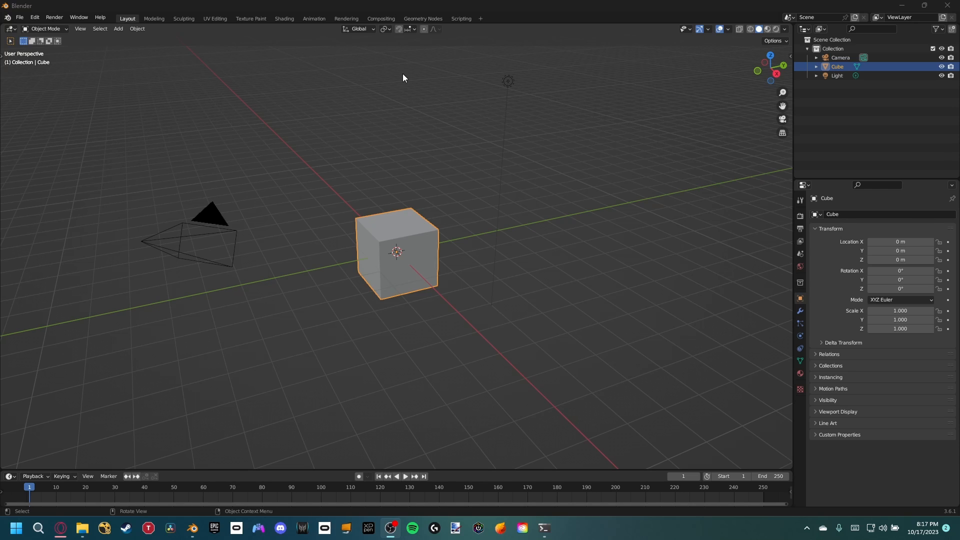
Step: Switch to the Compositing workspace, enable nodes and delete the Render Layers node
click(381, 19)
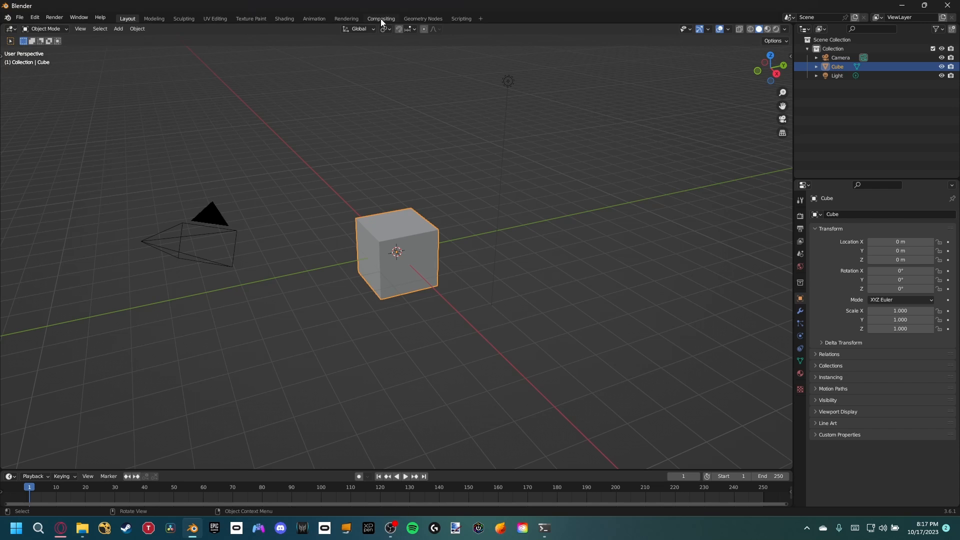
click(105, 32)
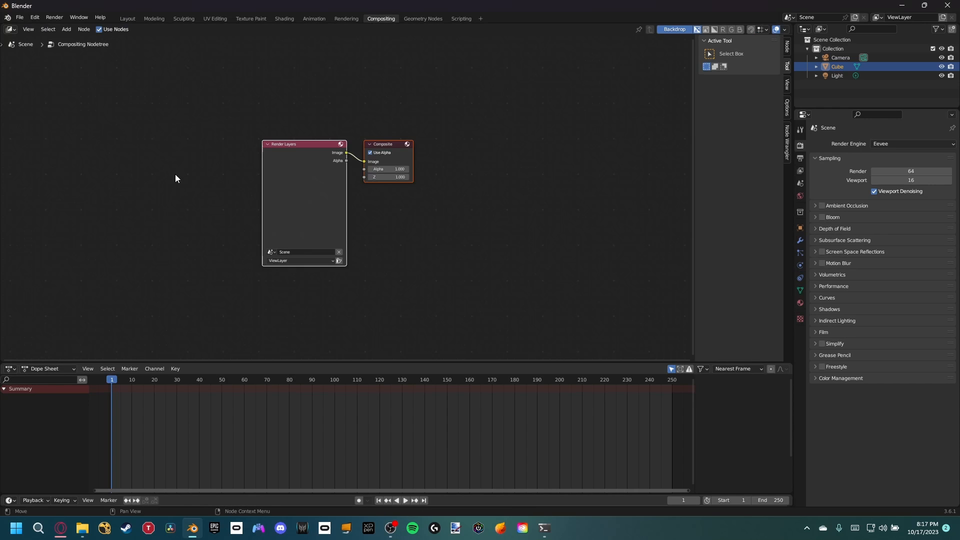
drag(305, 193, 266, 205)
key(x)
key(Home)
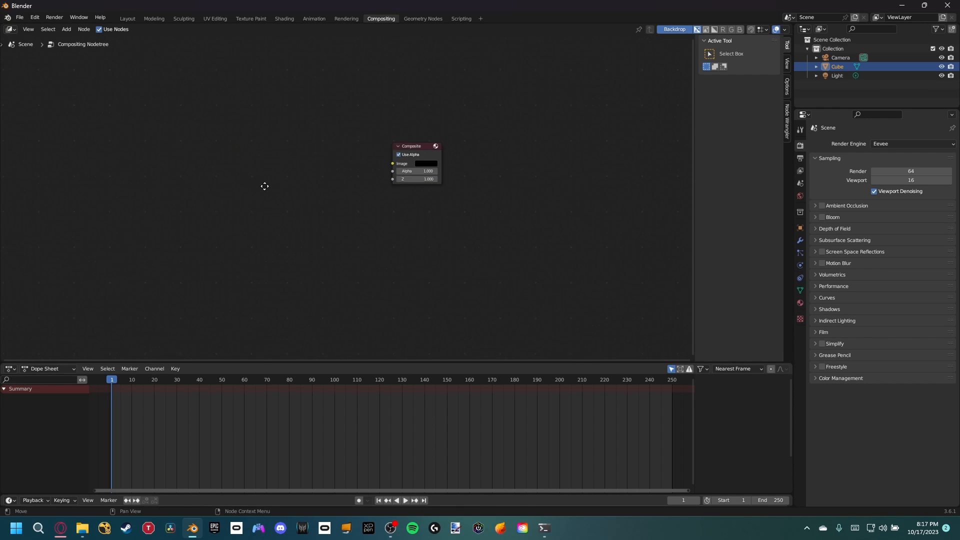
Step: Add a Movie Clip node and place it in front of the Composite node
key(shift+a)
text(movie)
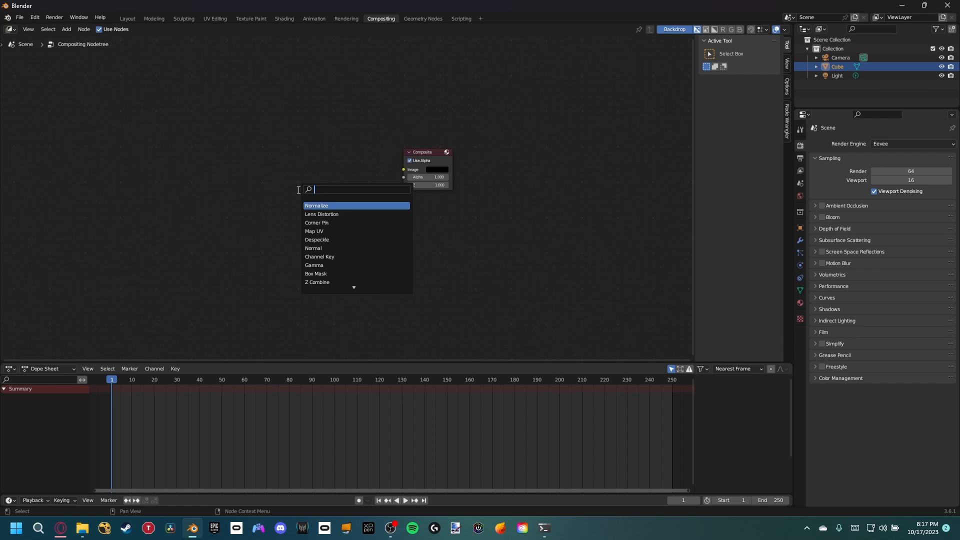
key(Return)
click(295, 187)
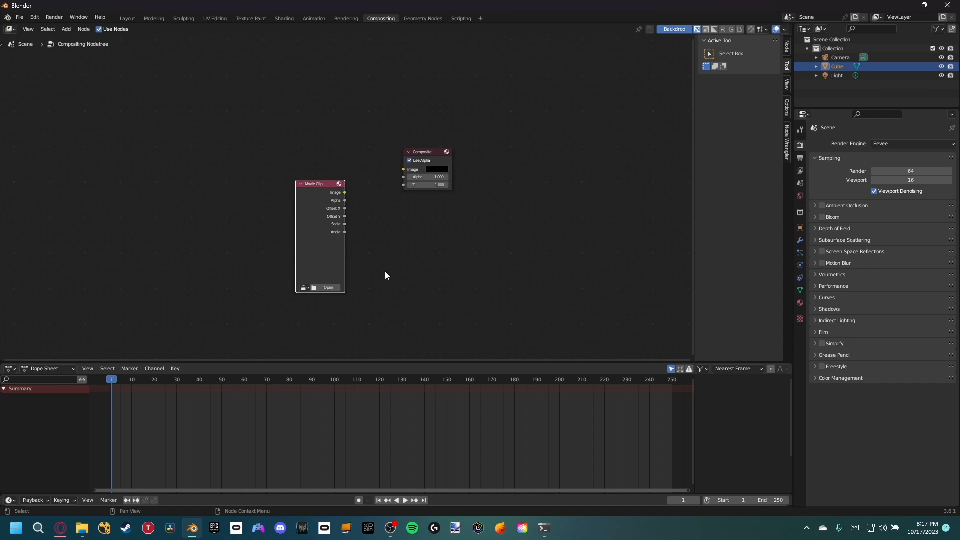
Step: Load the 1080p "Spongebob Hitchhiking" green screen MP4 from the Footage folder into the Movie Clip node, and move the Composite node farther away
click(337, 287)
click(257, 187)
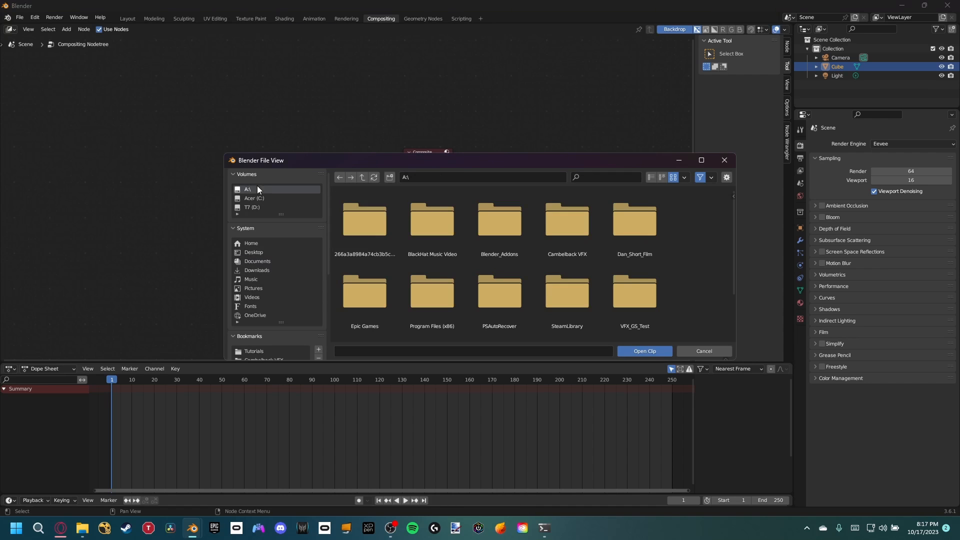
scroll(625, 315, down, 2)
click(364, 305)
click(628, 234)
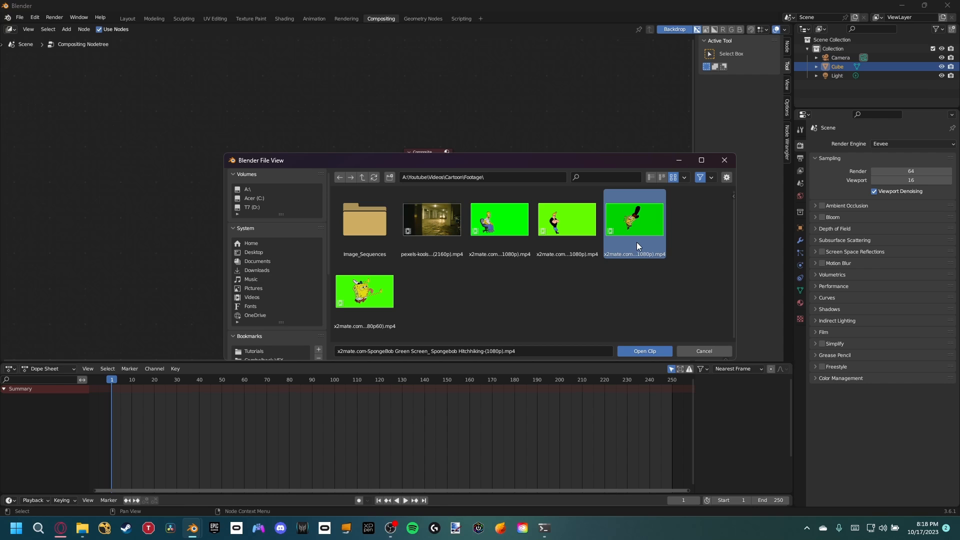
click(648, 350)
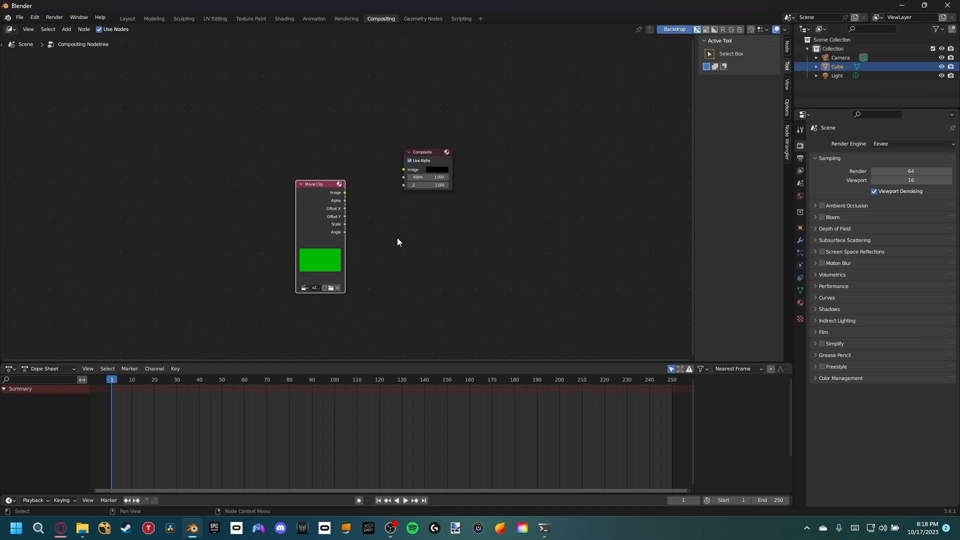
drag(412, 164, 542, 221)
Step: Look up the Node Wrangler add-on in the preferences to check whether it is enabled
click(35, 17)
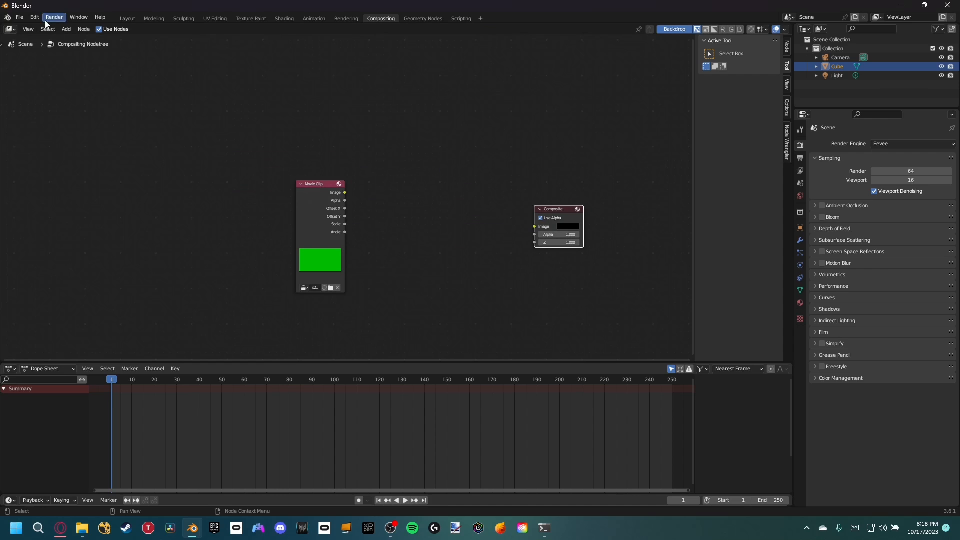
click(56, 145)
click(35, 109)
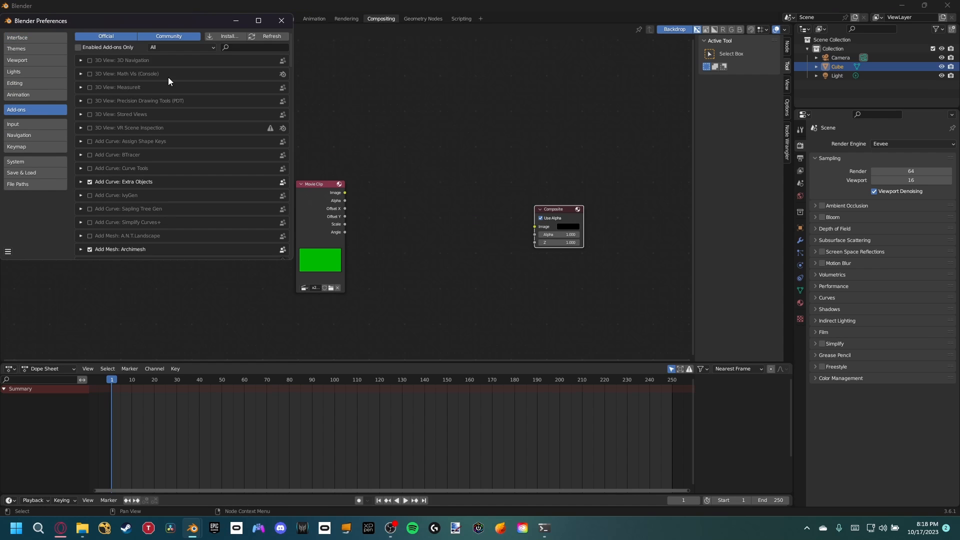
click(254, 44)
text(node)
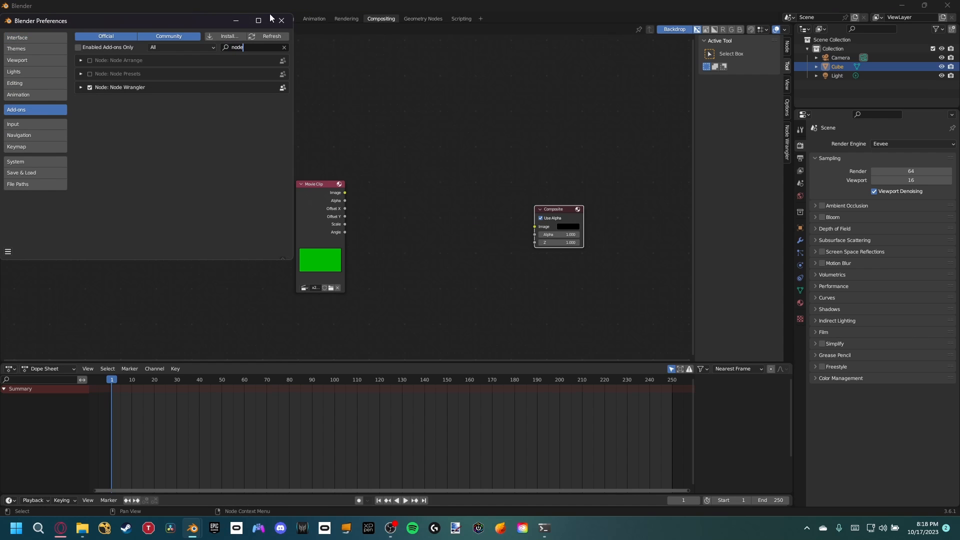
click(281, 20)
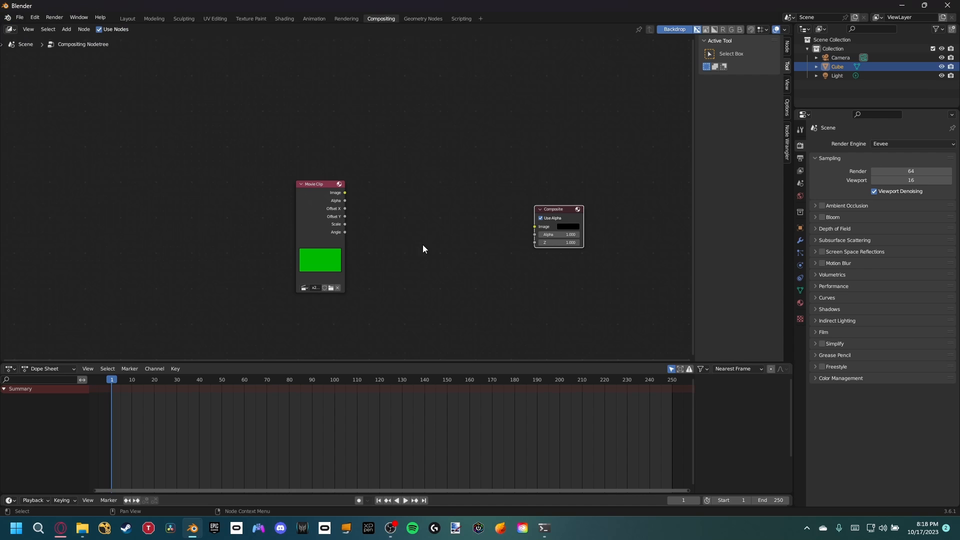
Step: Preview the movie clip's image through a Viewer node placed below the Composite node, fit the backdrop in view and go to frame 48
ctrl+shift+click(343, 190)
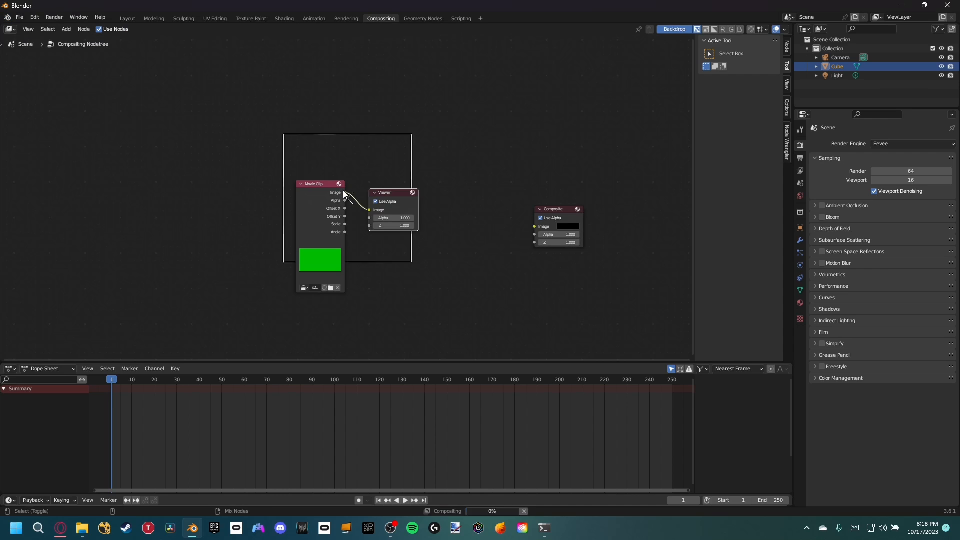
drag(421, 200, 504, 270)
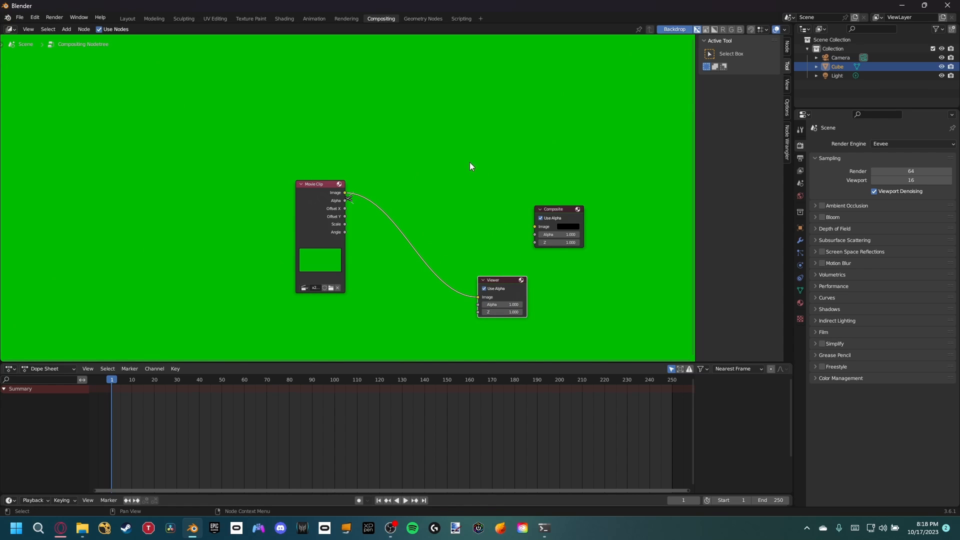
key(v)
key(v)
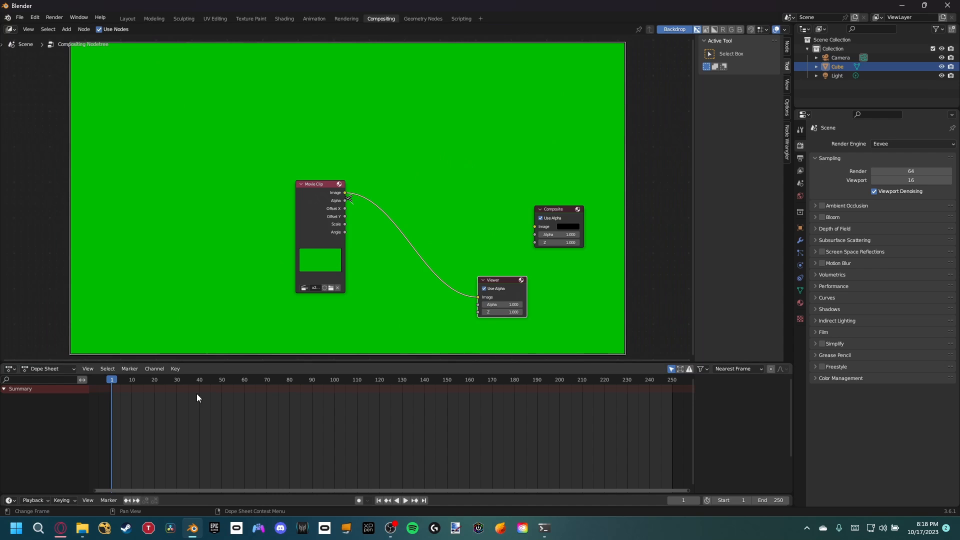
click(217, 382)
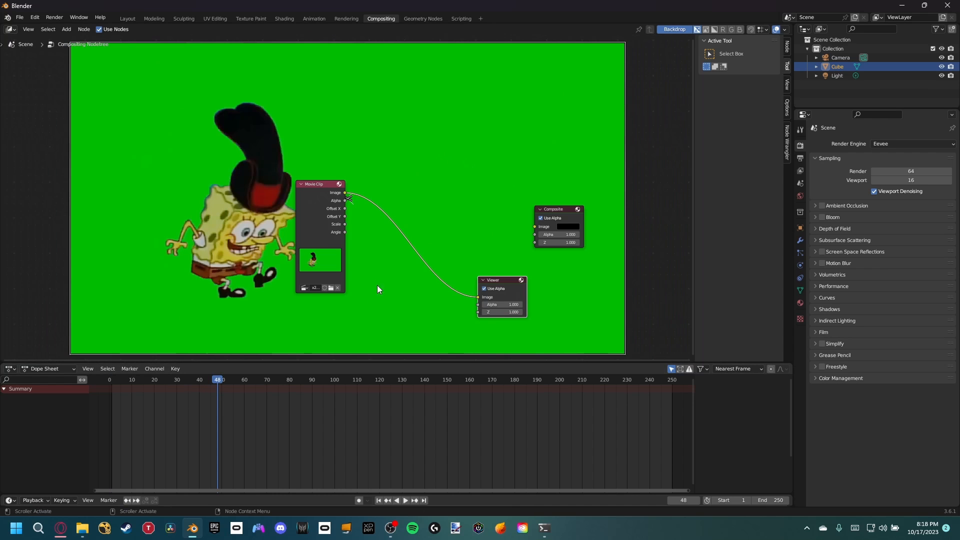
Step: Make room beside the Movie Clip node and insert a Keying node on its link to the Viewer
drag(323, 227, 210, 249)
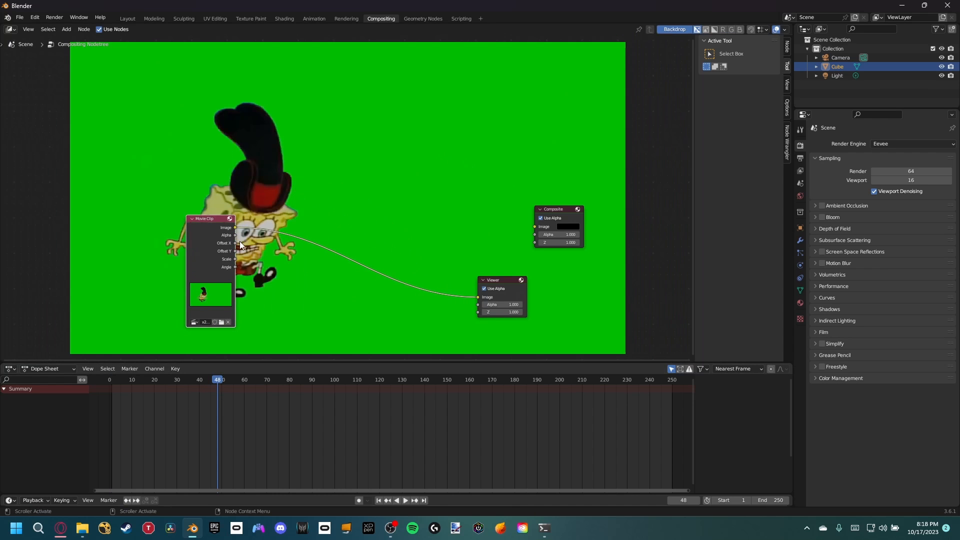
middle_drag(331, 220, 323, 194)
key(shift+a)
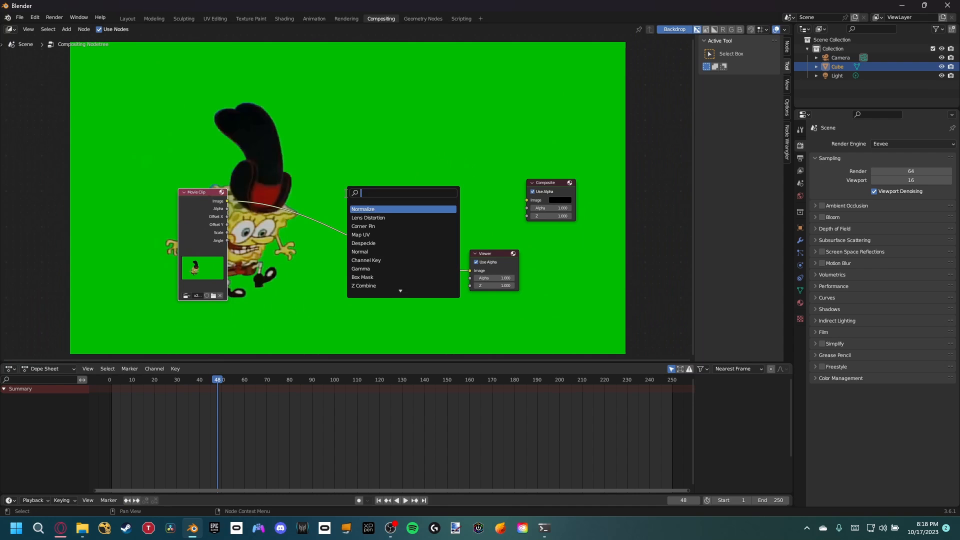
text(key)
key(Return)
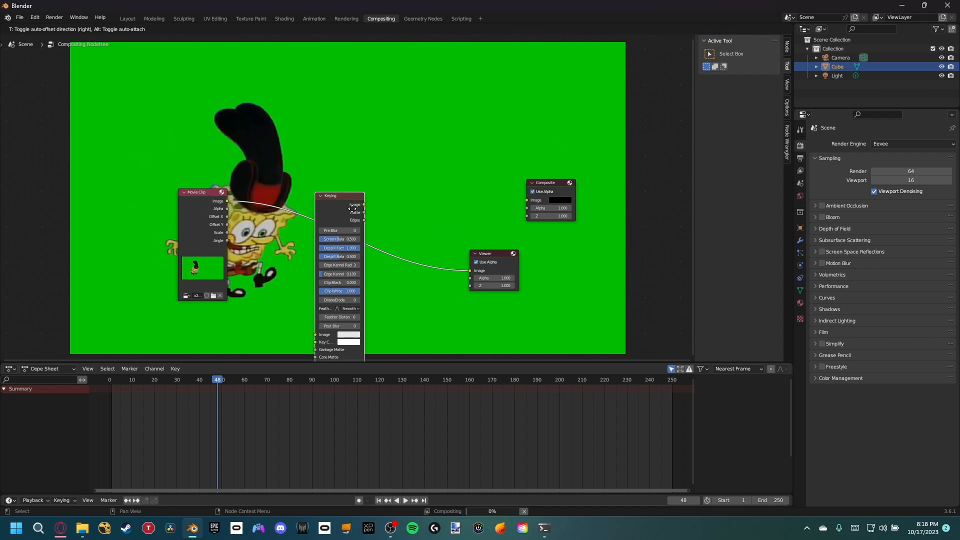
click(352, 199)
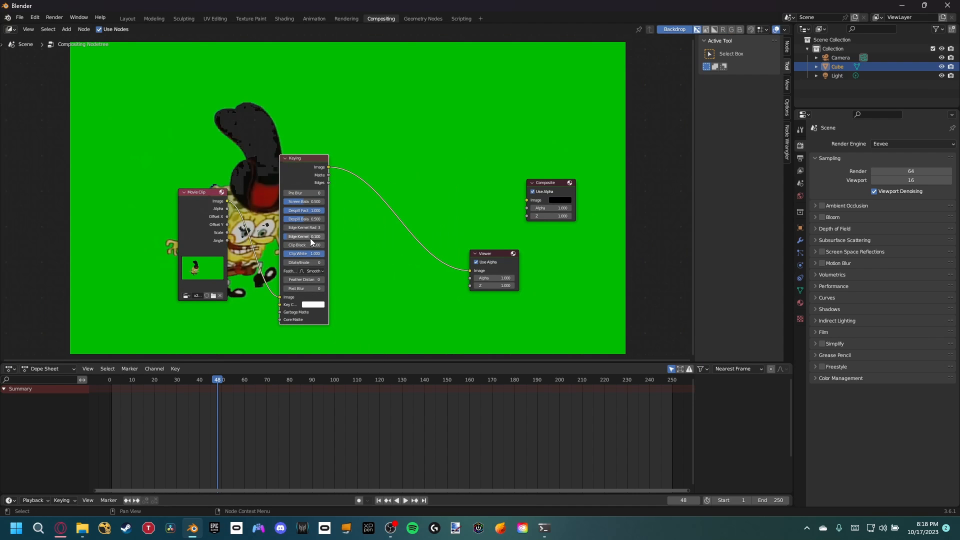
Step: Set the Keying node's key color by sampling the green background of the clip
middle_drag(212, 229, 103, 253)
click(216, 328)
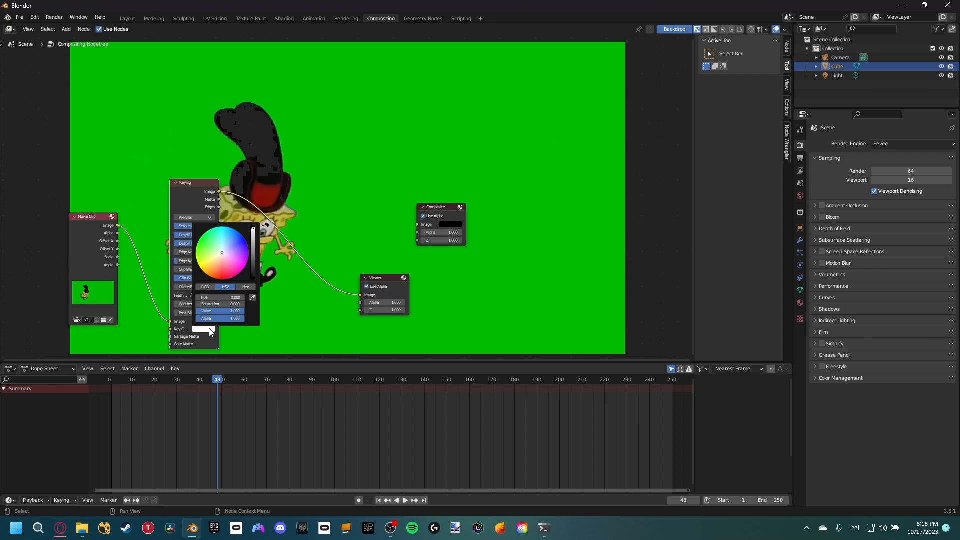
click(253, 299)
click(302, 196)
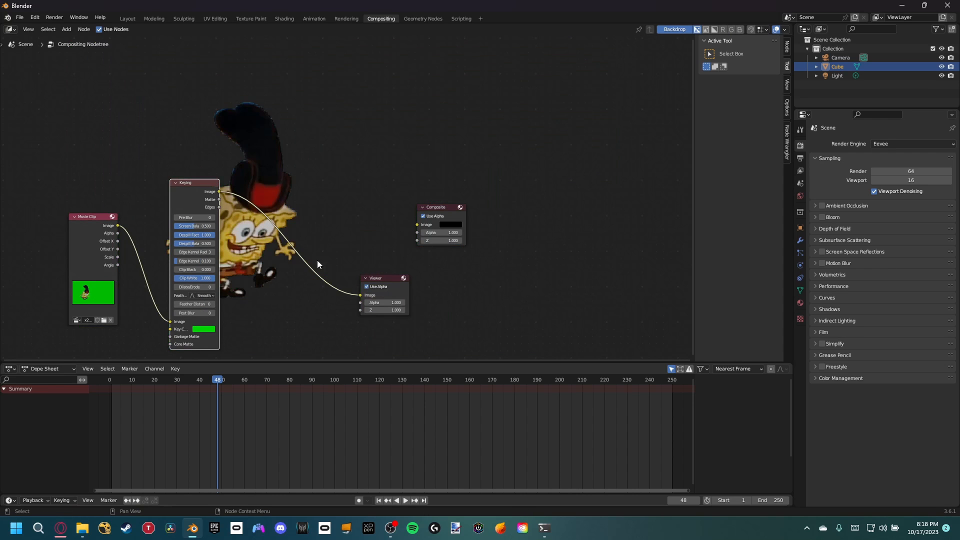
Step: Preview the Keying node's matte output in the backdrop and enlarge it to inspect the black and white areas
middle_drag(266, 193, 454, 207)
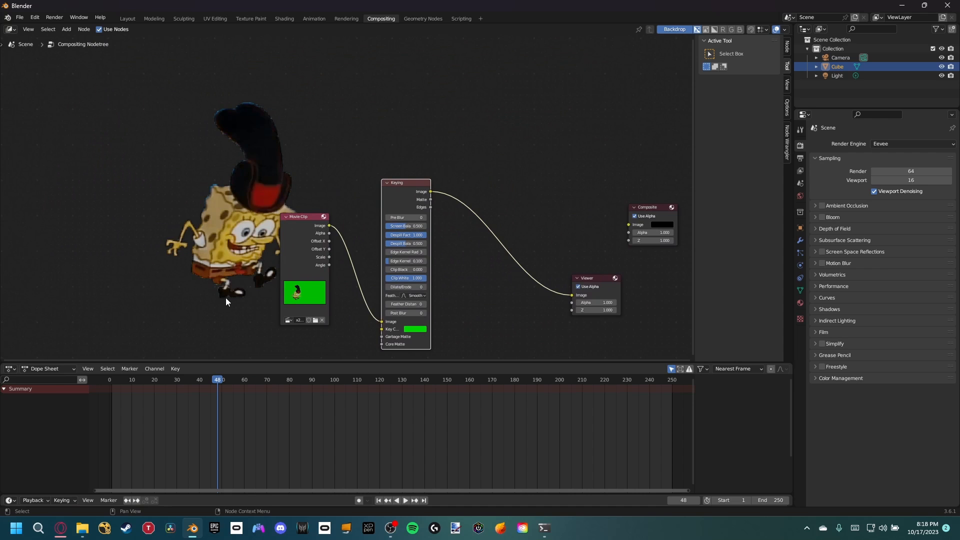
middle_drag(241, 292, 83, 282)
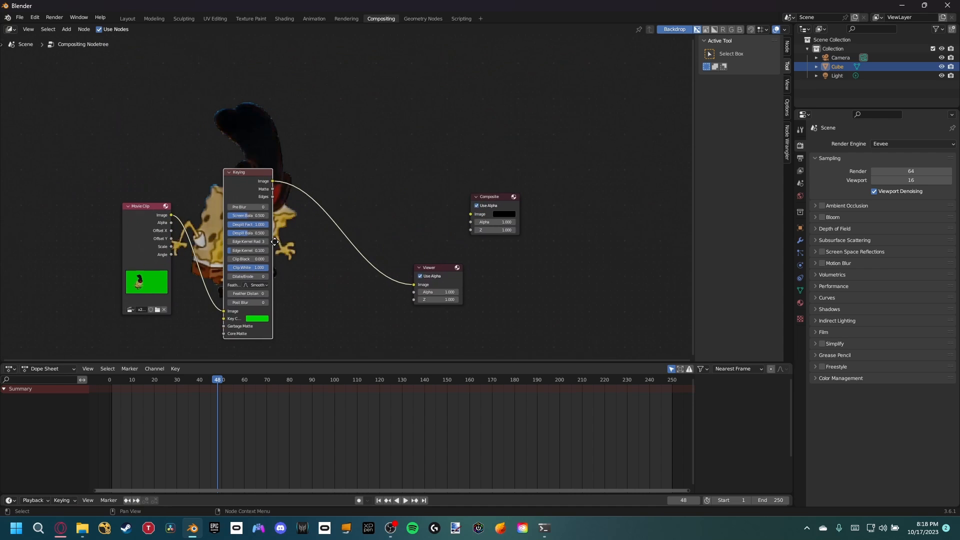
ctrl+shift+click(273, 189)
middle_drag(307, 180, 233, 221)
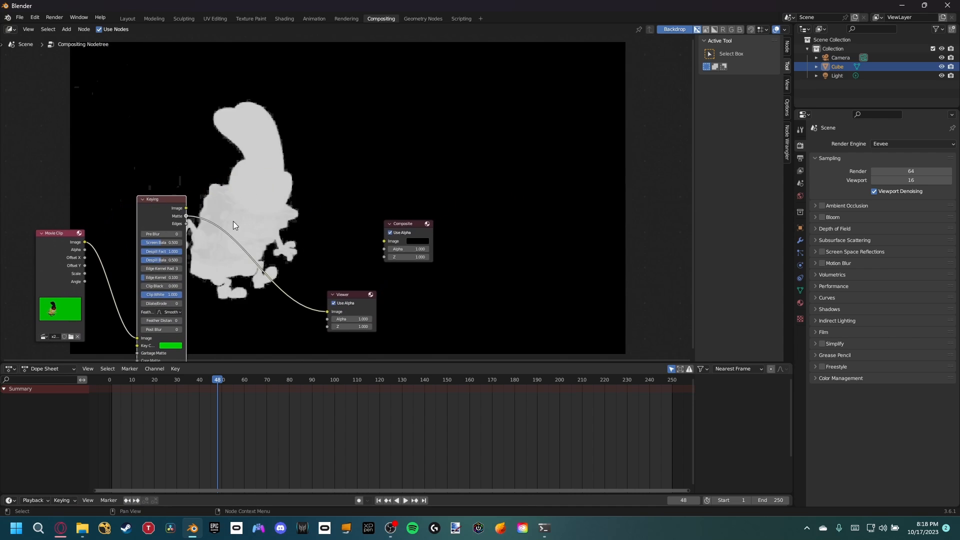
key(alt+v)
key(alt+v)
key(alt+v)
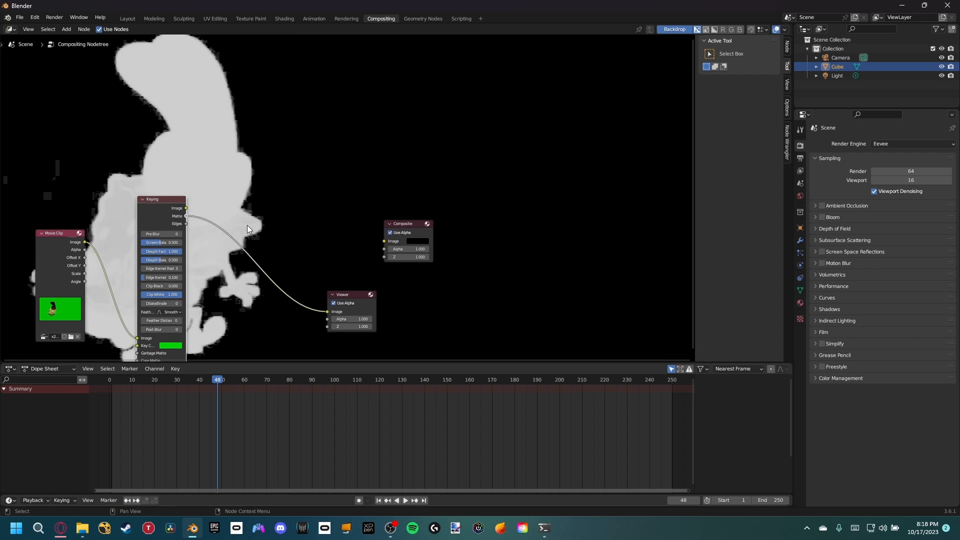
Step: Clean up the matte by raising the Keying node's Clip Black to 0.198 and lowering its Clip White to below 0.8
middle_drag(210, 233, 129, 236)
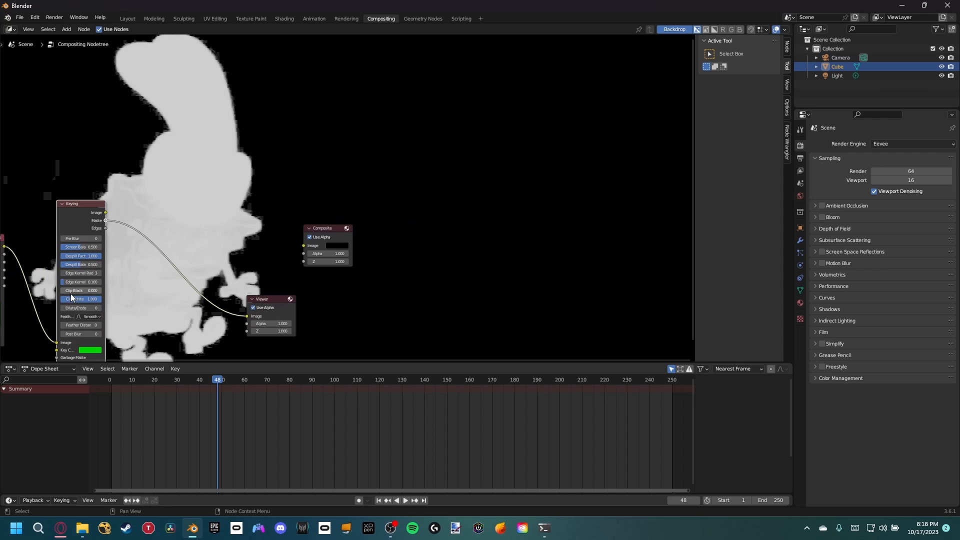
mouse_move(73, 292)
mouse_down()
mouse_move(81, 291)
mouse_move(74, 299)
mouse_up()
middle_drag(179, 254, 218, 263)
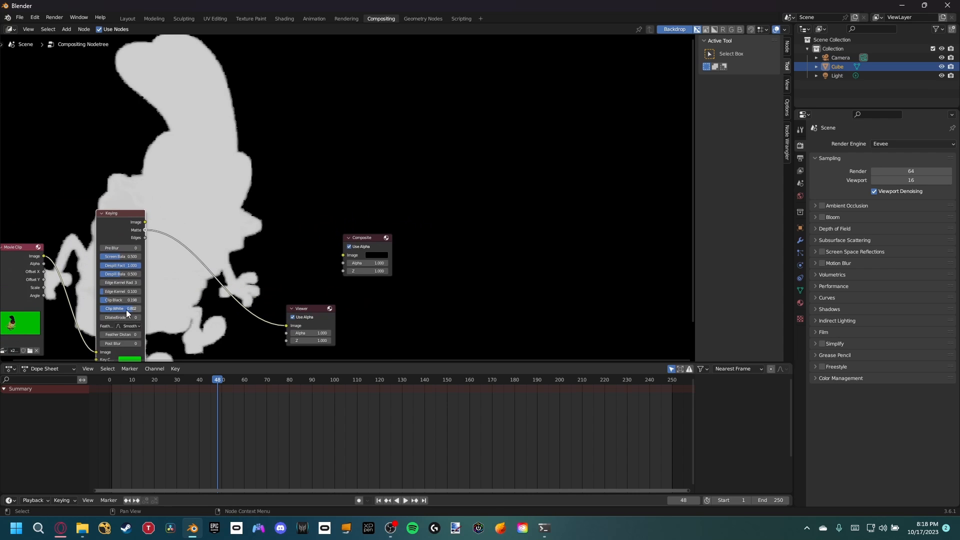
drag(126, 309, 126, 310)
middle_drag(216, 247, 518, 194)
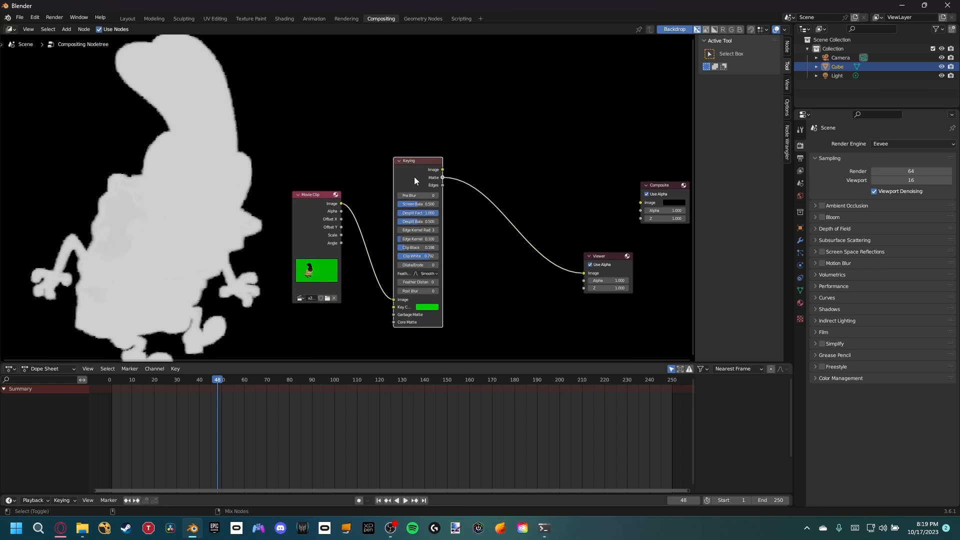
Step: Preview the keyed image again and set the Keying node's Dilate/Erode to -3 to trim the character's edges
ctrl+shift+click(442, 171)
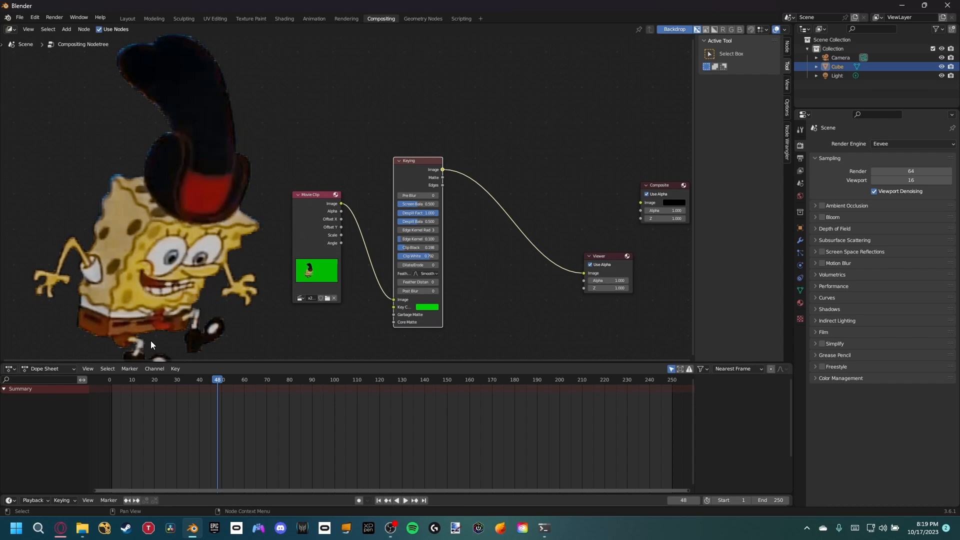
click(399, 265)
click(398, 265)
click(399, 265)
Step: Connect the Keying node's image output to the Composite node's image input
middle_drag(497, 267, 419, 242)
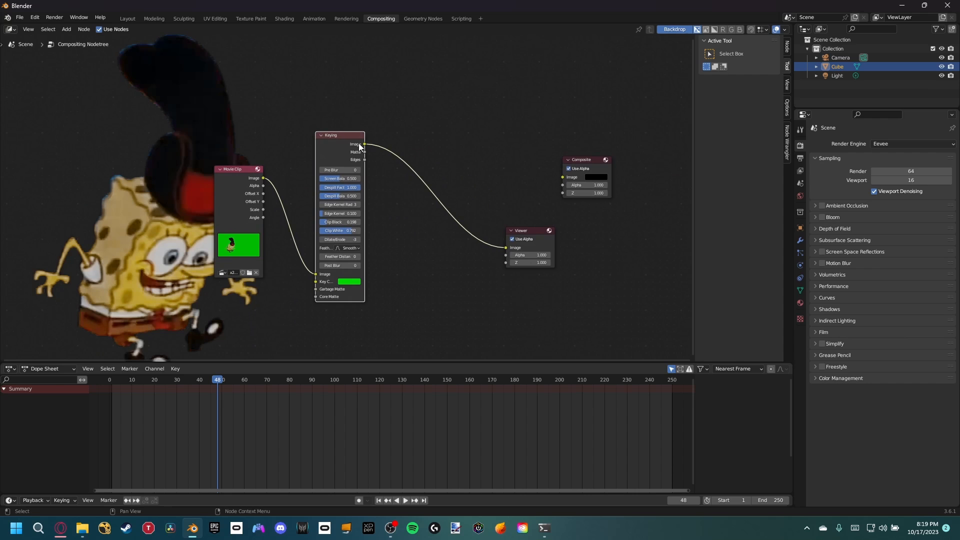
drag(364, 144, 471, 126)
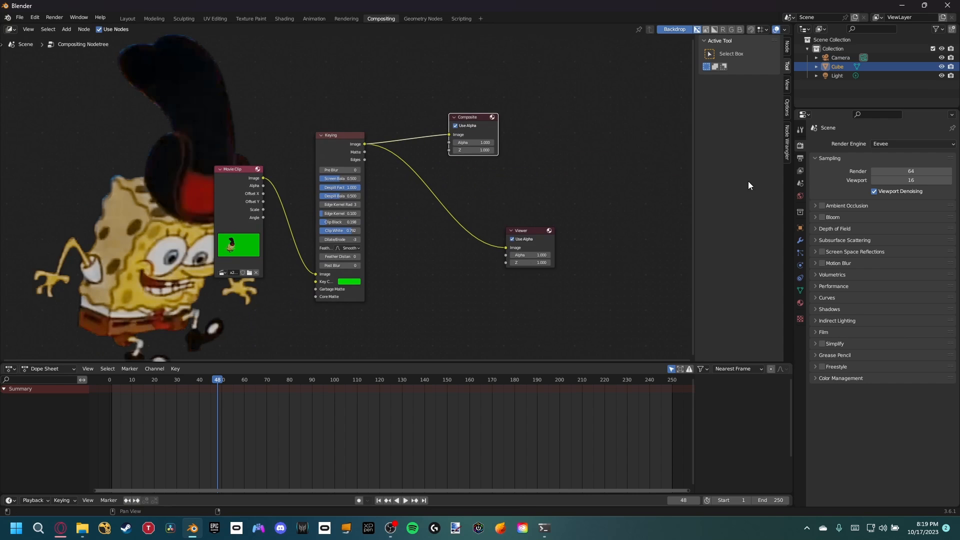
Step: Set the PNG compression to 0% in the scene's output settings
click(800, 159)
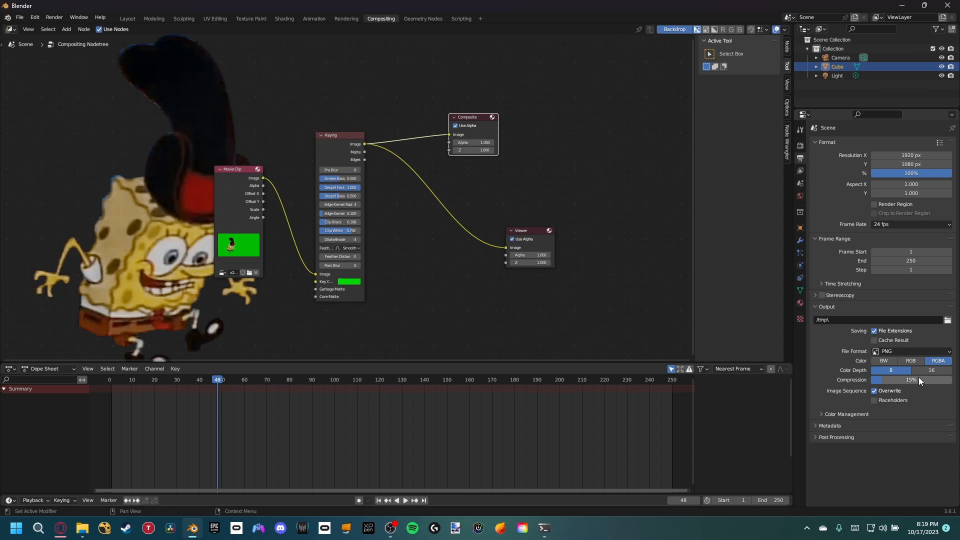
drag(919, 379, 869, 380)
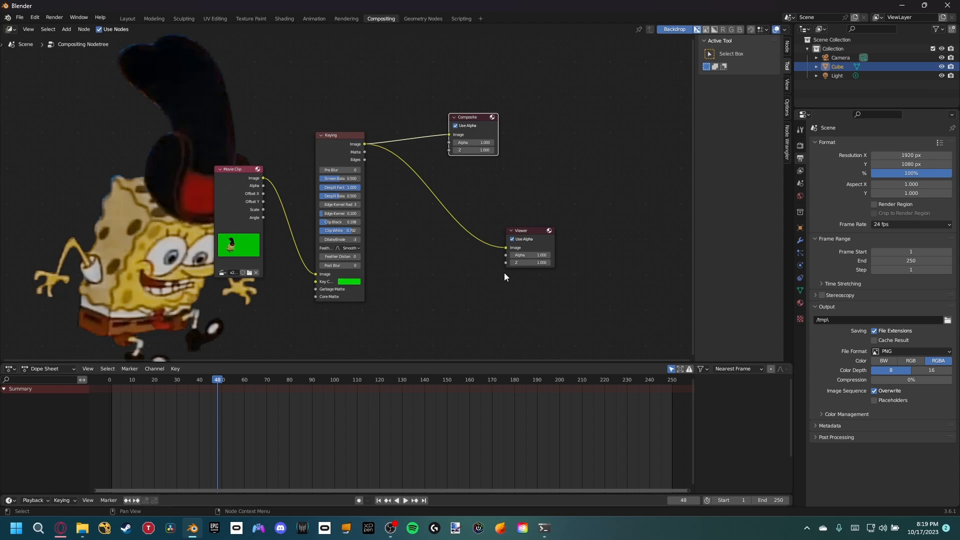
Step: Set the scene's color management View Transform to Standard and bring up the render commands
middle_drag(426, 263, 457, 253)
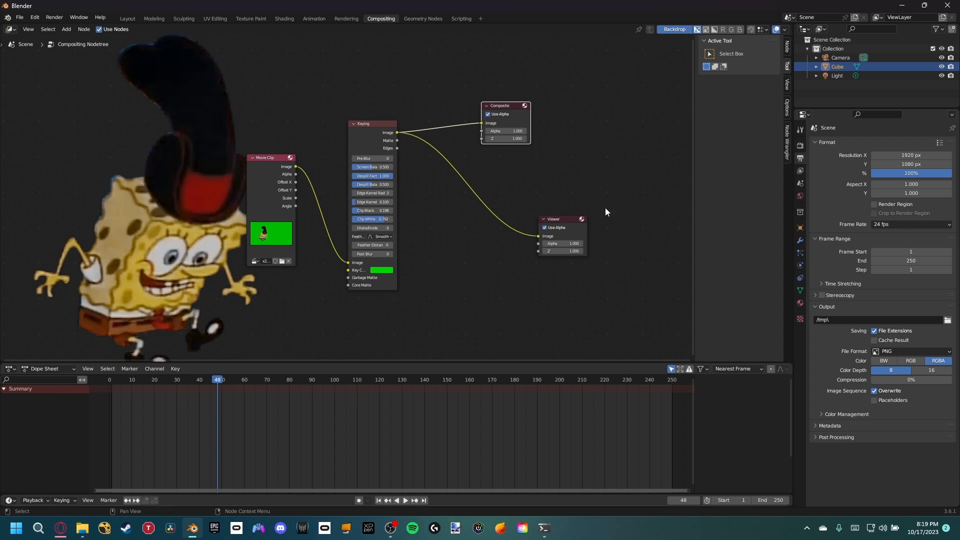
click(800, 146)
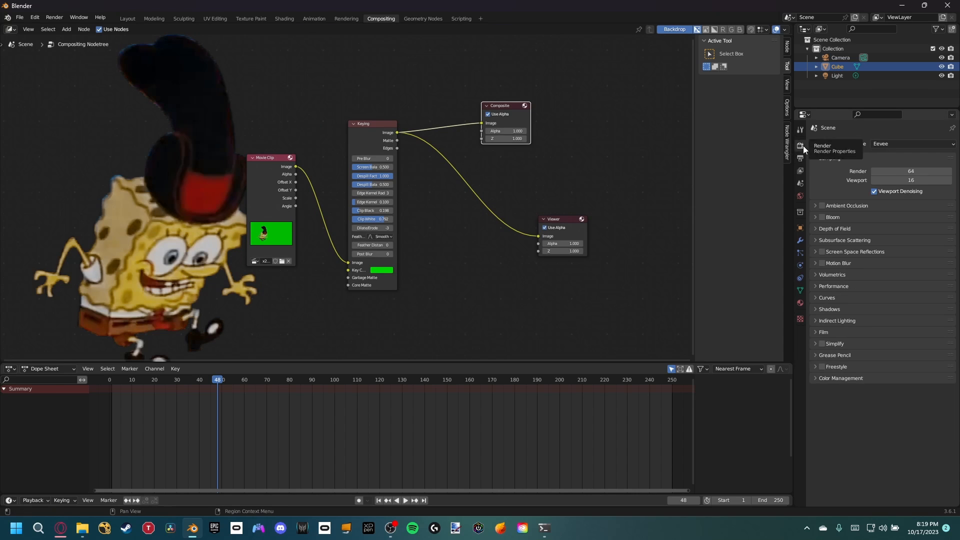
click(829, 379)
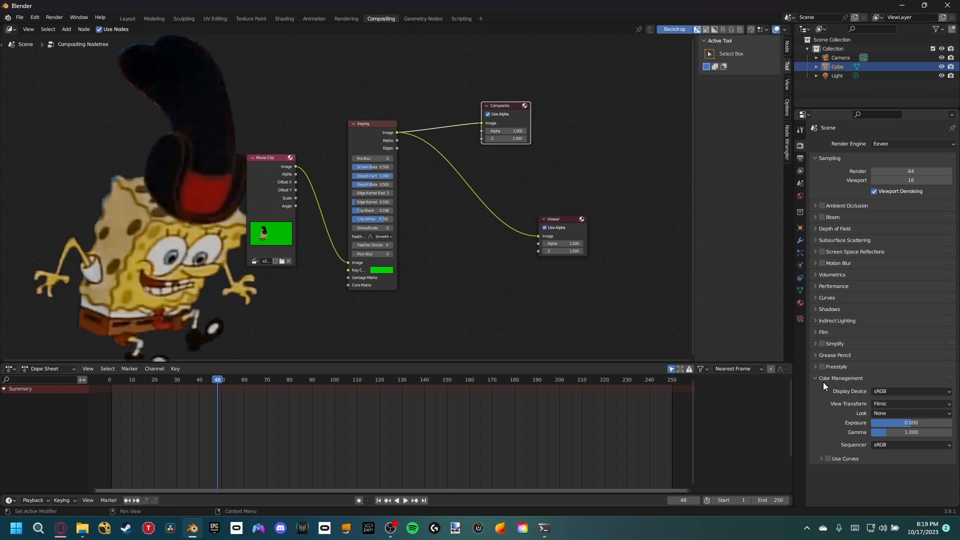
click(884, 404)
click(886, 413)
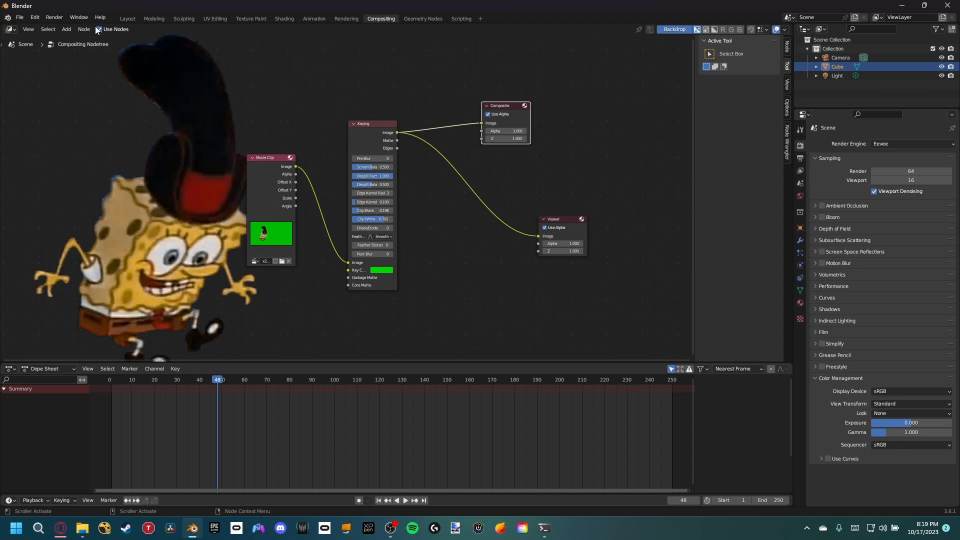
click(54, 17)
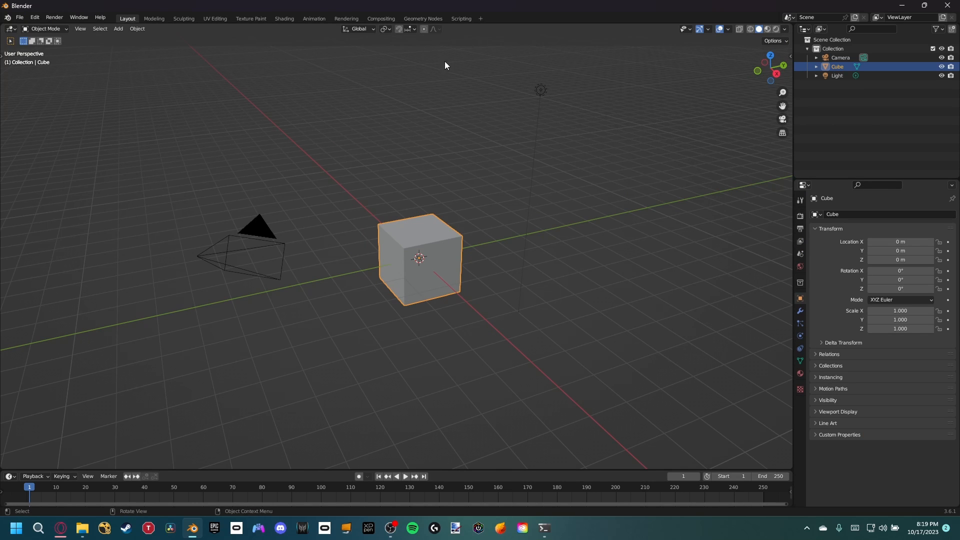
Step: Add a VFX Motion Tracking workspace to the new file
click(480, 19)
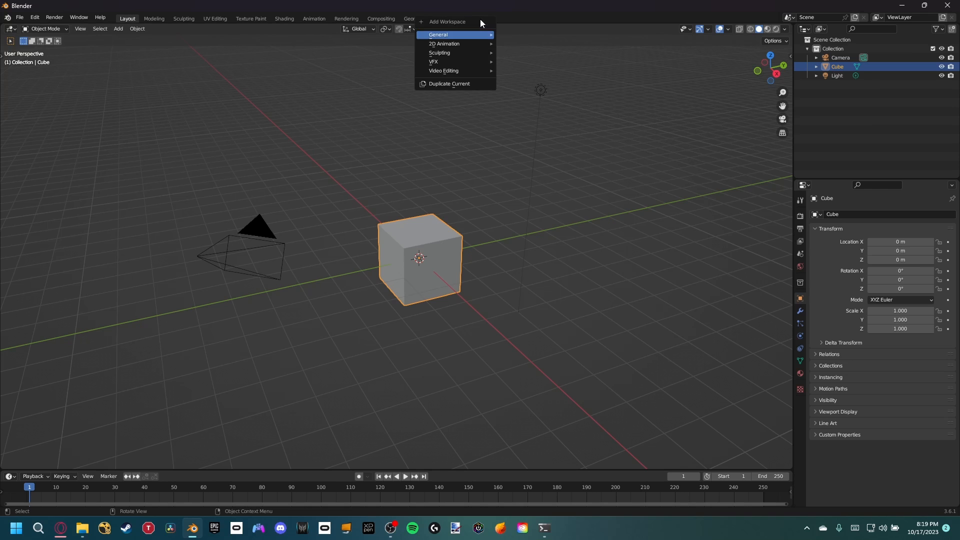
mouse_move(470, 62)
click(515, 80)
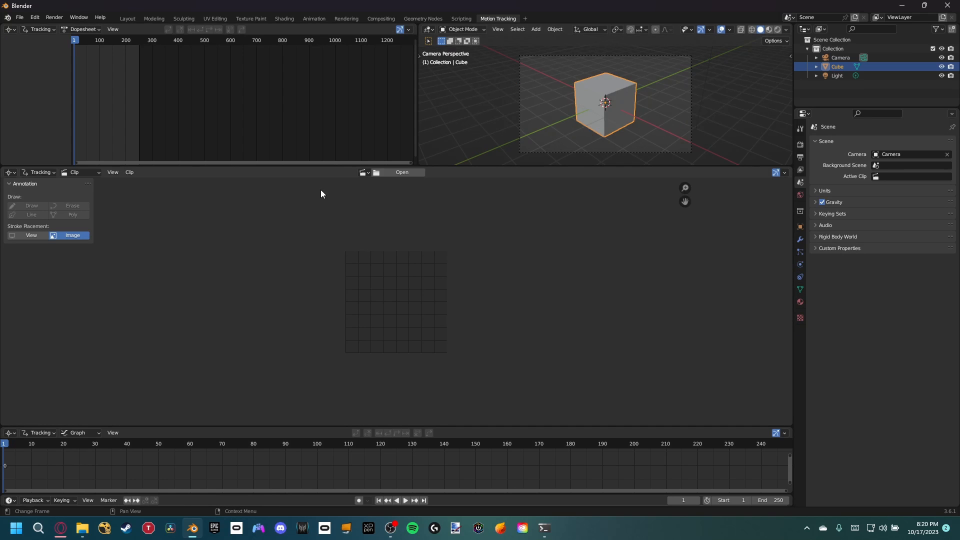
Step: Load the entire BG_PLT PNG image sequence into the tracking workspace as the movie clip
click(384, 172)
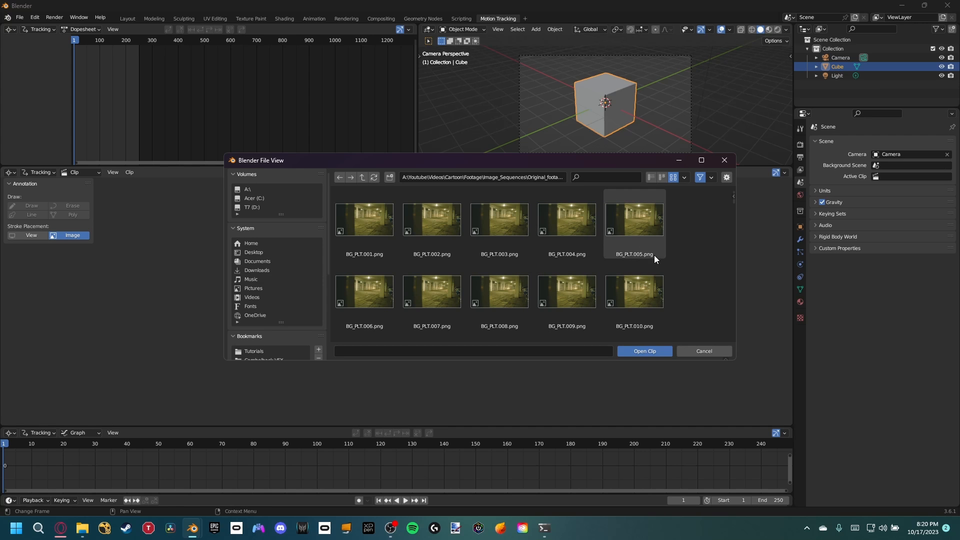
key(a)
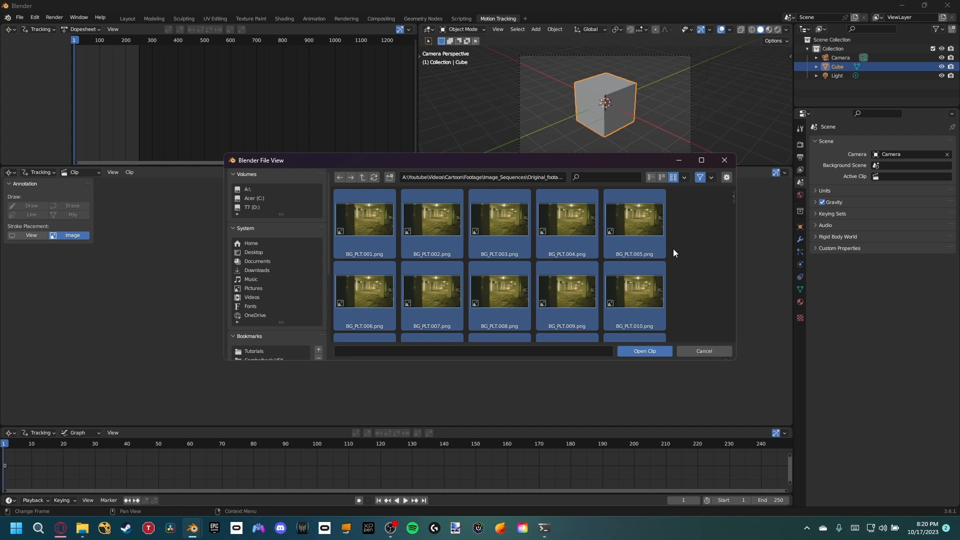
click(660, 352)
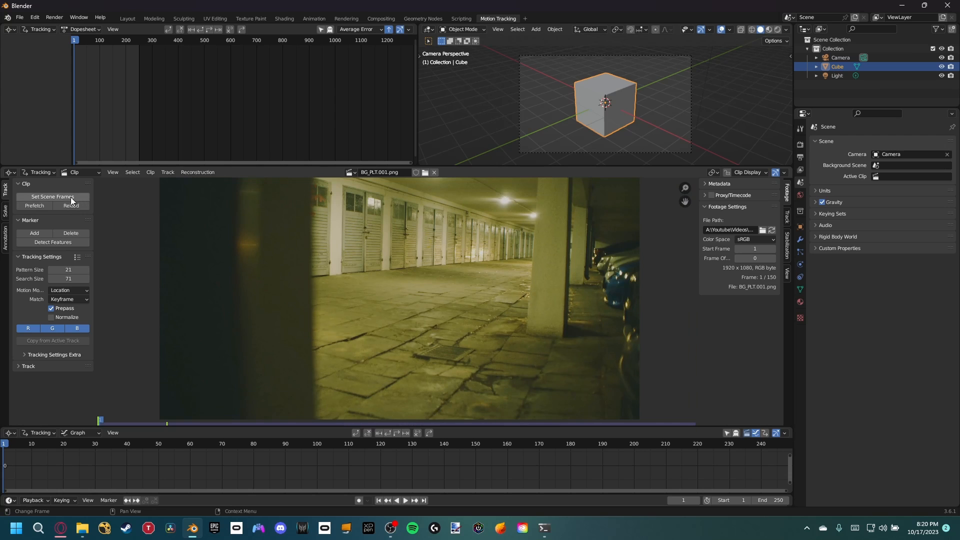
Step: Match the scene's frame range to the loaded clip and prefetch its frames
click(52, 198)
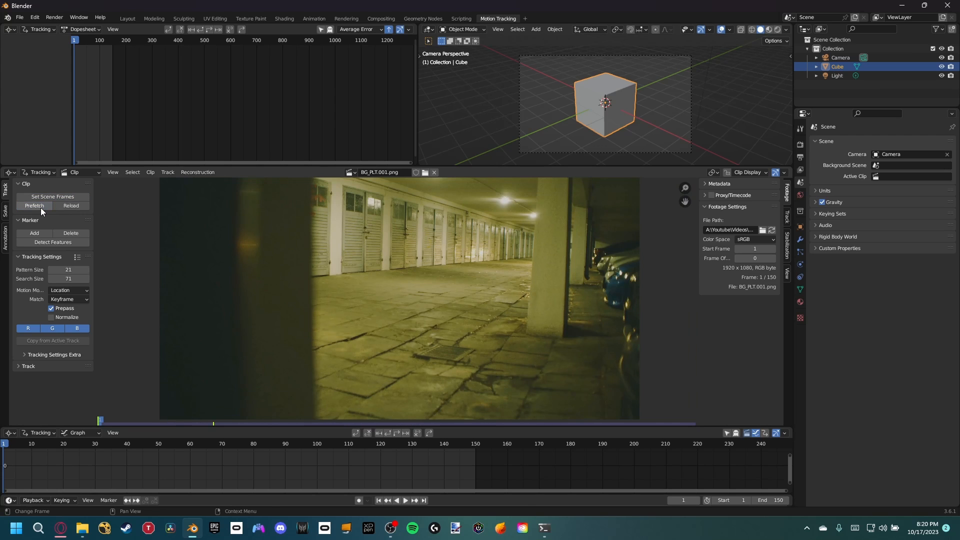
click(34, 206)
Step: Change the View Transform to Standard in the new scene's color management so the footage colors display correctly
click(800, 145)
click(838, 377)
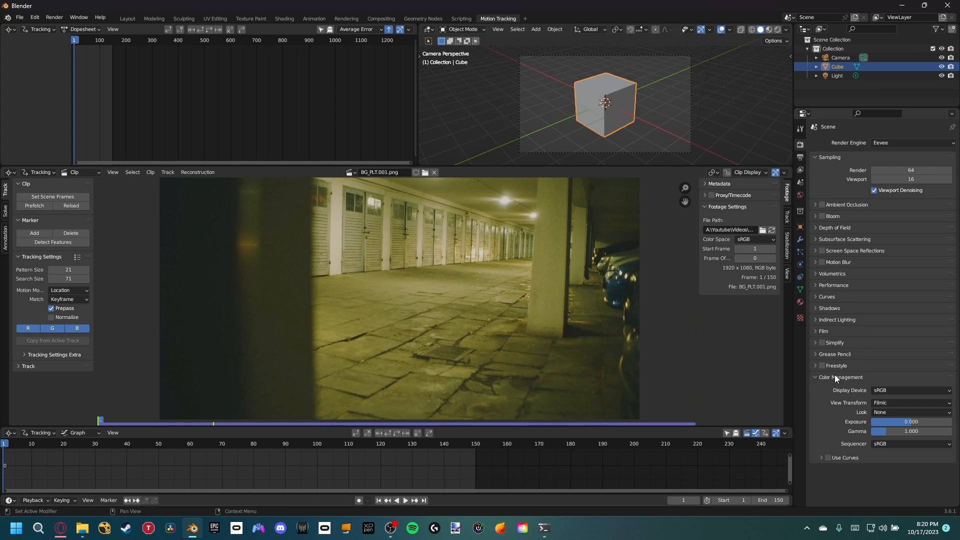
click(894, 403)
click(900, 406)
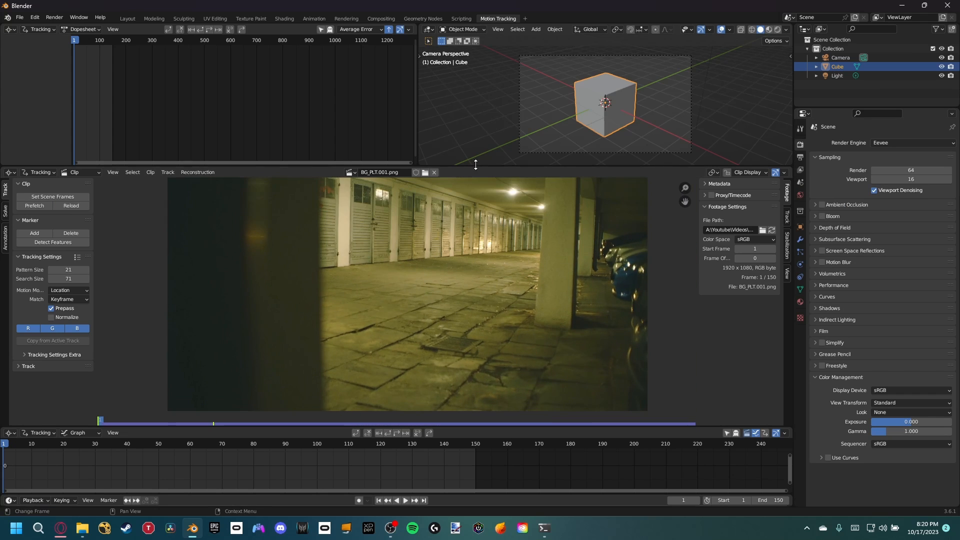
Step: Enlarge the clip editor by shrinking the areas above and below it, and center the footage inside it
drag(475, 165, 475, 93)
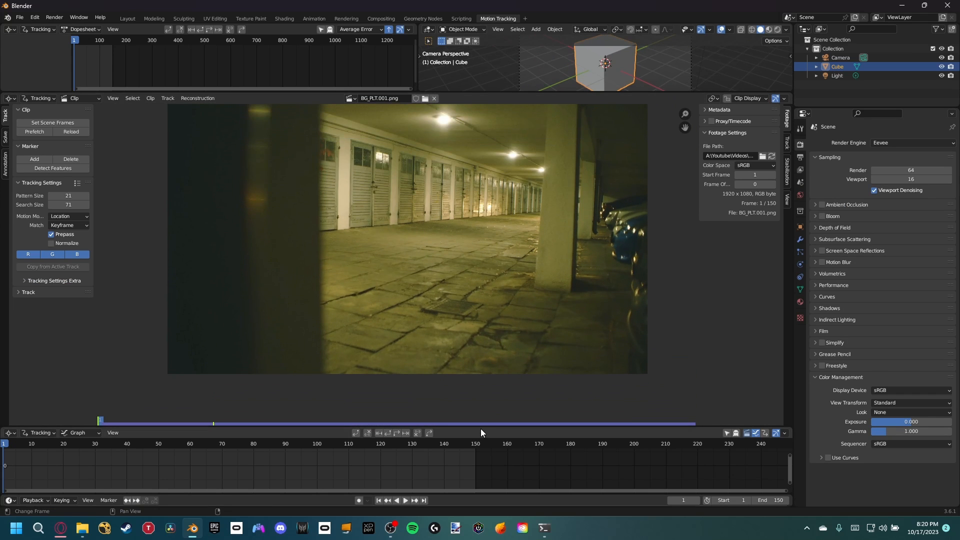
drag(481, 428, 485, 460)
middle_drag(468, 310, 482, 364)
scroll(466, 351, up, 1)
scroll(465, 383, down, 1)
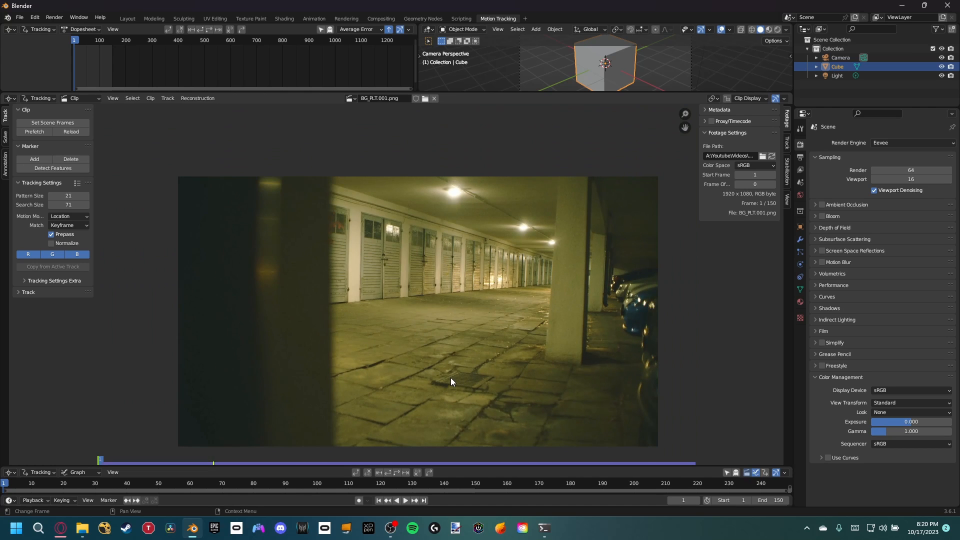
middle_drag(367, 243, 377, 224)
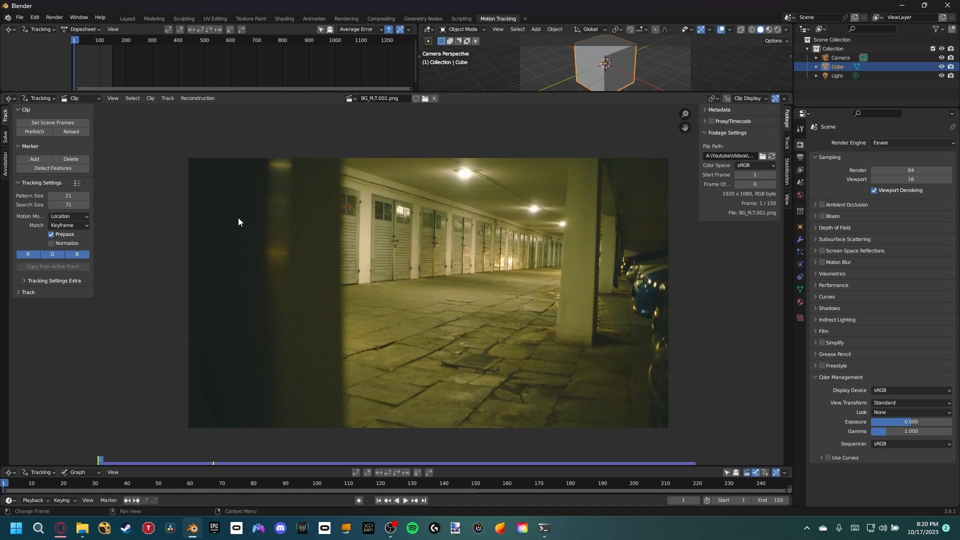
Step: Set the tracking settings to match the previous frame, with Normalize enabled and Correlation at 0.9
click(83, 225)
click(52, 244)
click(51, 243)
click(60, 281)
click(65, 305)
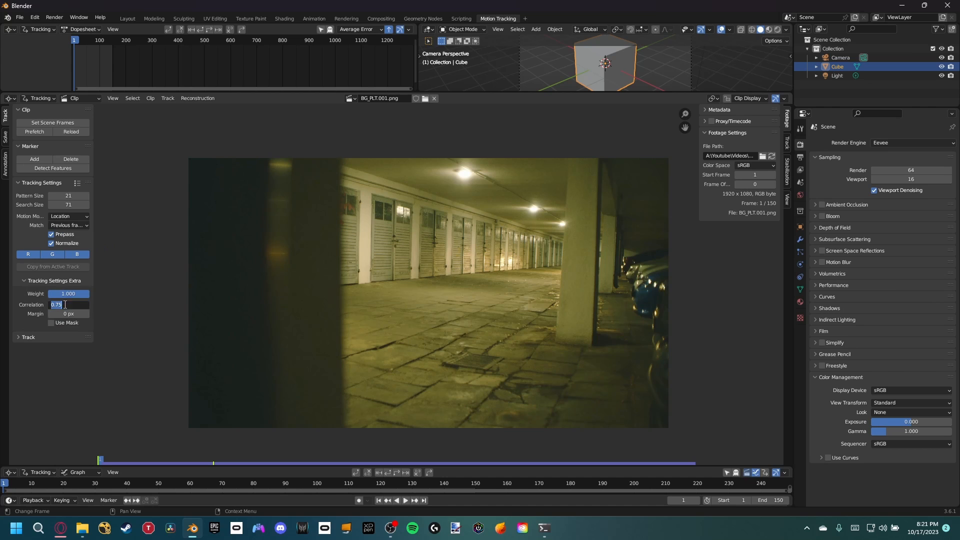
text(.9)
middle_drag(315, 276, 338, 262)
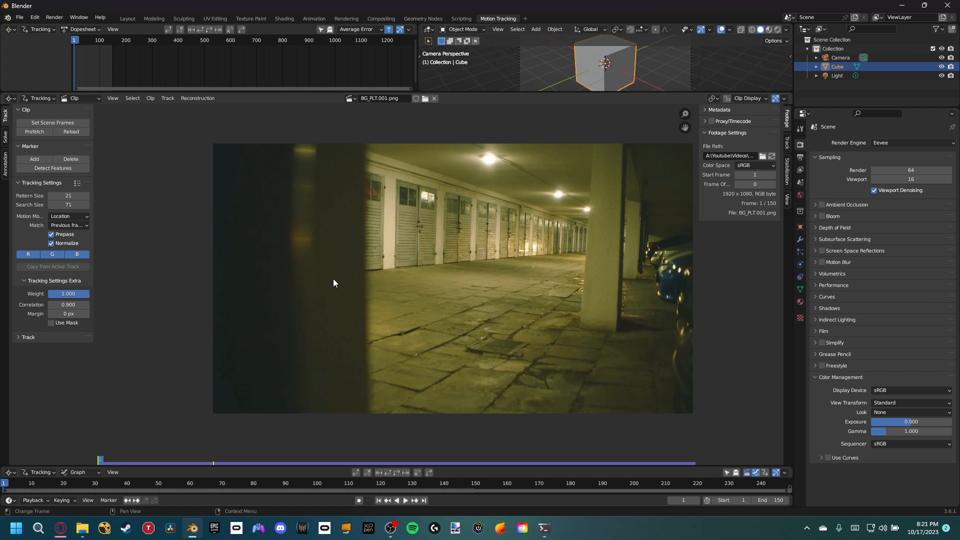
Step: Detect features across the whole frame with threshold 0.01 and distance 80, and track the markers forward through the clip
click(59, 169)
click(122, 458)
click(170, 447)
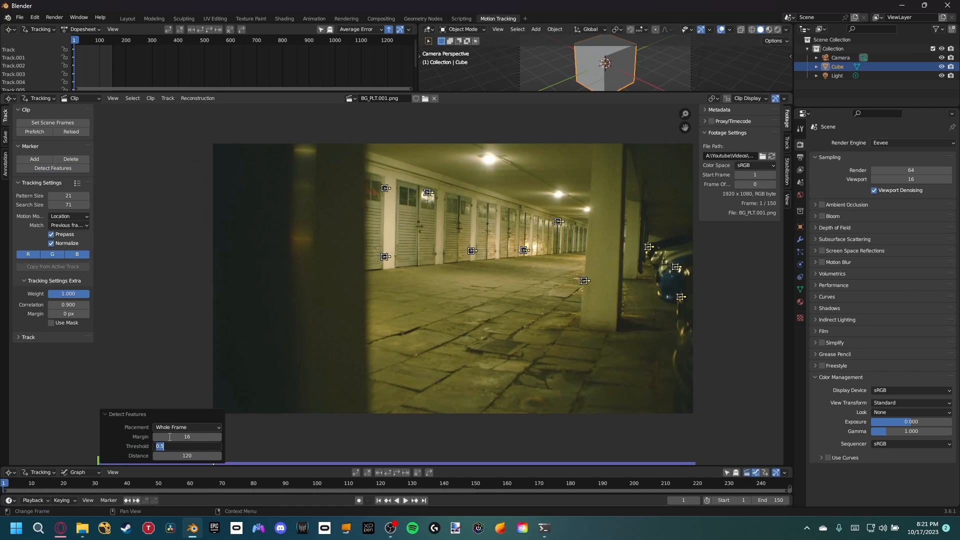
text(.01)
key(Return)
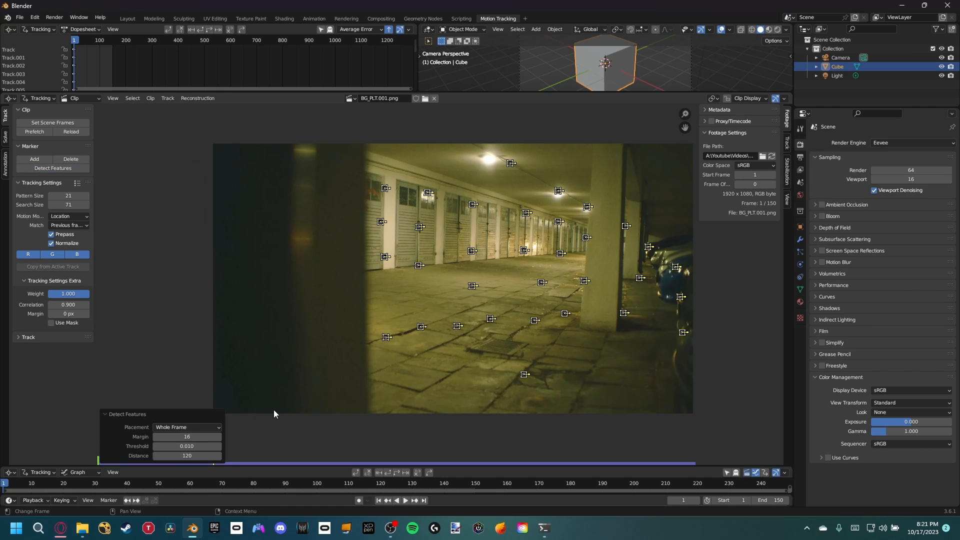
click(190, 456)
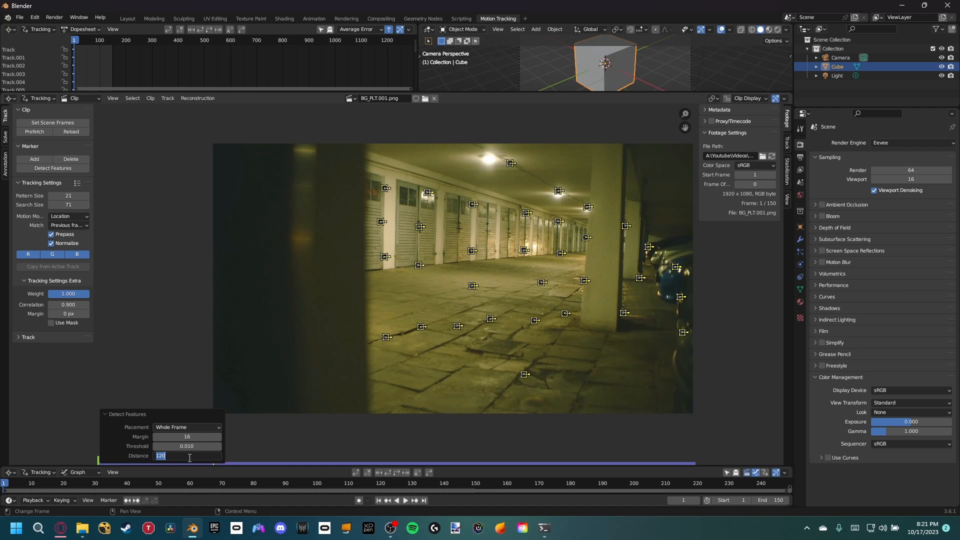
text(80)
key(Return)
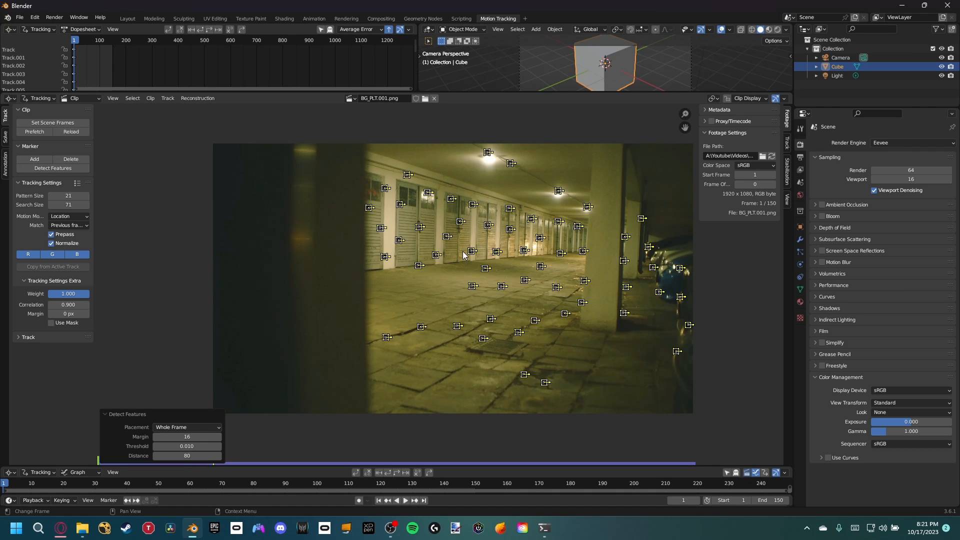
key(ctrl+t)
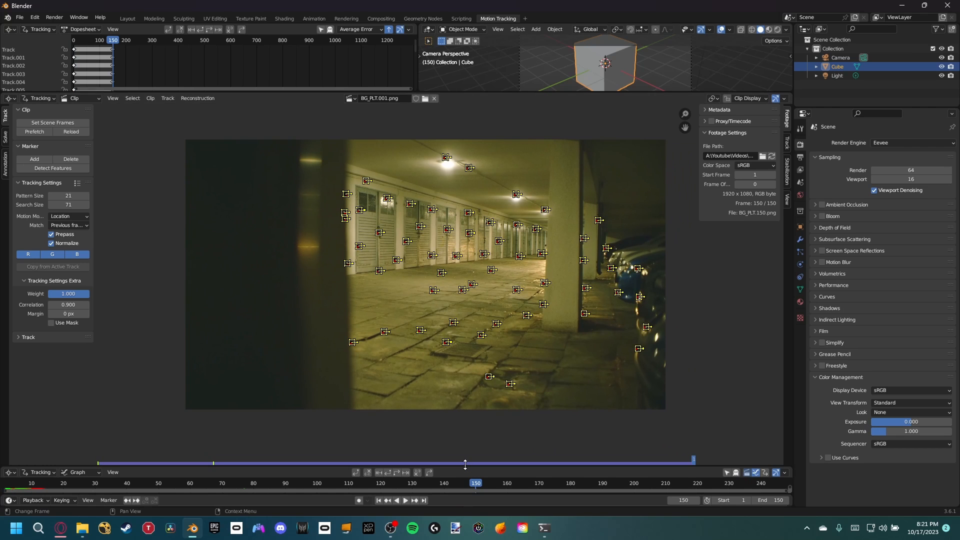
Step: Enlarge the tracking graph and delete the outlier track curves that spike away from the rest
drag(466, 467, 466, 307)
middle_drag(350, 379, 480, 406)
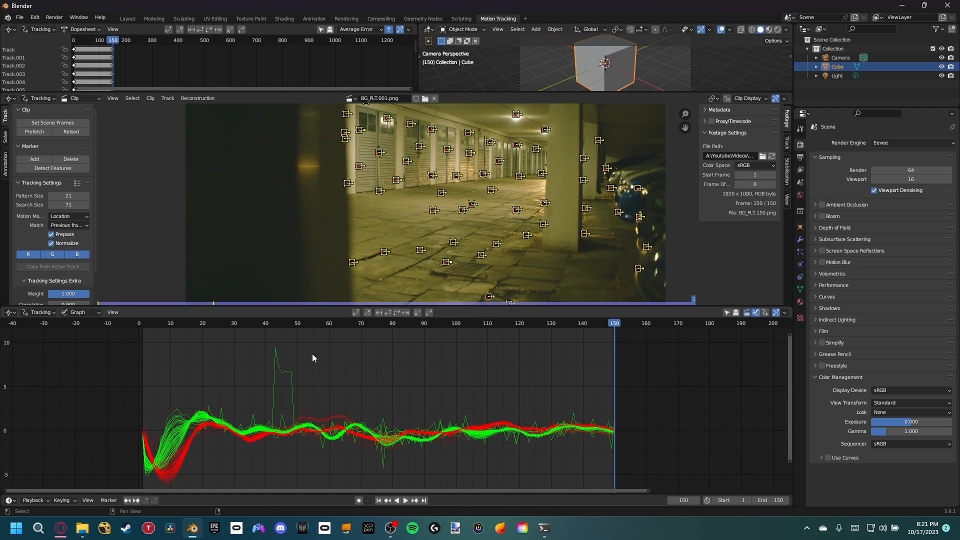
click(293, 426)
key(x)
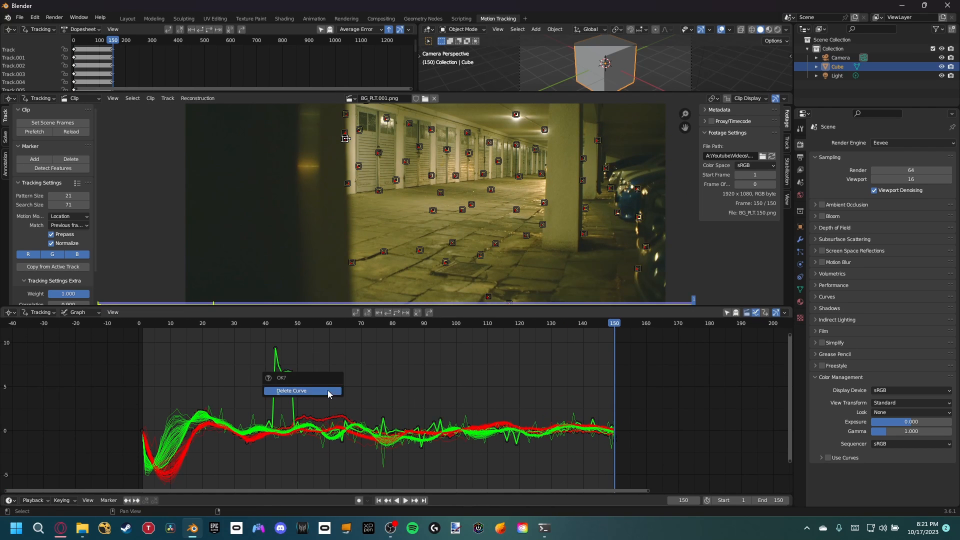
click(328, 390)
key(x)
click(286, 416)
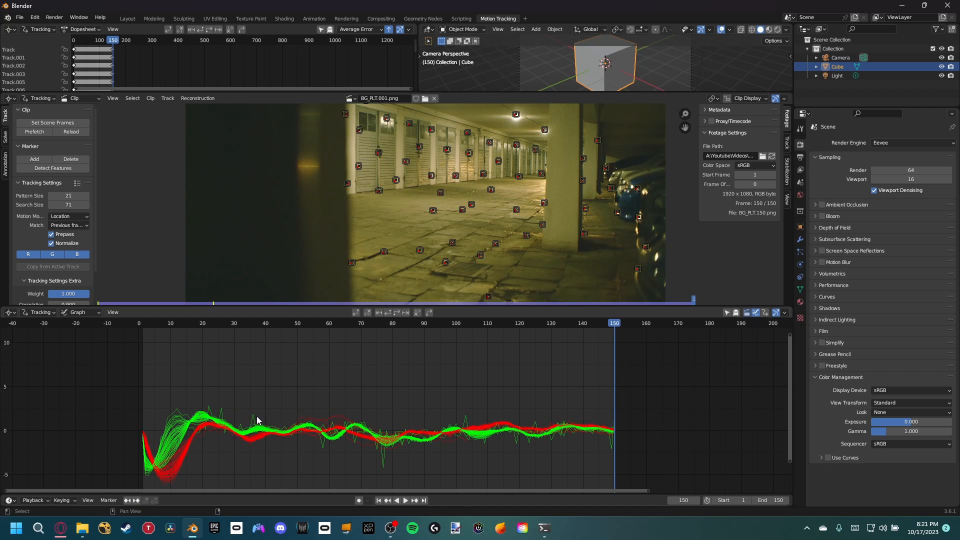
click(381, 460)
key(x)
click(380, 458)
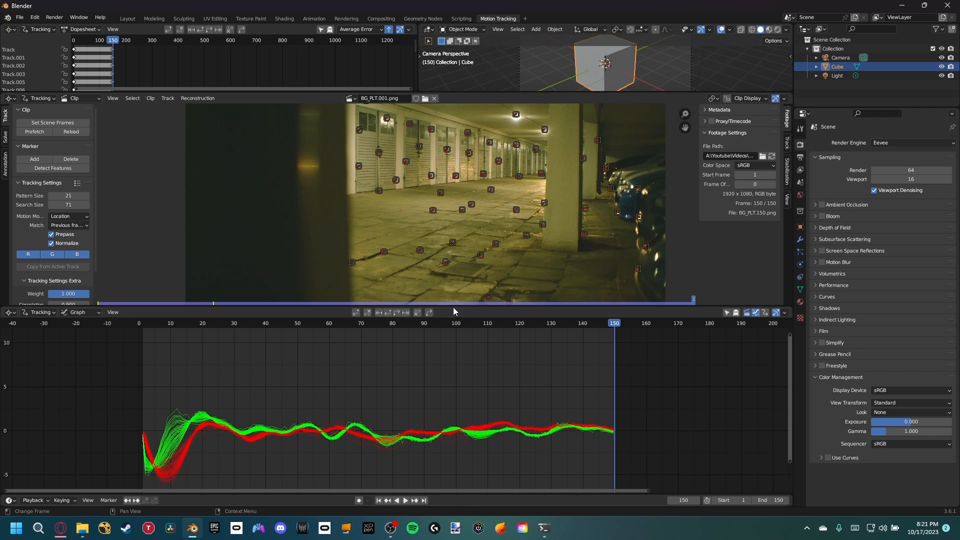
Step: Shrink the graph again and scrub through the footage to find and delete the floor marker whose path drifts from its neighbours
drag(453, 307, 490, 447)
mouse_move(220, 465)
mouse_down()
mouse_move(150, 468)
mouse_move(275, 481)
mouse_move(380, 481)
mouse_move(328, 466)
mouse_move(272, 467)
mouse_move(364, 472)
mouse_move(332, 465)
mouse_move(311, 482)
mouse_move(430, 477)
mouse_up()
scroll(485, 247, up, 4)
scroll(485, 247, up, 2)
click(389, 311)
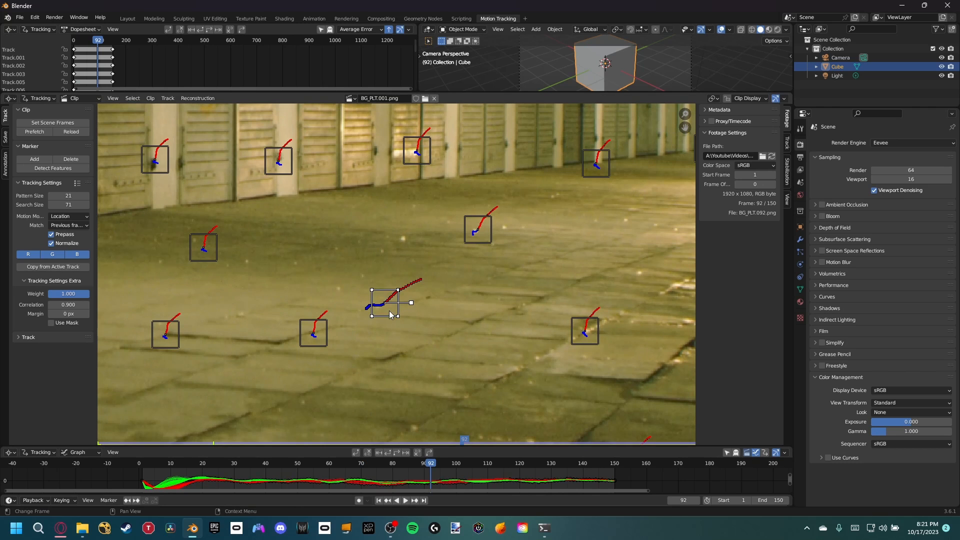
key(x)
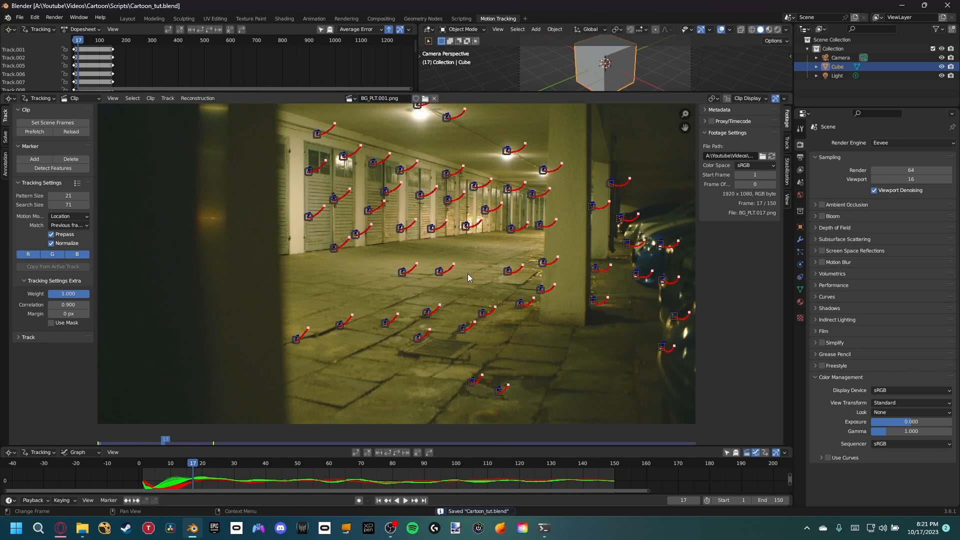
Step: Solve the camera motion with Focal Length, Optical Center and Radial Distortion refinement enabled
click(6, 136)
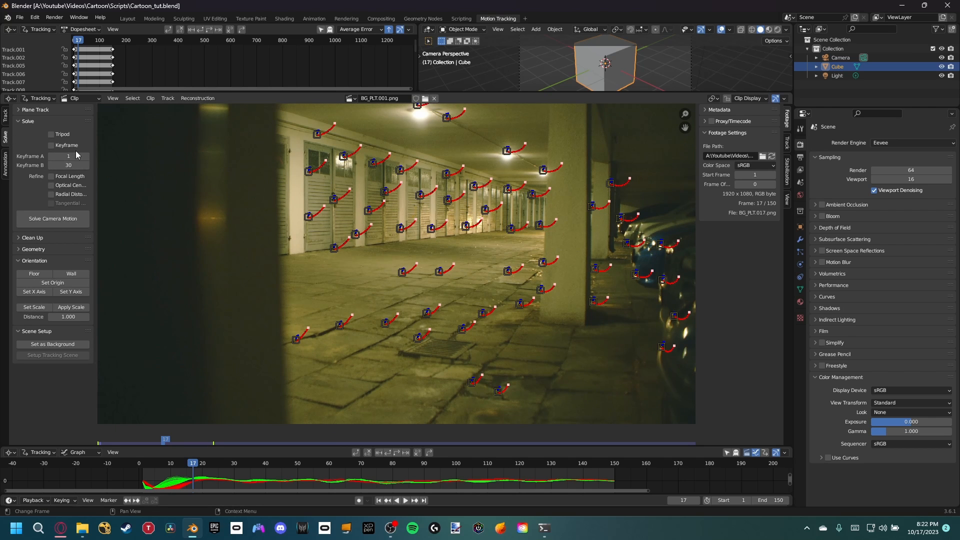
click(148, 466)
drag(149, 467, 180, 472)
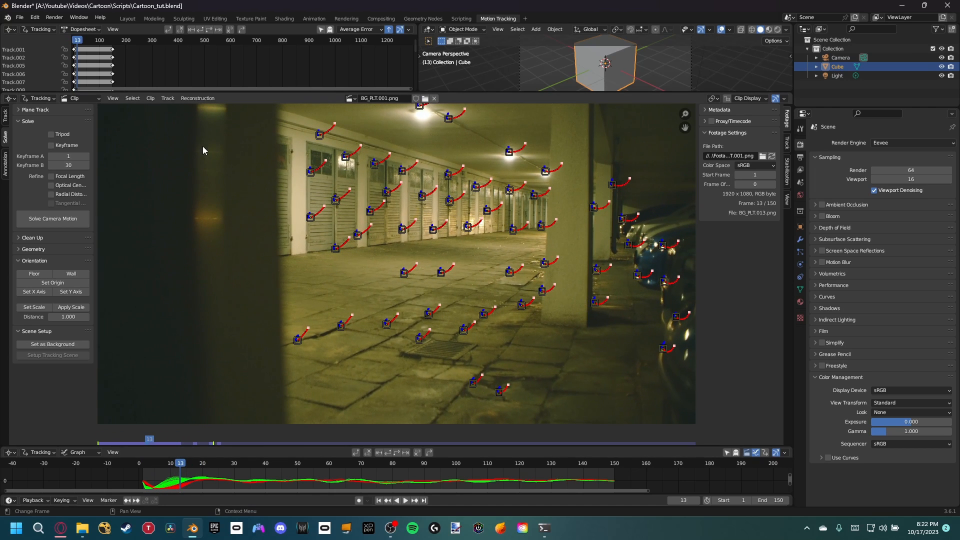
click(51, 176)
click(51, 185)
click(51, 194)
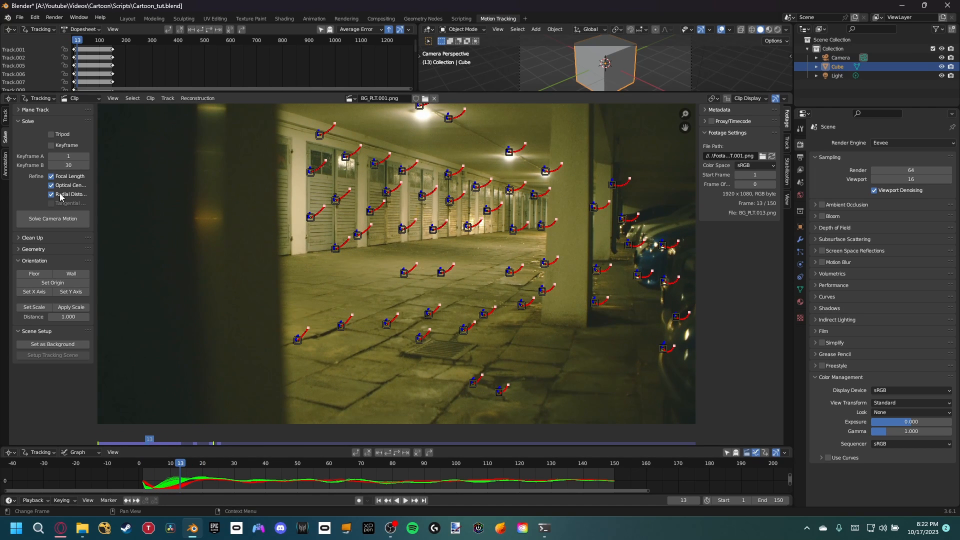
click(49, 219)
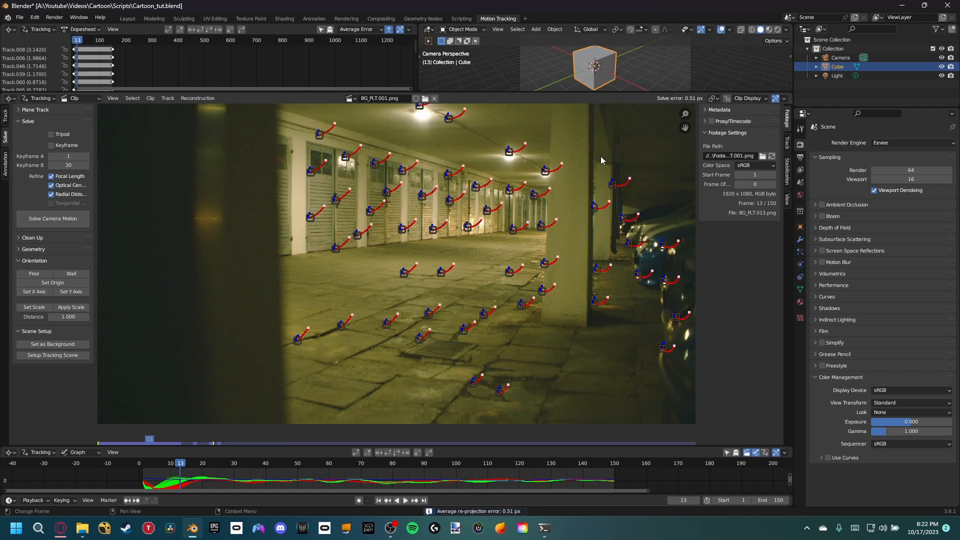
Step: Use Clean Tracks with a reprojection error of 0.400 and the Select action, then delete the selected tracks
middle_drag(554, 207, 531, 197)
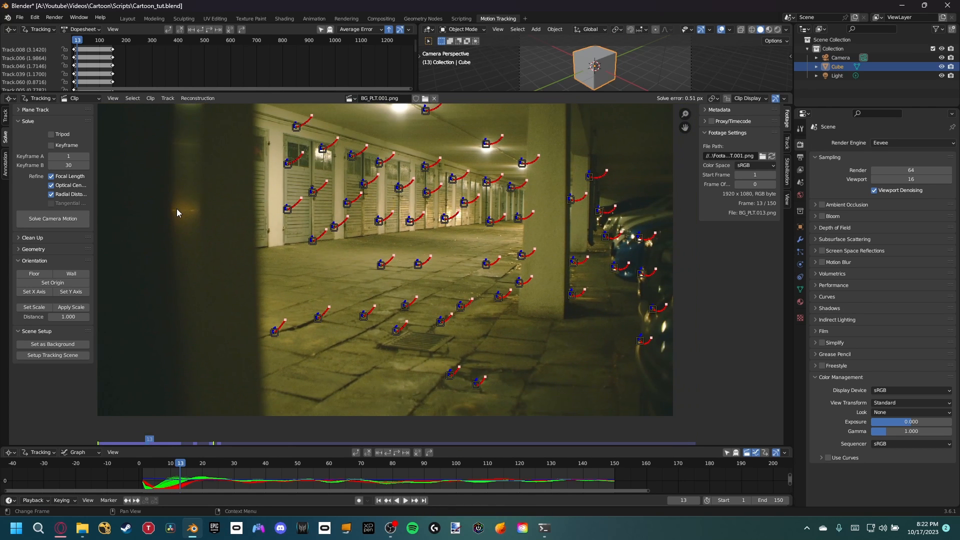
click(23, 239)
click(53, 282)
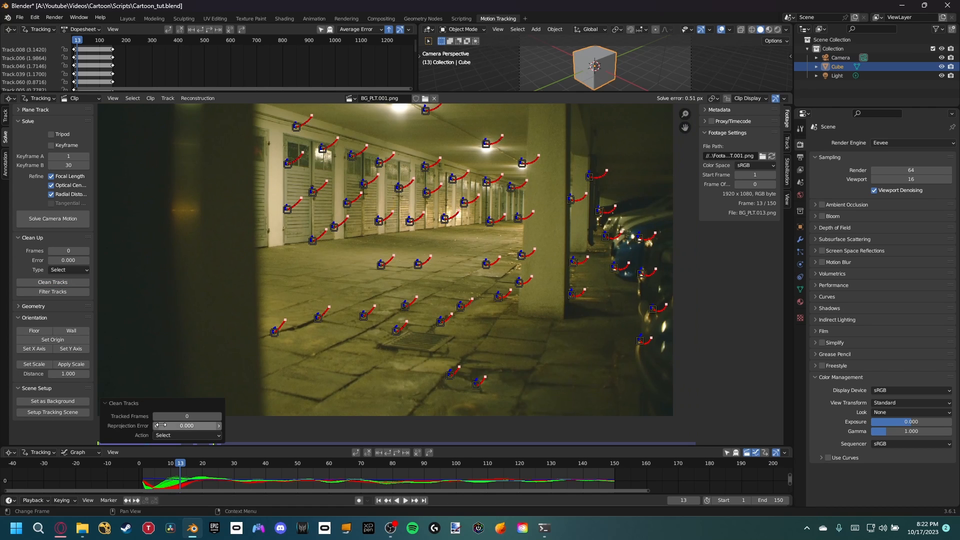
drag(180, 428, 206, 429)
middle_drag(378, 232, 332, 240)
middle_drag(545, 237, 534, 261)
middle_drag(413, 300, 433, 292)
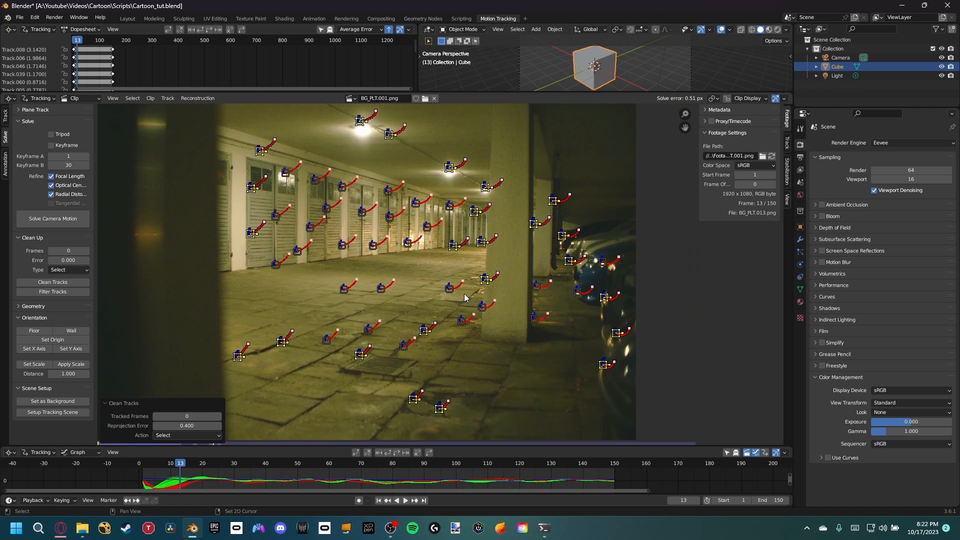
key(x)
click(349, 268)
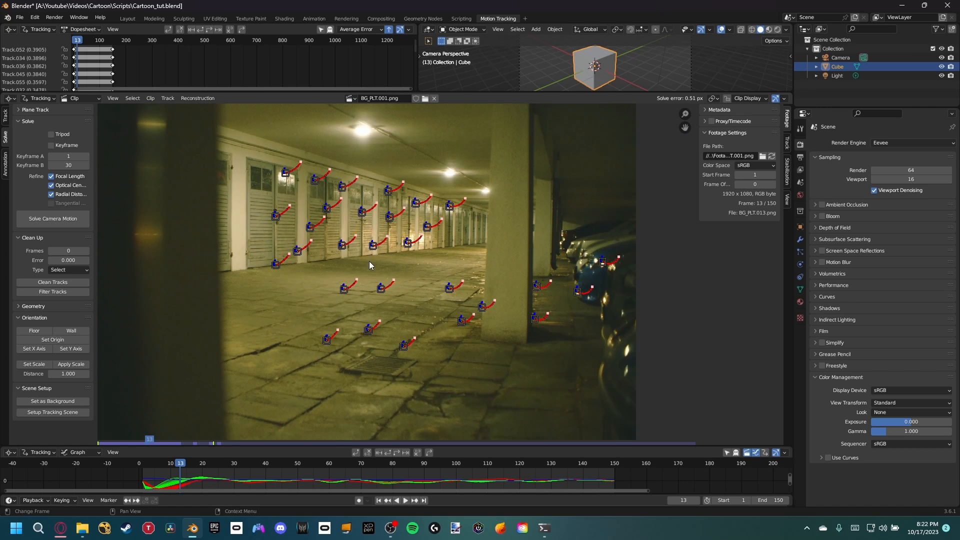
Step: Solve the camera motion again with the remaining tracks
click(76, 220)
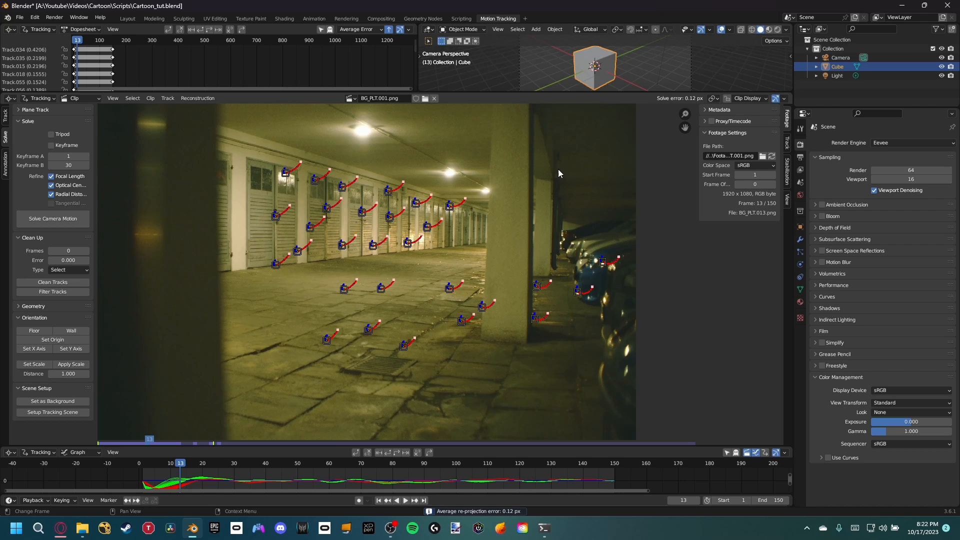
scroll(412, 282, up, 2)
middle_drag(412, 282, 456, 278)
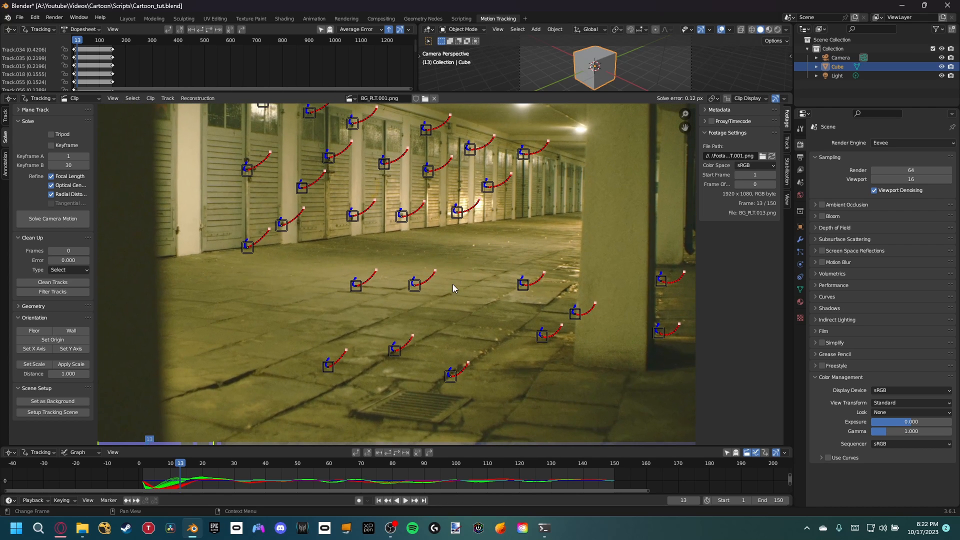
Step: Make the upper editor areas taller and join them so the 3D viewport replaces the tracking dopesheet
drag(499, 92, 487, 209)
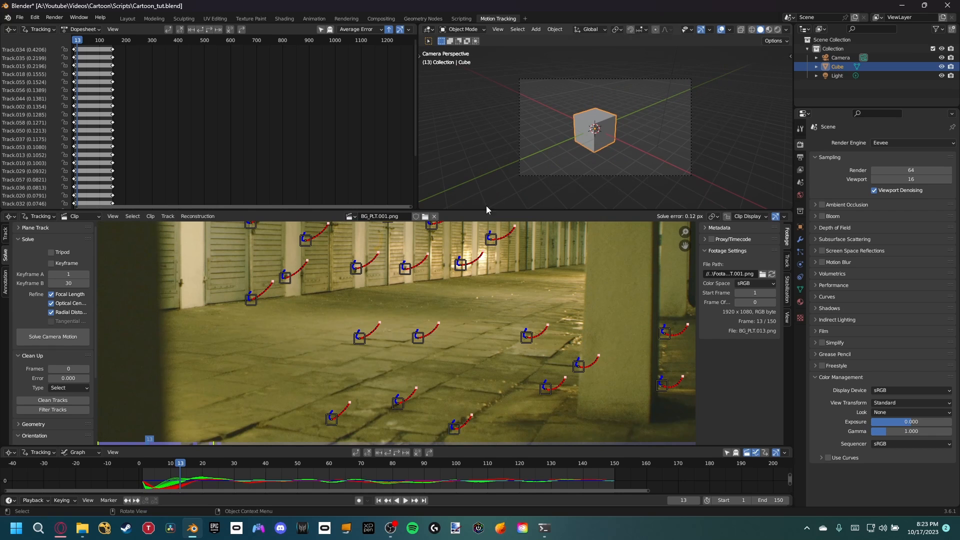
right_click(417, 166)
click(390, 189)
click(386, 181)
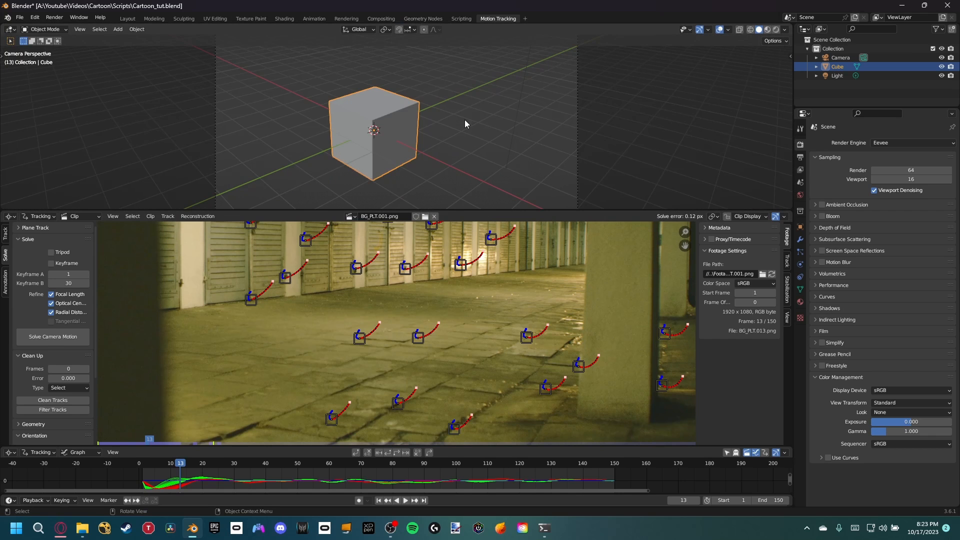
scroll(428, 154, down, 2)
Step: Set the tracked footage as the camera background and set up the tracking scene
scroll(15, 429, down, 5)
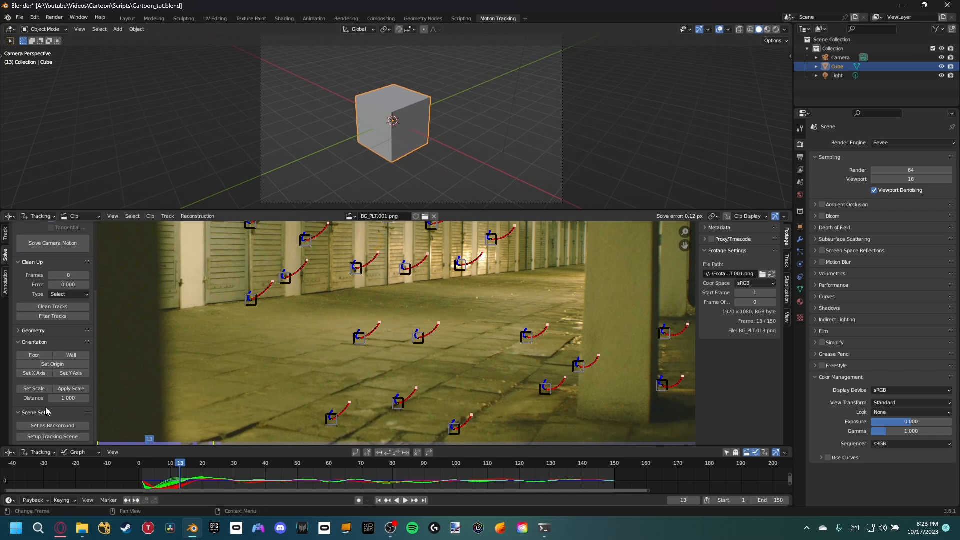
click(49, 425)
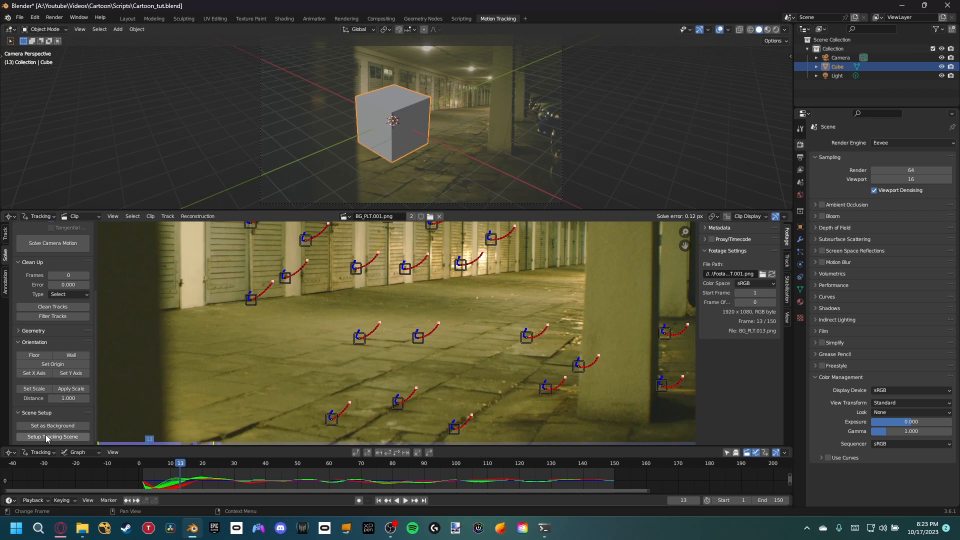
click(46, 437)
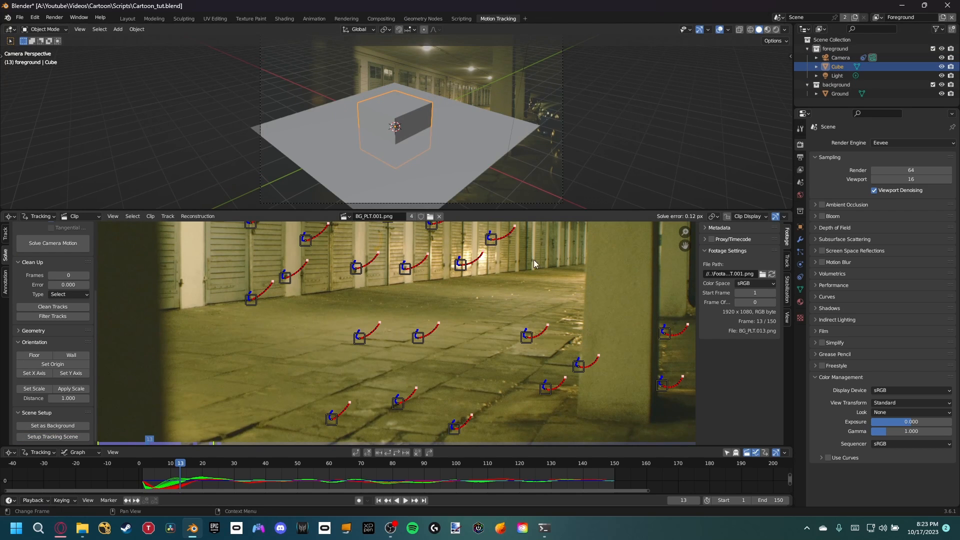
Step: Define the floor plane from three spread-out markers on the garage floor
middle_drag(464, 331, 473, 315)
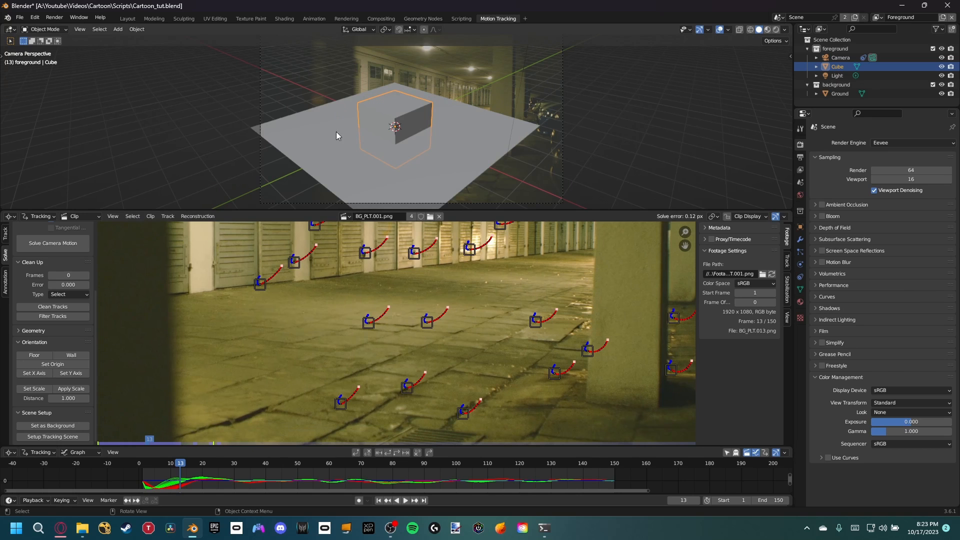
click(368, 322)
shift+click(544, 324)
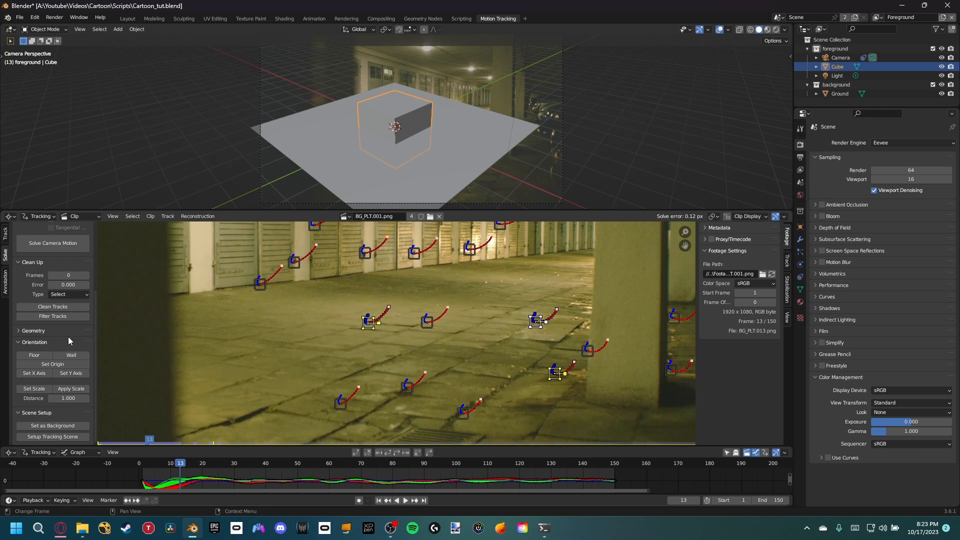
click(35, 355)
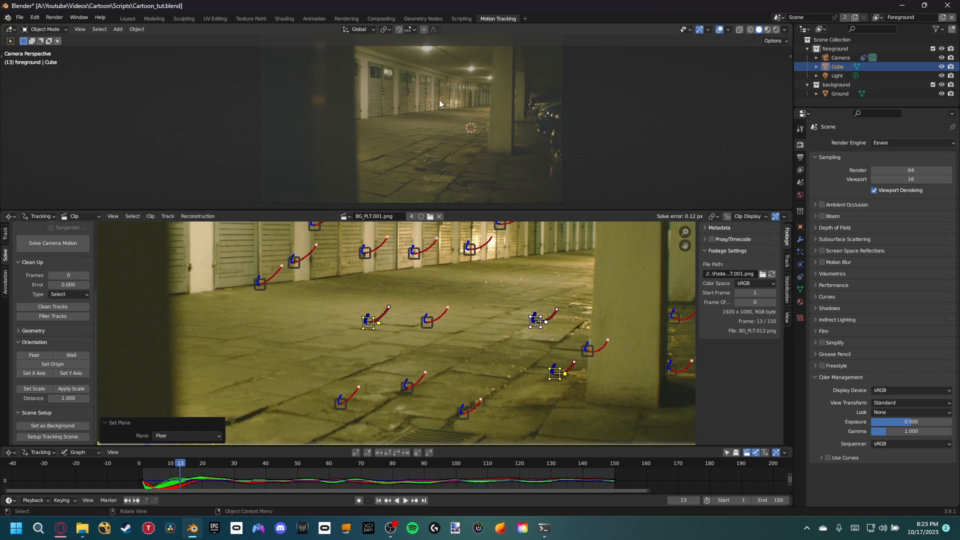
Step: Set the scene scale to a distance of 1.5 between the near-centre floor marker and the far one beside the pillar
click(400, 389)
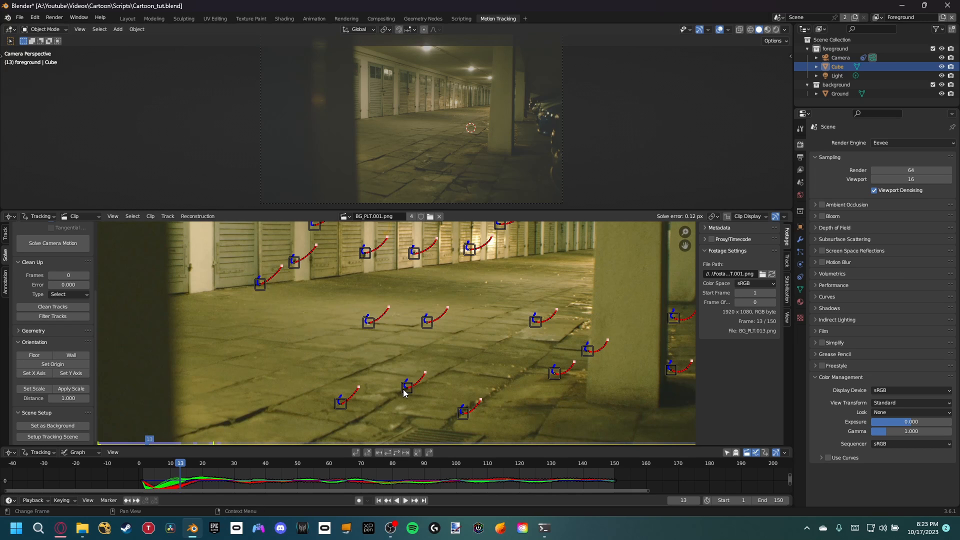
click(405, 390)
scroll(403, 350, down, 1)
scroll(409, 352, up, 1)
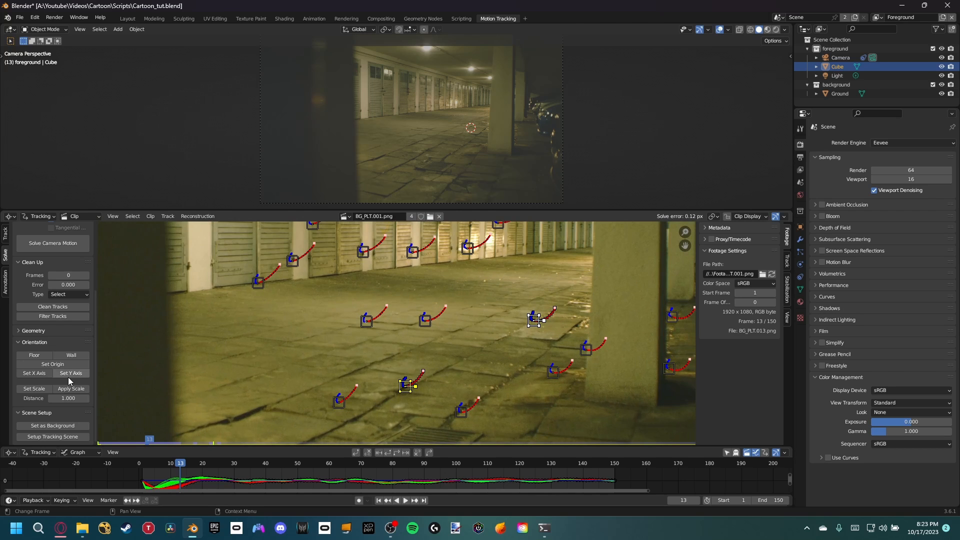
click(41, 393)
click(178, 435)
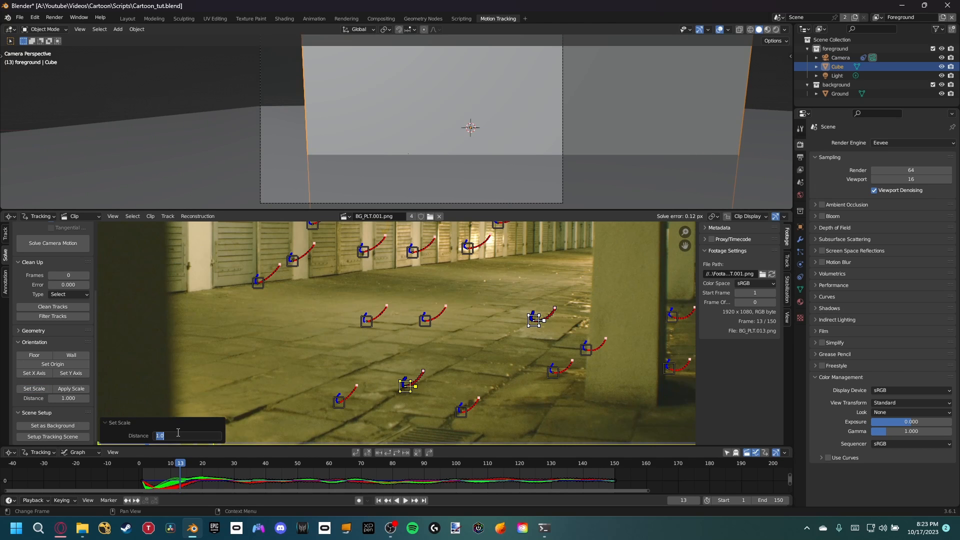
text(1.5)
key(Return)
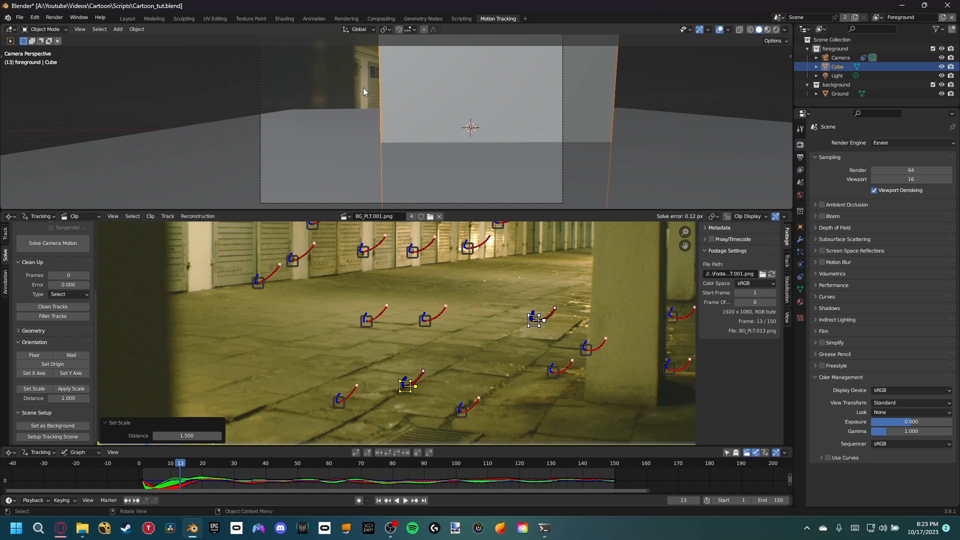
Step: Set the scene origin at the near-centre floor marker and align the X axis to the far marker beside the pillar
click(459, 360)
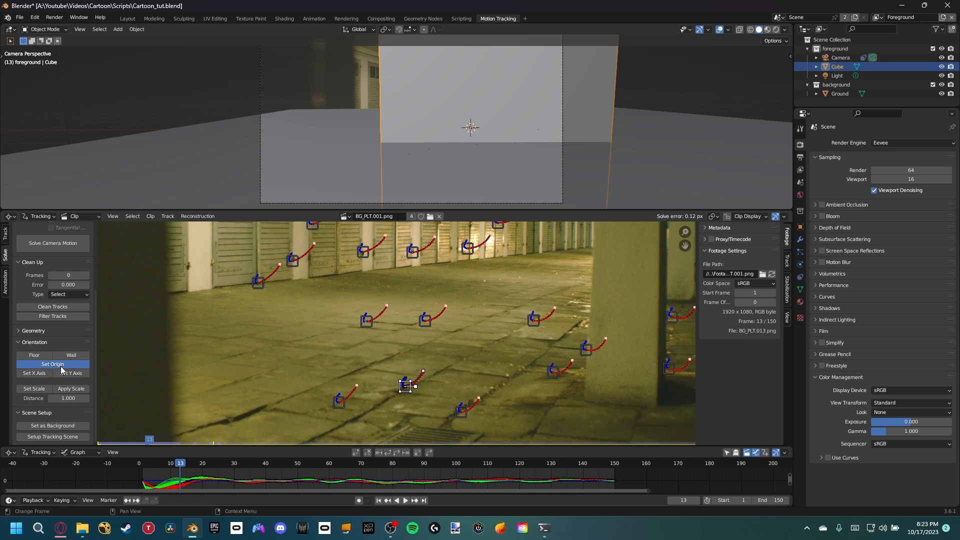
click(61, 367)
click(528, 319)
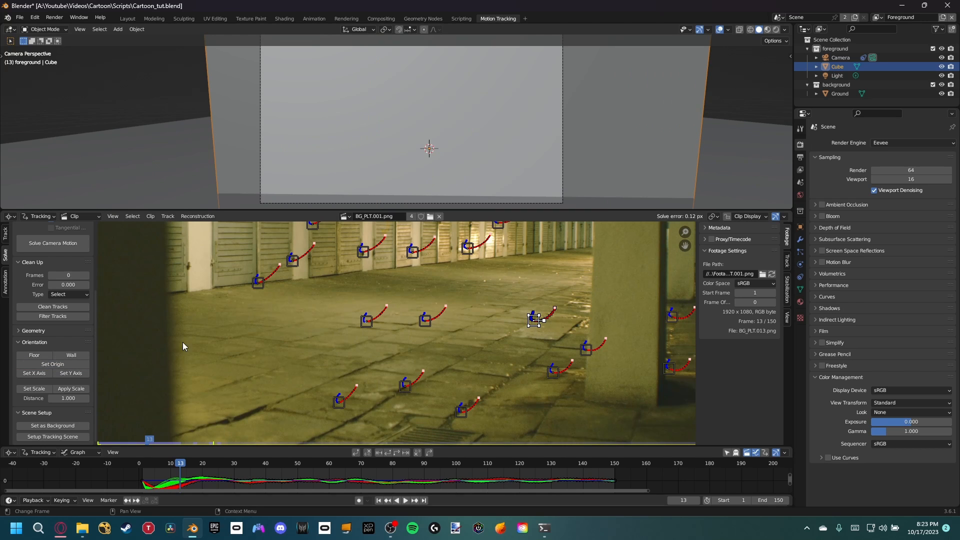
click(34, 374)
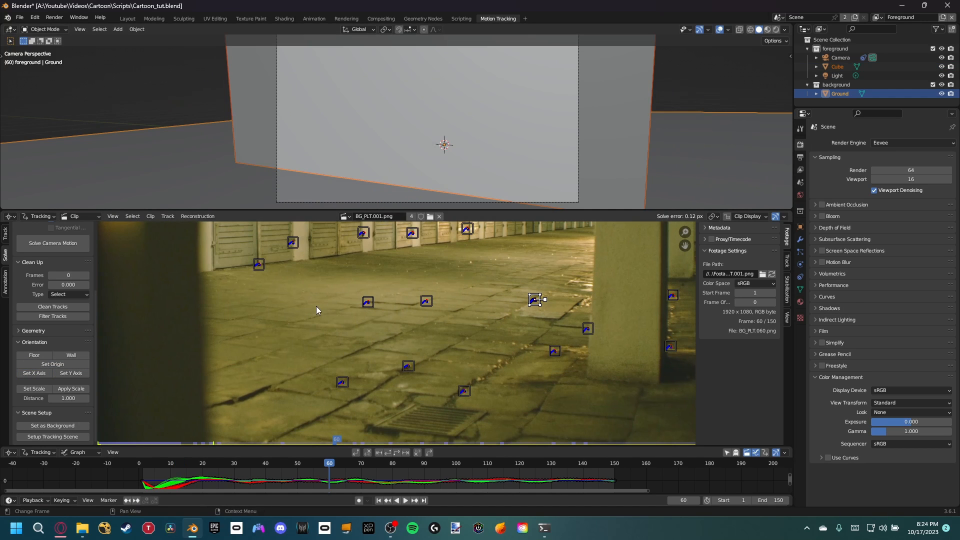
Step: Hide the cube and scale the Ground plane down to about 0.173 so it fits on the garage floor
click(364, 182)
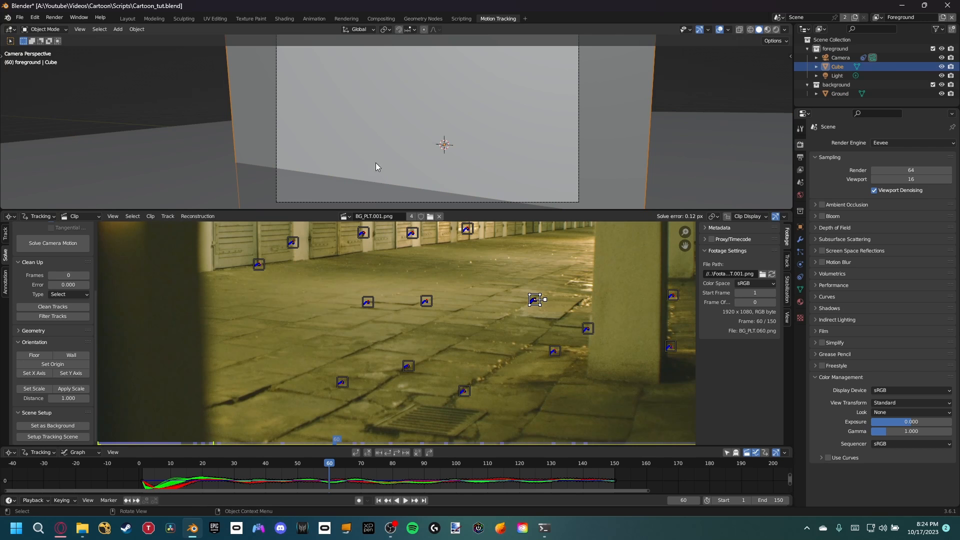
key(h)
click(431, 145)
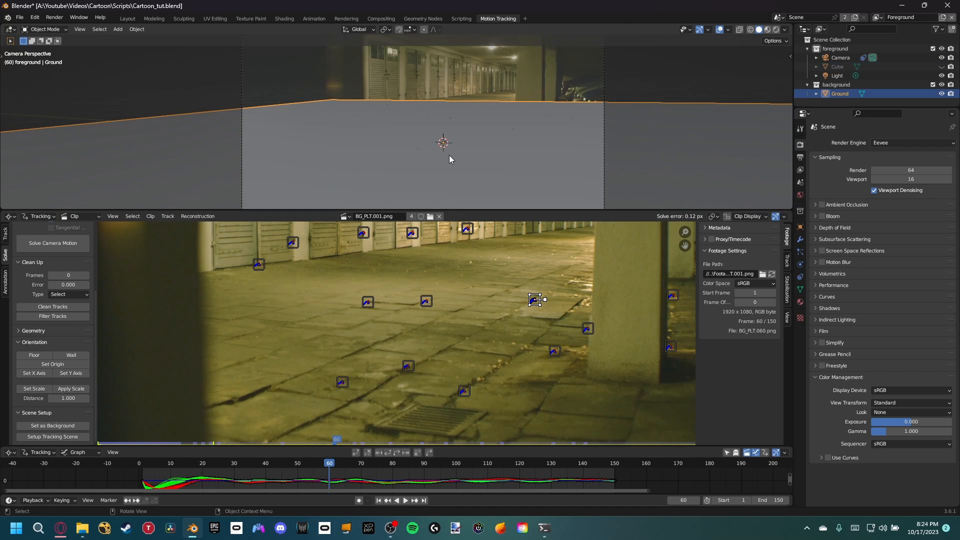
key(s)
click(468, 157)
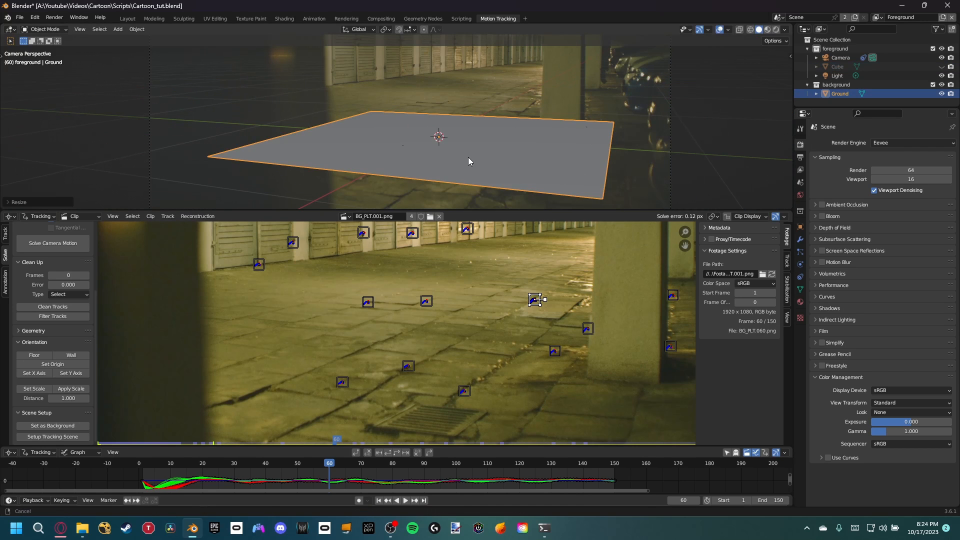
shift+middle_drag(468, 158, 467, 179)
key(g)
key(x)
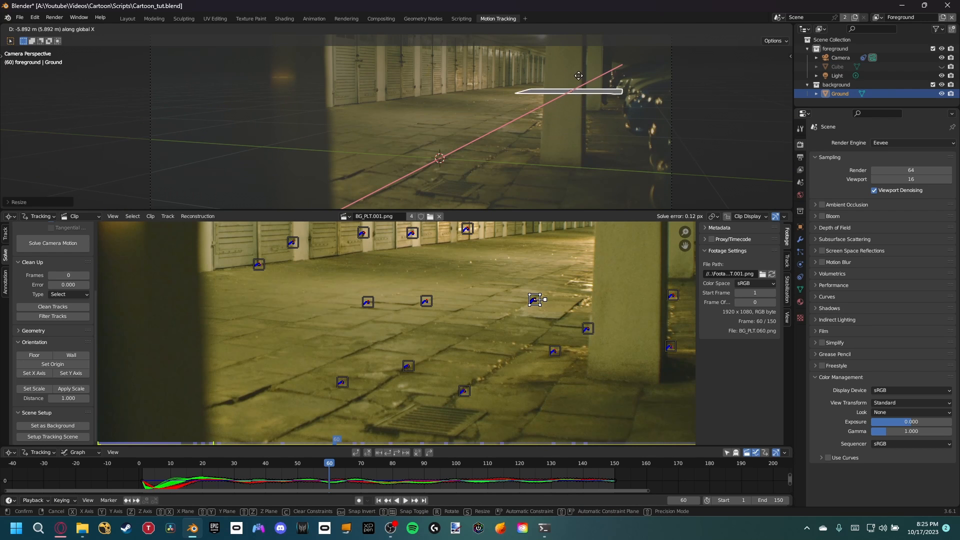
key(Escape)
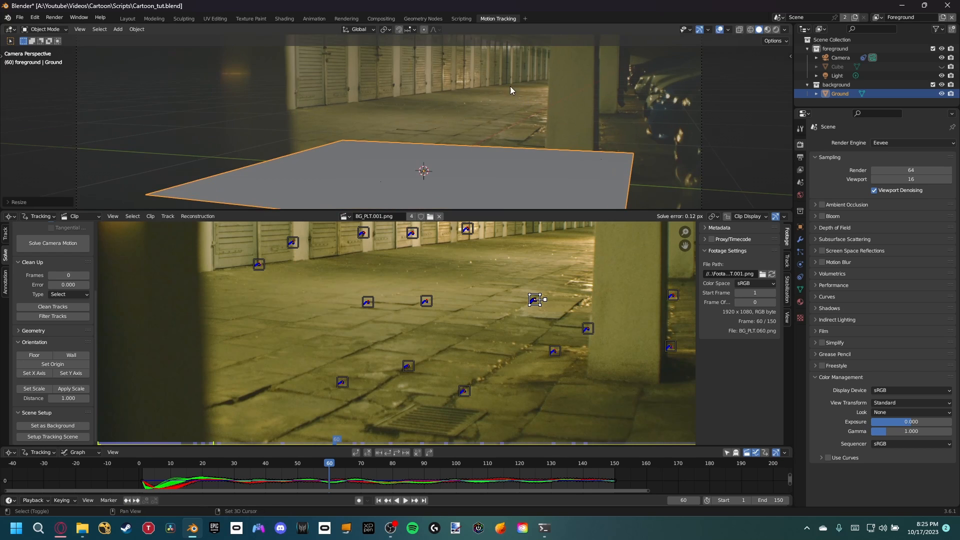
scroll(515, 100, up, 4)
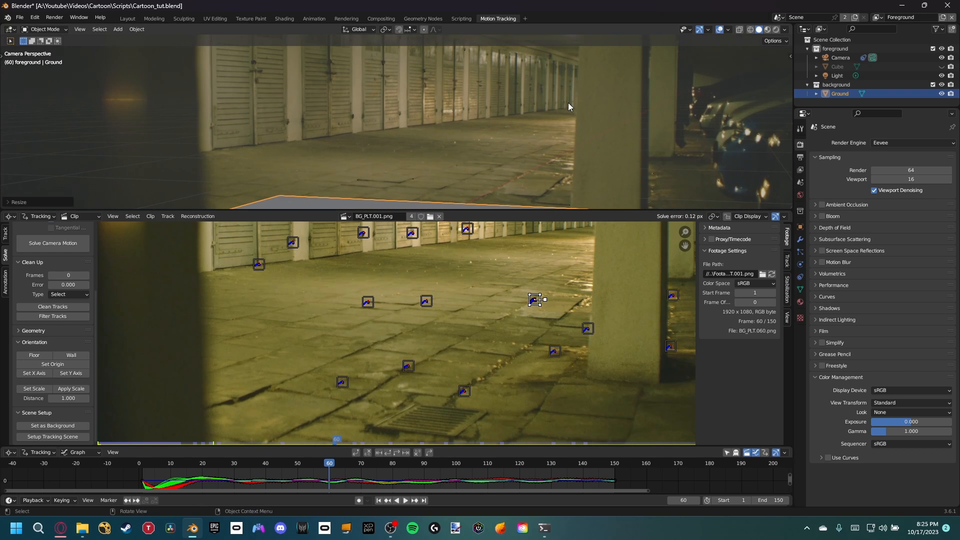
scroll(500, 160, down, 4)
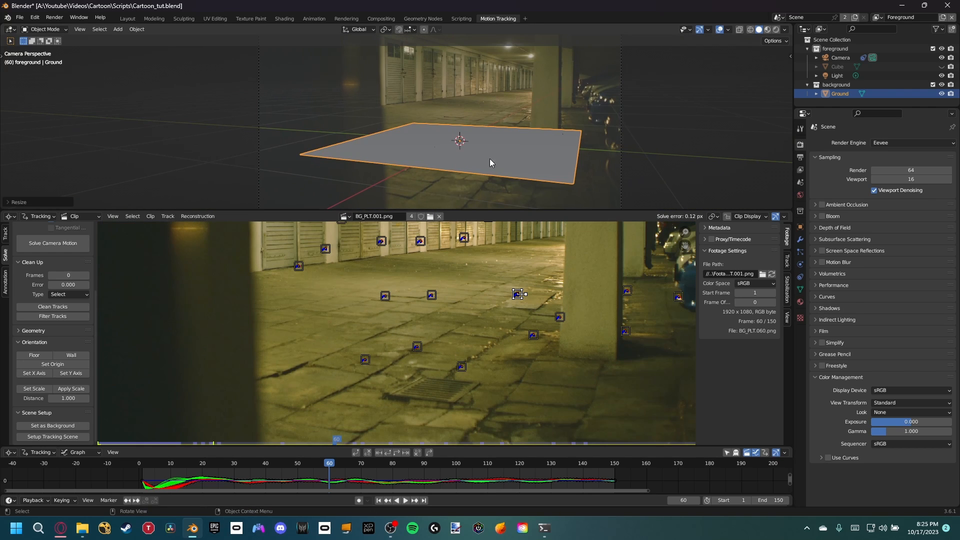
Step: Switch to the Layout workspace and view the scene through the camera
click(129, 19)
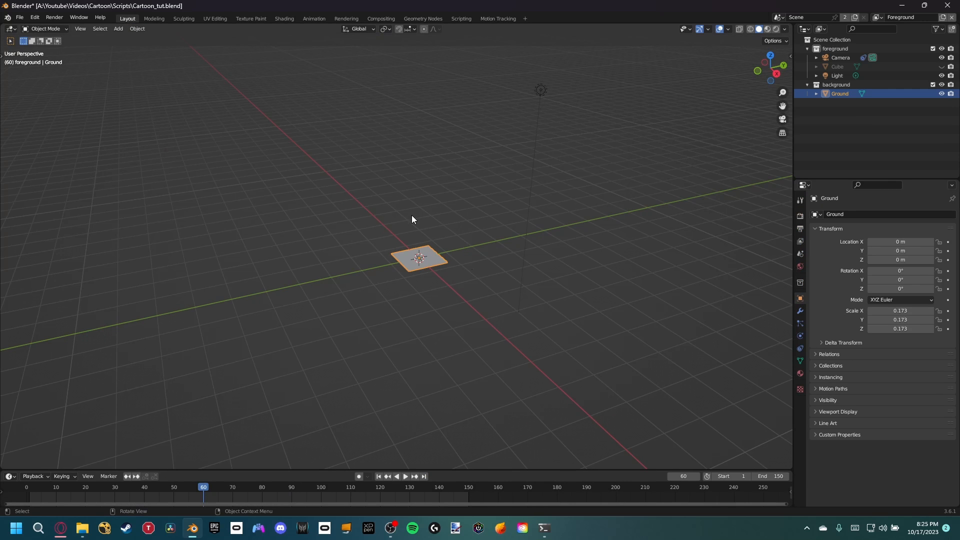
key(KP_0)
scroll(458, 205, up, 4)
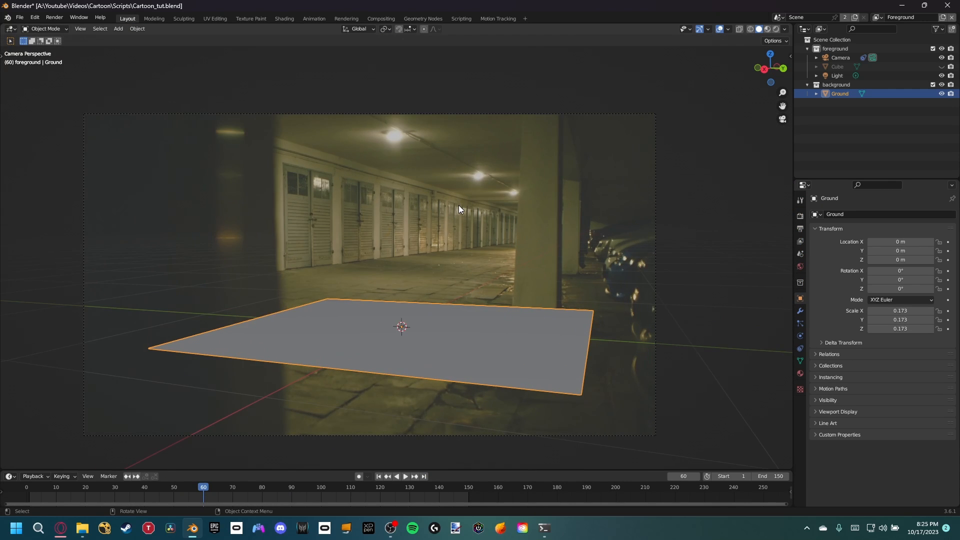
shift+middle_drag(416, 298, 471, 265)
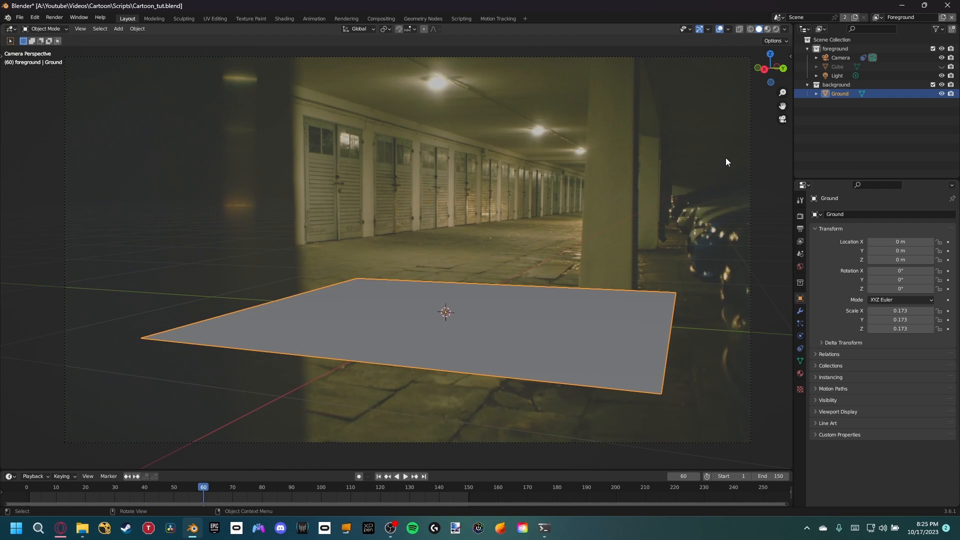
Step: Delete the foreground and background collections, keeping their objects directly in the Scene Collection
click(837, 85)
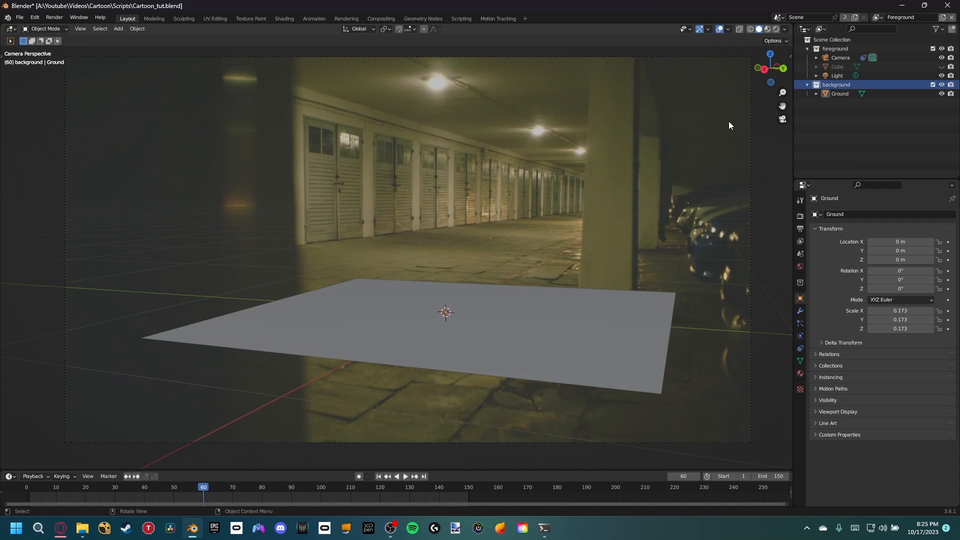
click(833, 49)
key(x)
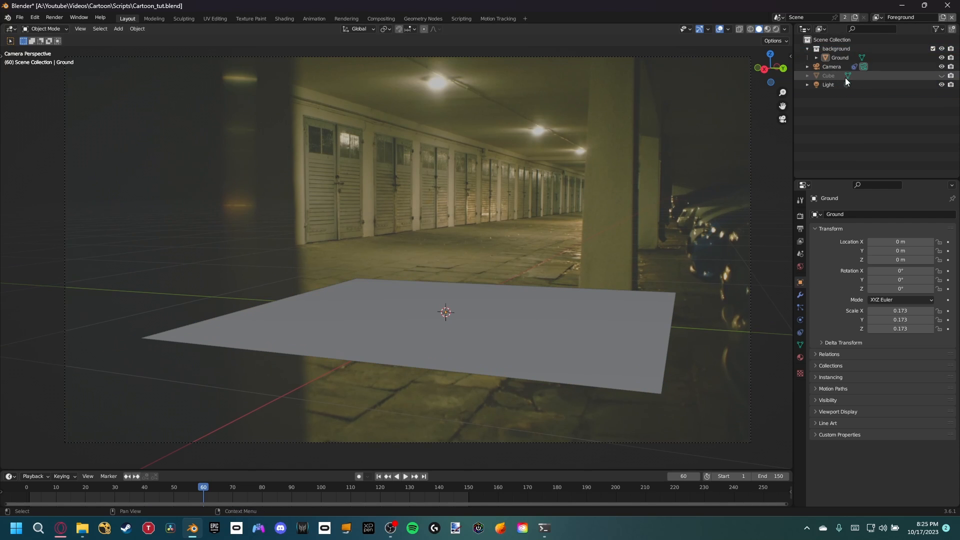
click(836, 50)
key(x)
Step: Switch to the Background view layer and remove it from the scene
click(879, 17)
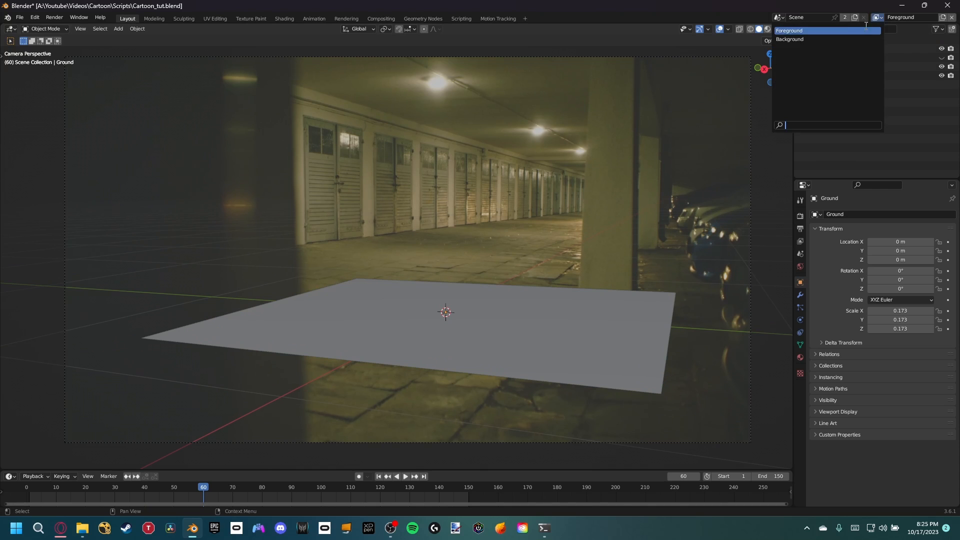
click(860, 39)
click(952, 18)
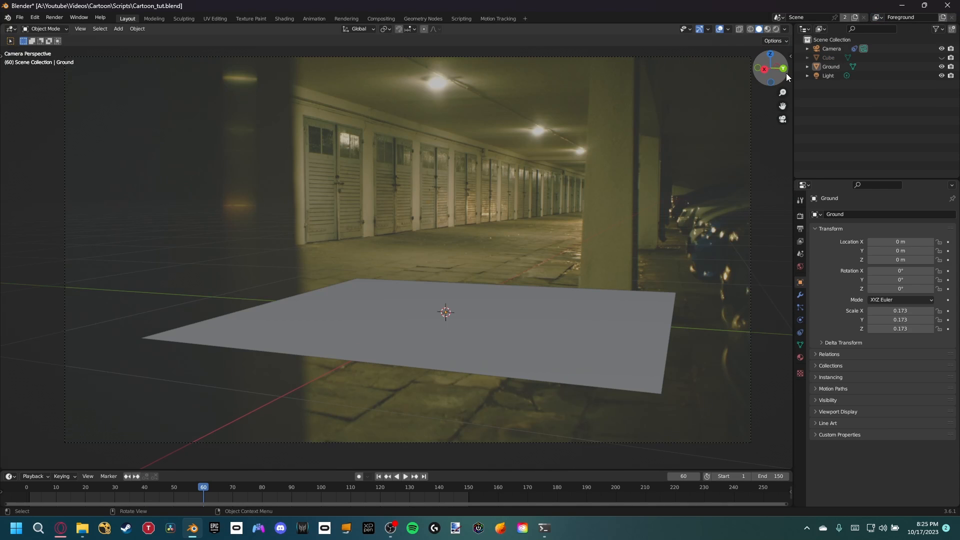
Step: In the Compositing workspace, delete the Undistortion, Scale and first Alpha Over nodes along with the upper Render Layers node
click(386, 18)
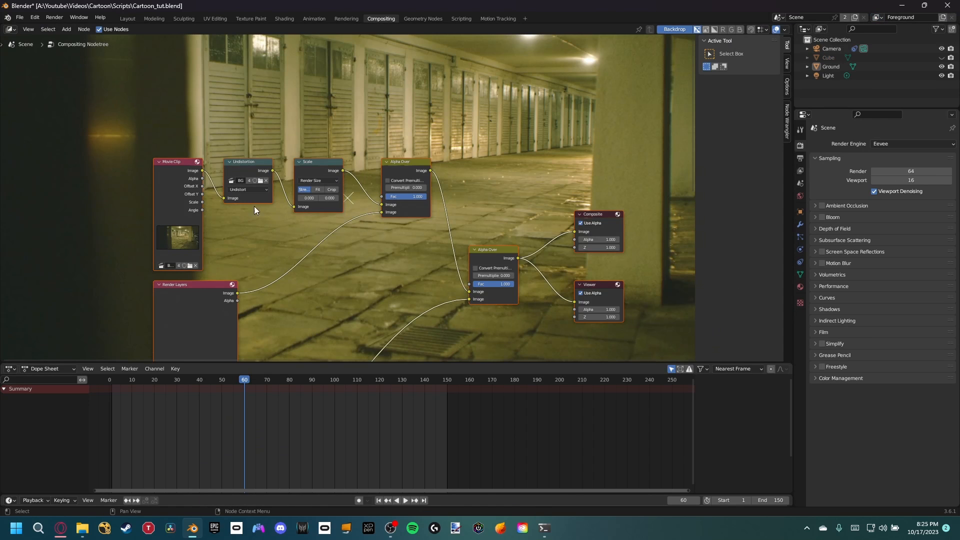
drag(215, 134, 386, 334)
key(x)
middle_drag(325, 234, 349, 180)
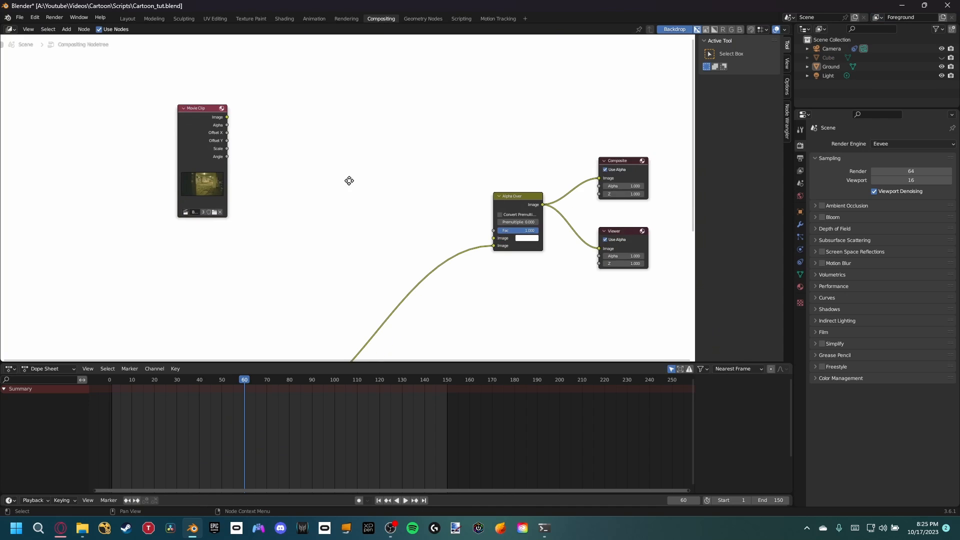
Step: Connect the Movie Clip image to the remaining Alpha Over's first image input and move the Foreground Render Layers node beneath the Movie Clip
drag(210, 124, 494, 238)
middle_drag(493, 242, 527, 143)
drag(270, 307, 422, 176)
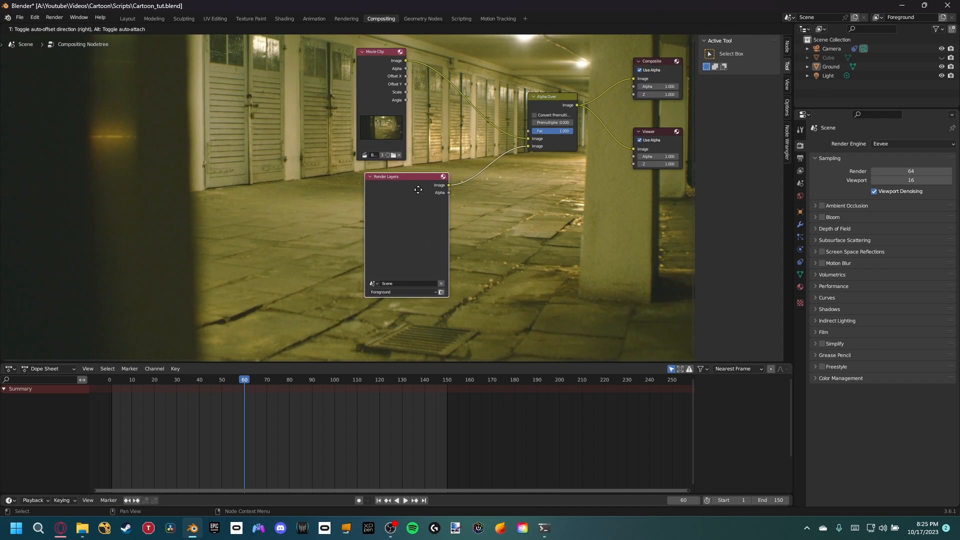
middle_drag(436, 146, 381, 218)
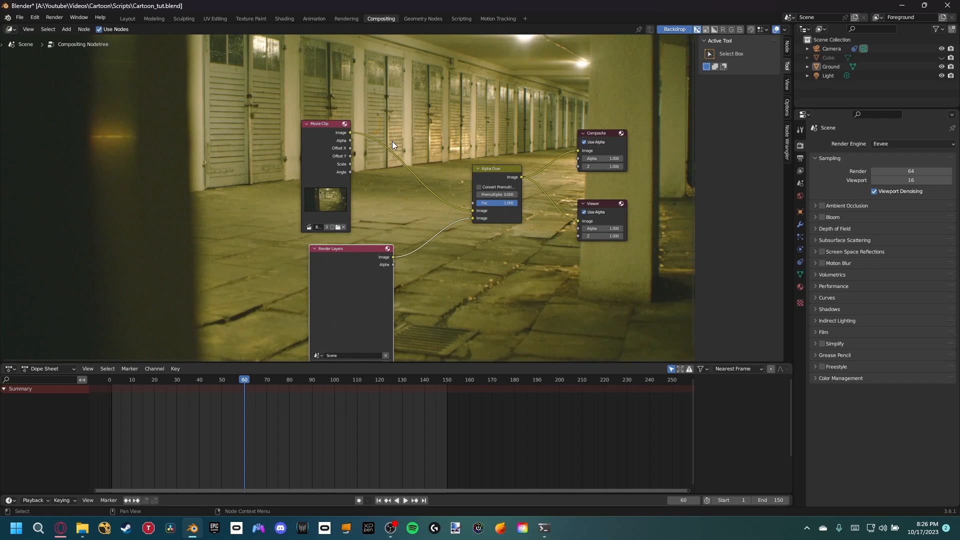
Step: Return to the Layout workspace, unhide the cube, and delete both the cube and the light
click(127, 19)
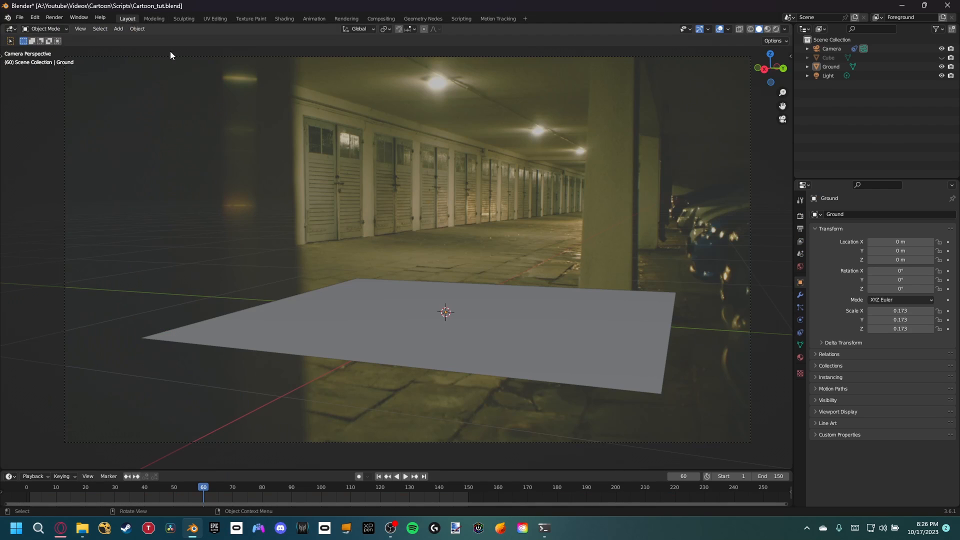
key(alt+h)
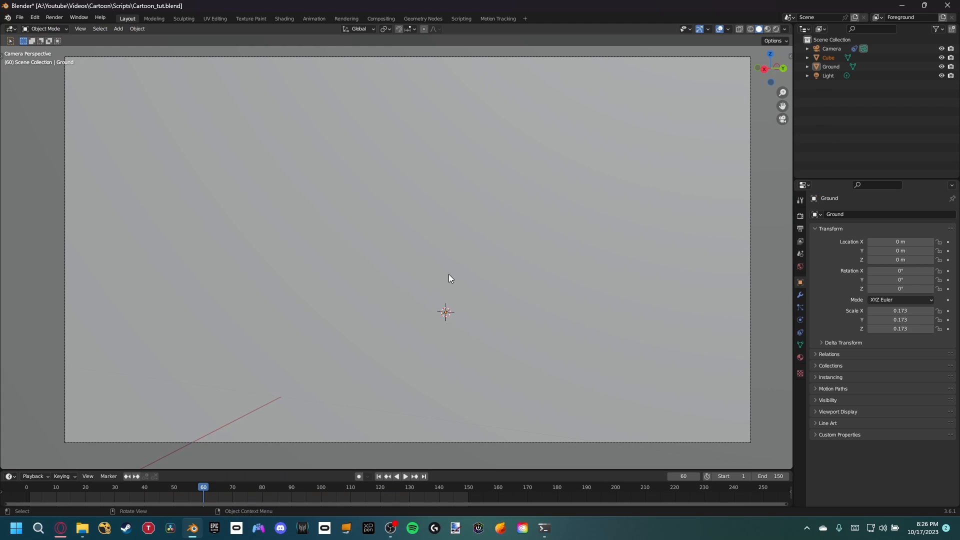
scroll(449, 274, down, 3)
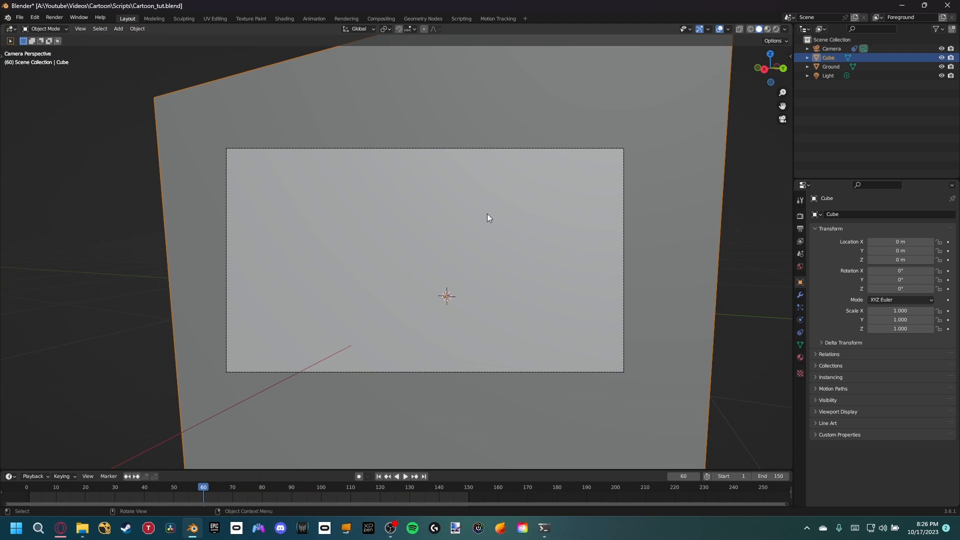
ctrl+click(828, 76)
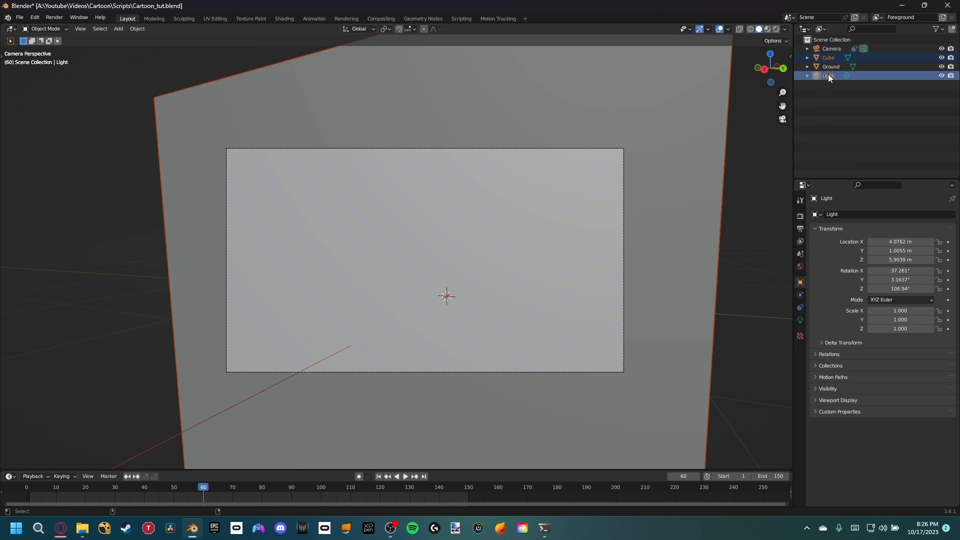
key(x)
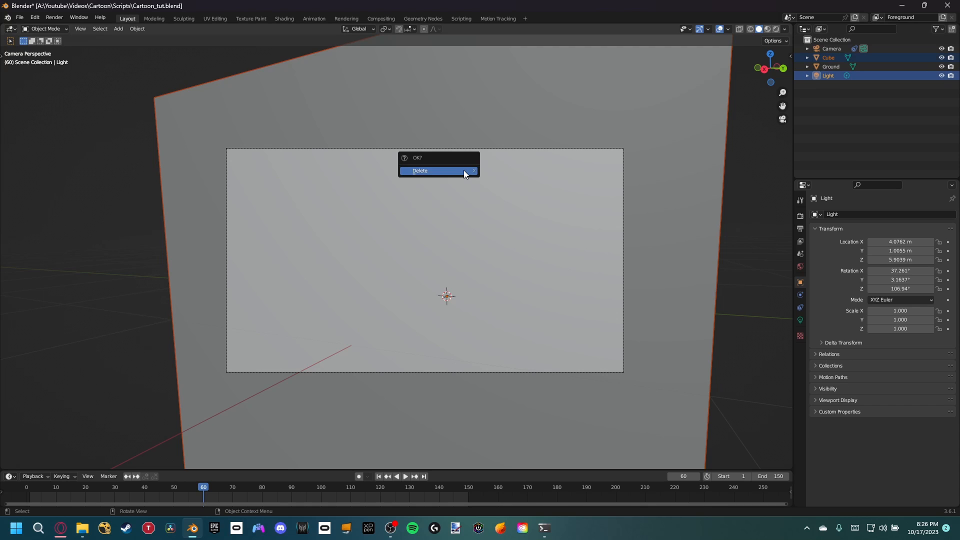
click(463, 170)
scroll(455, 240, up, 3)
Step: Move the Ground plane across the floor without changing its height, to about X 0.678 m, Y -0.263 m, placing its corner at the pillar base
click(464, 316)
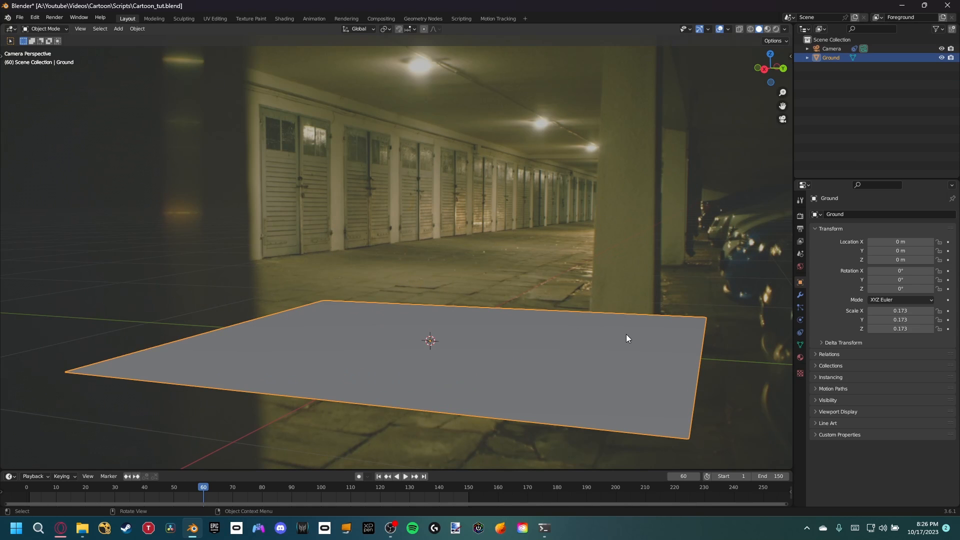
scroll(610, 343, up, 2)
shift+middle_drag(547, 362, 563, 316)
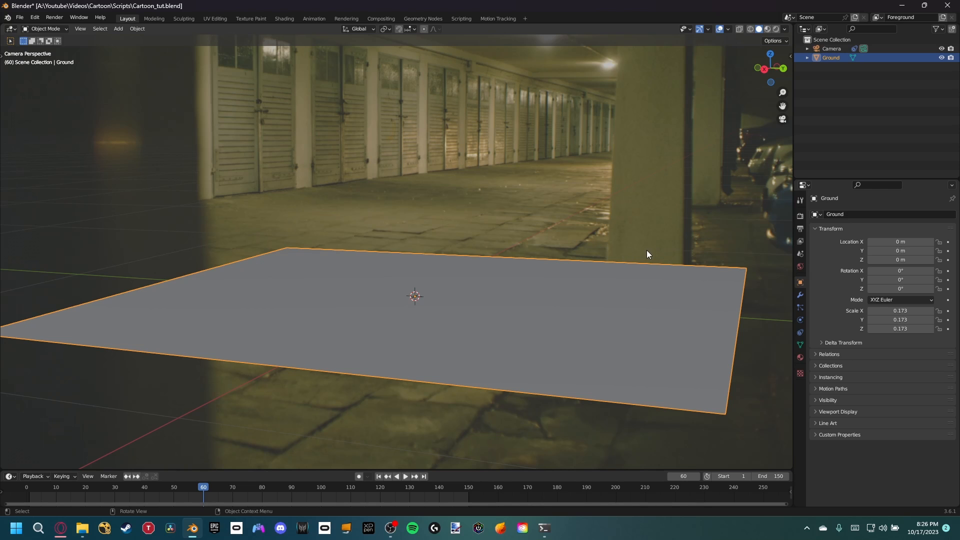
key(g)
key(shift+z)
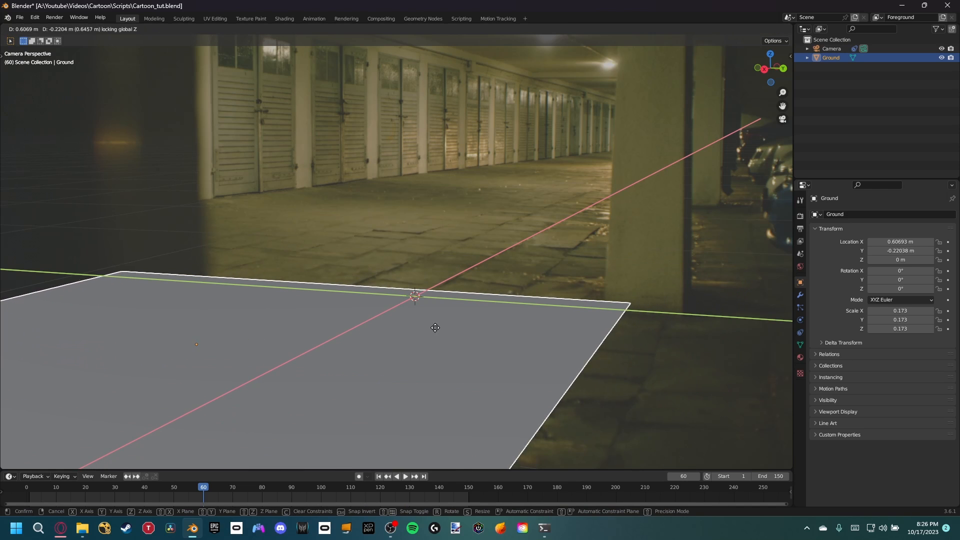
click(397, 334)
Step: Fine-tune the Ground plane along X and Y to about 0.698 m and -0.2626 m, matching its corner to the pillar's near corner
scroll(598, 319, up, 3)
scroll(605, 305, up, 1)
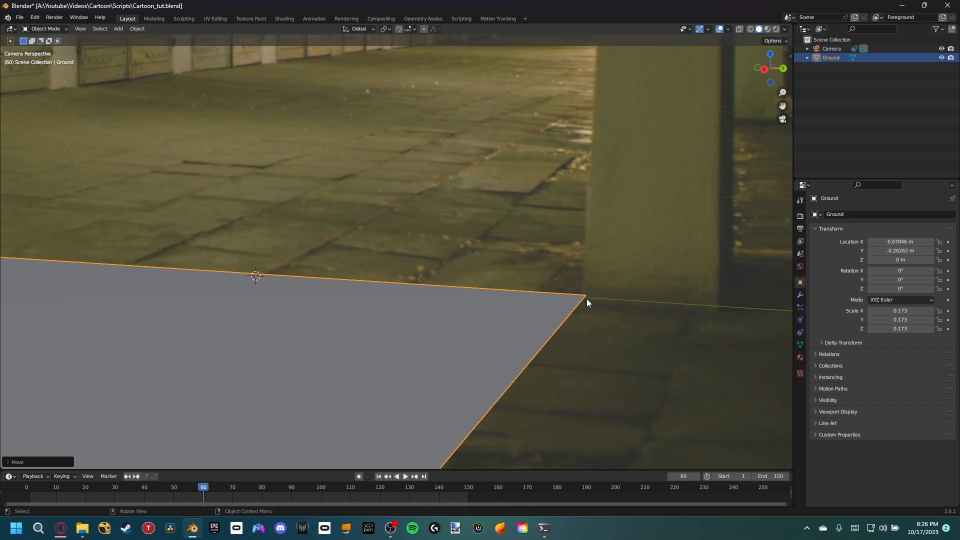
scroll(586, 302, up, 3)
key(g)
key(x)
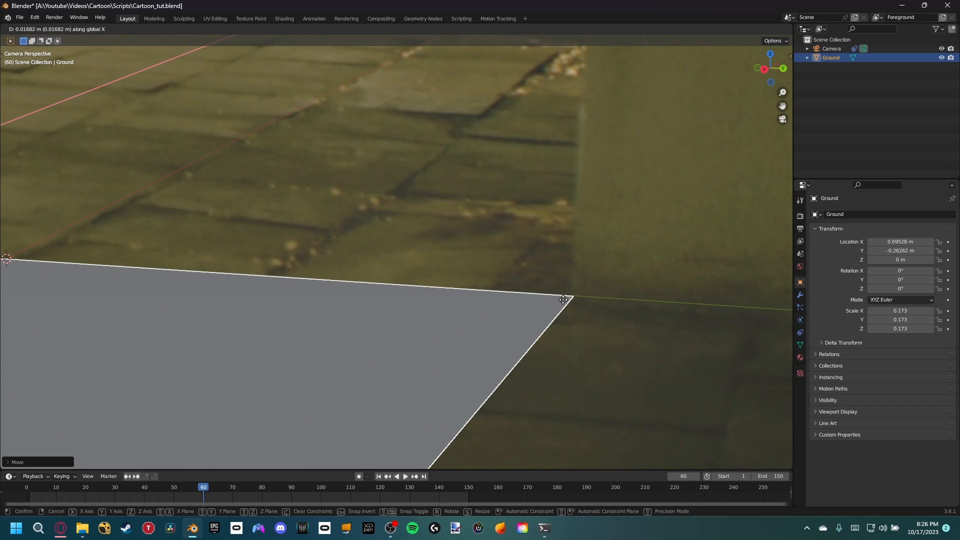
click(563, 302)
shift+middle_drag(595, 301, 568, 296)
key(g)
key(y)
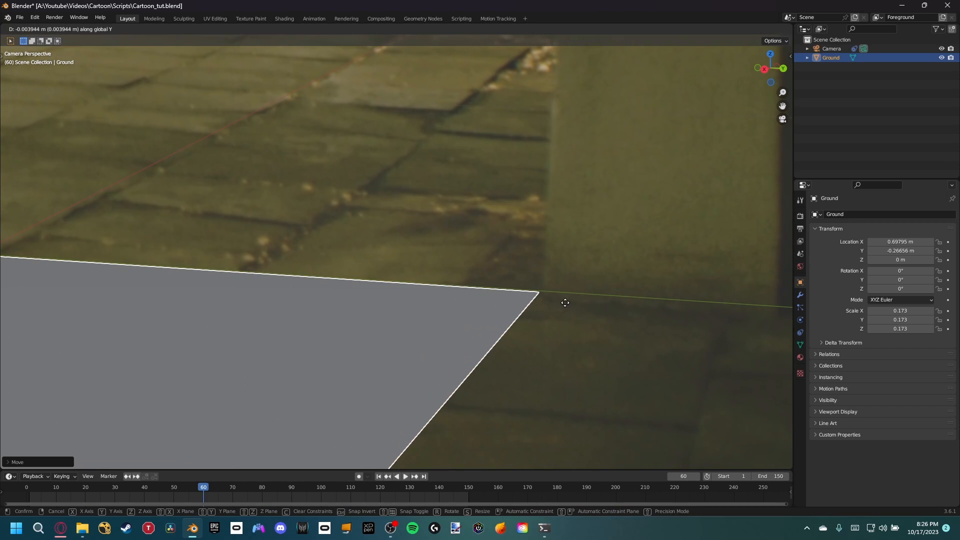
click(569, 306)
scroll(551, 300, down, 6)
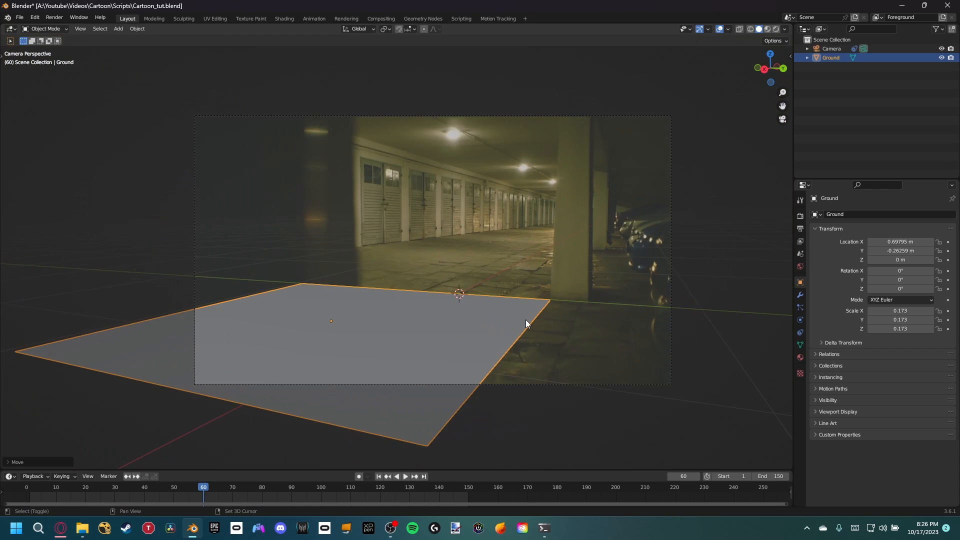
Step: Enter Edit Mode on the Ground plane and turn on the on-screen key display
shift+middle_drag(526, 319, 506, 281)
scroll(529, 302, up, 4)
scroll(533, 278, down, 3)
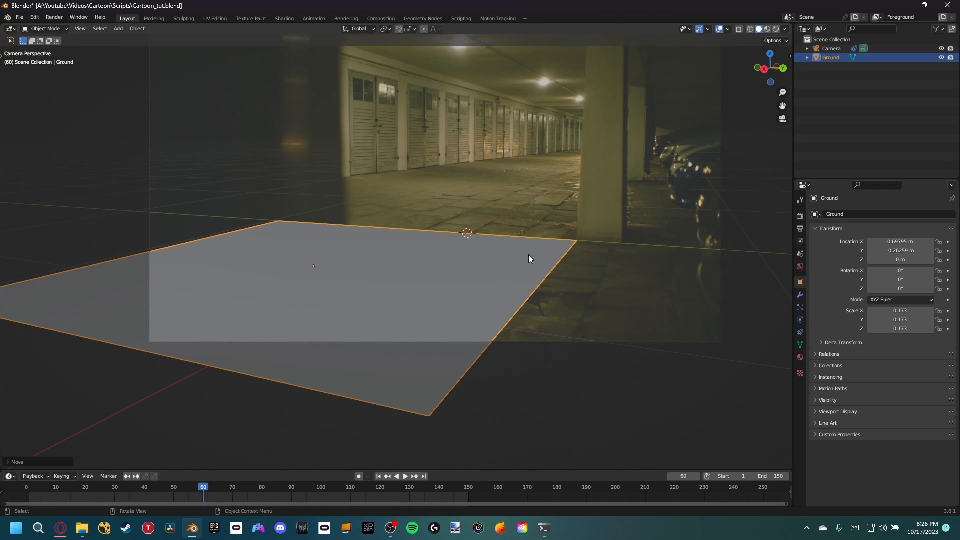
scroll(529, 256, up, 1)
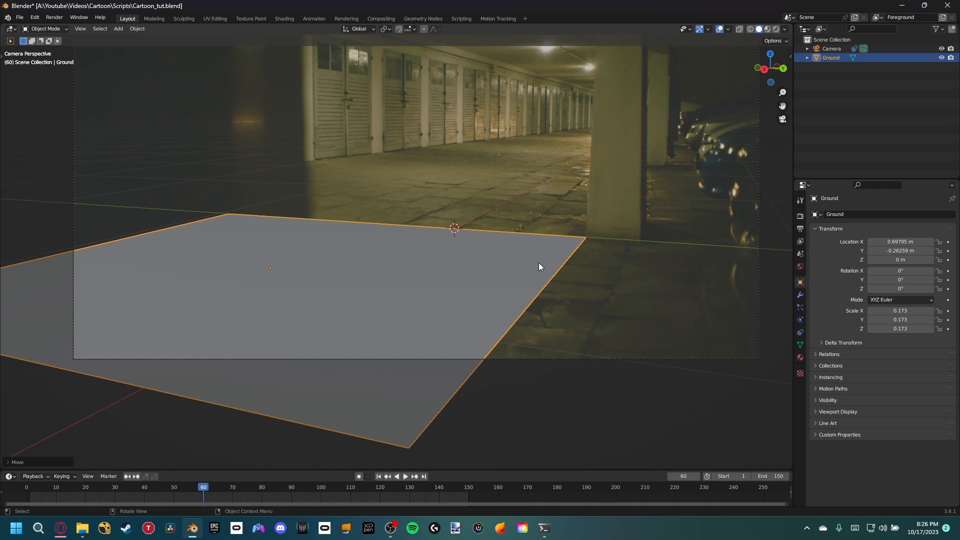
key(Tab)
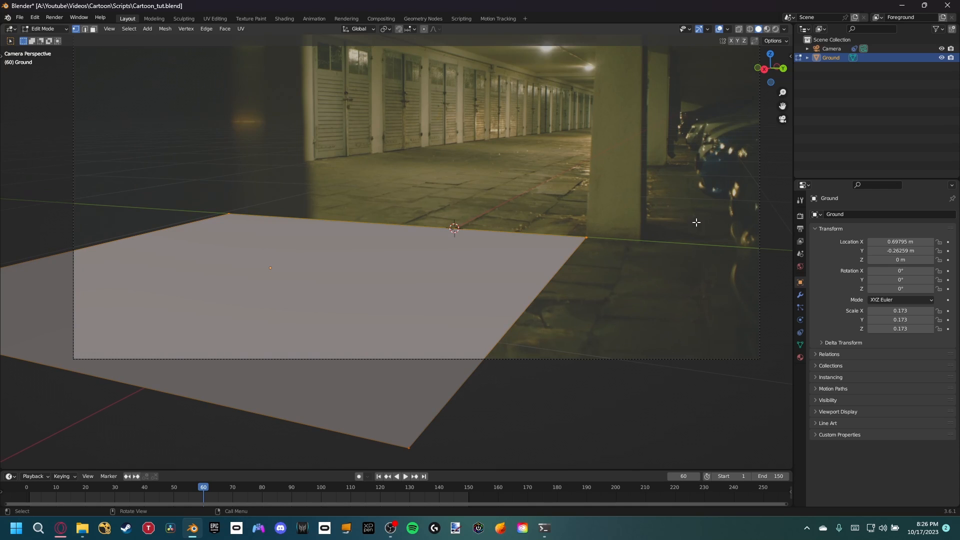
key(n)
click(750, 66)
key(n)
Step: Extrude the Ground's pillar-side edge along Y until it reaches the pillar's other front corner
key(2)
key(2)
click(578, 297)
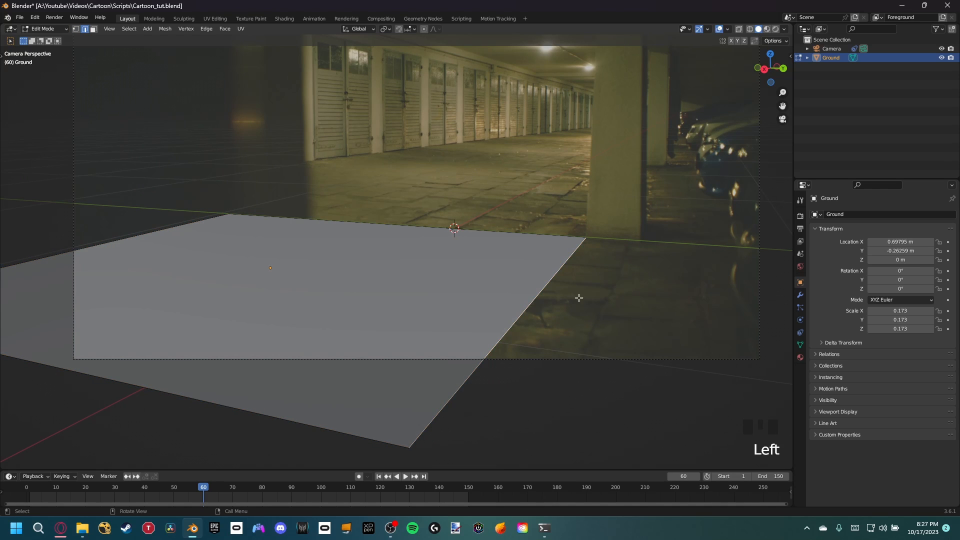
key(e)
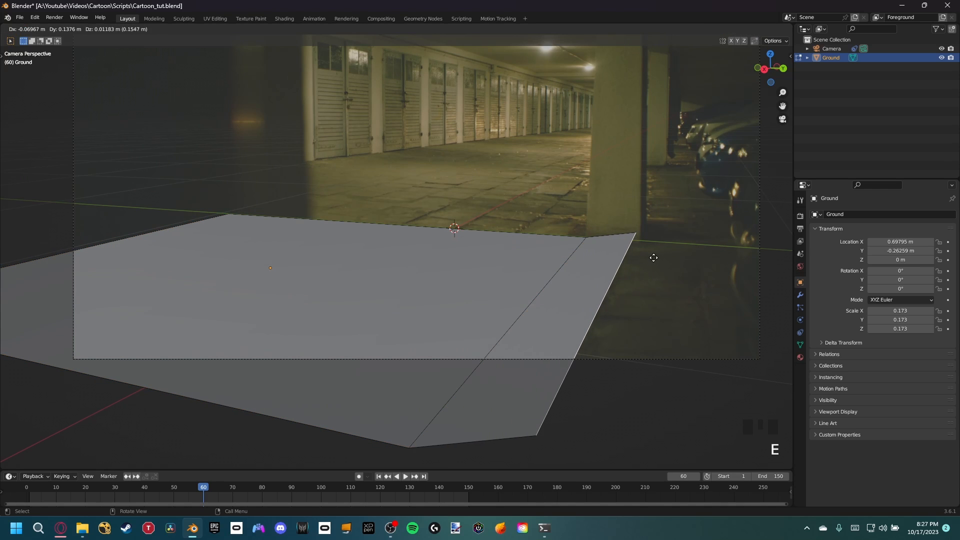
key(y)
click(653, 255)
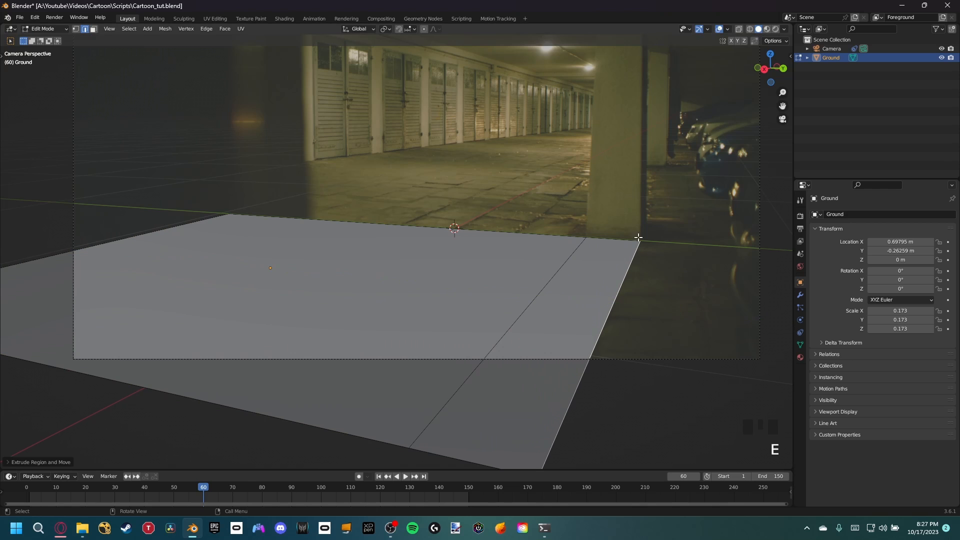
scroll(641, 255, up, 9)
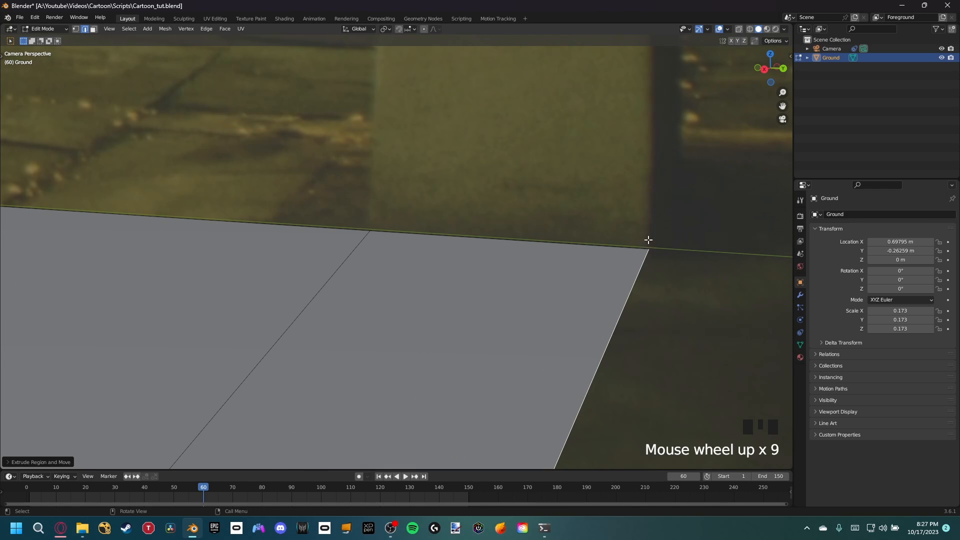
scroll(650, 263, down, 8)
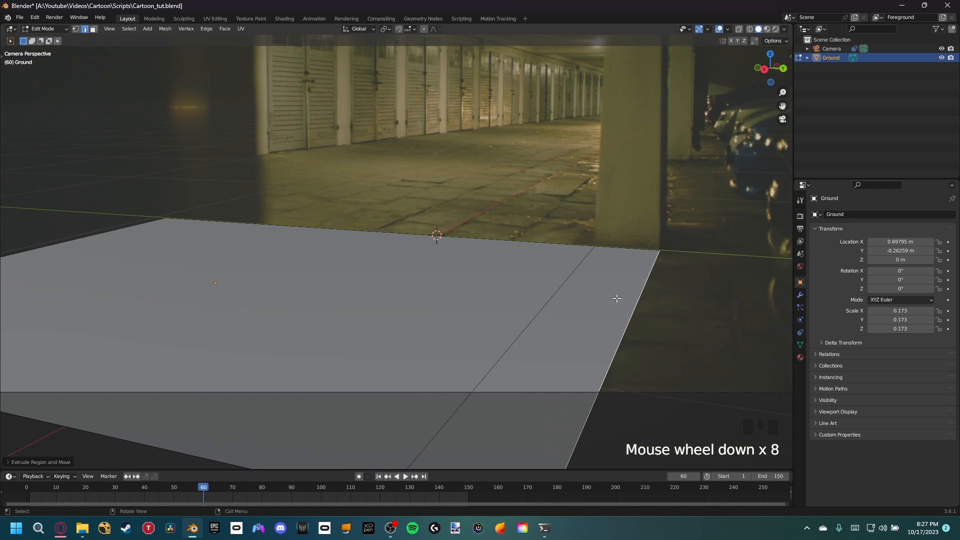
Step: Extrude the same edge again along Y, past the pillar to the side of the camera frame
key(e)
key(y)
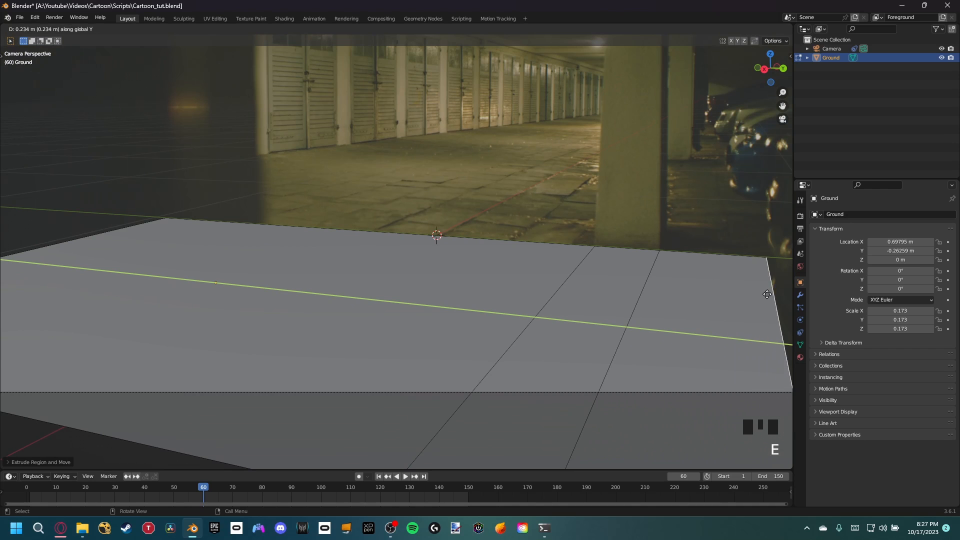
click(20, 309)
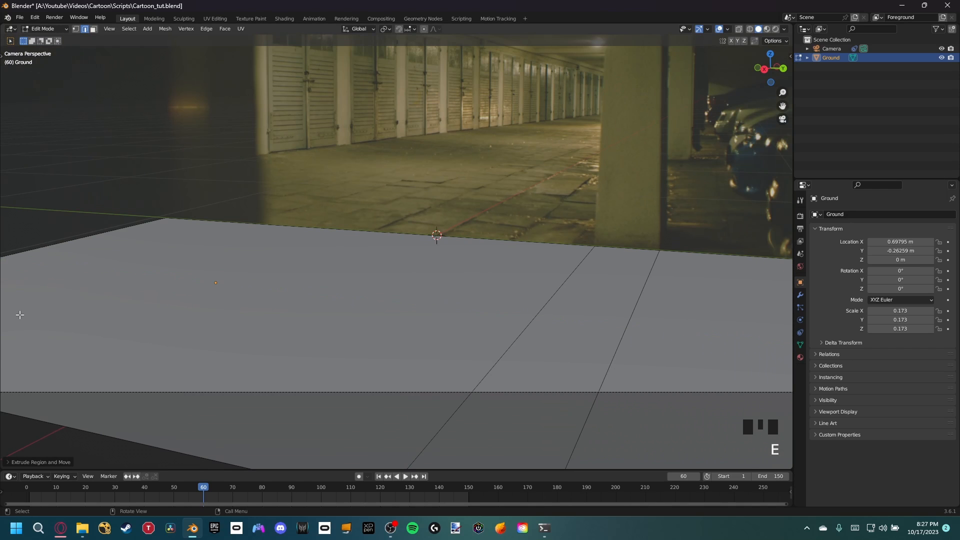
Step: Select the Ground's three back edges and extrude them about -3.7 m along X, toward the rear of the garage
shift+click(332, 224)
middle_drag(617, 246, 656, 268)
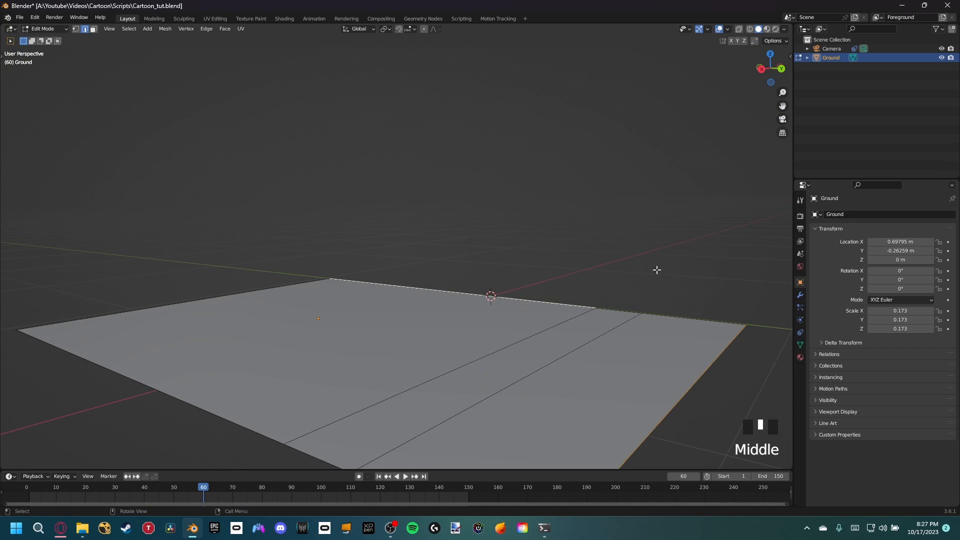
key(KP_0)
click(529, 245)
shift+click(625, 248)
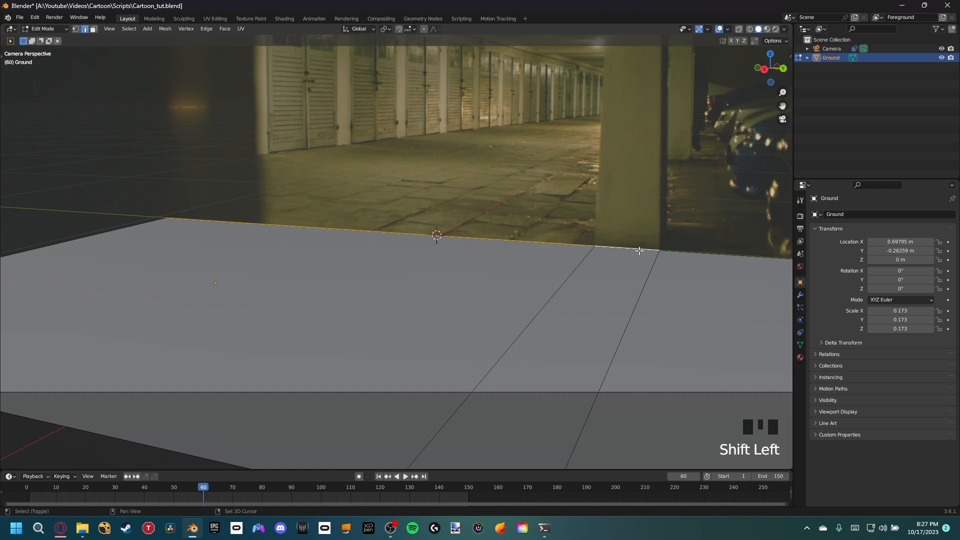
shift+click(700, 253)
shift+middle_drag(695, 241, 589, 243)
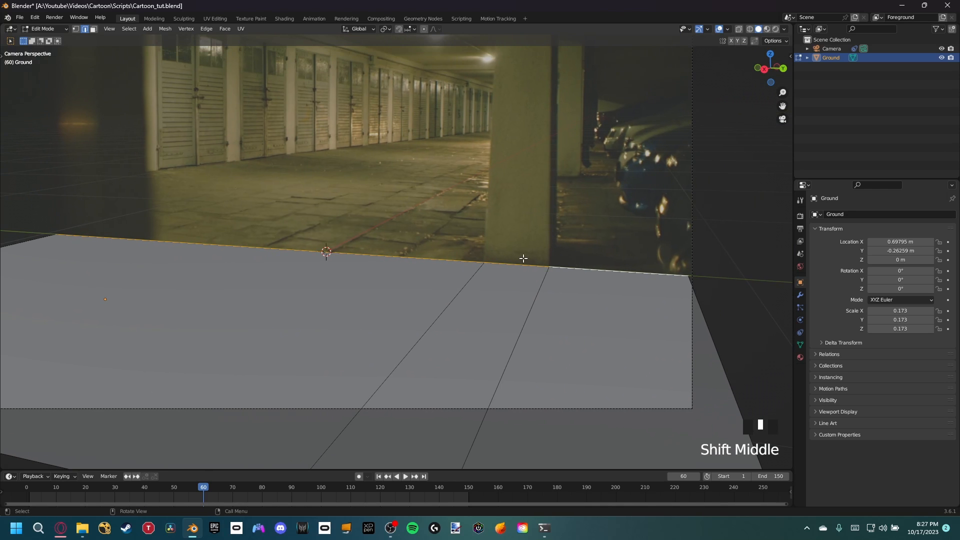
key(e)
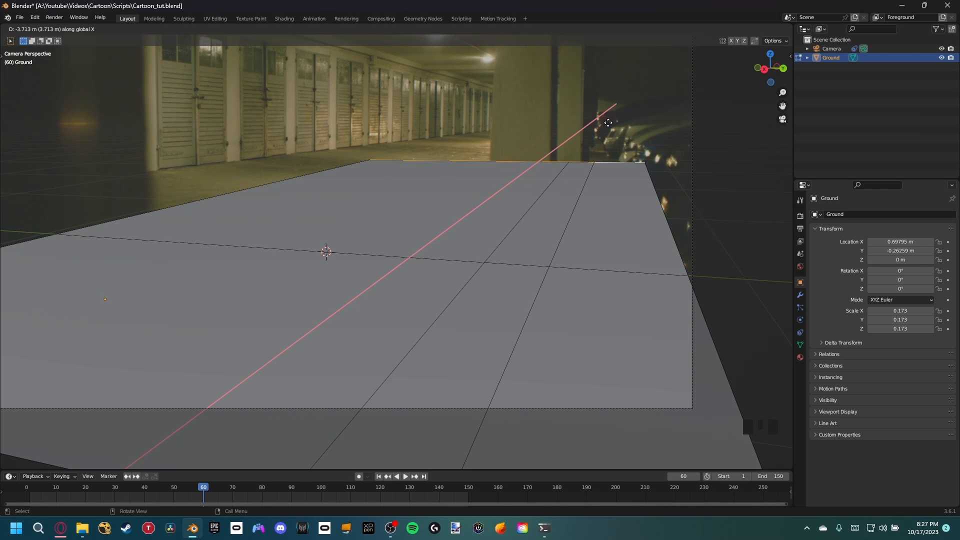
click(609, 123)
Step: Move the two edges on the garage-door side about -0.95 m along Y so the ground meets the door wall
shift+middle_drag(413, 206, 497, 223)
click(120, 265)
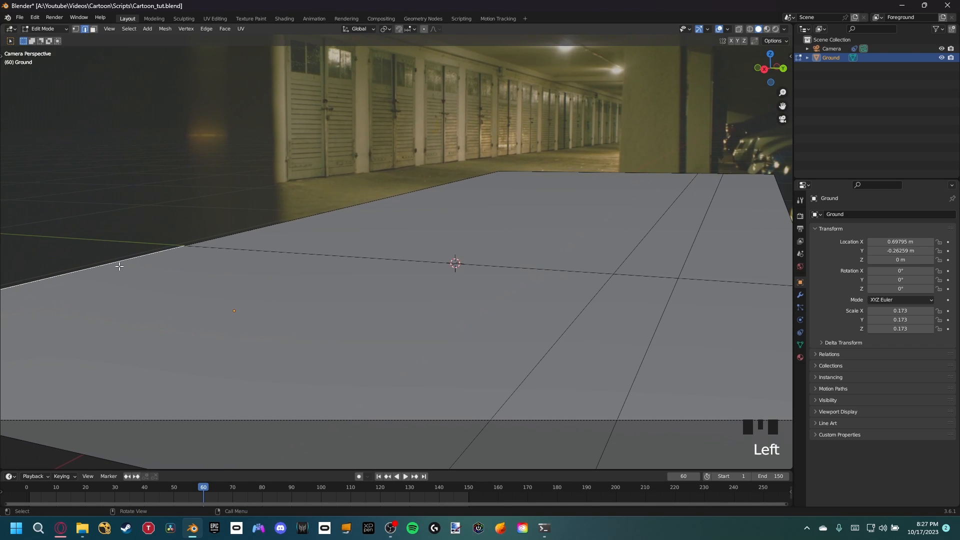
shift+click(308, 213)
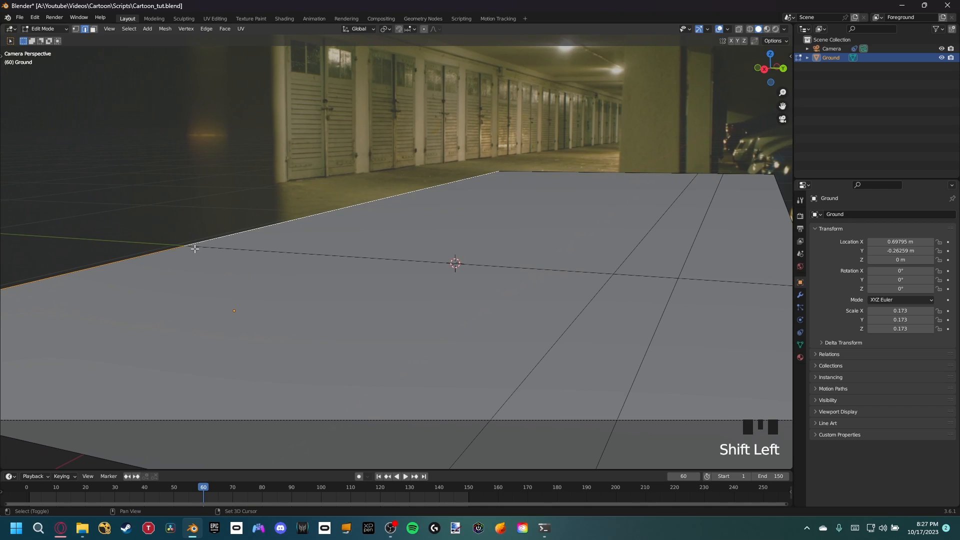
key(g)
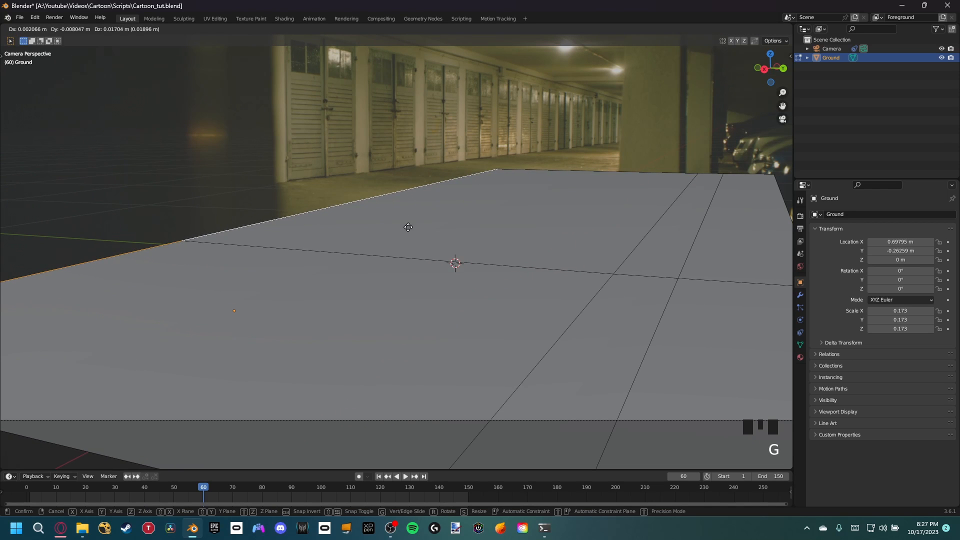
key(x)
key(y)
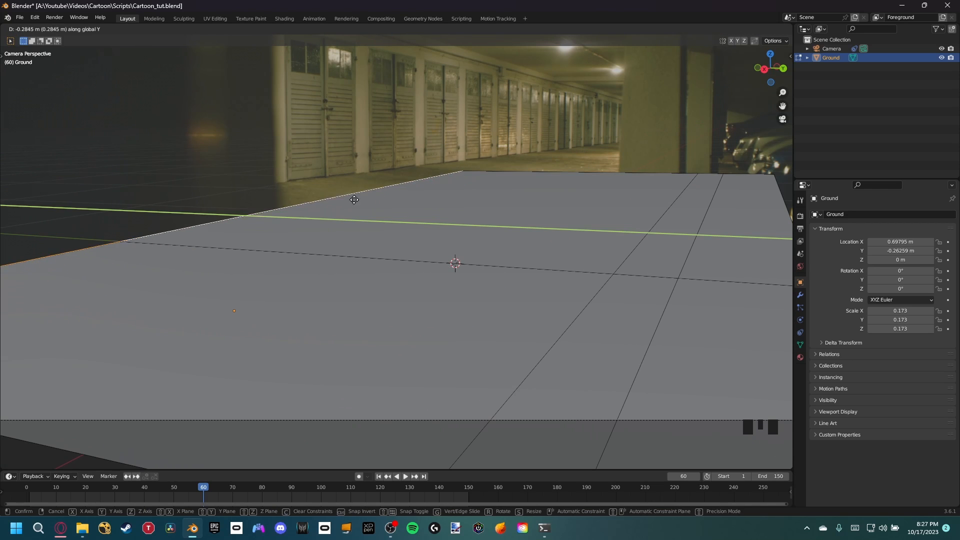
click(241, 164)
Step: Select the Ground's three back edges and move them about -3.95 m along X, deeper into the garage
click(547, 173)
shift+click(711, 170)
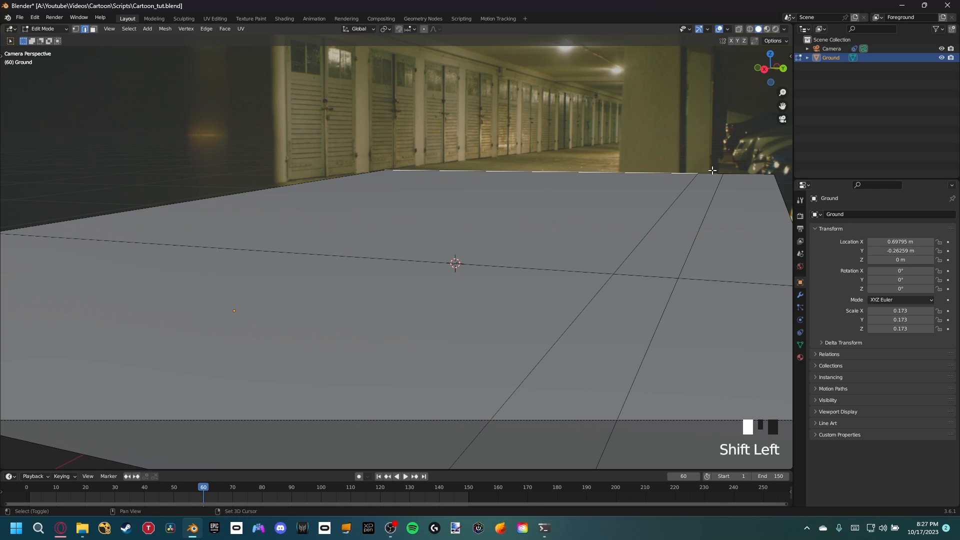
shift+click(738, 178)
key(g)
key(x)
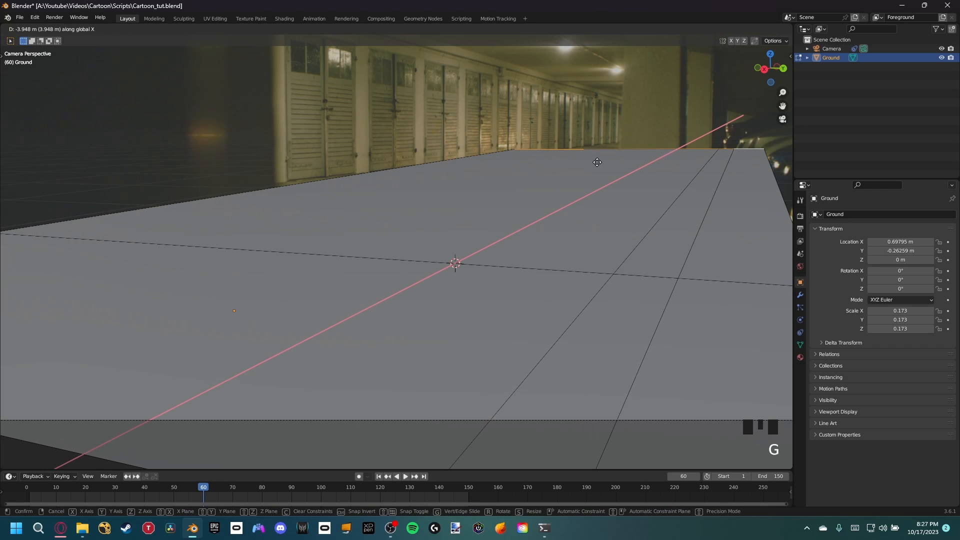
click(590, 165)
Step: In vertex mode, move the Ground's back corner vertex on the door side to meet the base of the door wall
scroll(518, 153, up, 4)
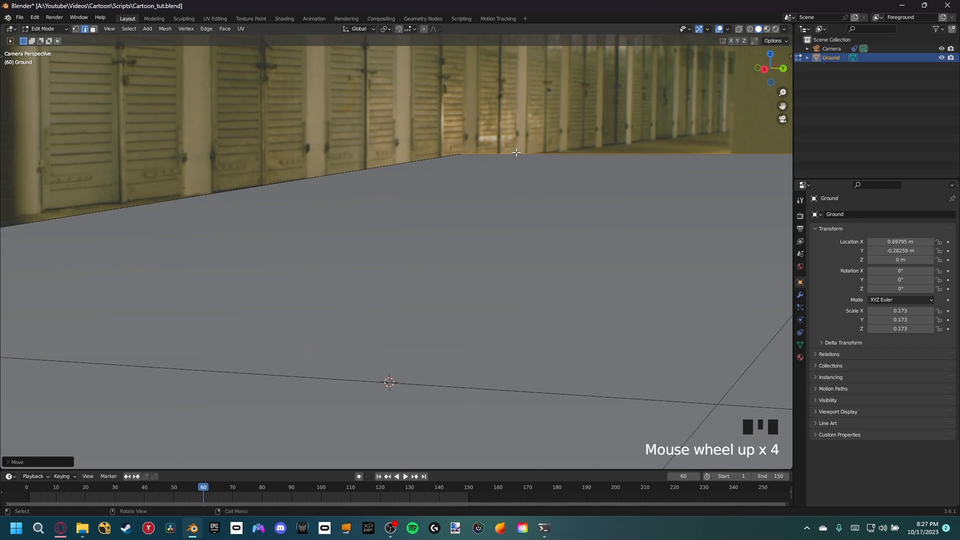
shift+middle_drag(518, 159, 515, 205)
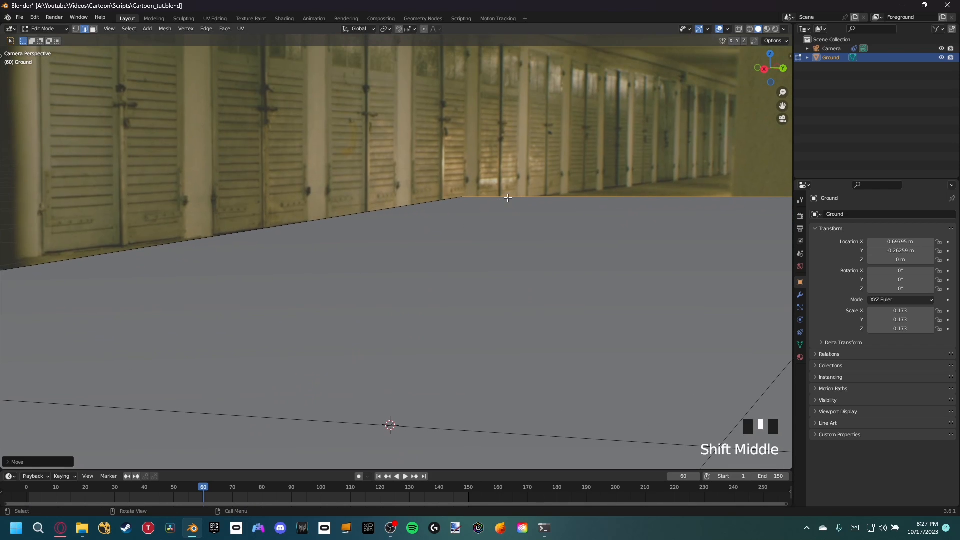
scroll(452, 197, down, 2)
key(1)
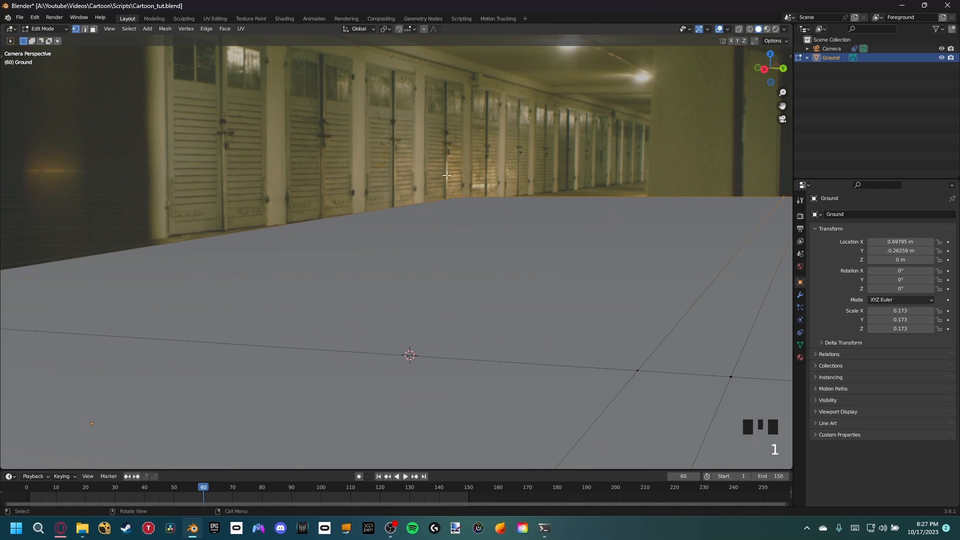
click(447, 174)
click(479, 214)
key(g)
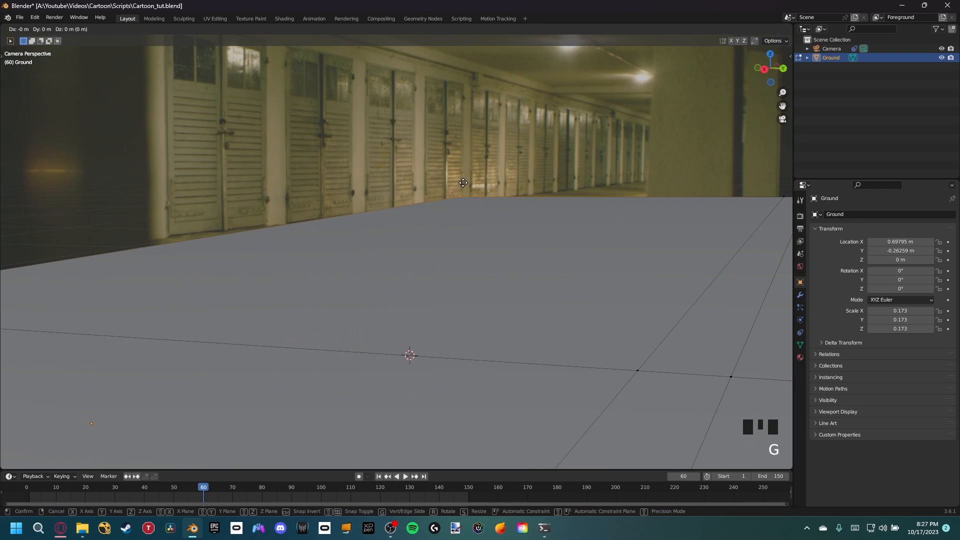
click(368, 255)
scroll(368, 256, down, 2)
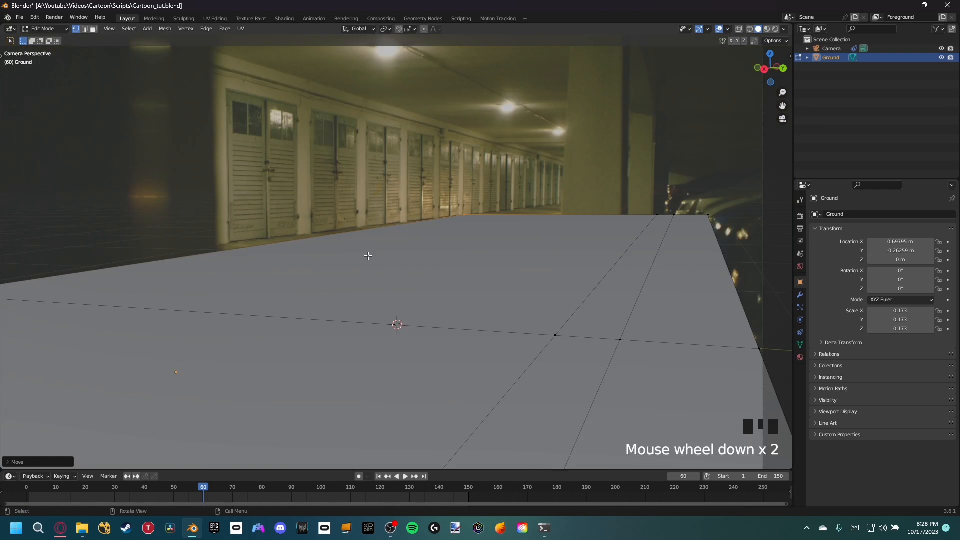
Step: Move the Ground's nearer door-side vertex along Y so the floor edge follows the base of the garage doors
shift+middle_drag(368, 256, 127, 257)
key(g)
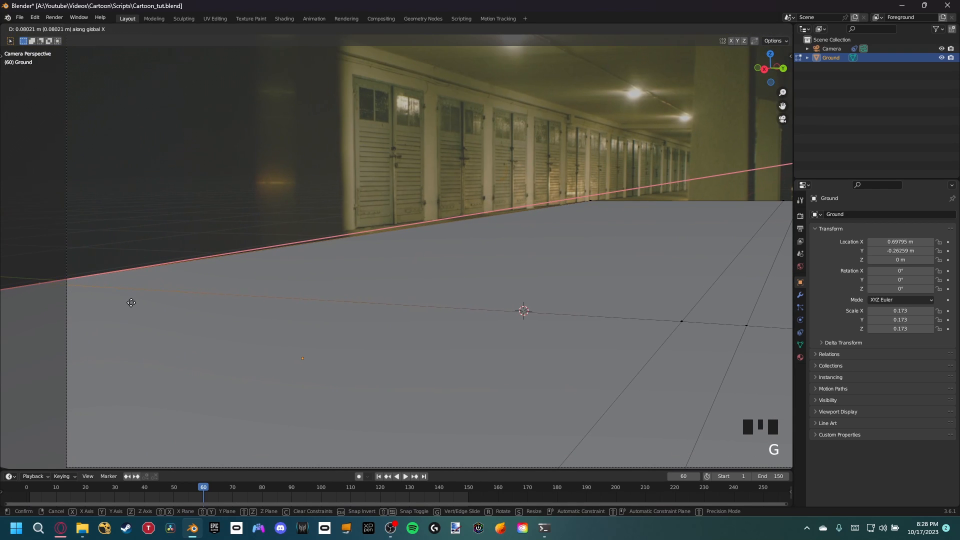
key(y)
click(89, 283)
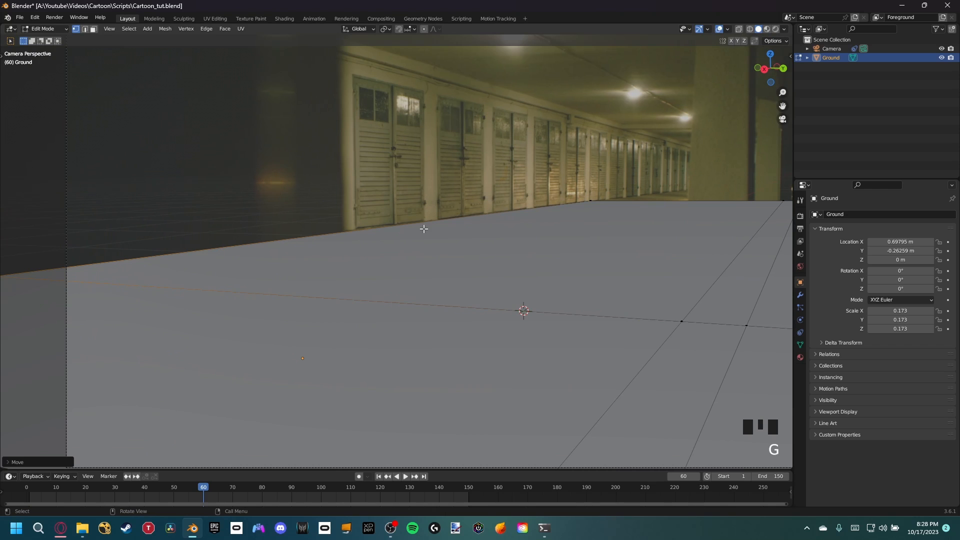
Step: Select the Ground edge along the garage doors and extrude it about 1.05 m upward along Z to form a wall
scroll(416, 246, down, 2)
shift+middle_drag(416, 246, 290, 261)
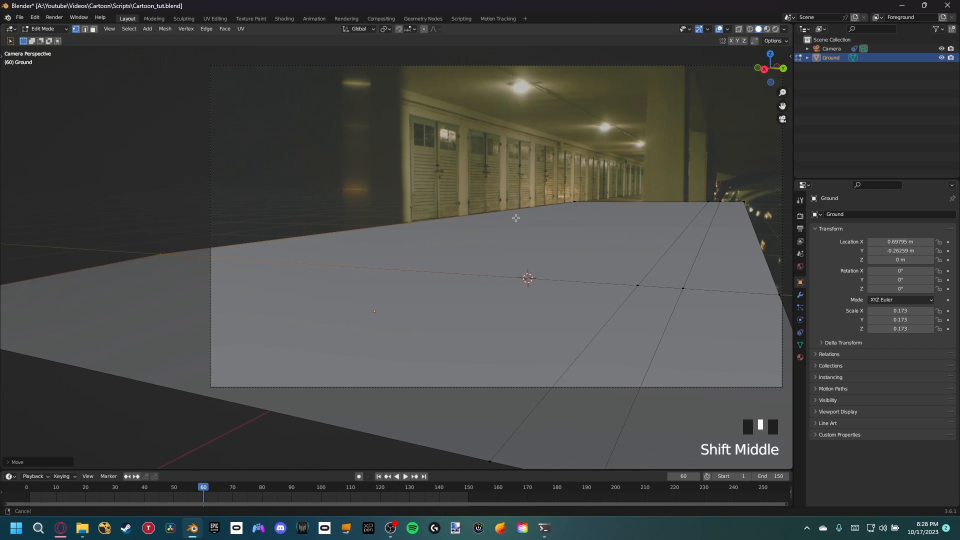
key(2)
click(450, 224)
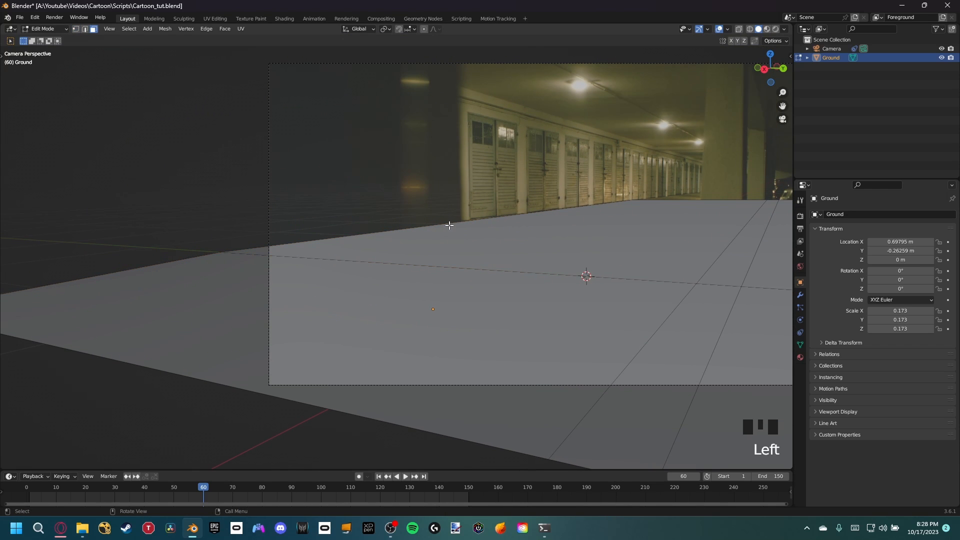
shift+middle_drag(556, 209, 493, 226)
scroll(494, 228, up, 2)
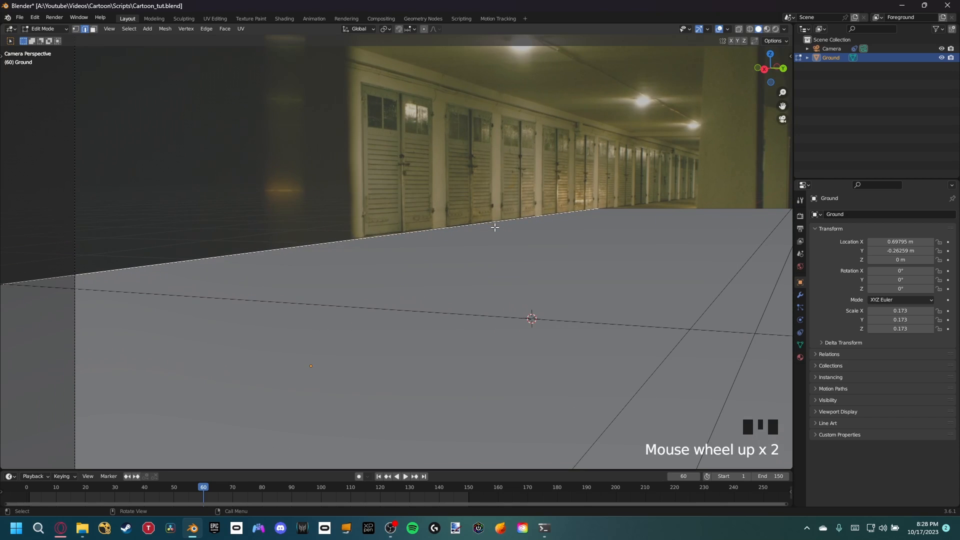
key(e)
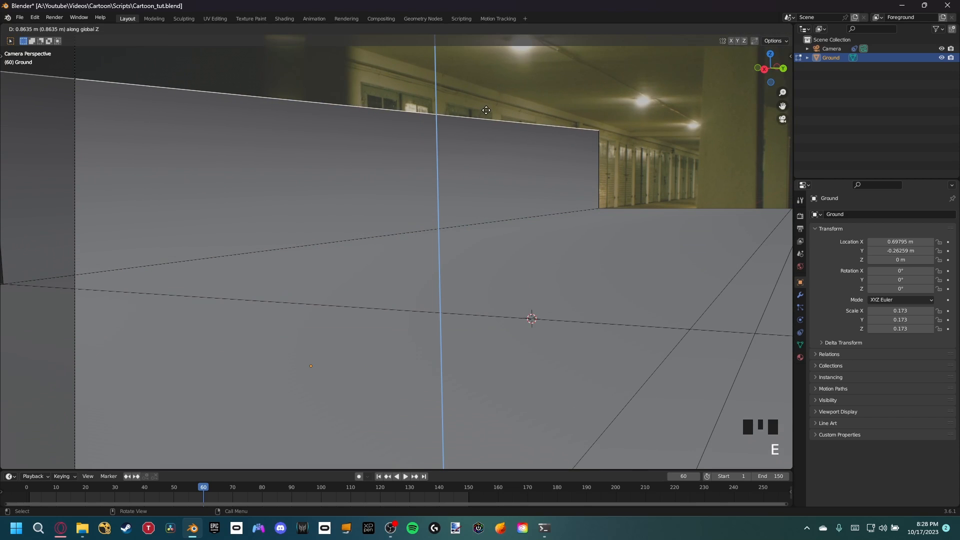
click(496, 82)
Step: Compare the extruded wall with the garage footage in wireframe shading, then return to solid shading
shift+middle_drag(495, 98, 605, 148)
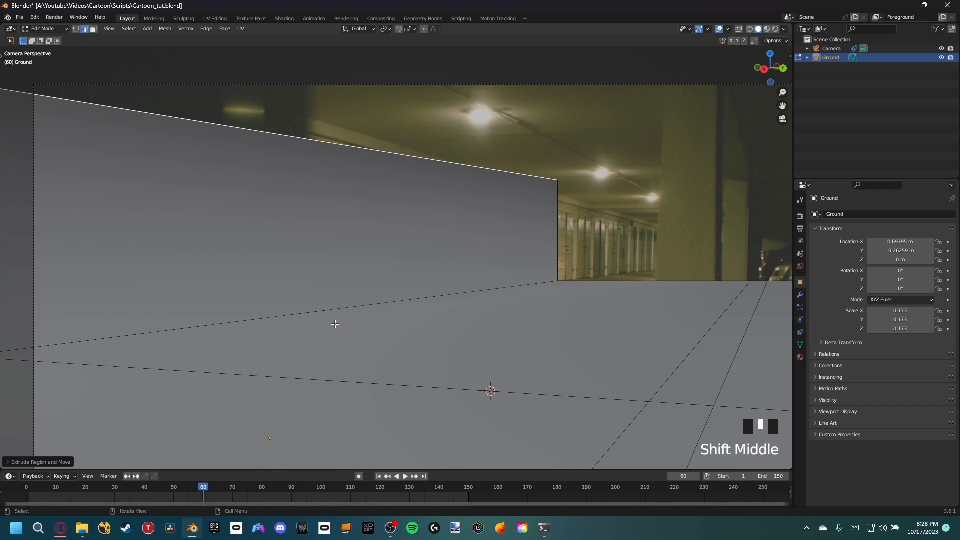
key(z)
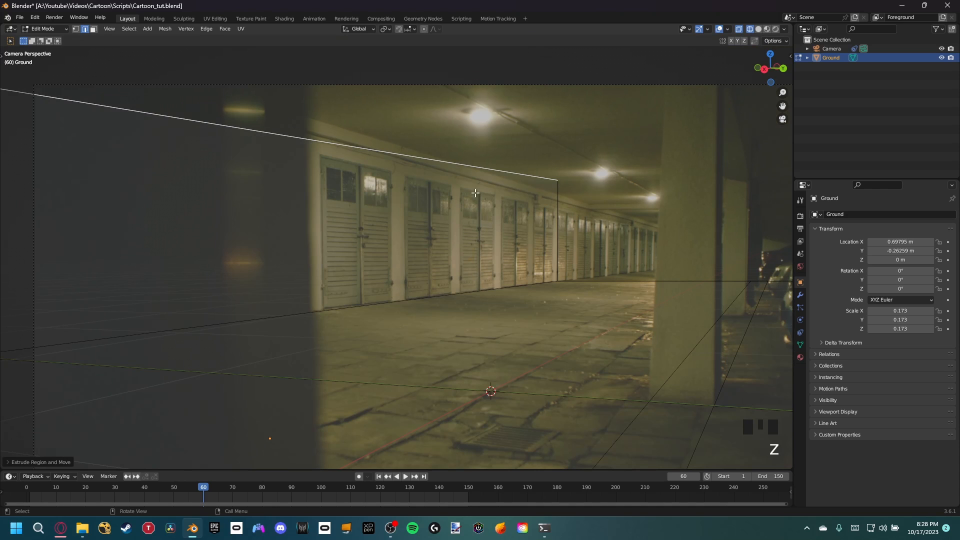
scroll(475, 193, down, 2)
mouse_move(475, 192)
shift+middle_down()
mouse_move(445, 242)
mouse_move(421, 216)
shift+middle_up()
key(z)
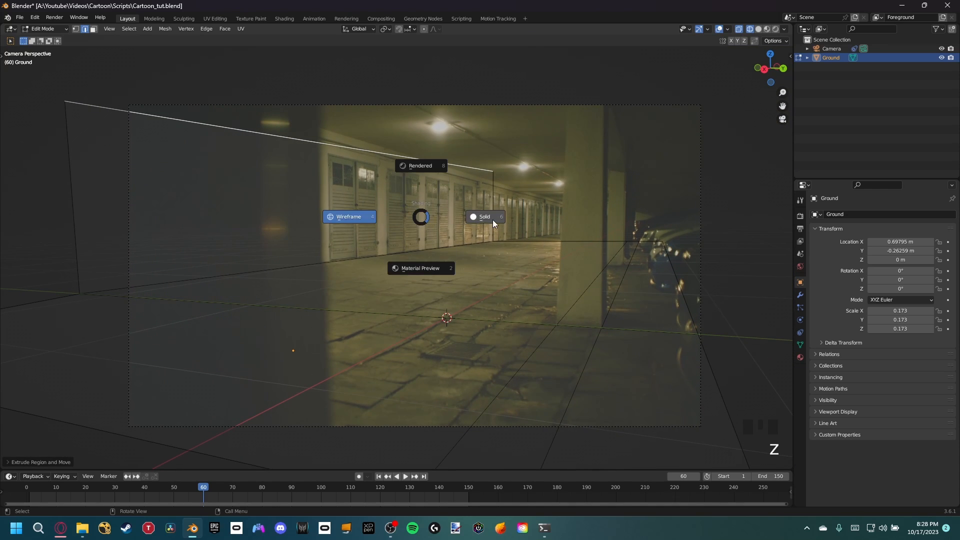
click(493, 220)
shift+middle_drag(493, 220, 491, 216)
Step: Return to Object Mode and preview the scene through the camera in rendered shading
key(Tab)
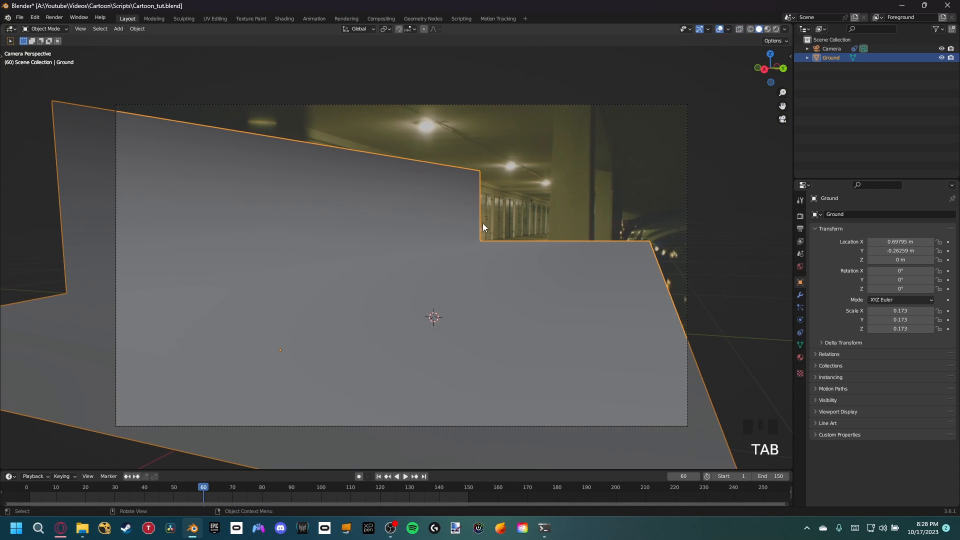
key(z)
click(484, 196)
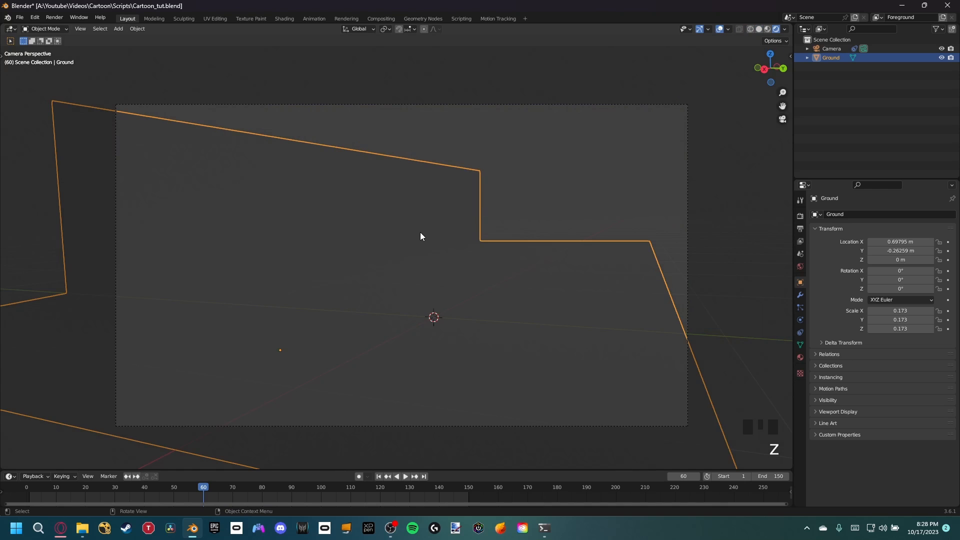
middle_drag(420, 236, 420, 251)
key(KP_0)
scroll(465, 200, up, 2)
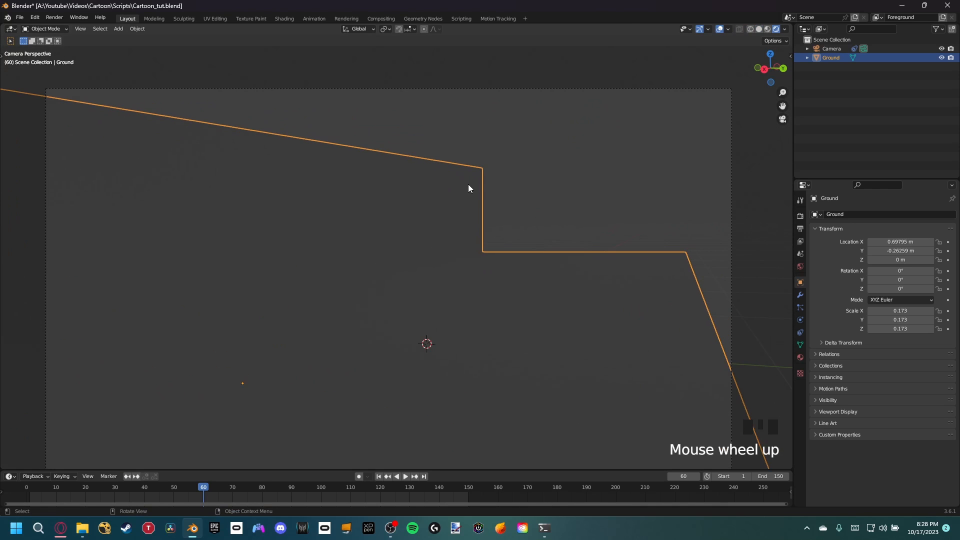
Step: Set the render engine to Cycles with GPU Compute as the device
click(801, 217)
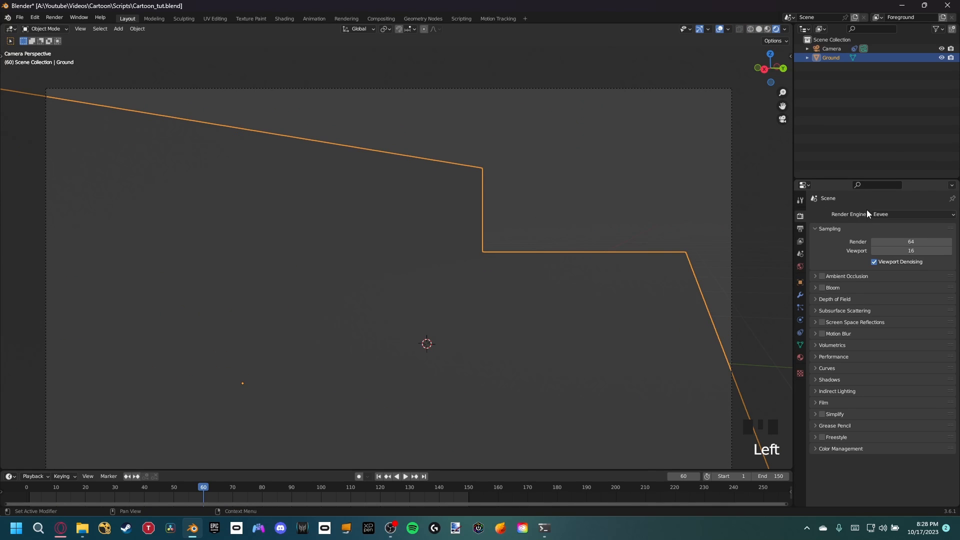
click(881, 215)
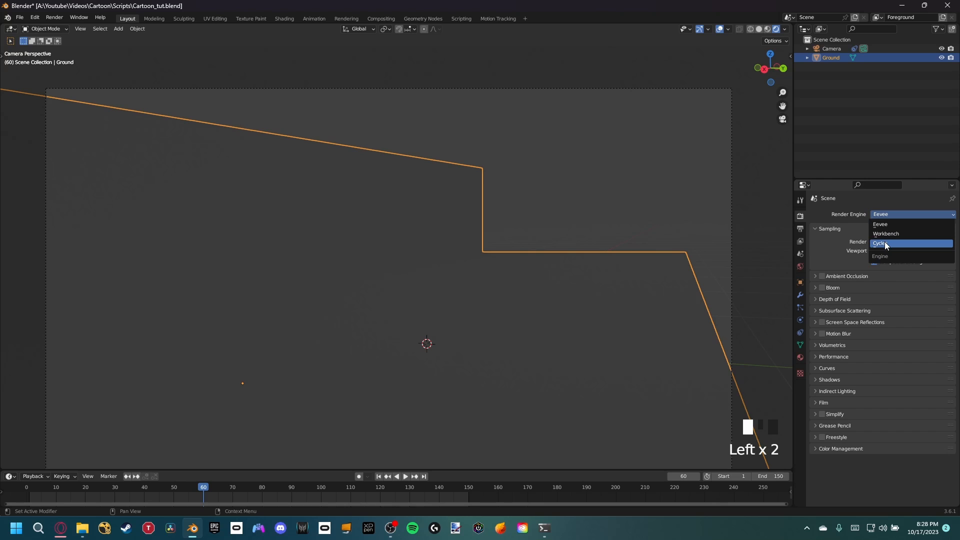
click(884, 241)
click(884, 239)
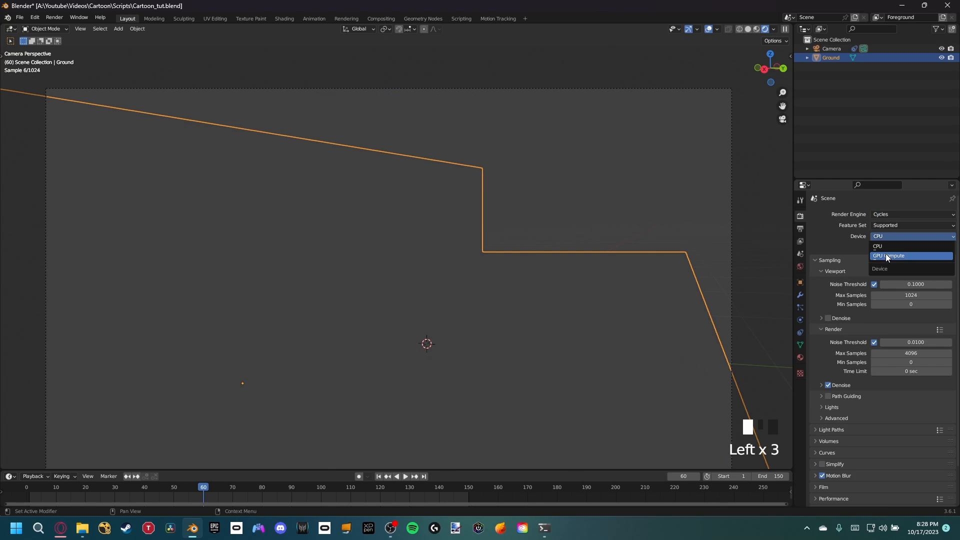
click(886, 256)
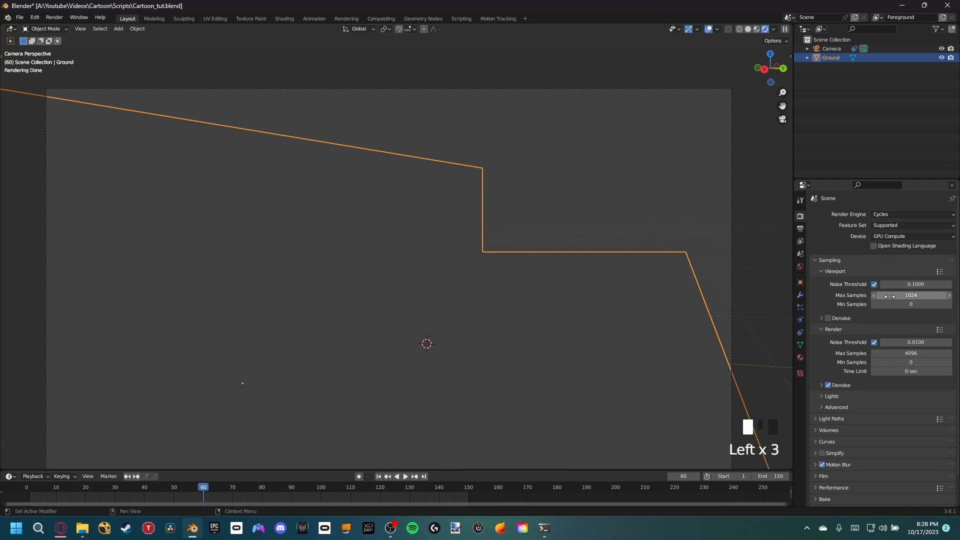
Step: Set the viewport max samples to 64 and enable viewport denoising
scroll(647, 302, up, 1)
shift+middle_drag(490, 301, 530, 281)
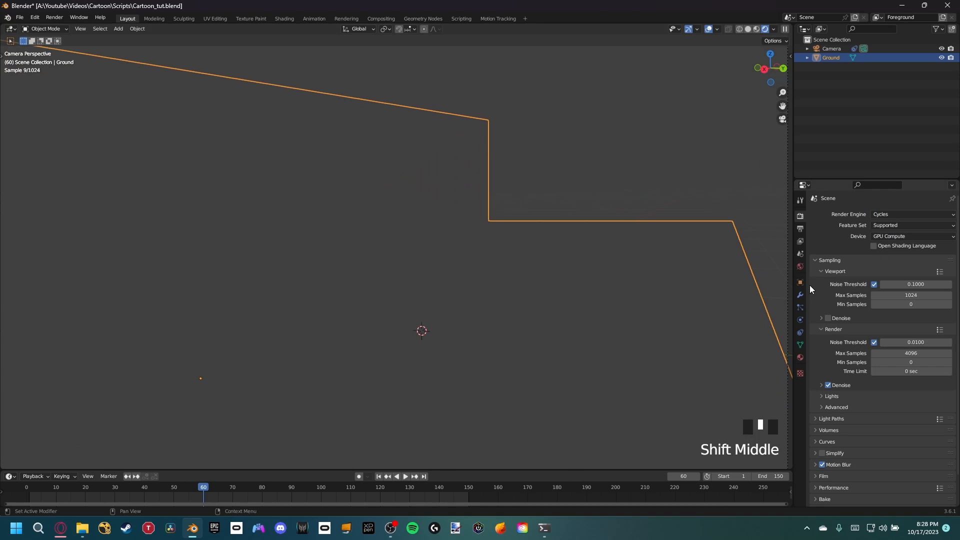
click(896, 298)
text(64)
click(880, 319)
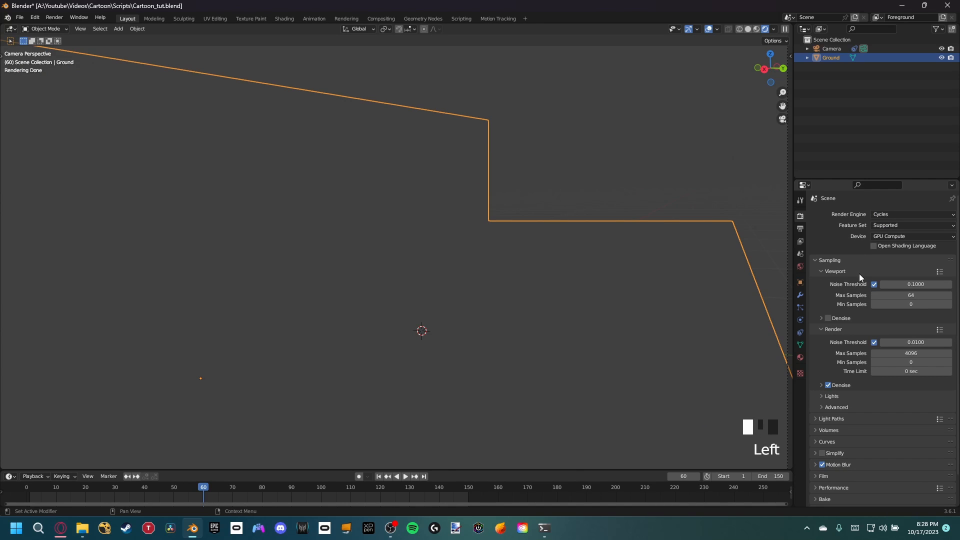
click(828, 319)
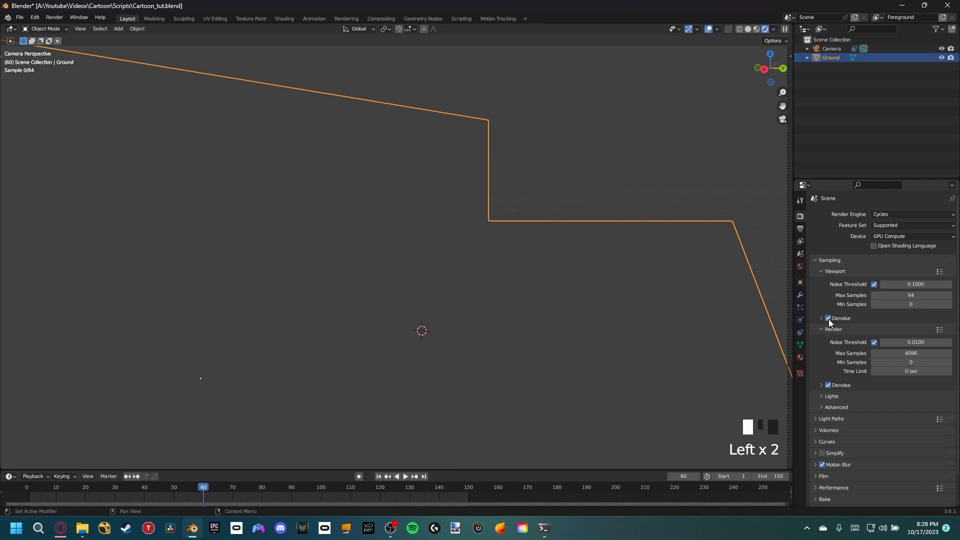
Step: Set the render max samples to 128 and disable denoising for the final render
click(909, 354)
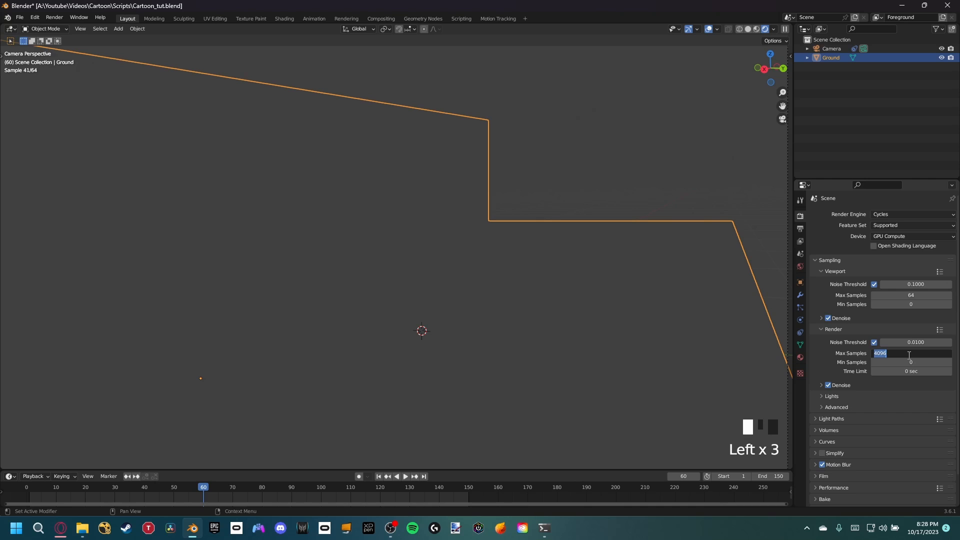
text(128)
key(Return)
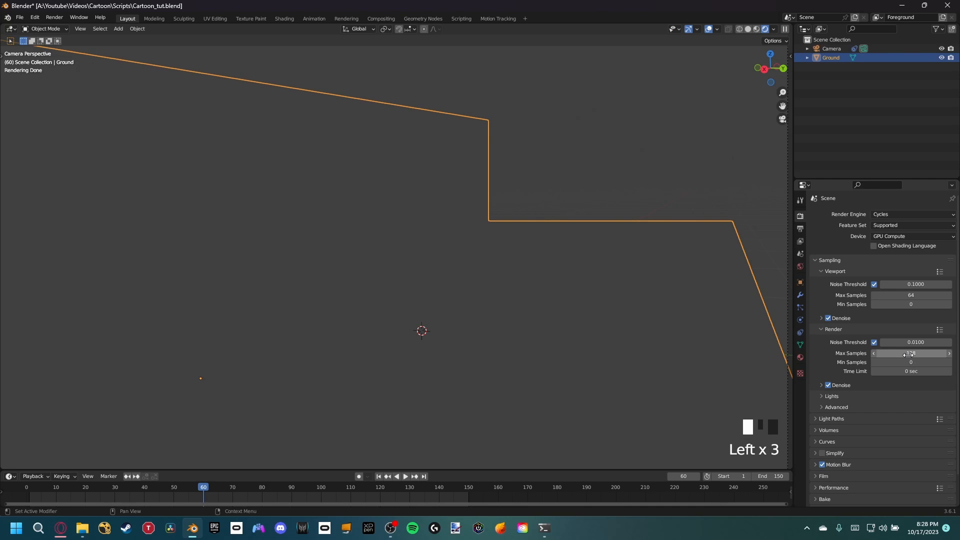
click(828, 386)
Step: Make the render's film background transparent
scroll(428, 224, down, 2)
shift+middle_drag(467, 244, 491, 208)
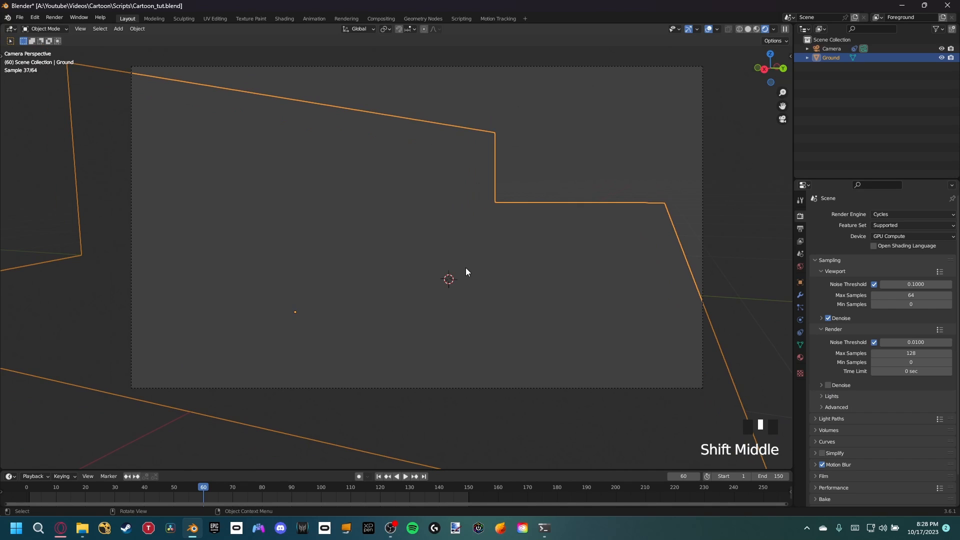
scroll(525, 245, up, 1)
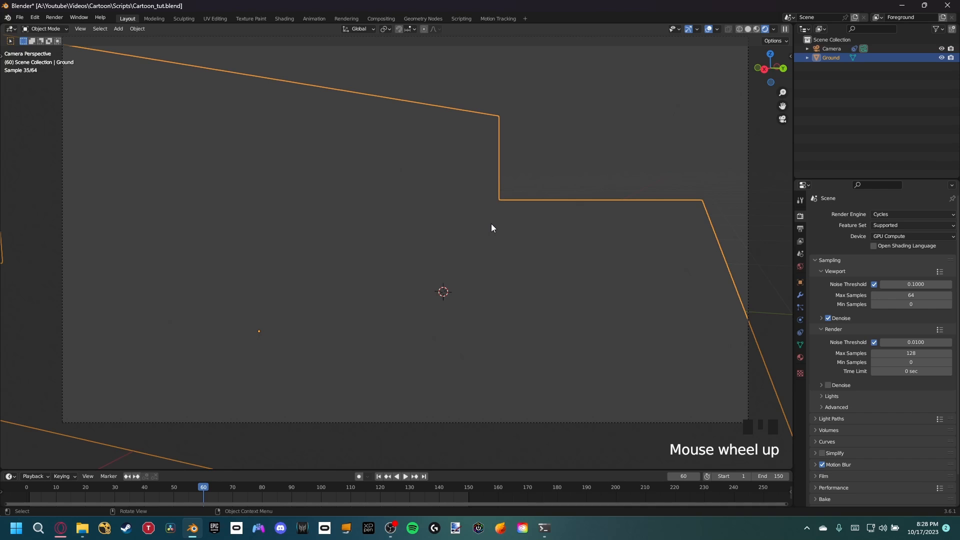
scroll(493, 225, up, 1)
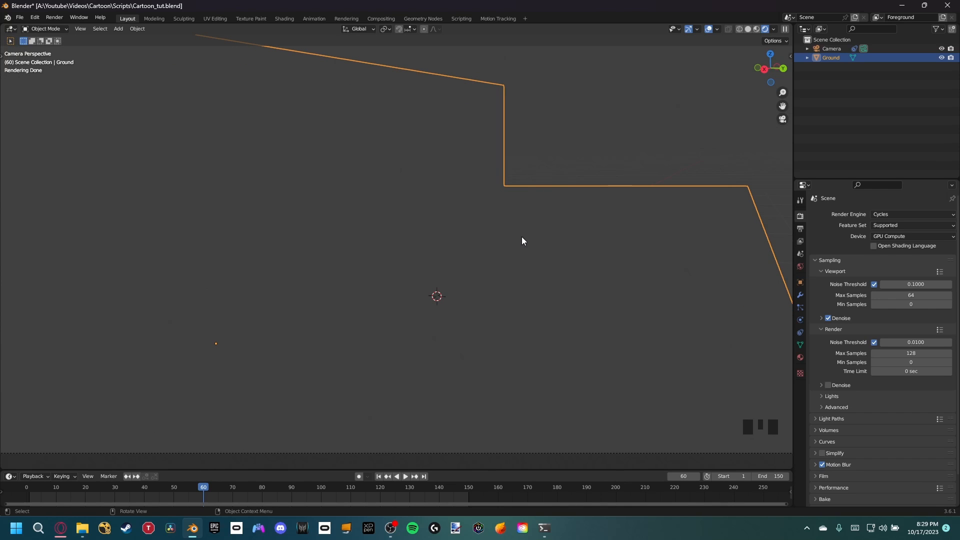
click(802, 217)
scroll(832, 350, down, 3)
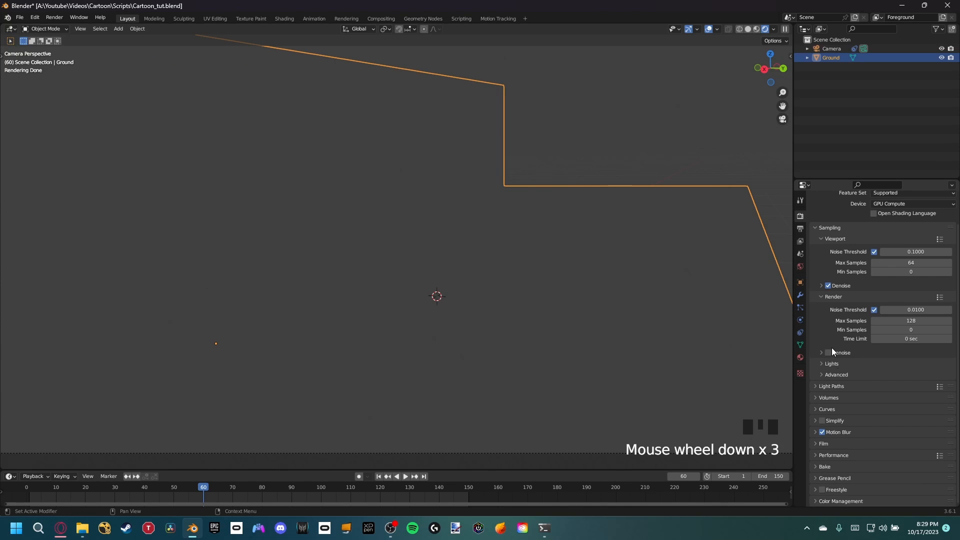
click(823, 443)
scroll(823, 442, down, 2)
click(828, 418)
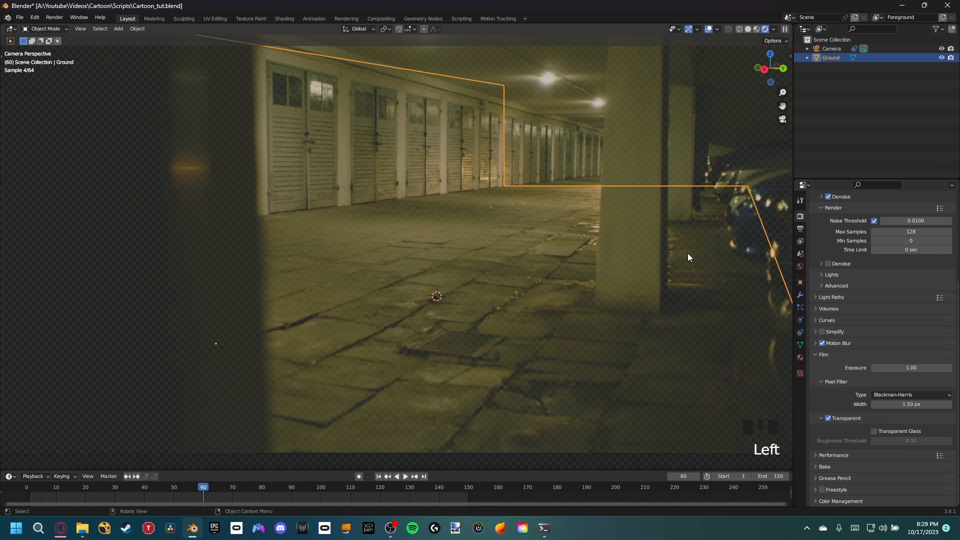
Step: Set the opacity of the camera's background movie clip to 1.000
scroll(607, 190, down, 2)
shift+middle_drag(607, 190, 653, 142)
scroll(563, 225, up, 1)
click(828, 49)
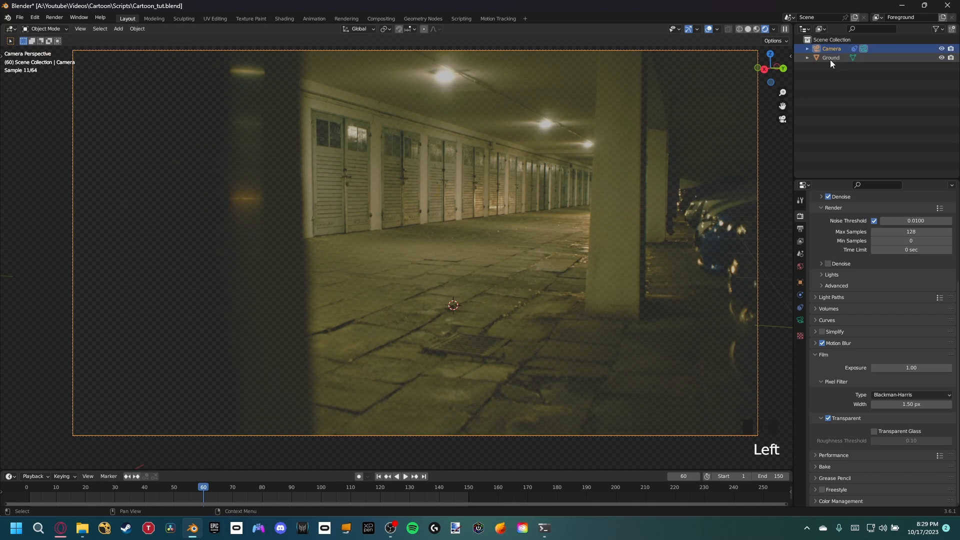
click(800, 320)
click(815, 347)
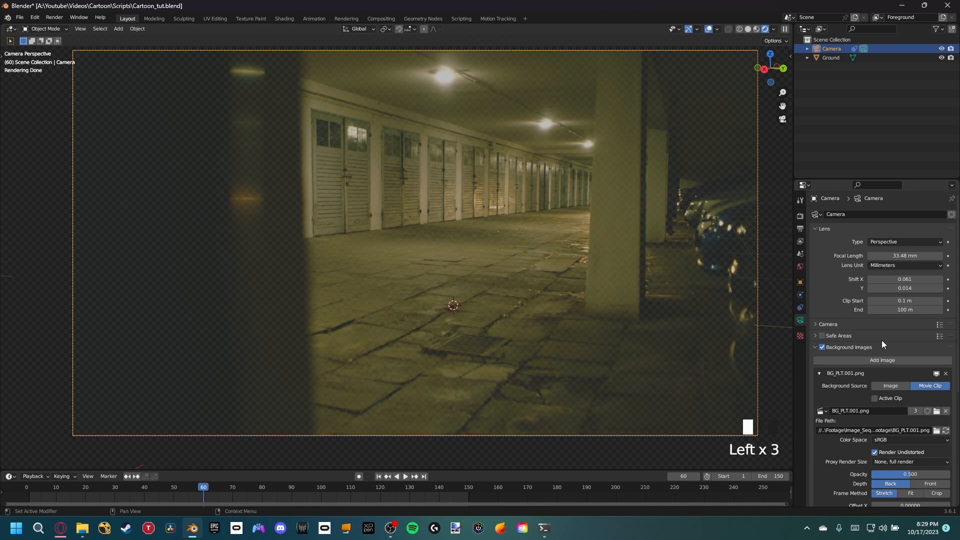
scroll(881, 340, down, 9)
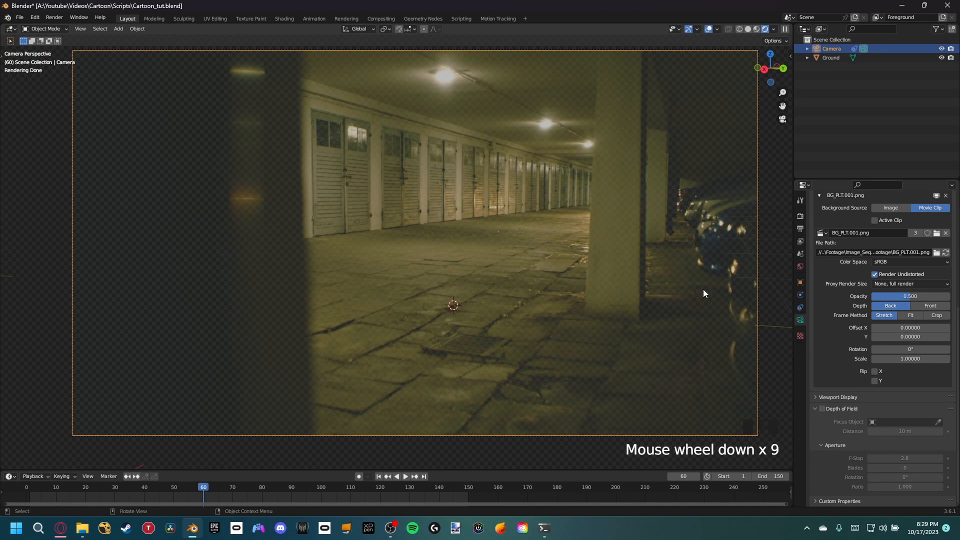
drag(909, 299, 946, 299)
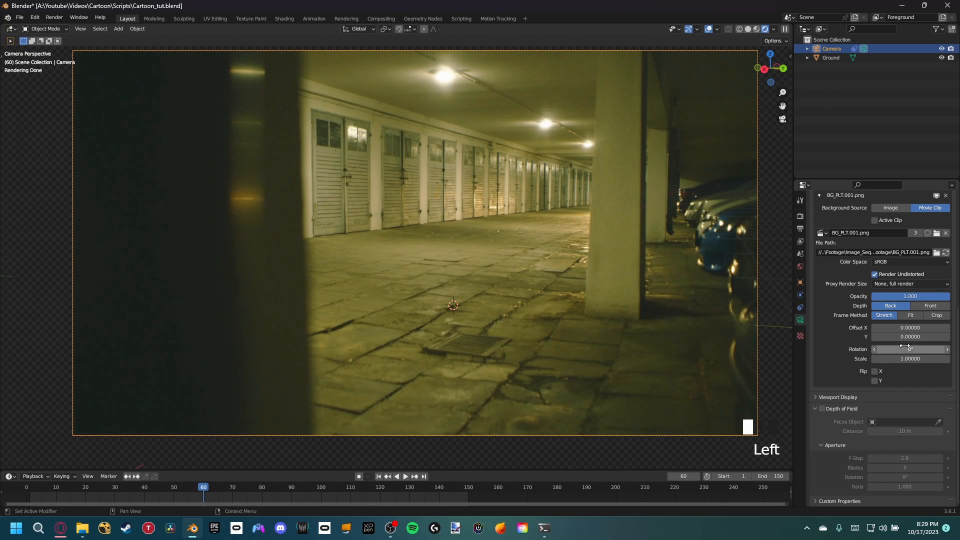
Step: Compare the camera's background clip with and without Render Undistorted, and leave the option disabled
click(875, 275)
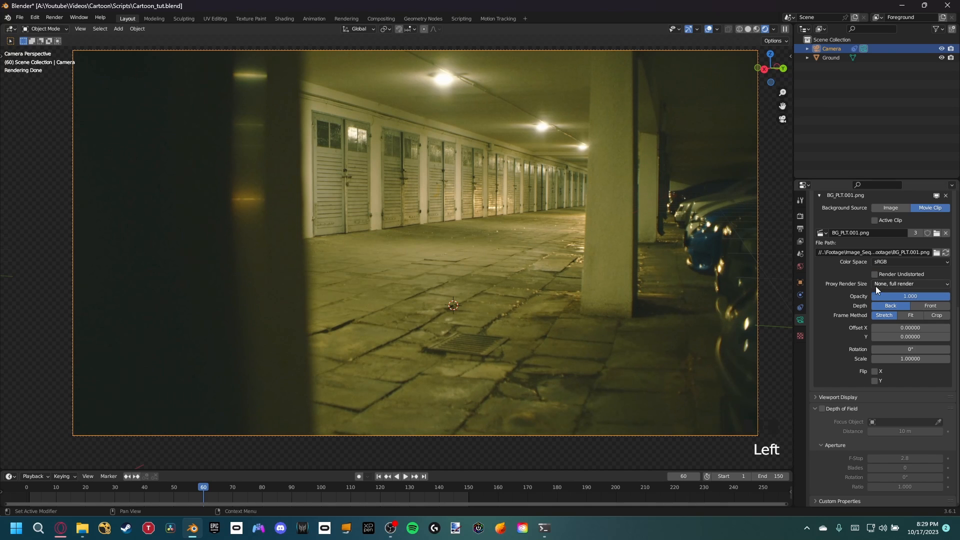
click(874, 274)
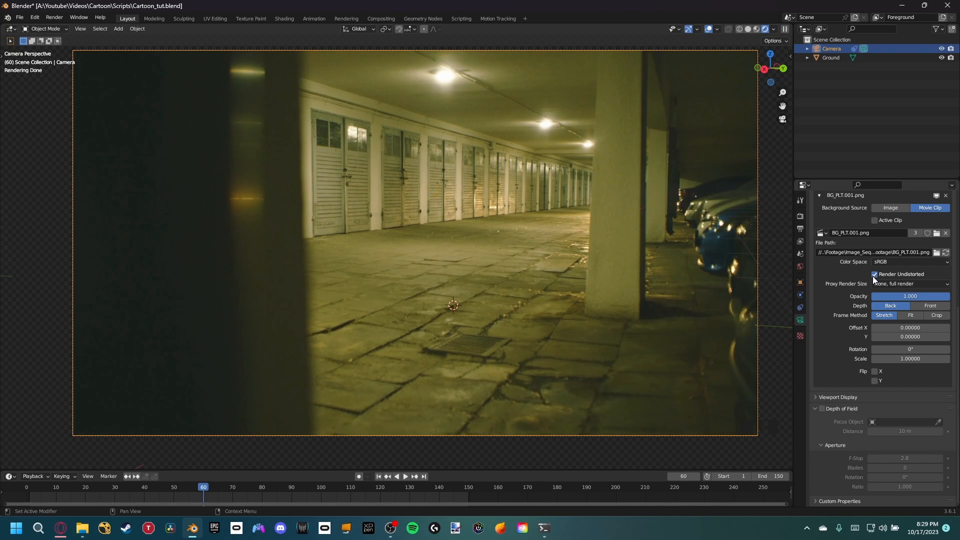
click(875, 275)
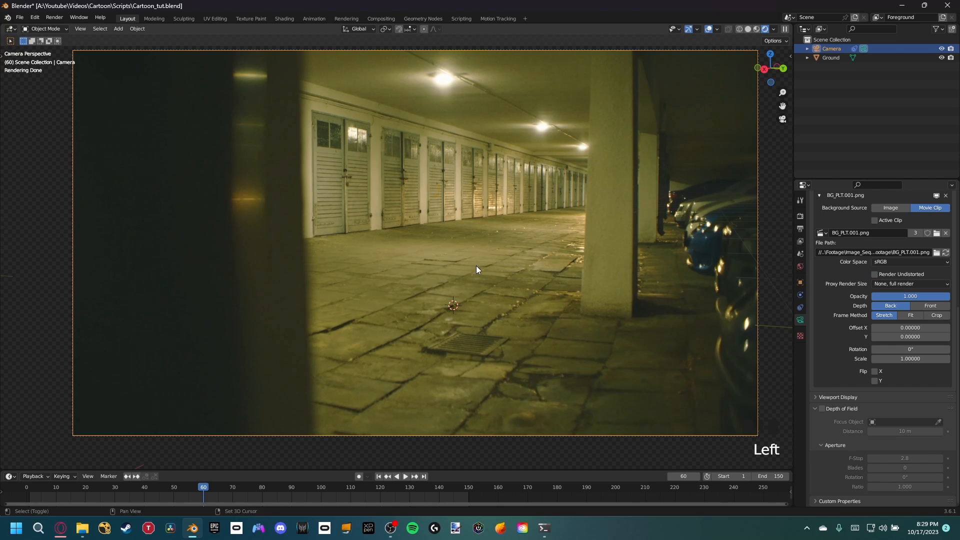
Step: Move the two lengthwise edge loops of the Ground mesh about -0.02 m along global Y to match the pillar's base
shift+middle_drag(476, 266, 470, 277)
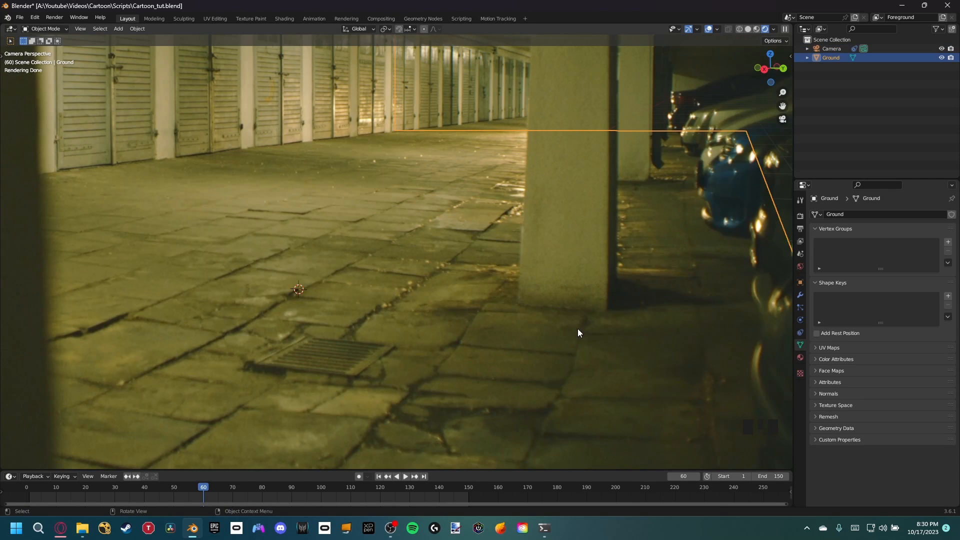
key(Tab)
scroll(585, 318, up, 2)
shift+middle_drag(594, 315, 575, 317)
key(2)
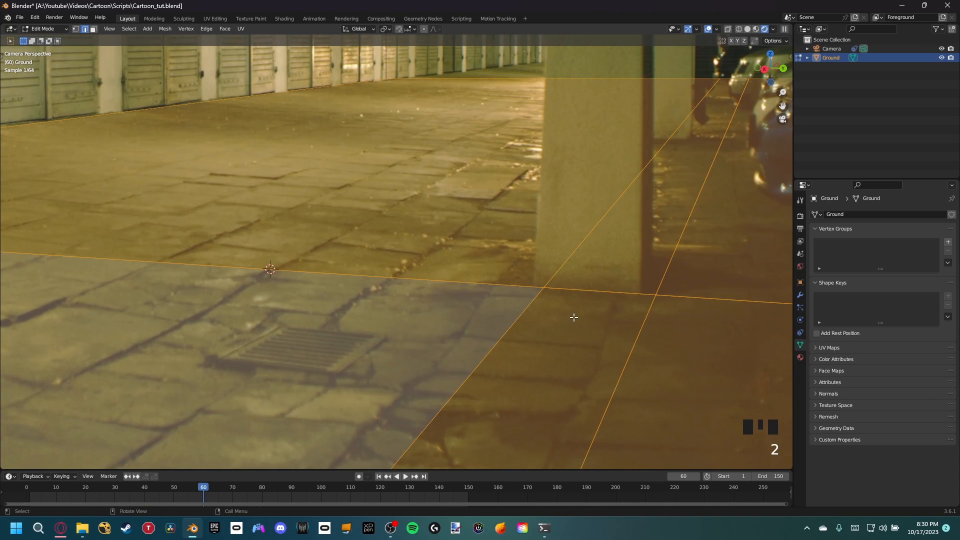
alt+click(544, 294)
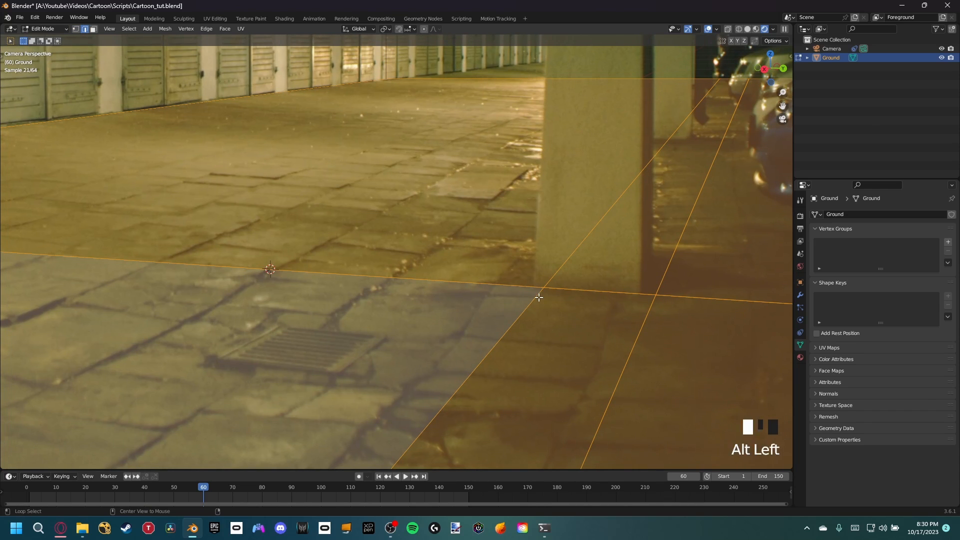
alt+shift+click(646, 316)
shift+middle_drag(646, 281, 665, 260)
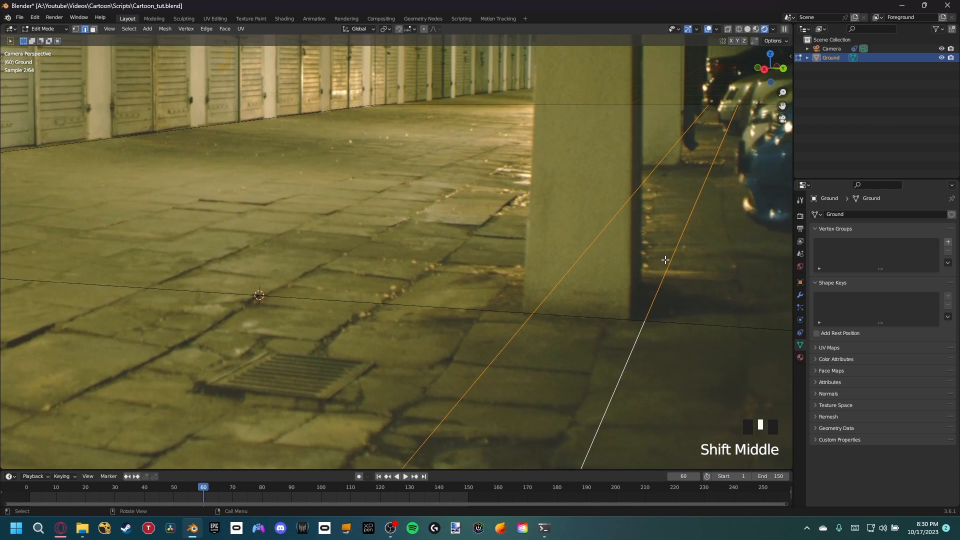
key(g)
key(g)
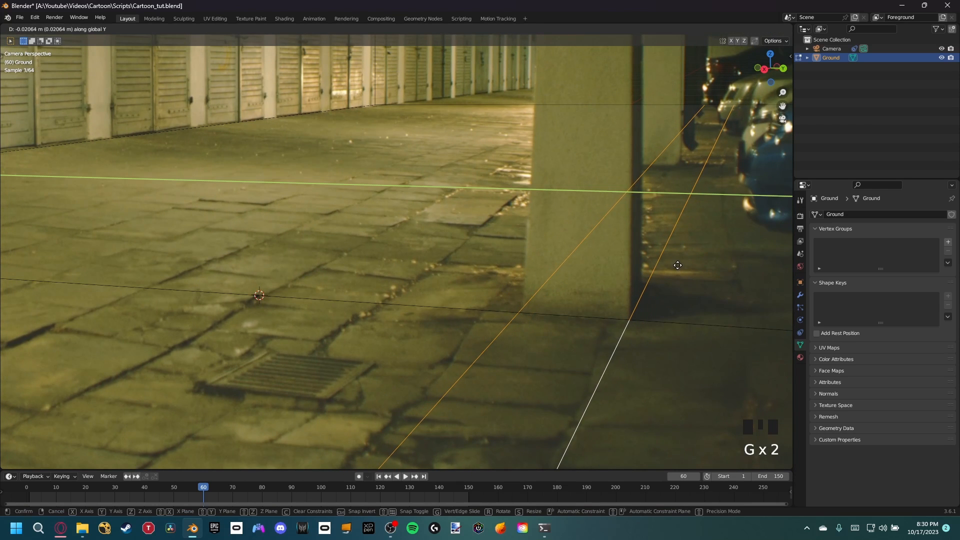
click(677, 265)
Step: Add a loop cut across the ground just behind the pillar's front edge, marking the depth of its base
shift+middle_drag(645, 299, 646, 297)
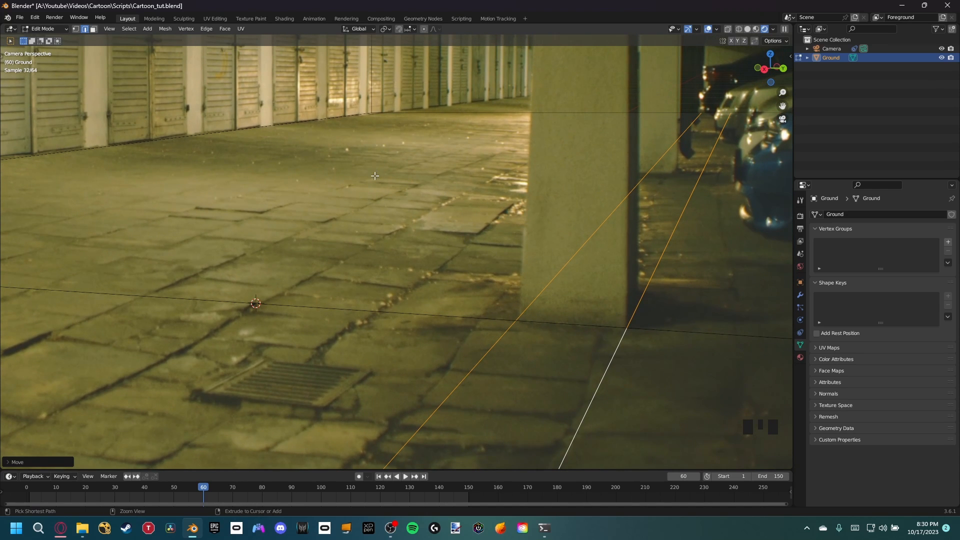
key(ctrl+r)
click(262, 141)
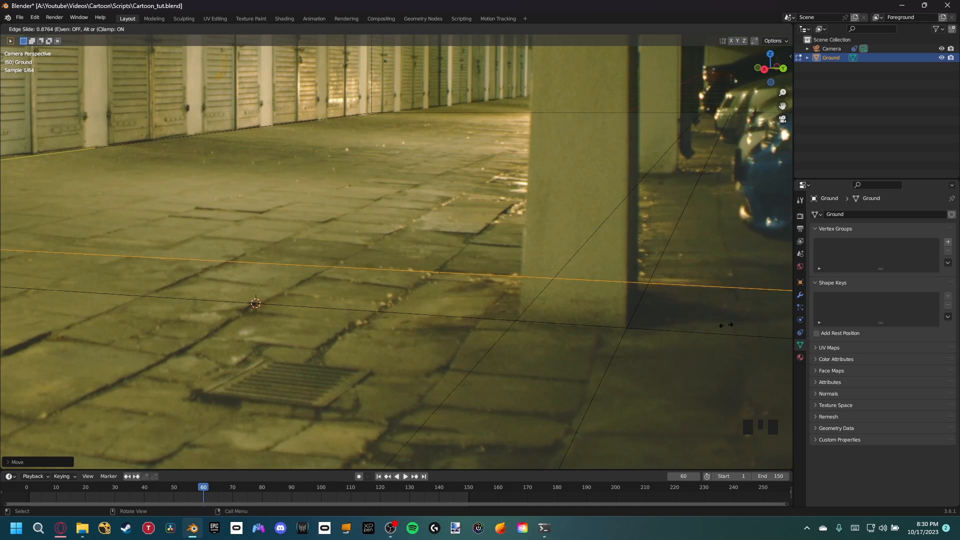
click(683, 283)
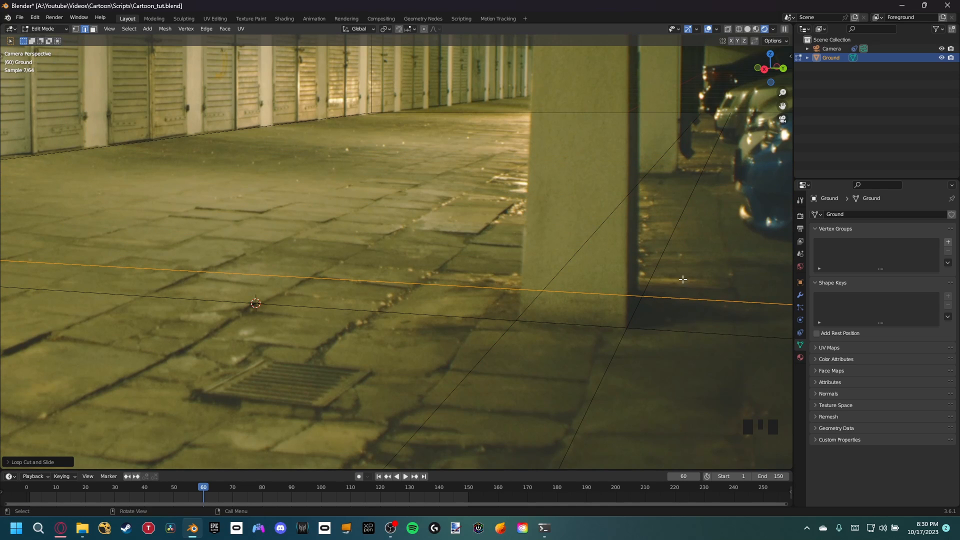
Step: Extrude the small ground face under the pillar upward to form a pillar block reaching towards the ceiling
scroll(650, 303, down, 3)
shift+middle_drag(650, 303, 629, 297)
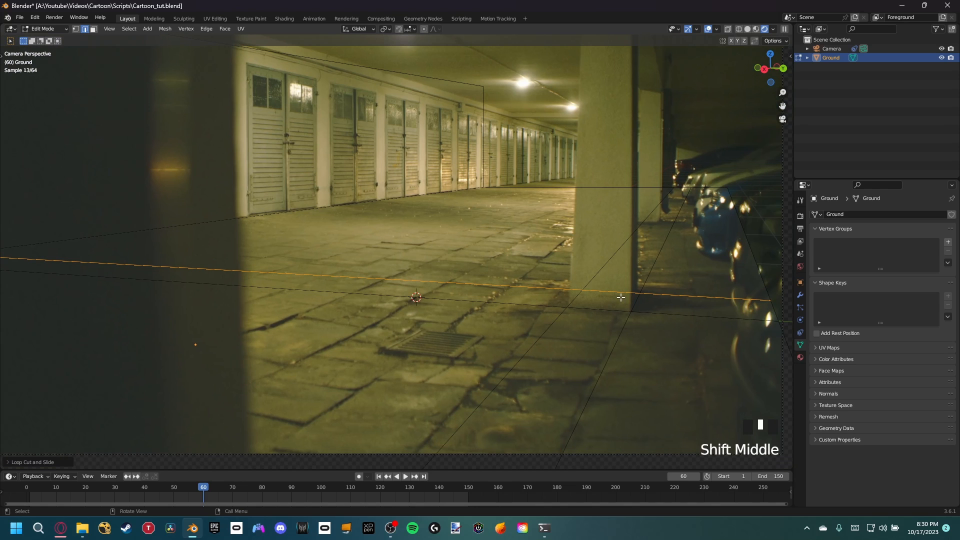
key(3)
click(589, 282)
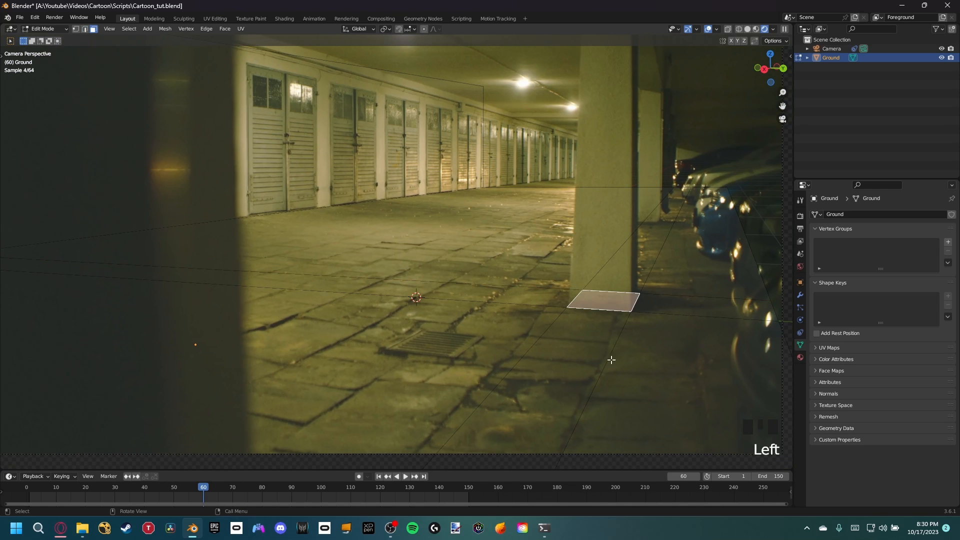
key(e)
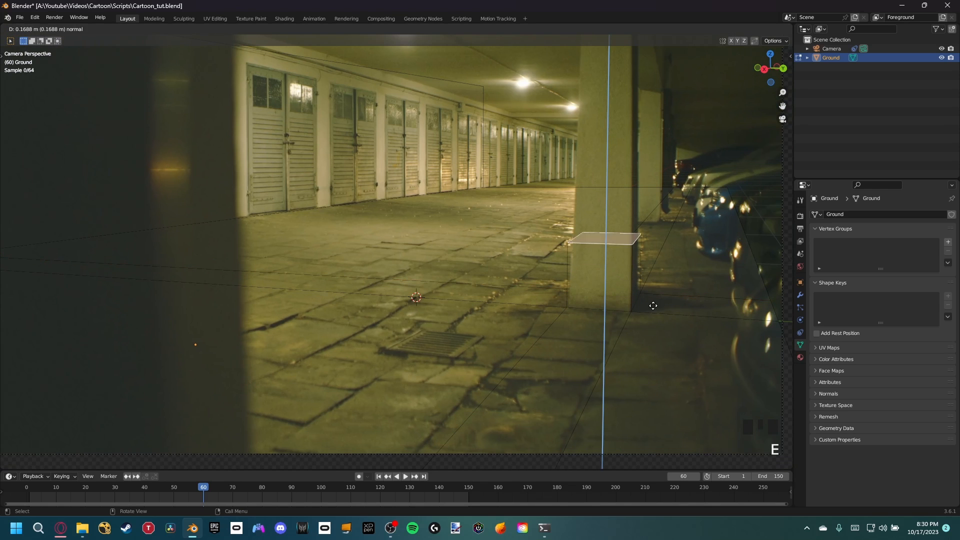
click(627, 109)
Step: Move the pillar block's top edge on the garage-door side about 0.03 m along Y to match the footage
shift+middle_drag(628, 109, 652, 195)
key(2)
click(618, 119)
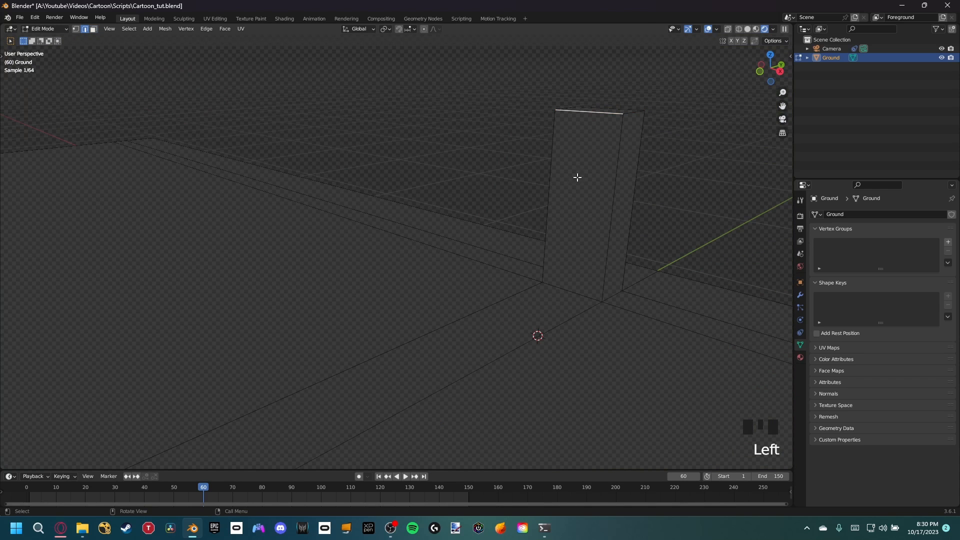
middle_drag(521, 168, 616, 120)
key(KP_0)
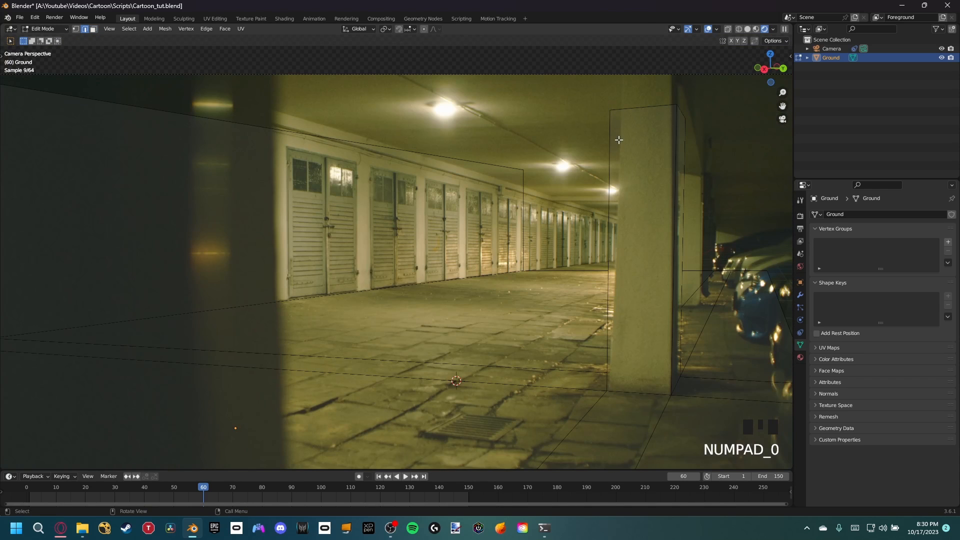
scroll(622, 175, up, 2)
scroll(622, 175, down, 2)
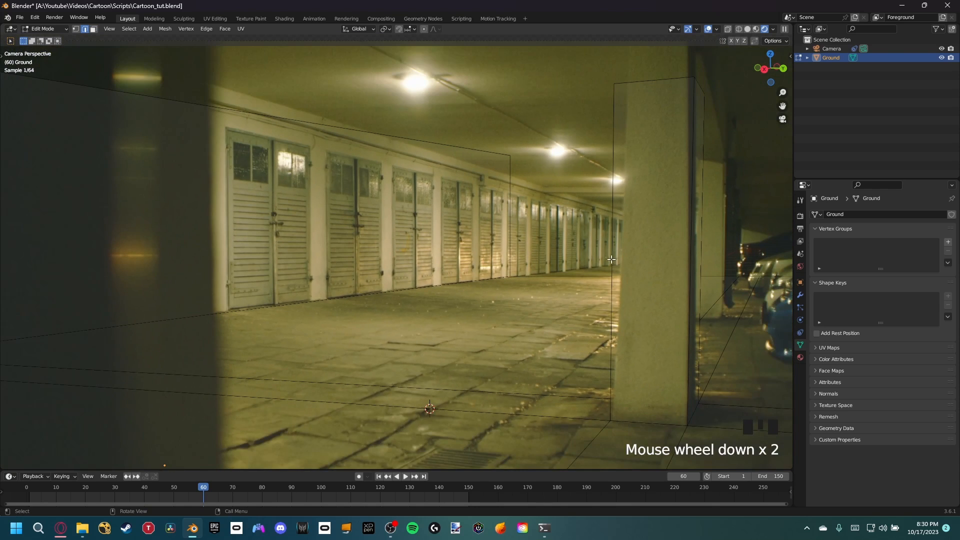
shift+middle_drag(622, 175, 564, 214)
key(g)
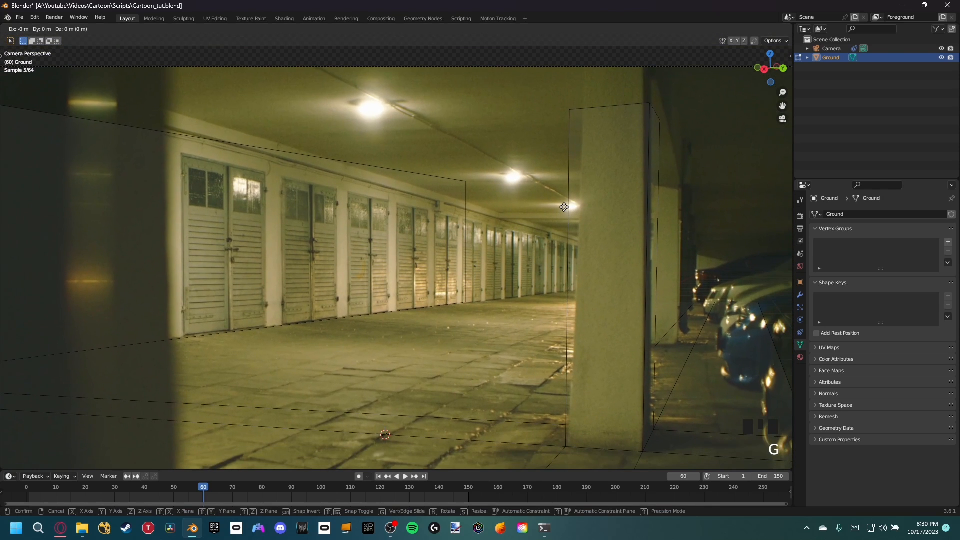
key(y)
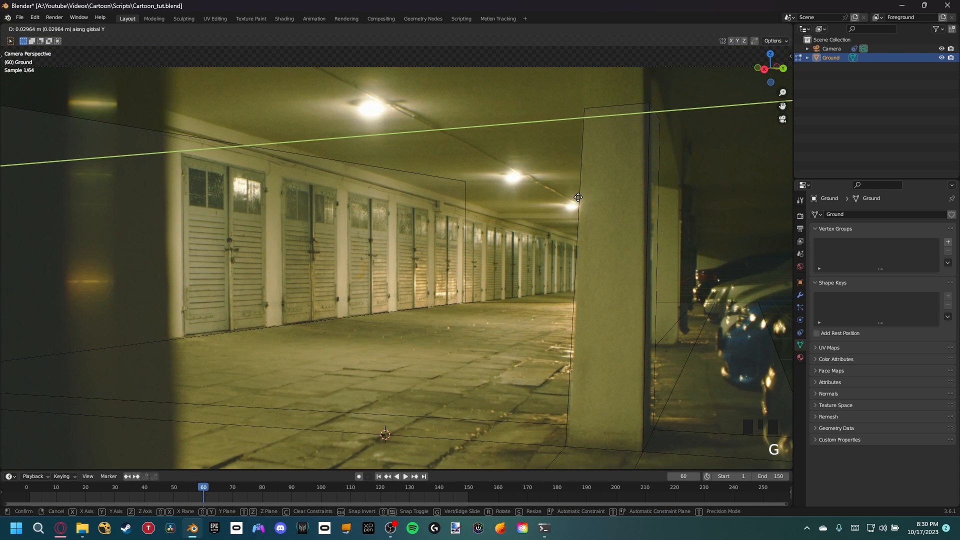
click(578, 197)
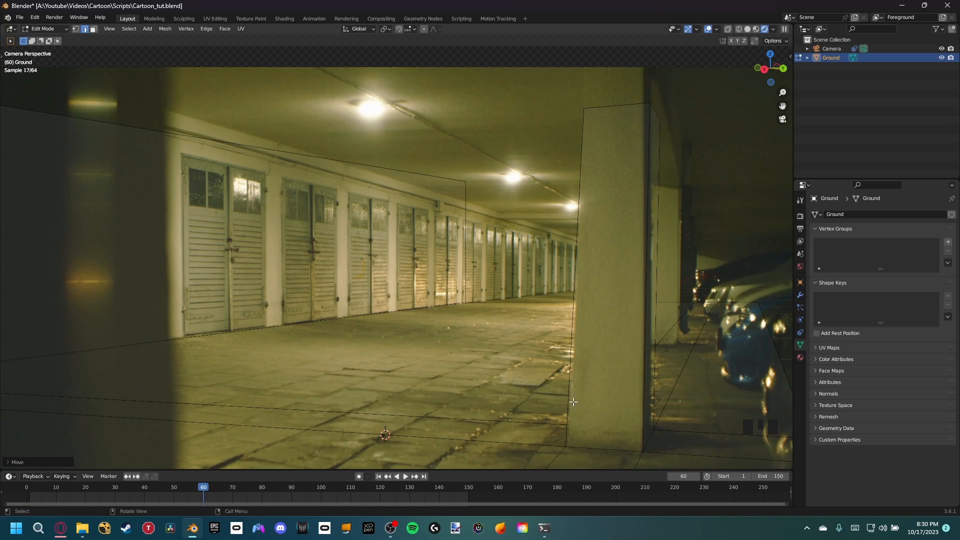
Step: Move the pillar block's bottom edge on the garage-door side about 0.01 m along Y to match the footage
shift+middle_drag(573, 402, 570, 256)
scroll(572, 281, up, 2)
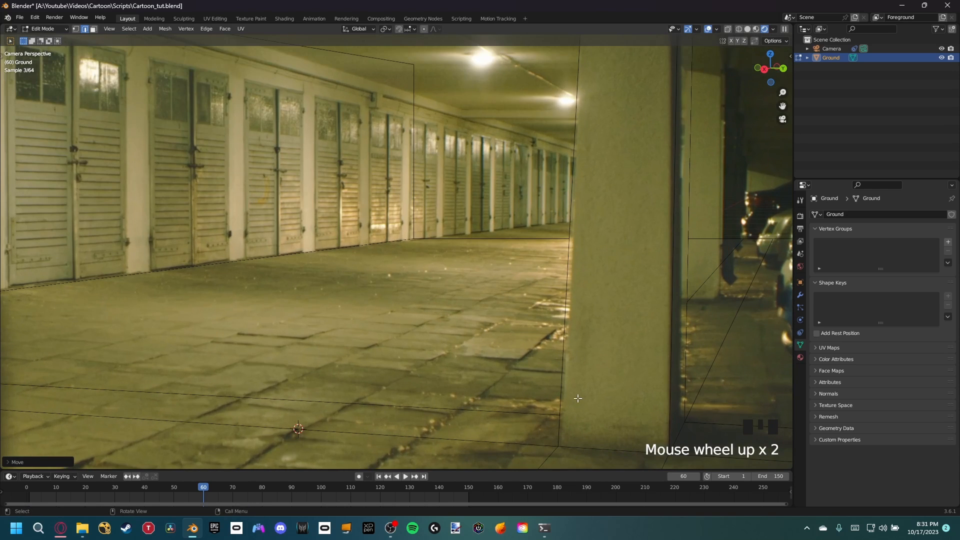
middle_drag(578, 398, 613, 403)
click(575, 269)
key(KP_0)
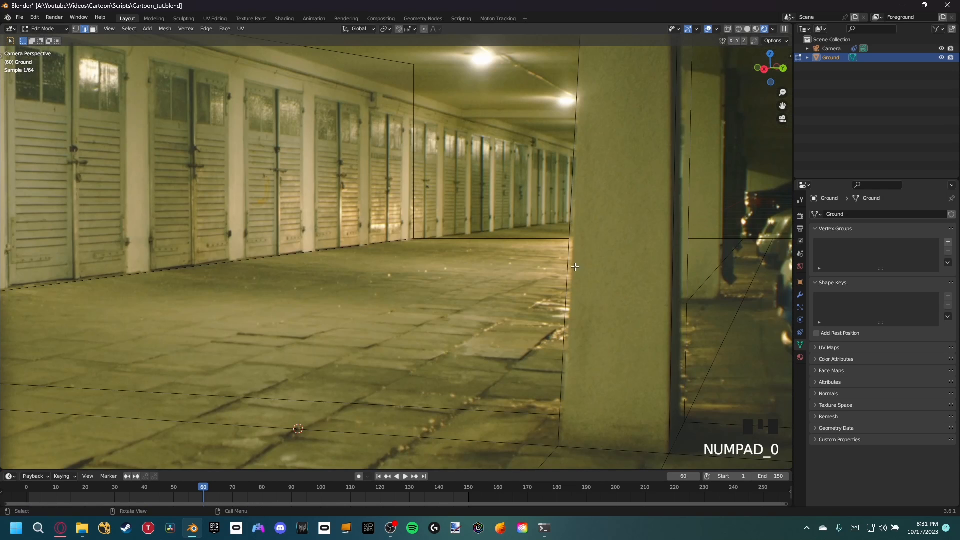
key(g)
key(y)
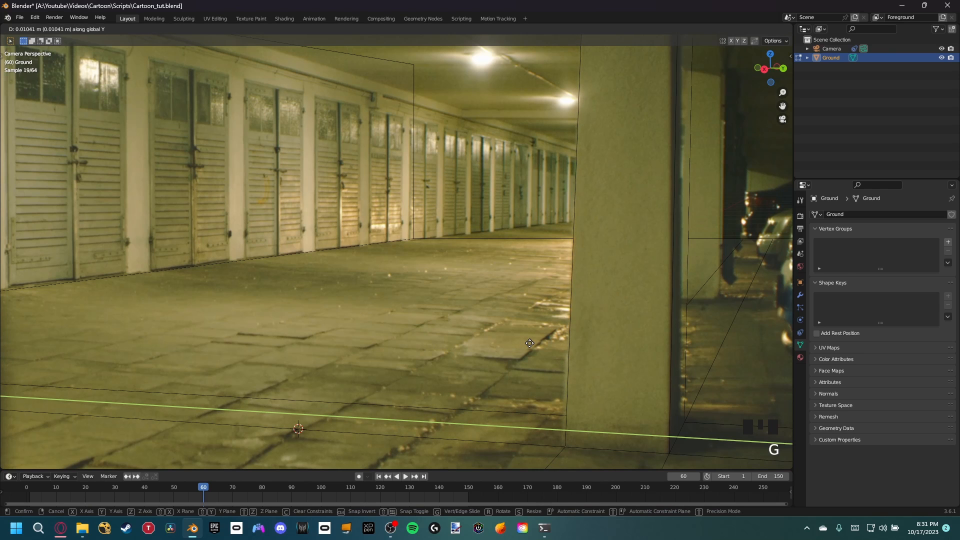
click(530, 343)
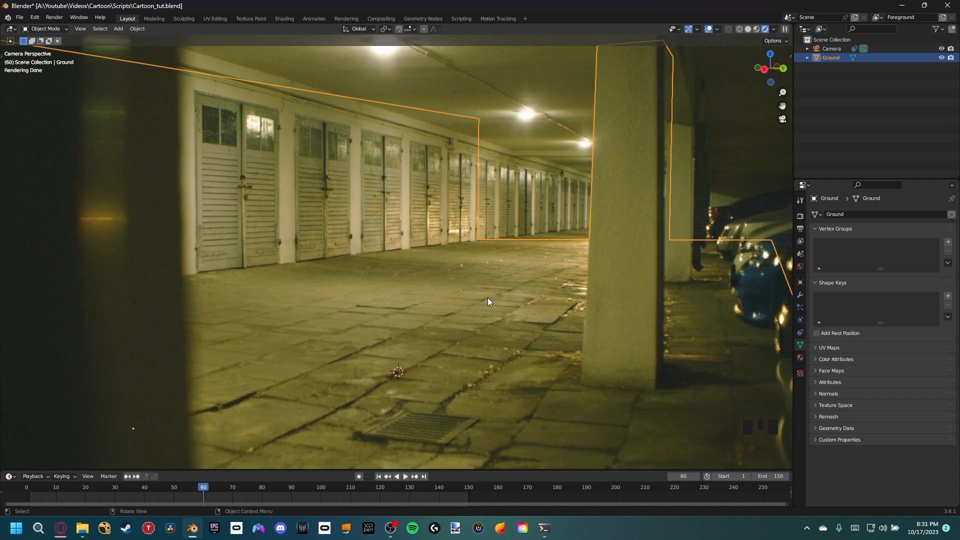
Step: Search the add-on preferences for "images" and check whether Import Images as Planes is enabled
middle_drag(487, 298, 426, 345)
scroll(422, 319, down, 5)
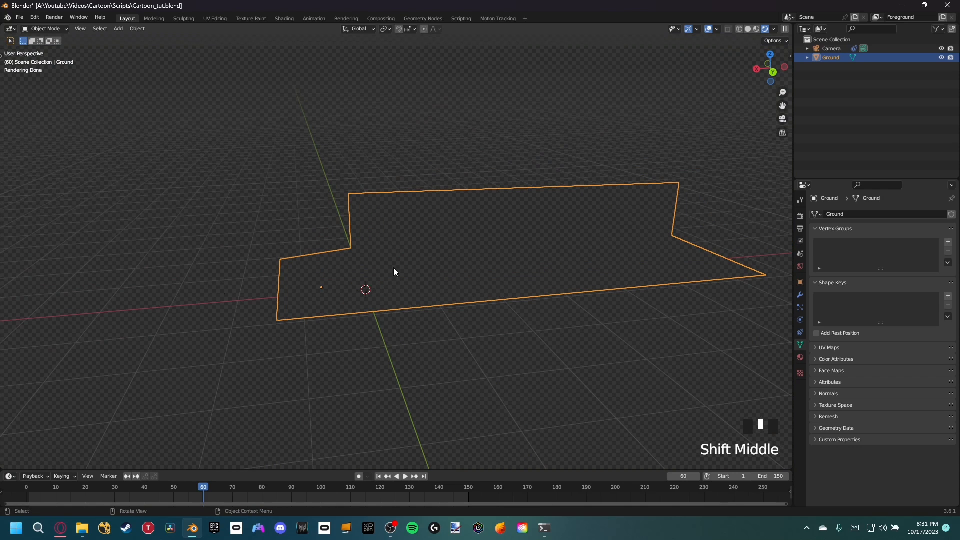
click(35, 19)
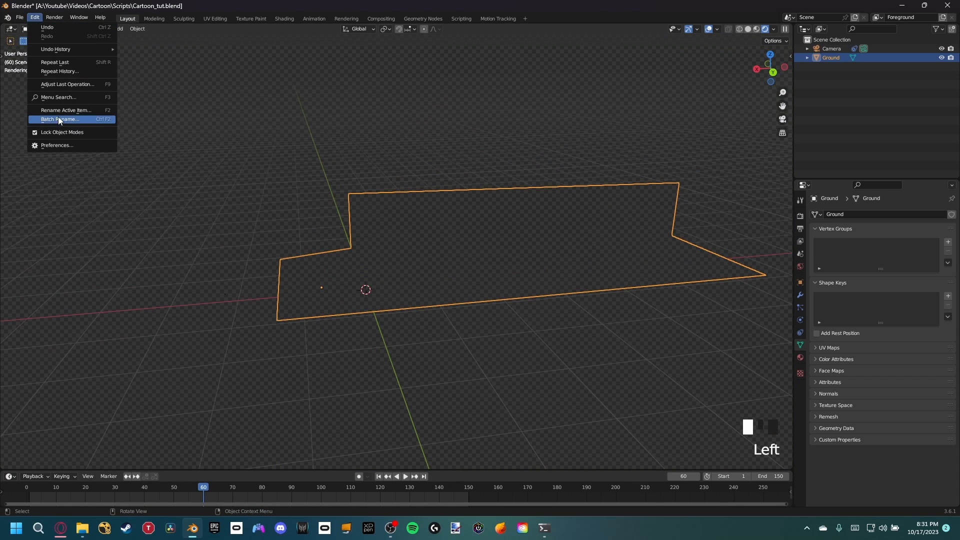
click(50, 144)
click(233, 47)
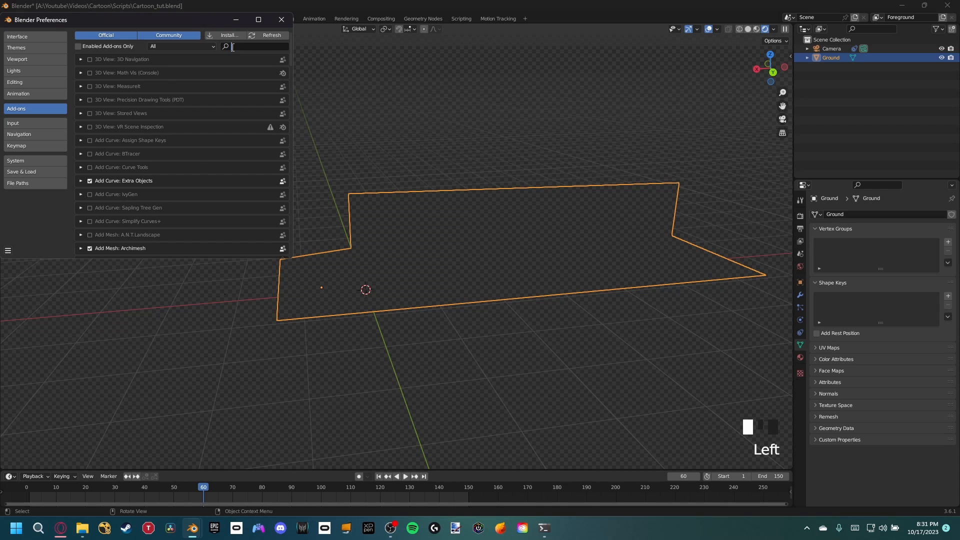
text(images)
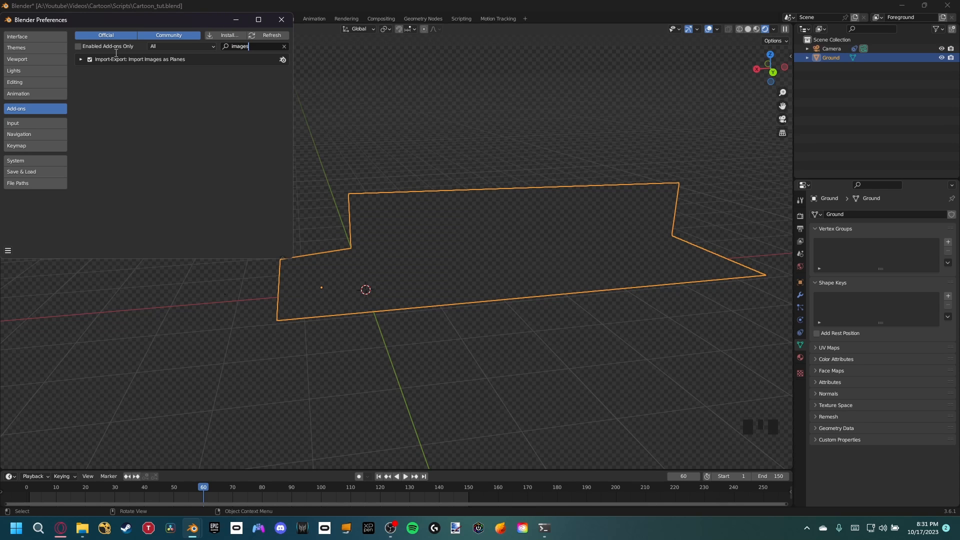
click(287, 24)
Step: Import all the Sponge PNG frames as a single image plane with Animate Image Sequences enabled
middle_drag(380, 187, 446, 271)
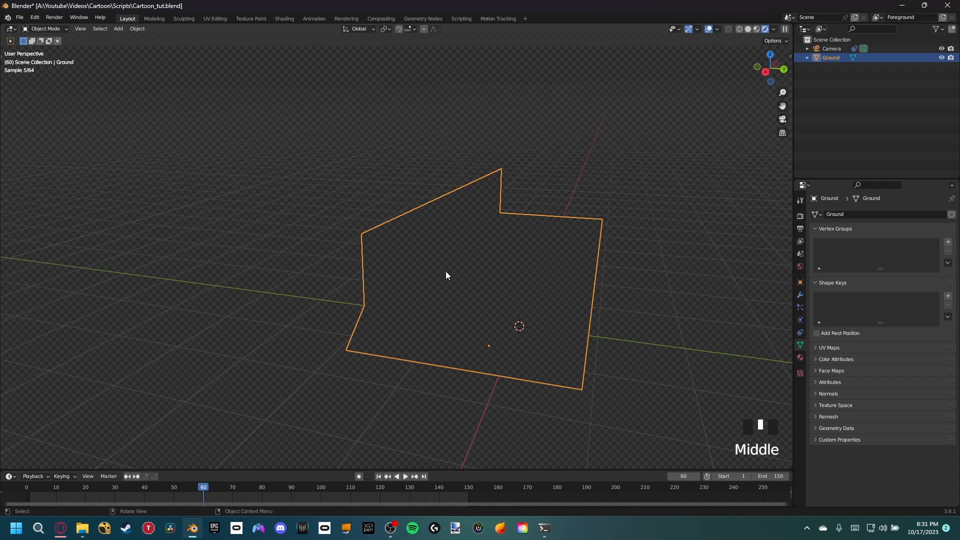
key(shift+a)
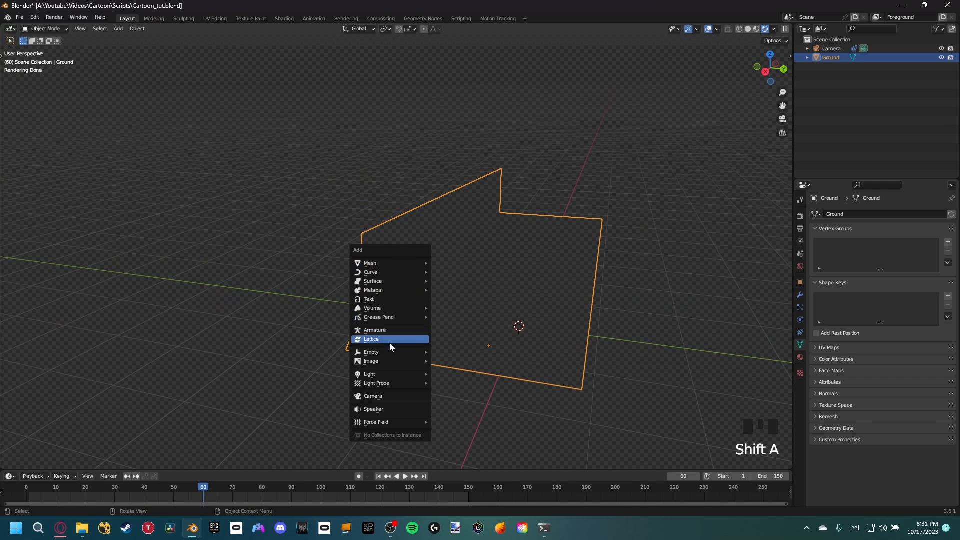
mouse_move(386, 360)
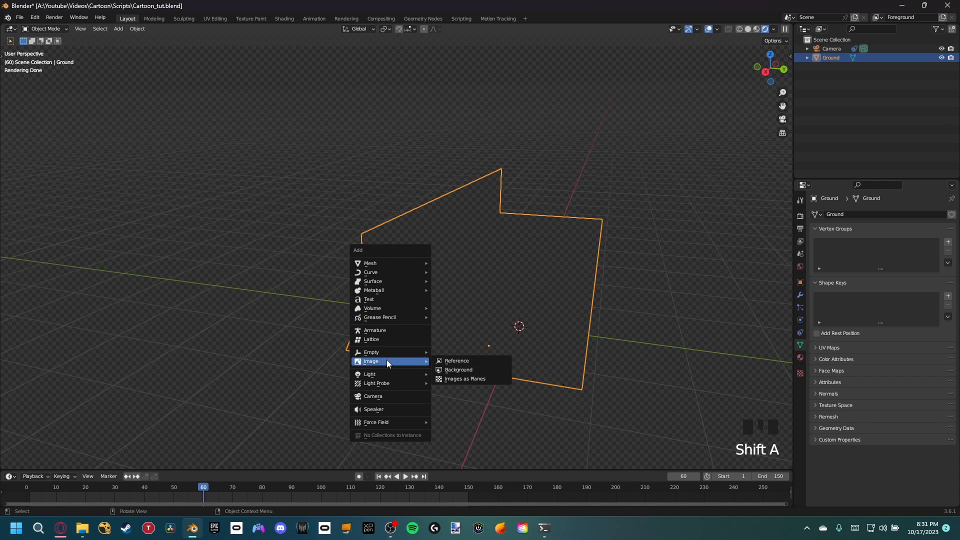
click(454, 378)
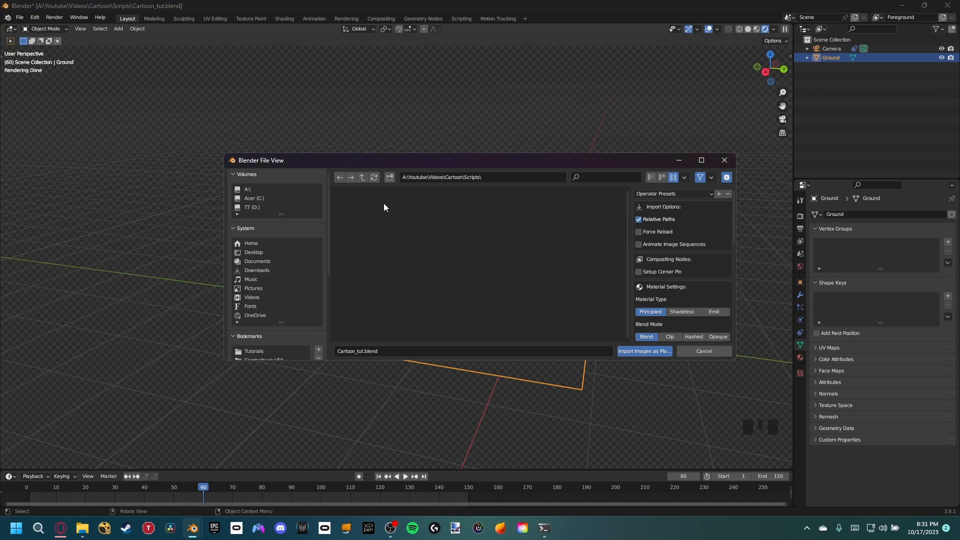
click(278, 190)
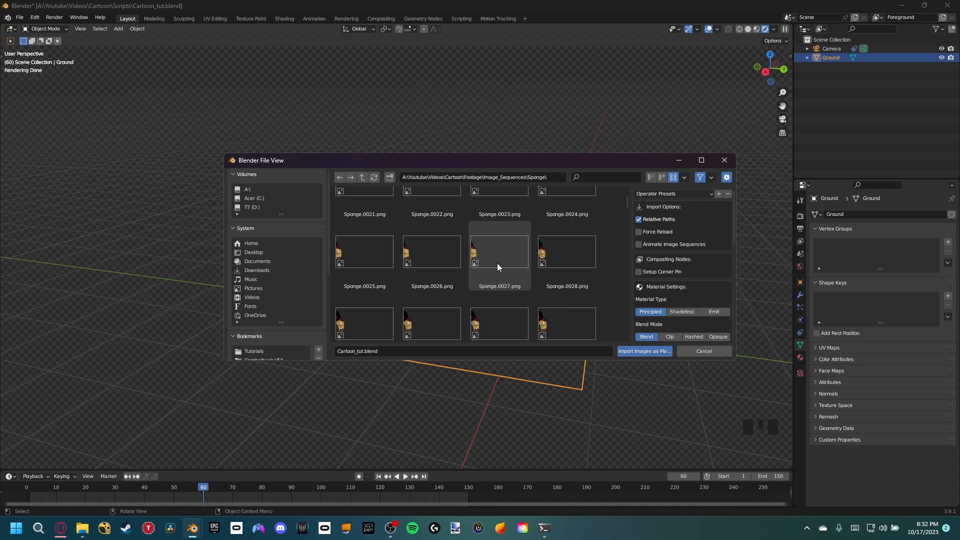
key(a)
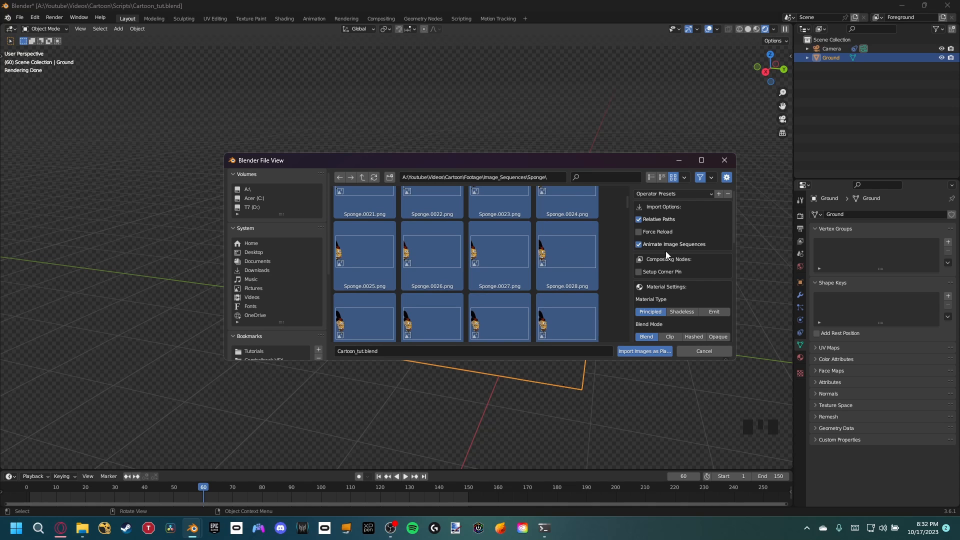
click(639, 353)
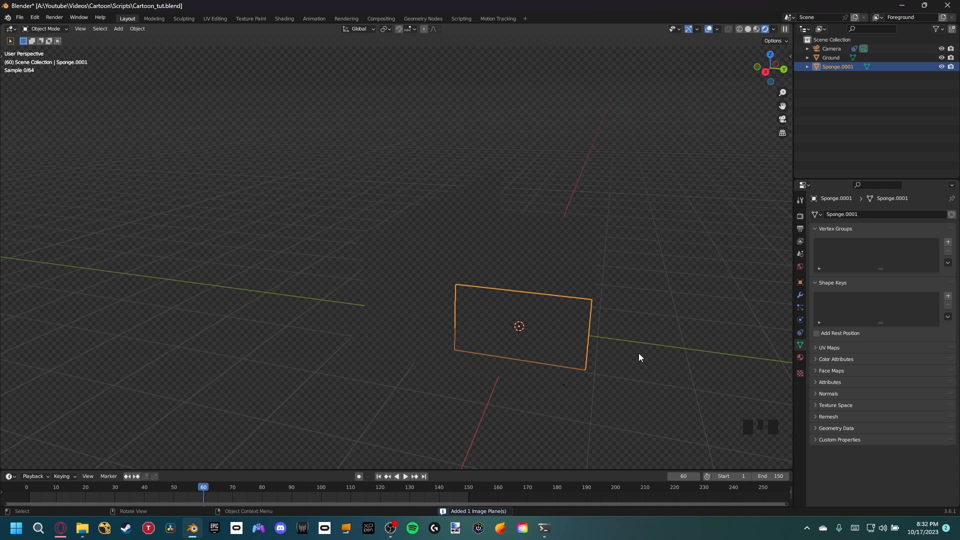
Step: Raise the Sponge image plane about 0.31 m along Z
scroll(554, 326, up, 1)
scroll(555, 330, up, 2)
shift+middle_drag(551, 348, 508, 324)
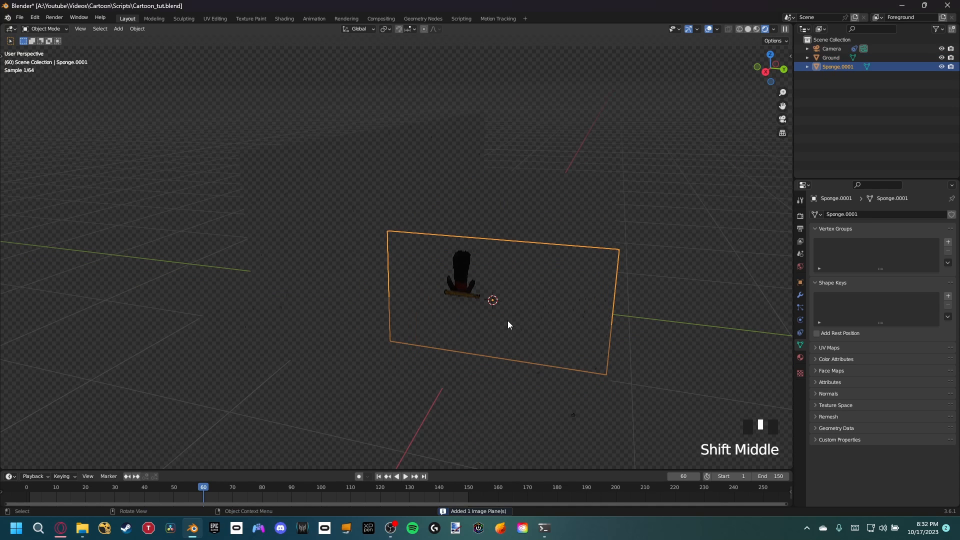
scroll(503, 328, up, 2)
key(g)
key(z)
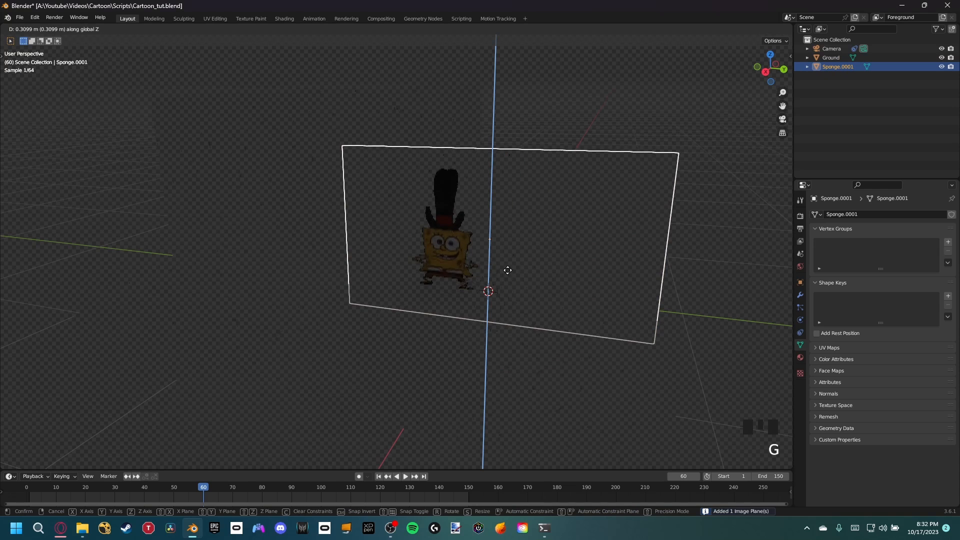
click(503, 273)
scroll(497, 277, up, 3)
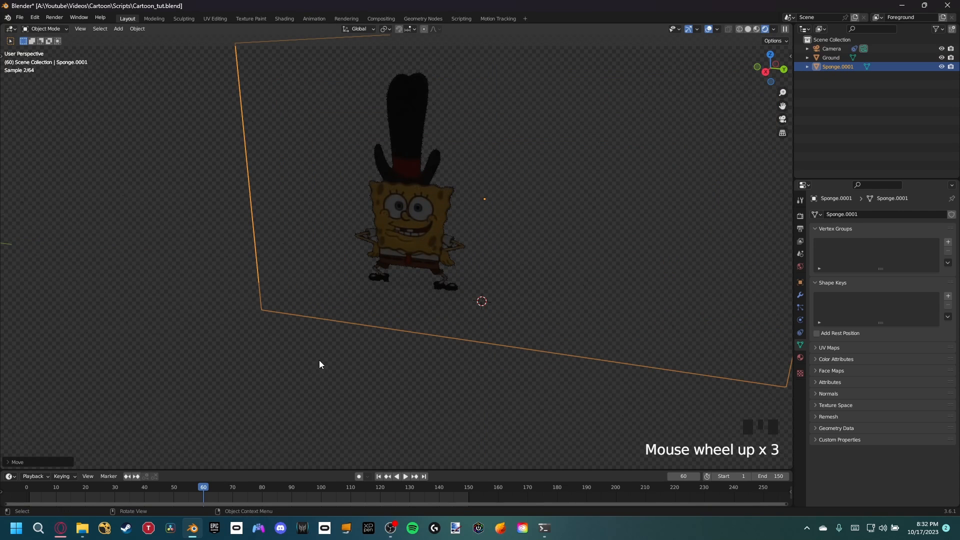
Step: Go to frame 32 and shift the Sponge plane horizontally across the garage floor in the camera view, keeping its height locked
drag(188, 485, 121, 494)
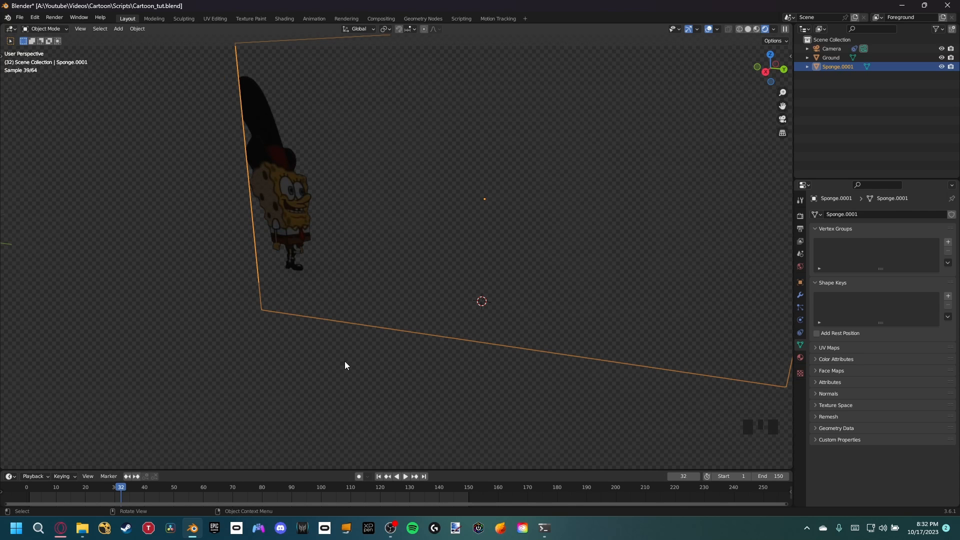
key(ctrl+z)
key(ctrl+z)
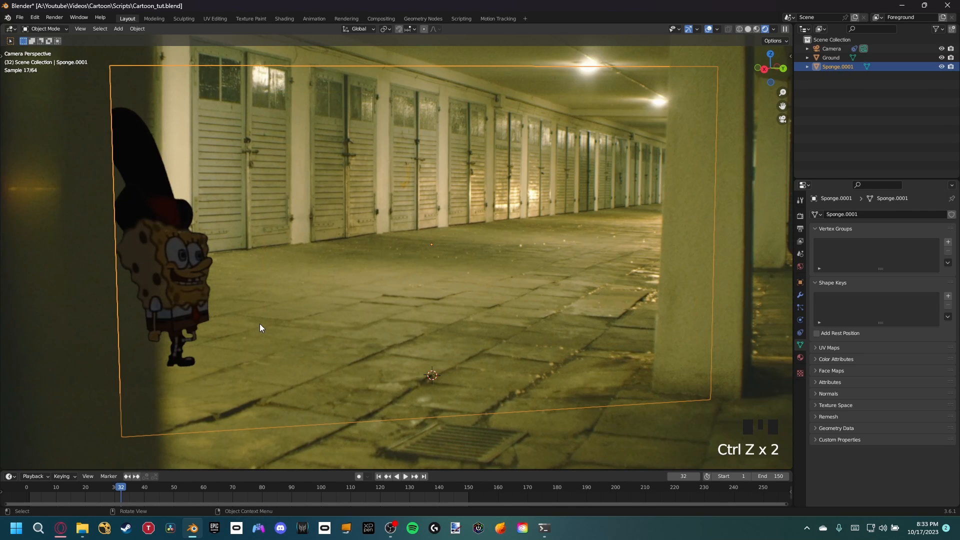
key(g)
key(shift+z)
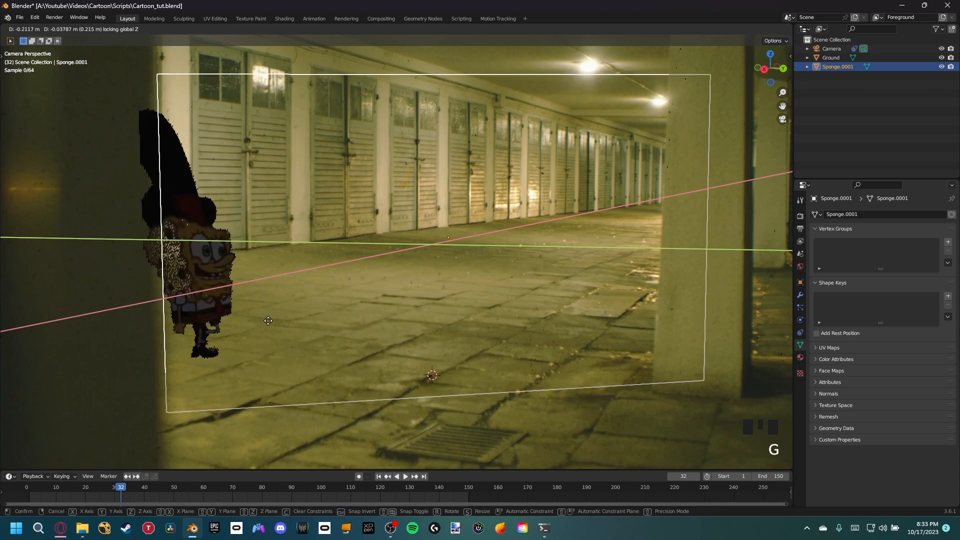
click(332, 293)
Step: Split the viewport and show the Sponge plane's material nodes in a Shader Editor beside the camera view
shift+middle_drag(361, 250, 497, 257)
scroll(405, 227, up, 4)
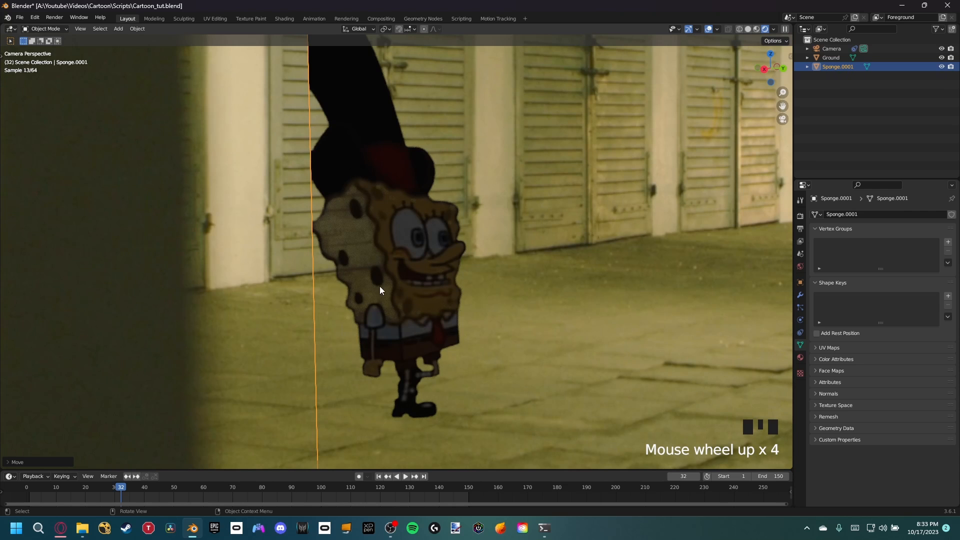
scroll(380, 290, up, 1)
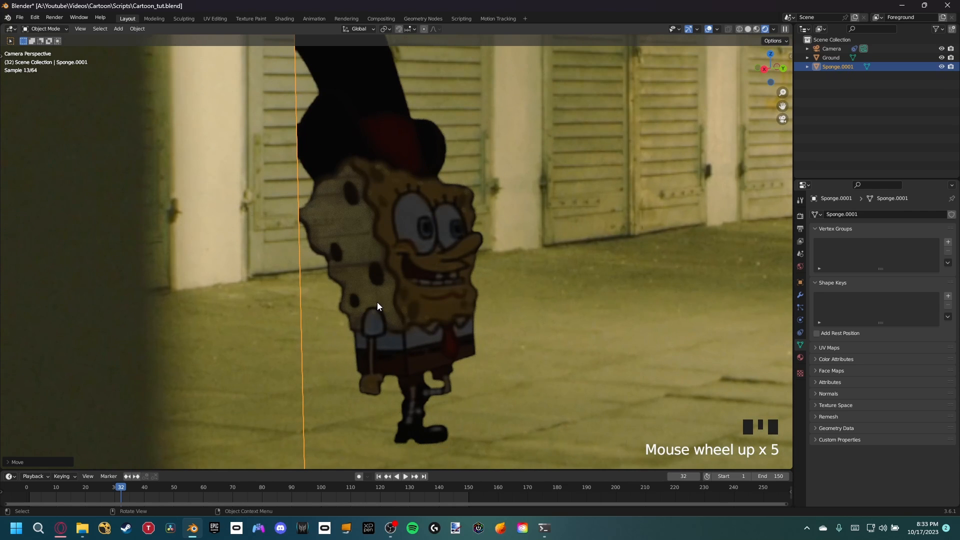
scroll(337, 247, down, 2)
scroll(409, 224, down, 1)
shift+middle_drag(409, 224, 388, 229)
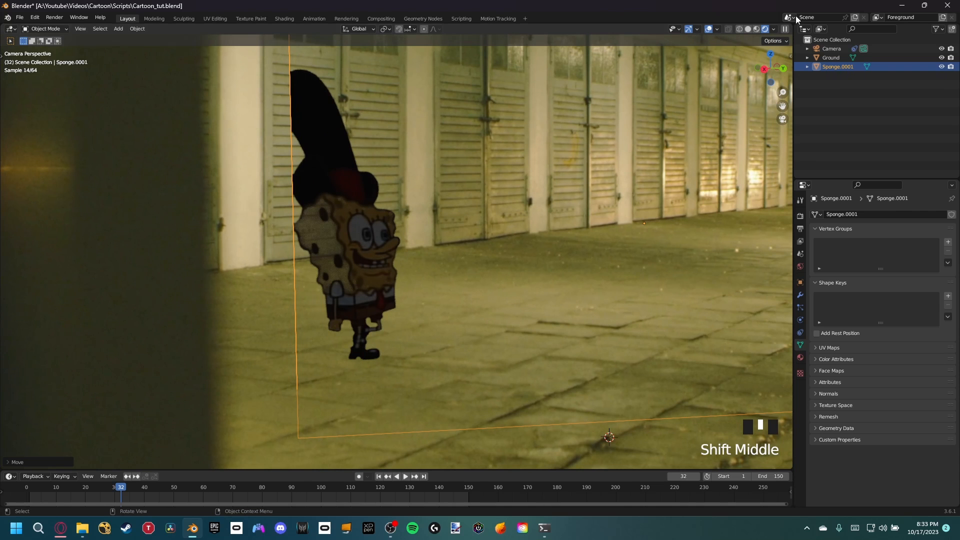
click(764, 30)
drag(765, 30, 479, 30)
click(490, 29)
click(512, 110)
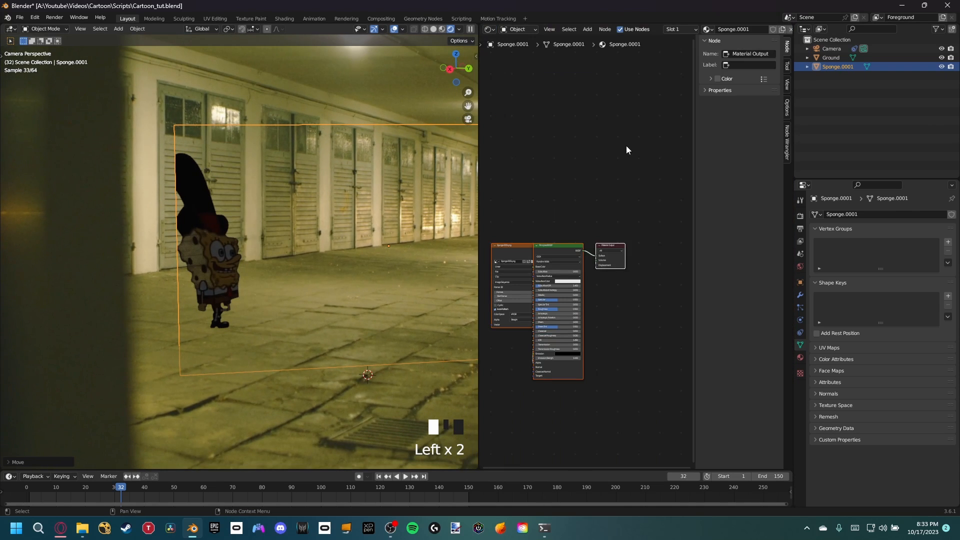
Step: Move the Sponge image texture node away from the Principled BSDF node so their links are exposed
scroll(661, 191, up, 5)
shift+middle_drag(691, 323, 716, 318)
scroll(714, 321, up, 3)
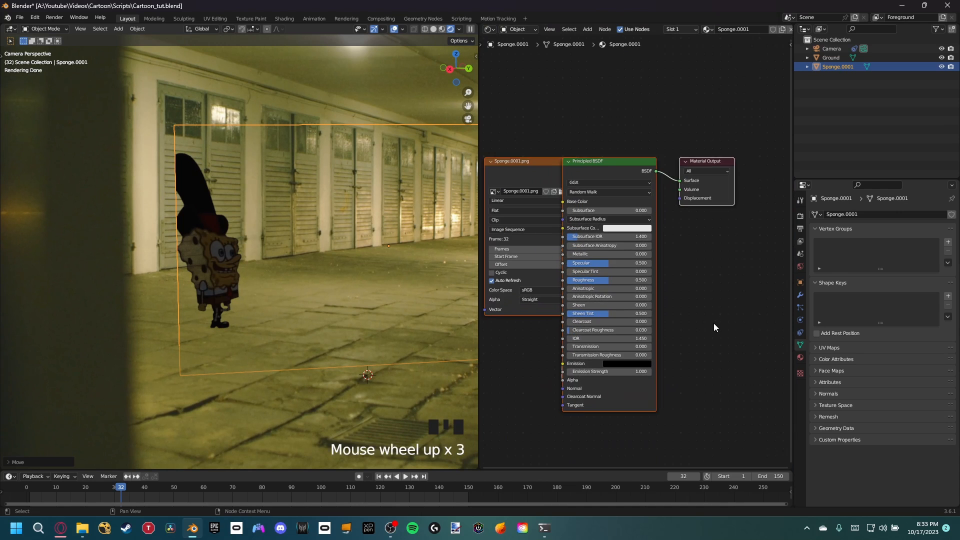
shift+middle_drag(537, 225, 629, 197)
click(599, 142)
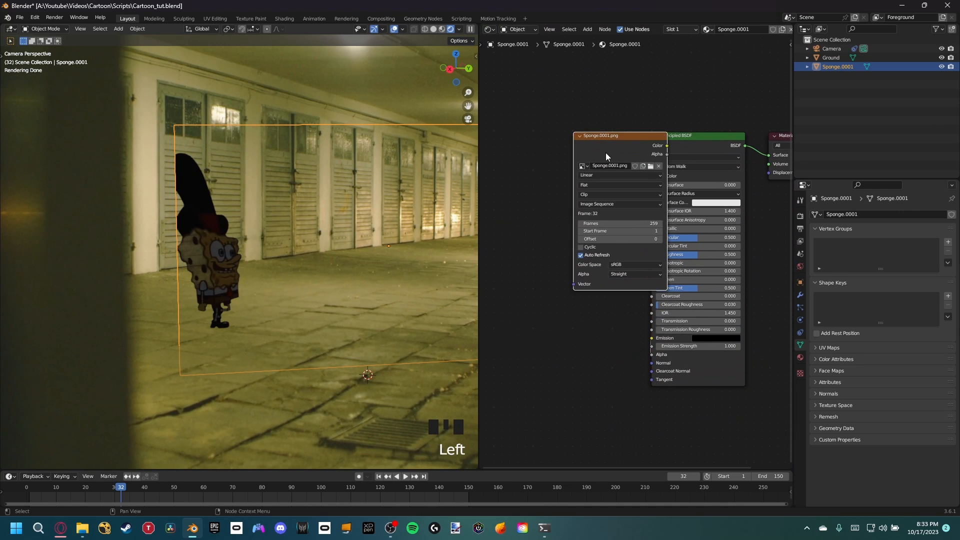
drag(605, 152, 521, 170)
shift+middle_drag(599, 147, 672, 110)
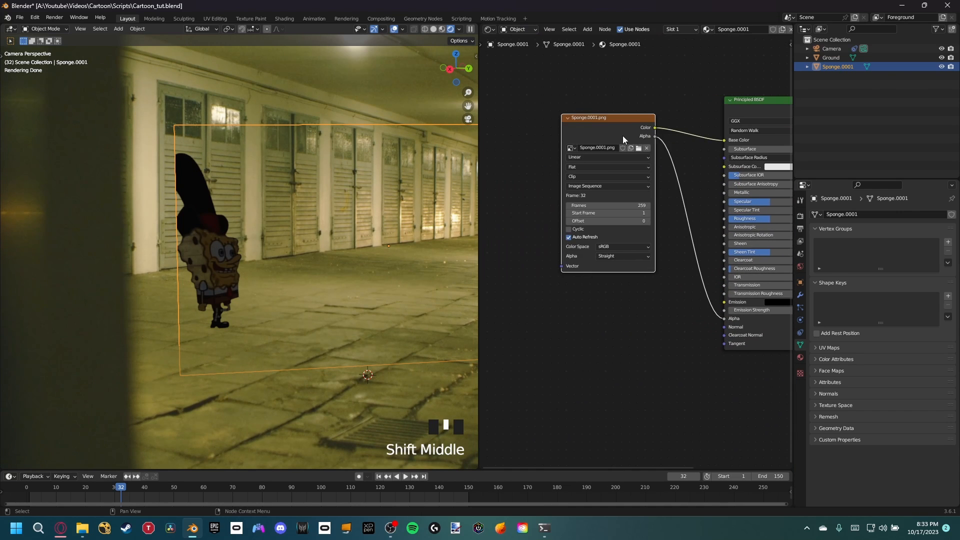
Step: Preview the Sponge image texture's Alpha output directly on the plane
drag(653, 132, 616, 127)
ctrl+shift+click(615, 130)
ctrl+shift+click(614, 132)
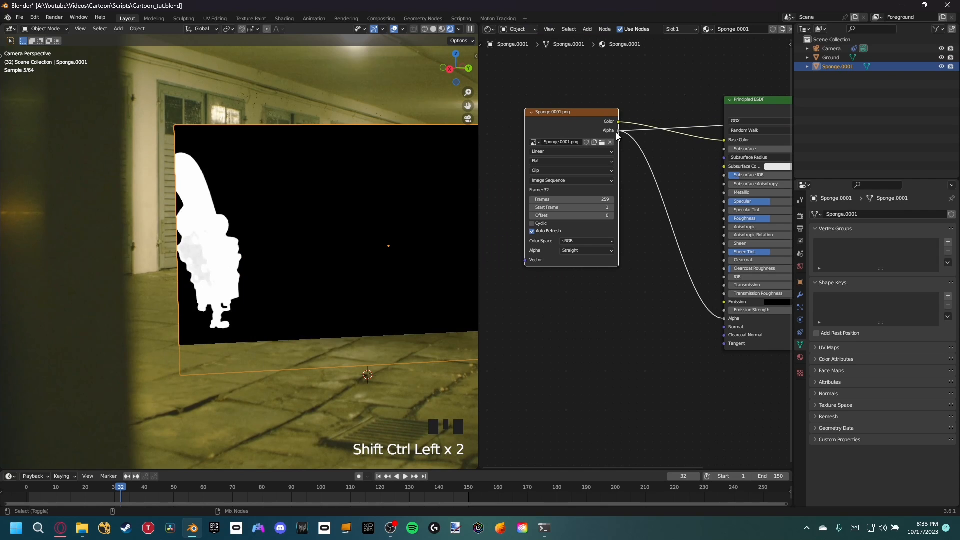
Step: Insert a Color Ramp between the image's Alpha output and the Principled BSDF's Alpha, with its white stop at about 0.54
middle_drag(654, 243, 635, 222)
key(shift+a)
text(color)
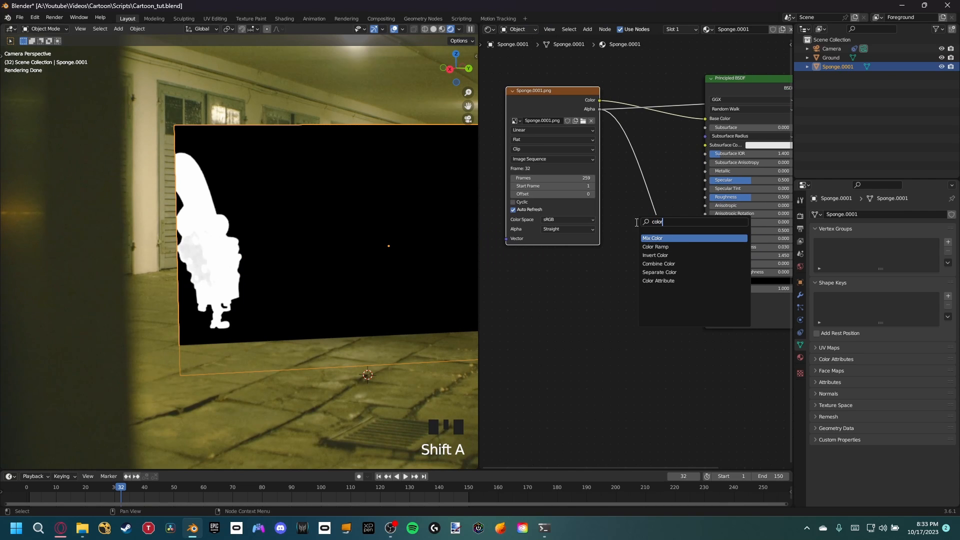
click(663, 247)
click(716, 208)
drag(716, 211, 681, 211)
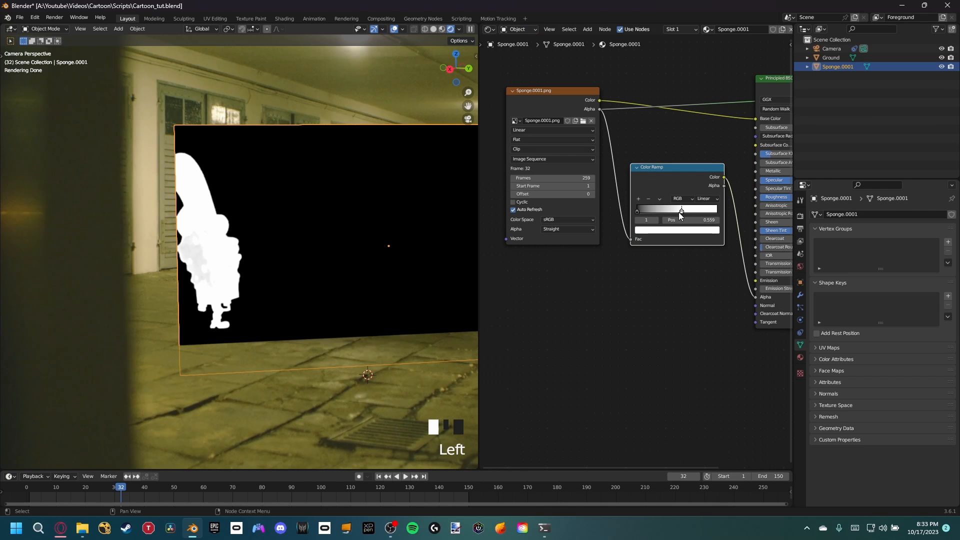
middle_drag(681, 215, 584, 227)
Step: Compare the Principled BSDF result on the plane with a preview of the Color Ramp's Color output
ctrl+shift+click(703, 94)
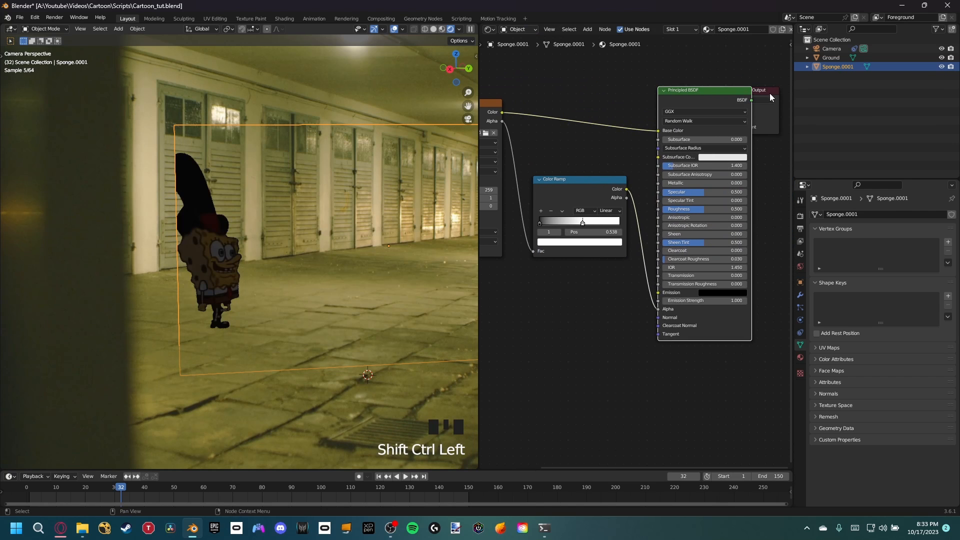
drag(769, 93, 808, 95)
ctrl+shift+click(608, 192)
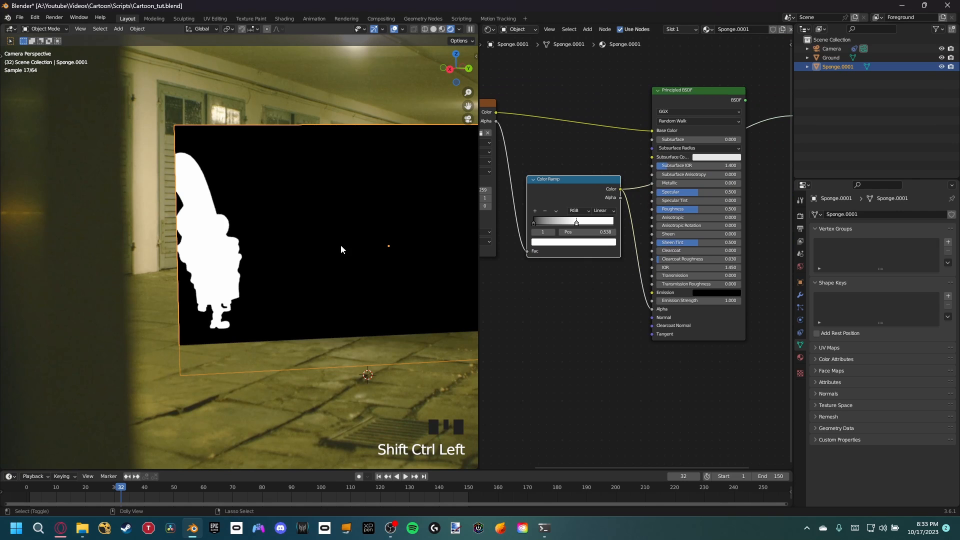
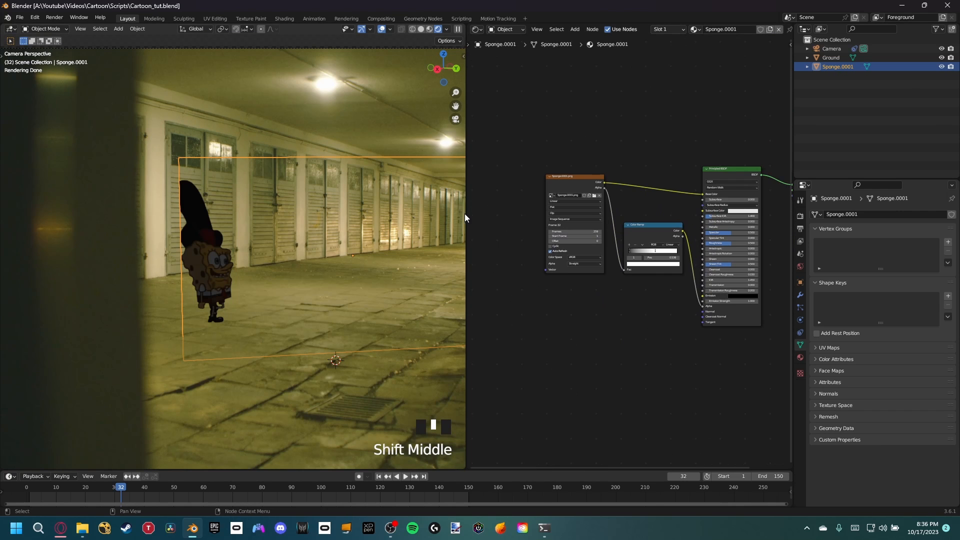
Step: Close the node editor area so the camera view fills the whole workspace
right_click(467, 214)
click(466, 214)
click(574, 202)
scroll(523, 369, up, 2)
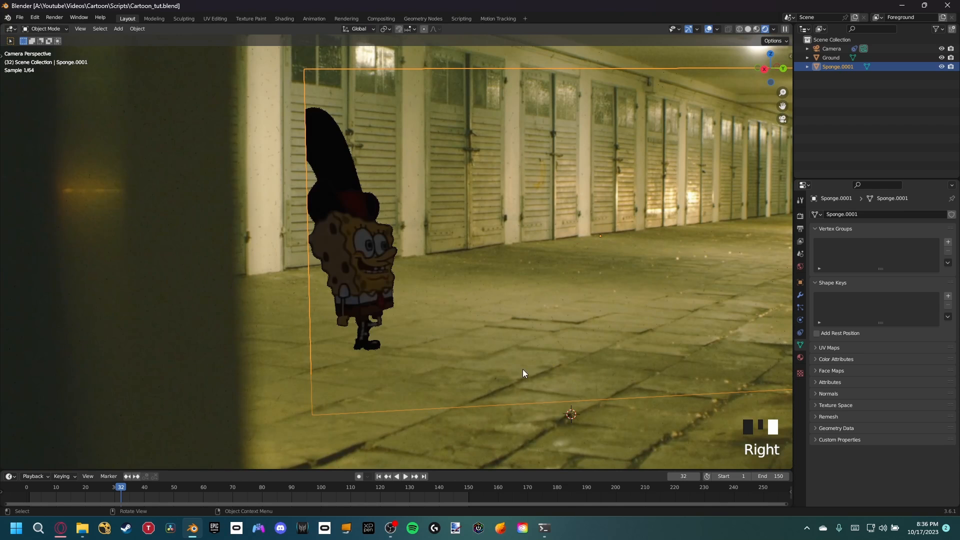
Step: Set the World background color by sampling the yellowish garage floor in the camera view
shift+middle_drag(526, 369, 219, 156)
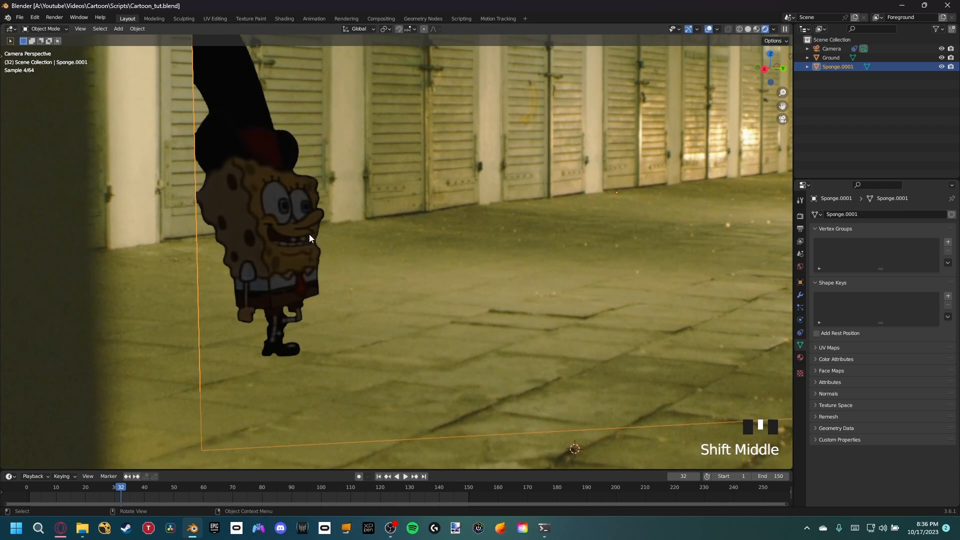
scroll(320, 245, down, 2)
shift+middle_drag(362, 279, 434, 275)
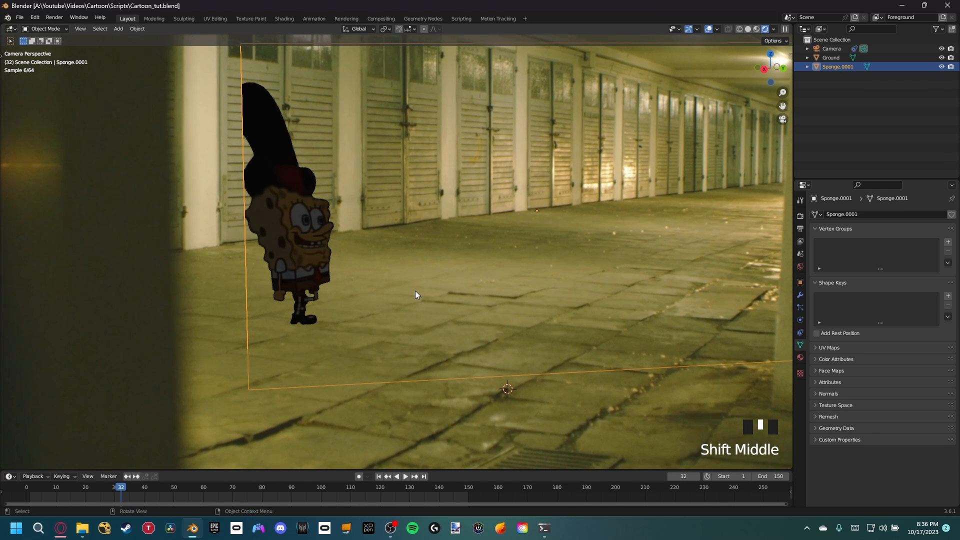
scroll(477, 204, down, 2)
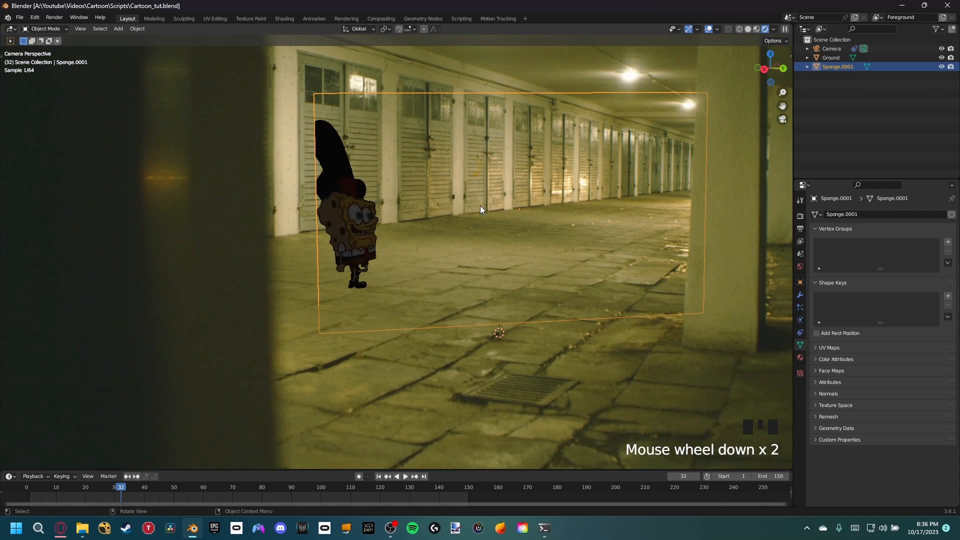
shift+middle_drag(480, 206, 549, 200)
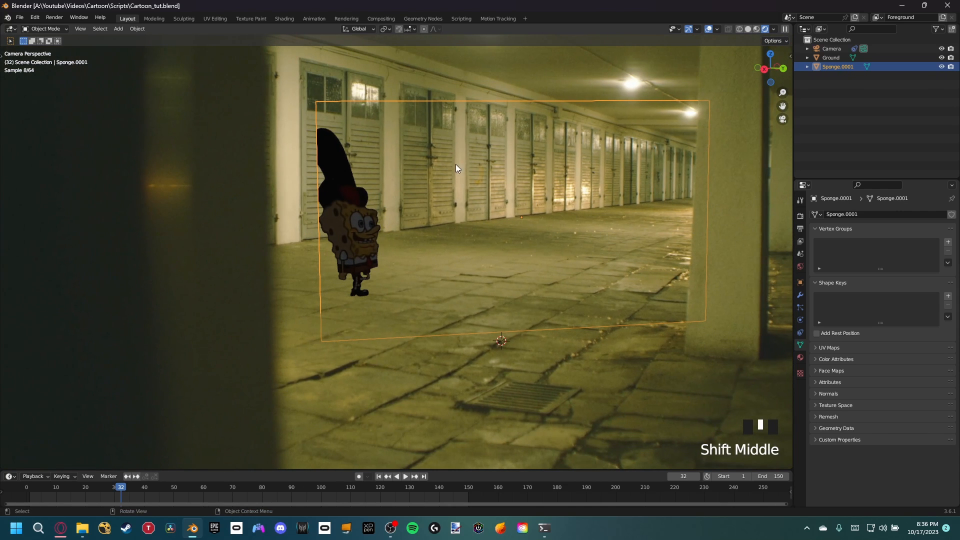
scroll(448, 261, up, 2)
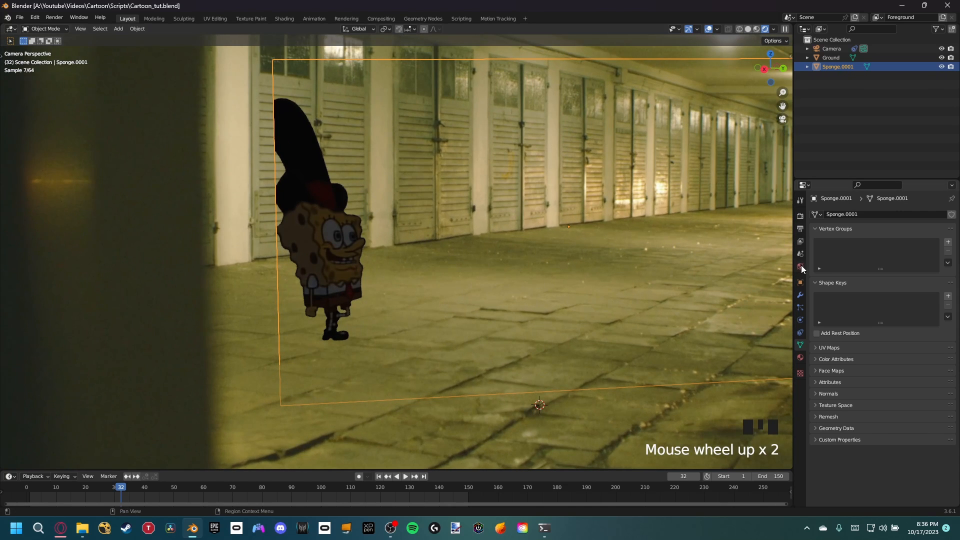
click(800, 266)
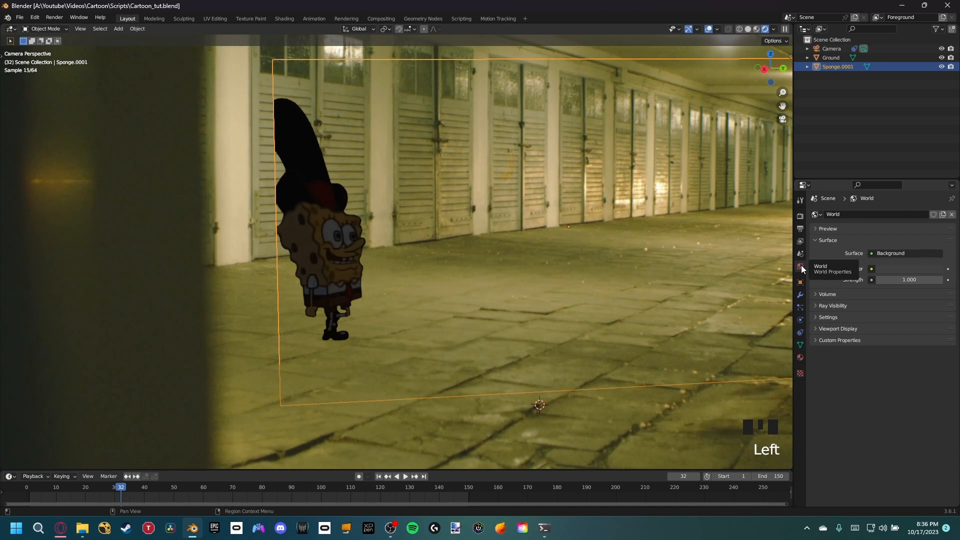
click(922, 274)
click(935, 235)
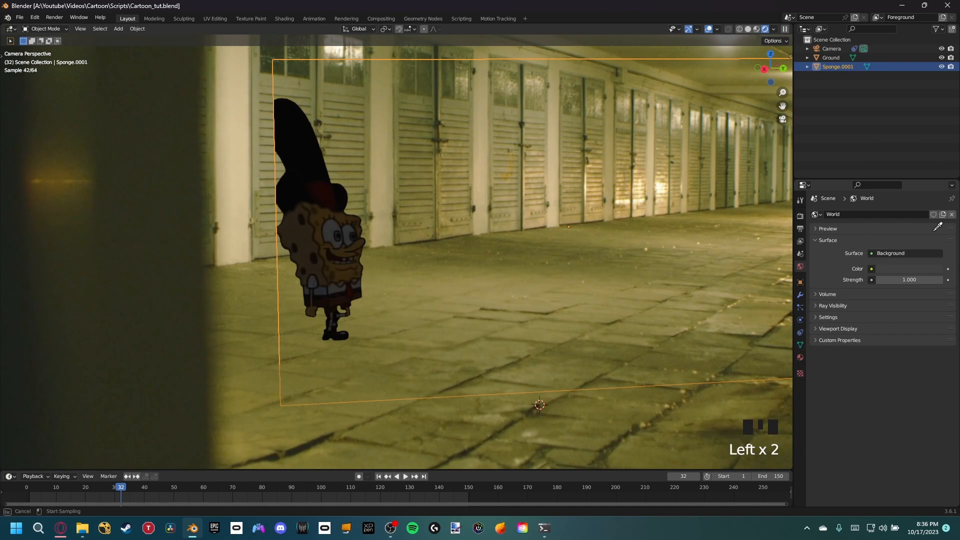
click(517, 307)
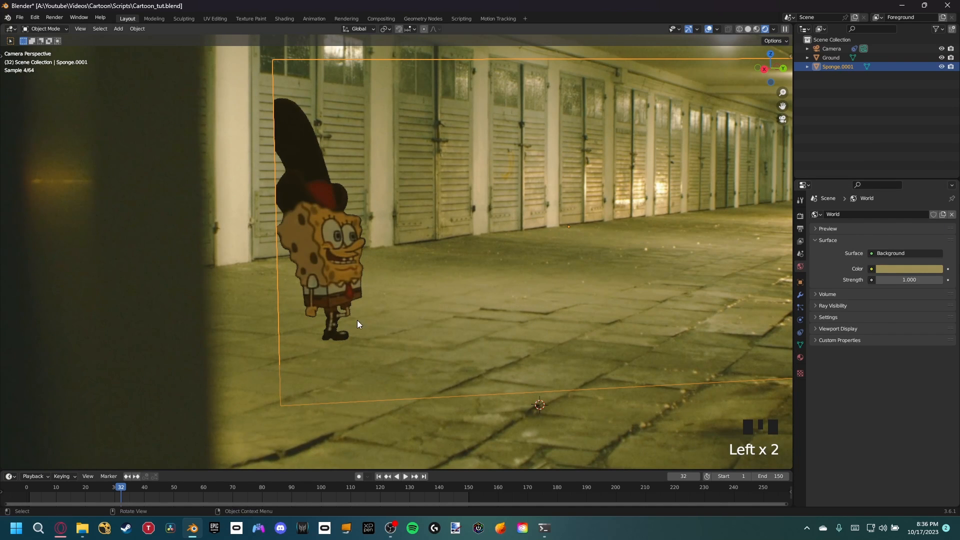
Step: Inspect the relit character up close, advancing the timeline to frame 49
scroll(486, 329, up, 1)
shift+middle_drag(486, 329, 457, 344)
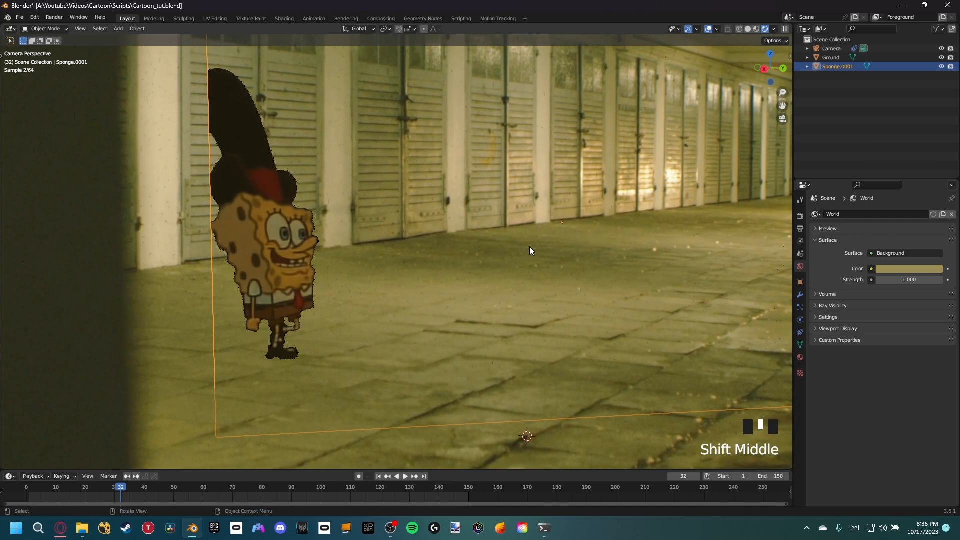
scroll(517, 250, down, 2)
shift+middle_drag(517, 250, 566, 254)
scroll(374, 265, up, 4)
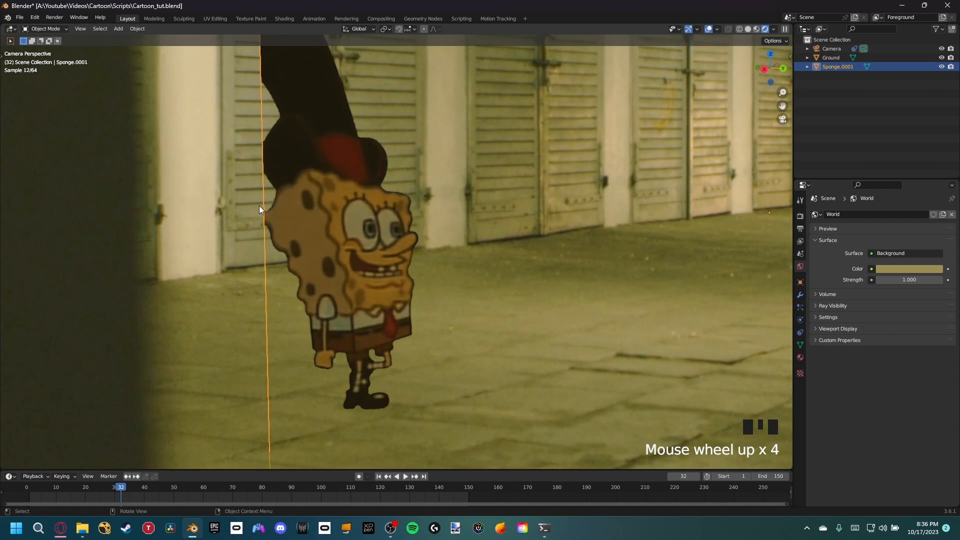
drag(141, 483, 171, 487)
shift+middle_drag(510, 247, 496, 226)
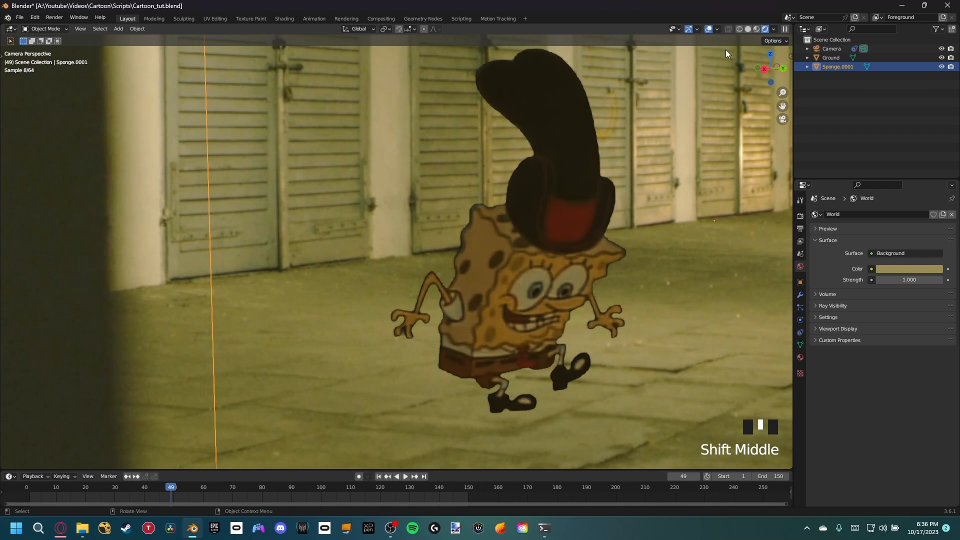
Step: Split the viewport vertically and turn the new area into a Shader Editor
drag(790, 26, 530, 40)
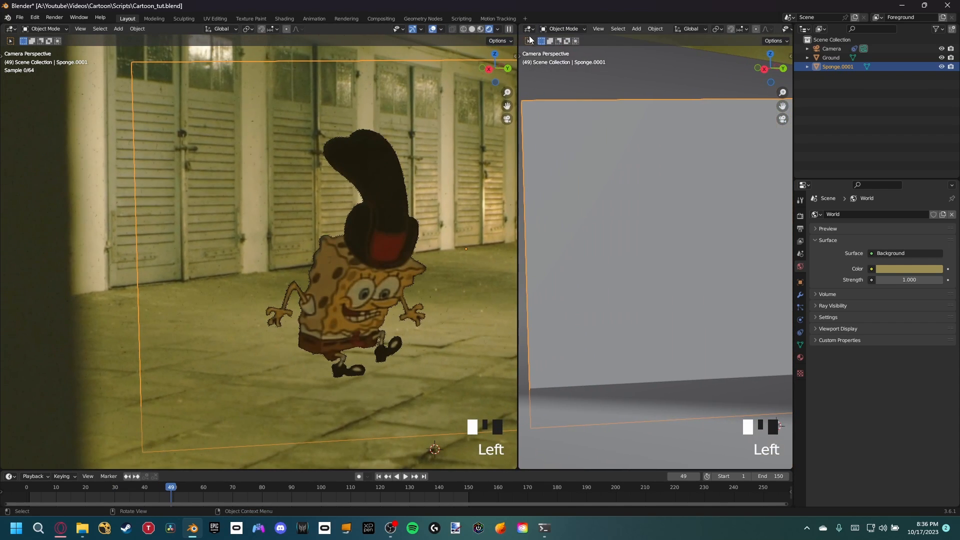
click(529, 28)
click(544, 109)
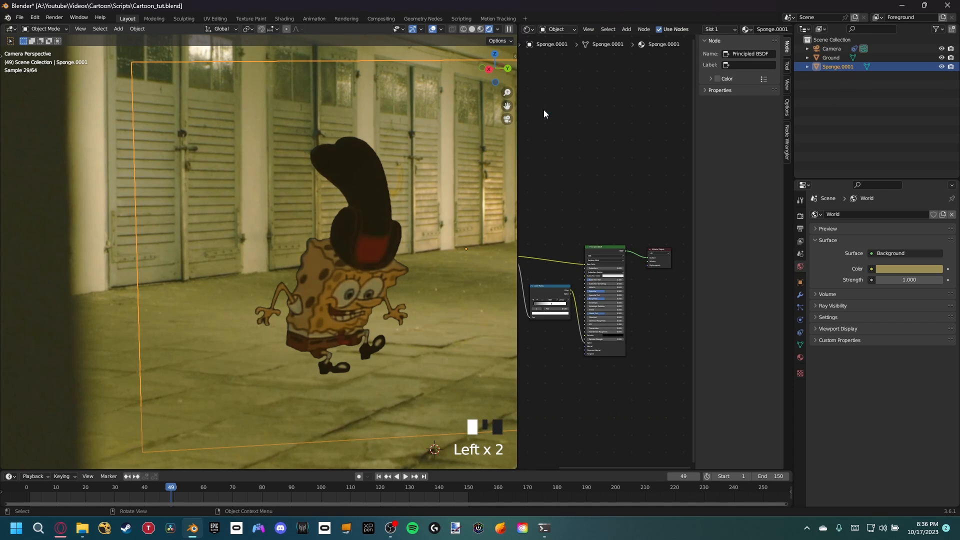
Step: Set the plane's Principled BSDF Specular to 0 and Roughness to about 0.88
shift+middle_drag(560, 165, 607, 186)
key(n)
scroll(630, 245, up, 11)
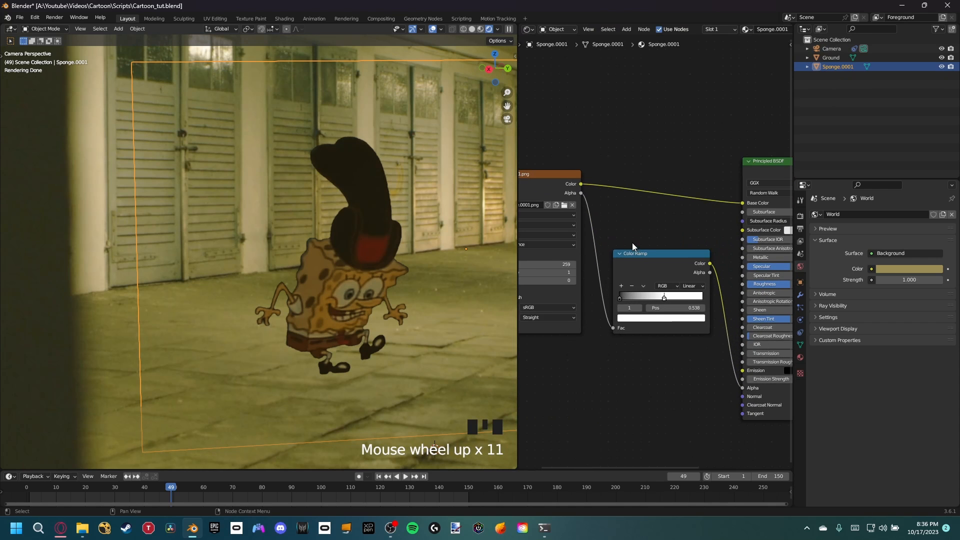
shift+middle_drag(632, 244, 540, 180)
mouse_move(699, 203)
mouse_down()
mouse_move(655, 204)
mouse_move(697, 221)
mouse_up()
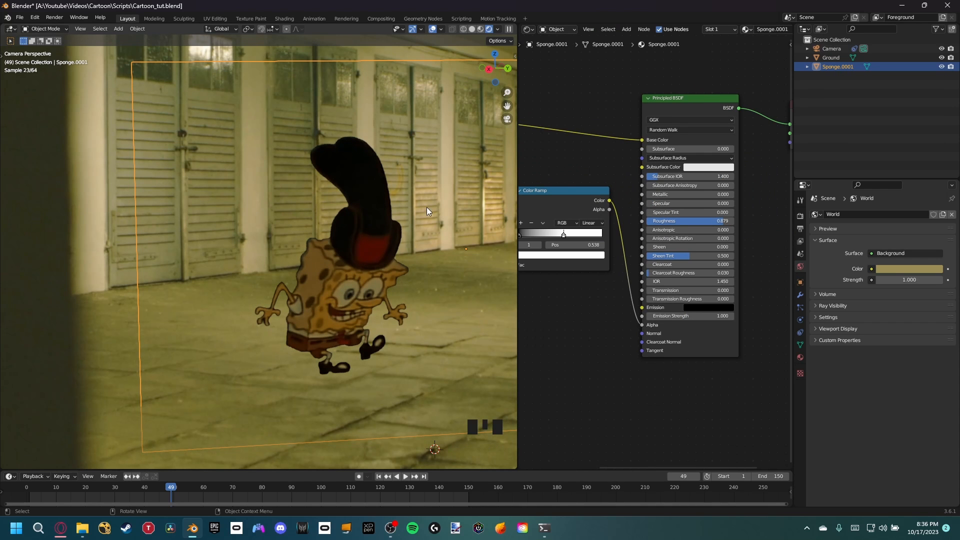
Step: Widen the camera view over the node editor and compare the character with the surrounding garage lighting
drag(518, 166, 761, 167)
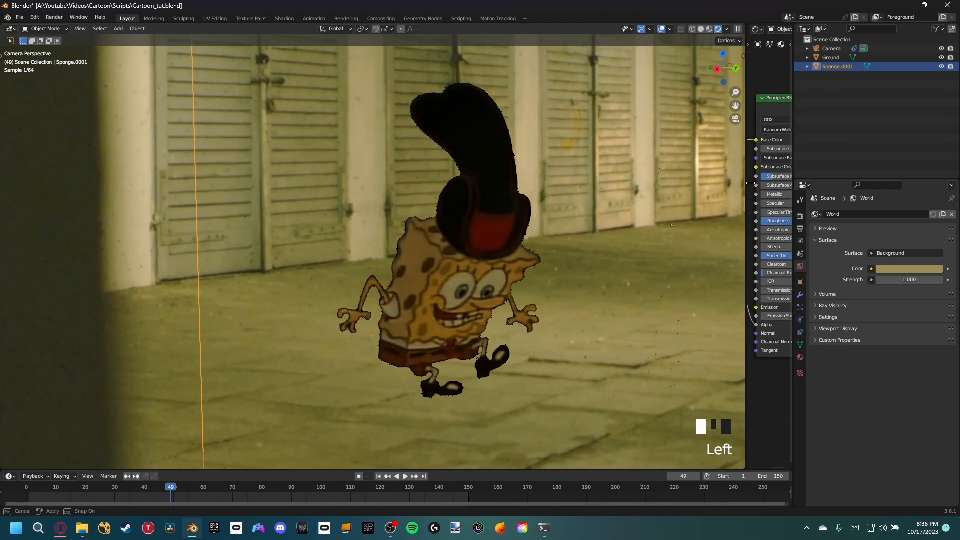
shift+middle_drag(598, 303, 423, 266)
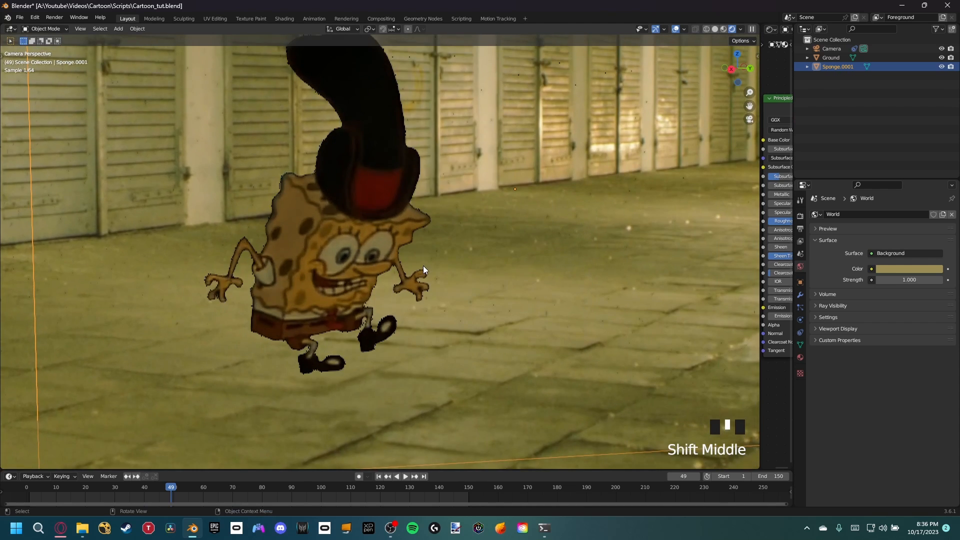
scroll(423, 265, down, 4)
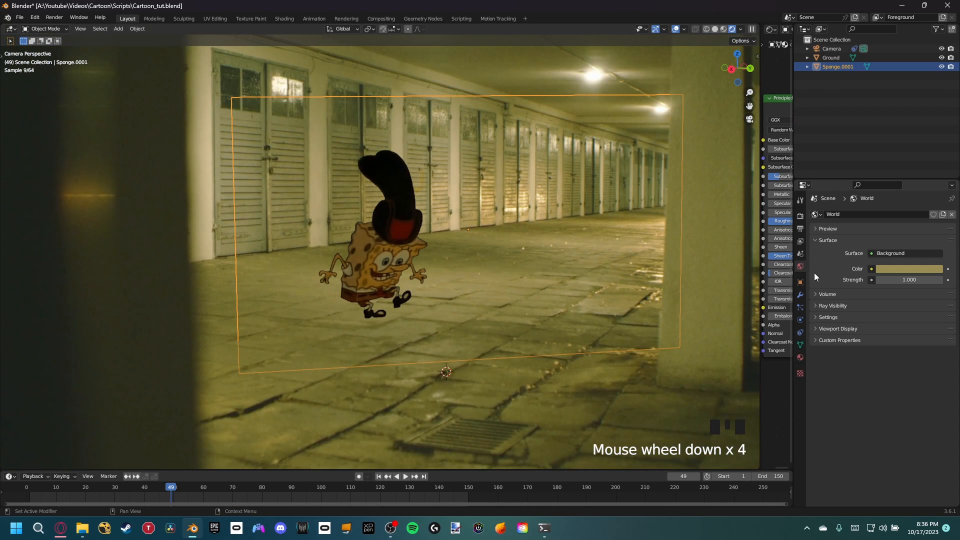
shift+middle_drag(407, 299, 462, 281)
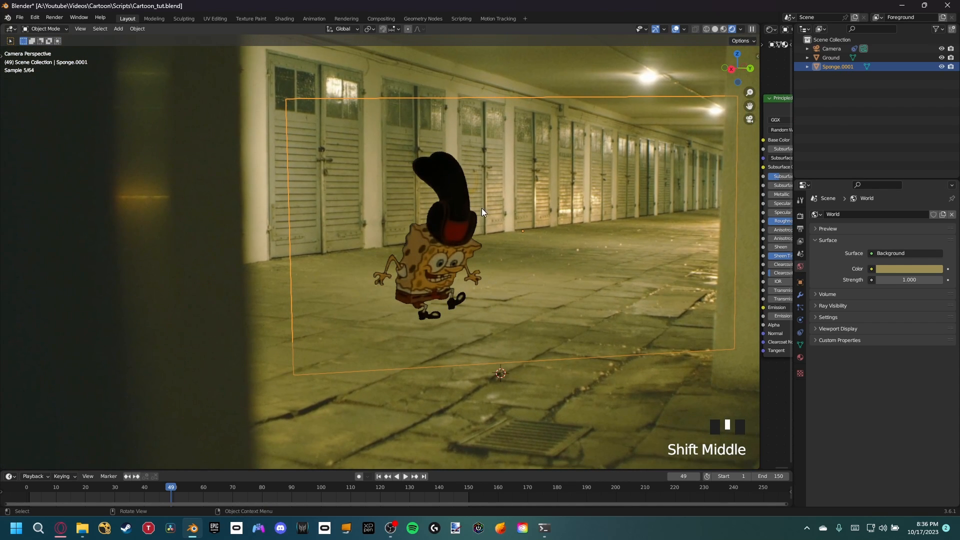
shift+middle_drag(508, 172, 502, 227)
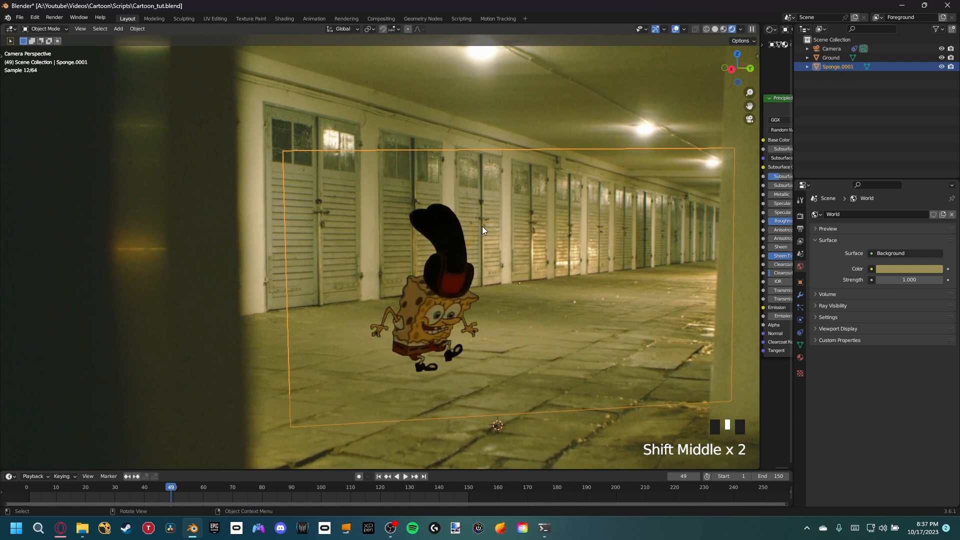
Step: Hide the Sponge plane and add a point light at the 3D cursor
key(h)
shift+middle_drag(463, 290, 456, 330)
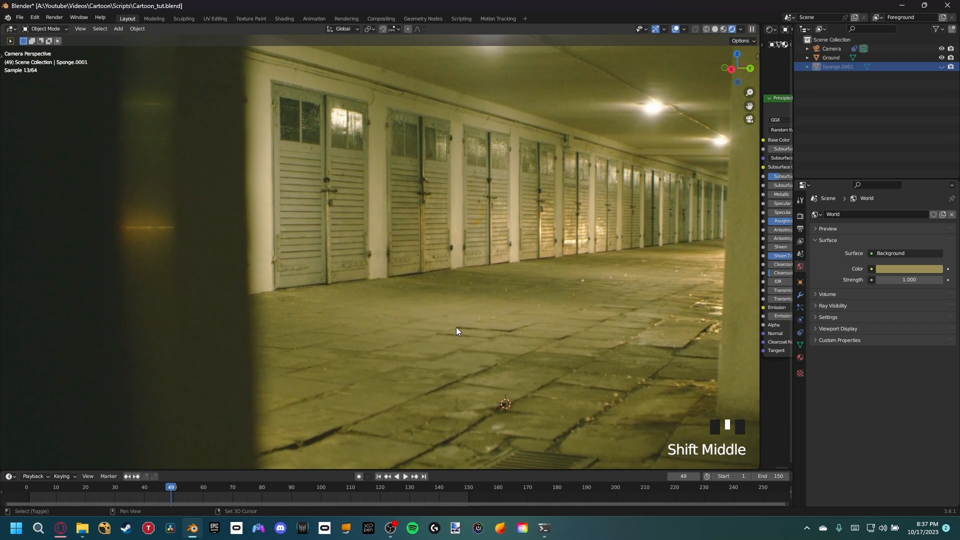
key(shift+a)
mouse_move(447, 438)
click(489, 437)
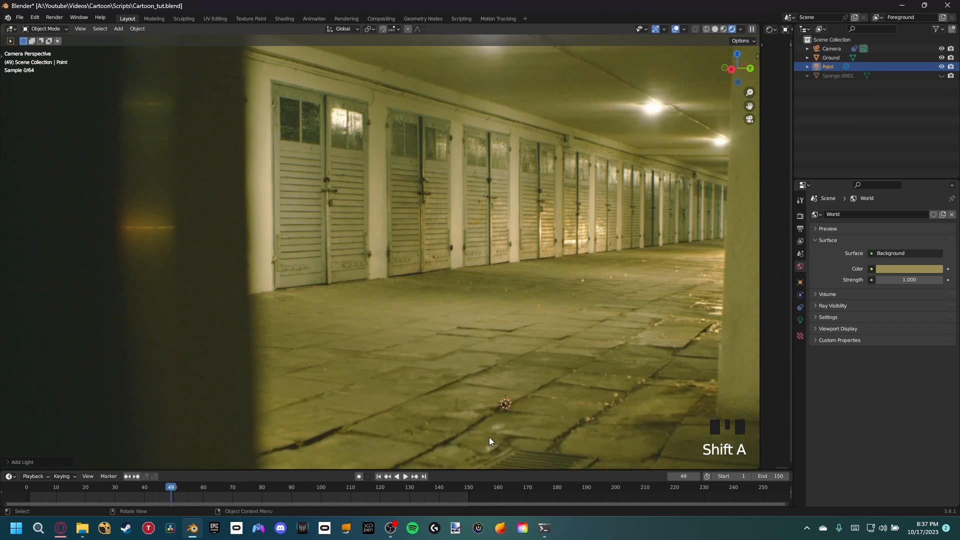
Step: Move the point light horizontally with Z locked so it lies beneath the nearest ceiling lamp
scroll(509, 361, down, 3)
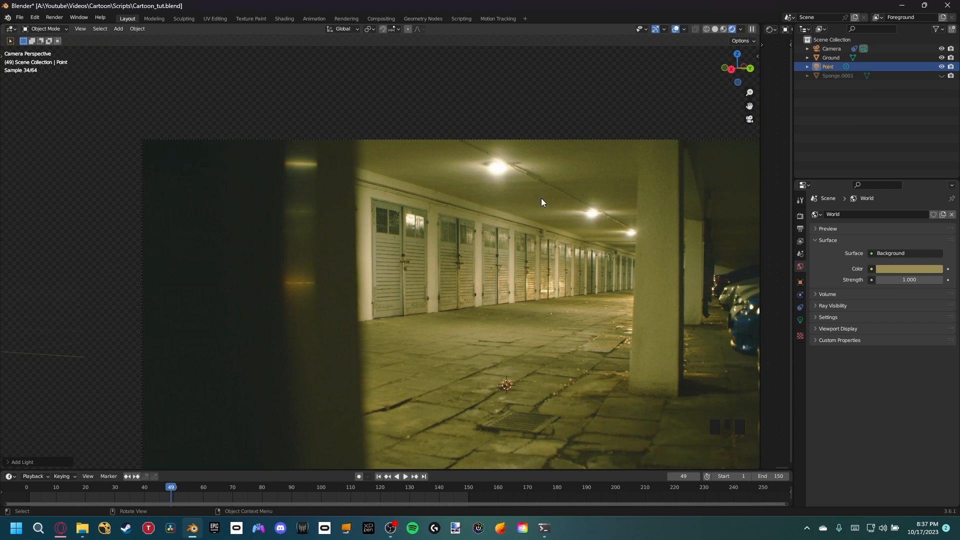
scroll(493, 290, up, 4)
scroll(509, 271, down, 2)
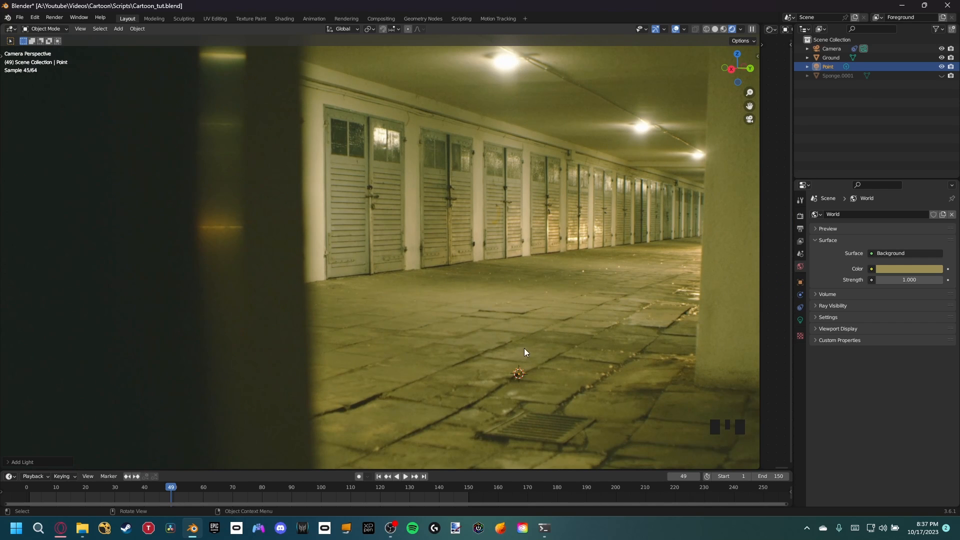
key(g)
key(shift+z)
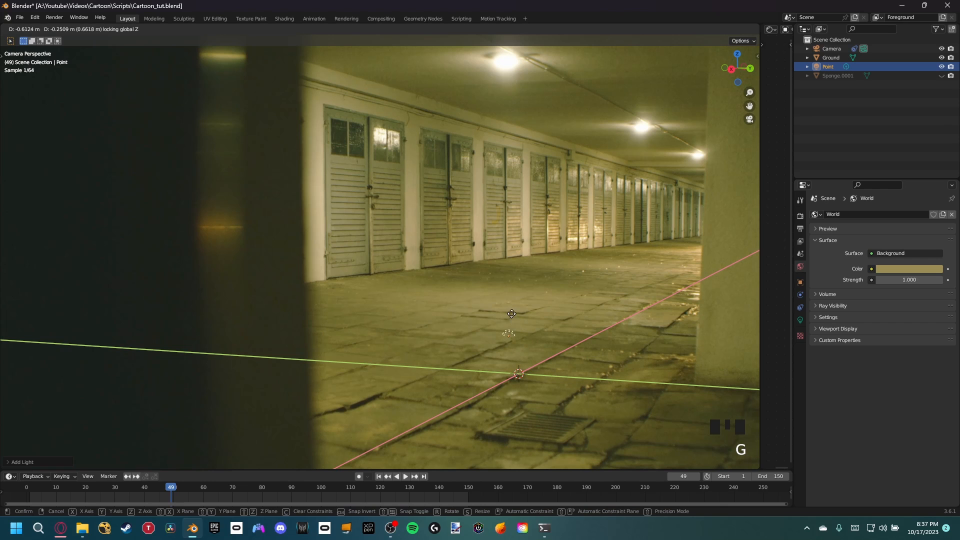
click(511, 306)
Step: Raise the point light along the Z axis onto the nearest ceiling lamp in the footage
shift+middle_drag(523, 325, 557, 343)
key(g)
key(z)
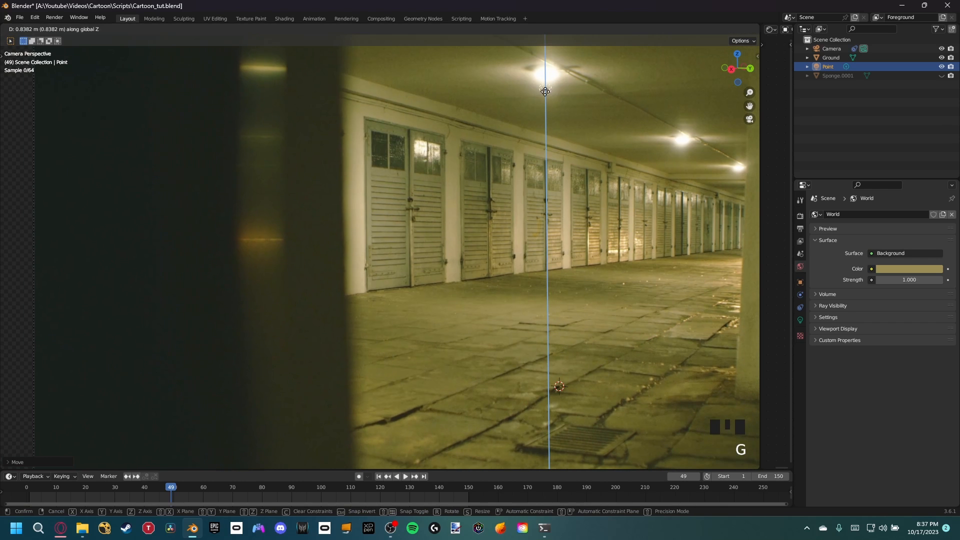
click(545, 75)
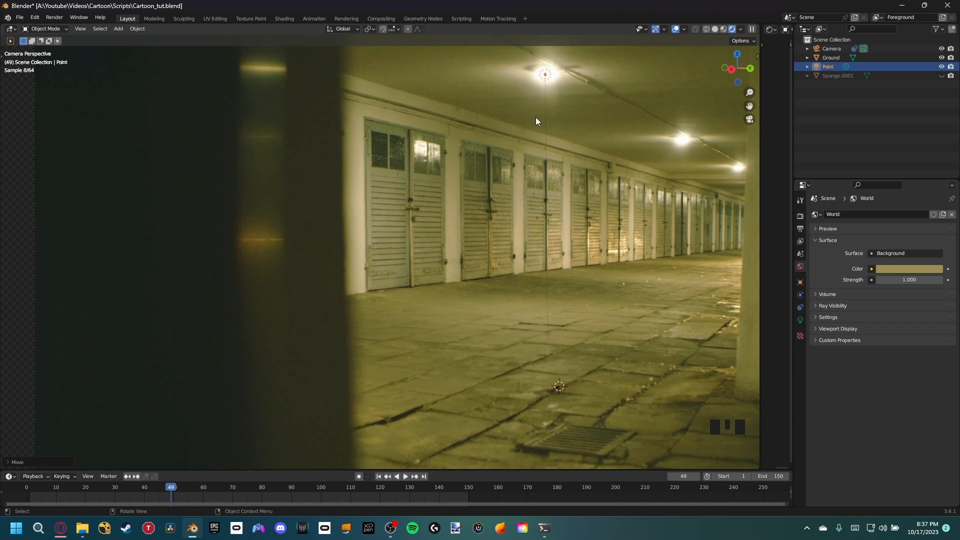
Step: Unhide the Sponge plane and check the shadow it casts on the floor
scroll(536, 253, up, 2)
shift+middle_drag(536, 253, 526, 272)
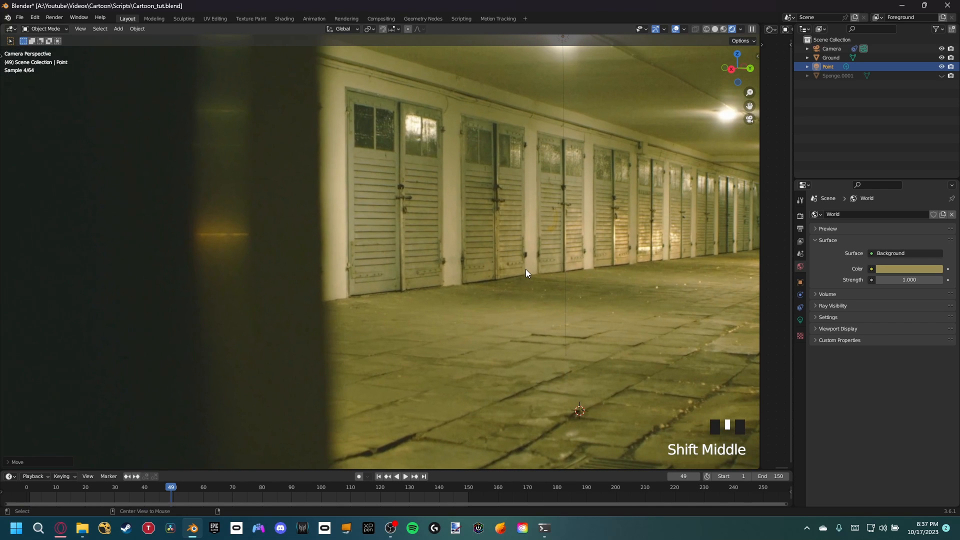
key(alt+h)
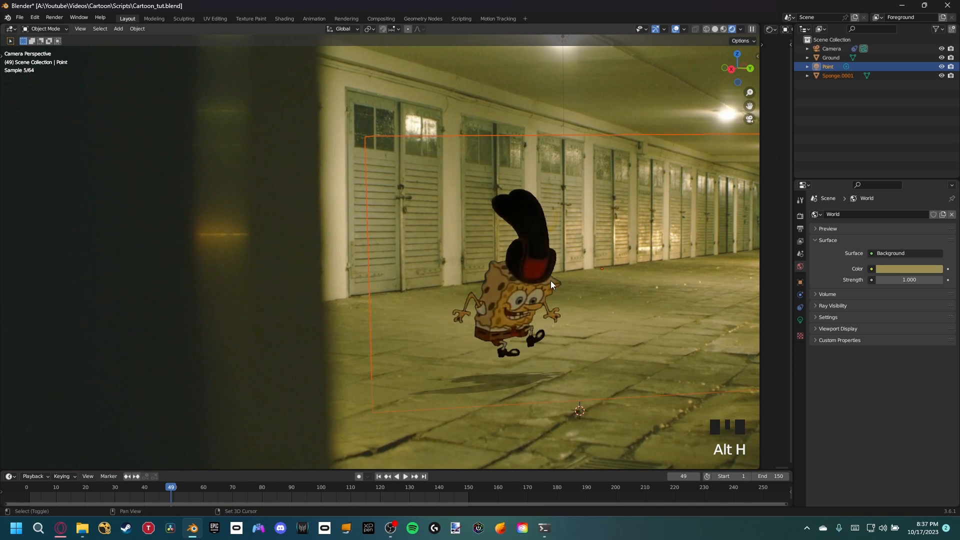
shift+middle_drag(551, 280, 539, 249)
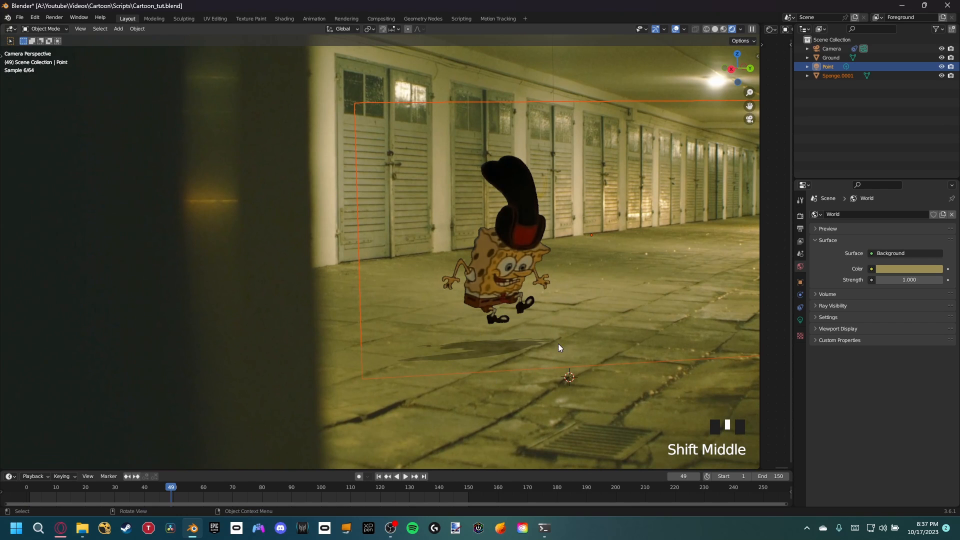
Step: Select the Ground object and examine its object Visibility settings, including Shadow Catcher, against the floor shadow
click(477, 393)
scroll(510, 205, down, 2)
click(443, 186)
click(394, 187)
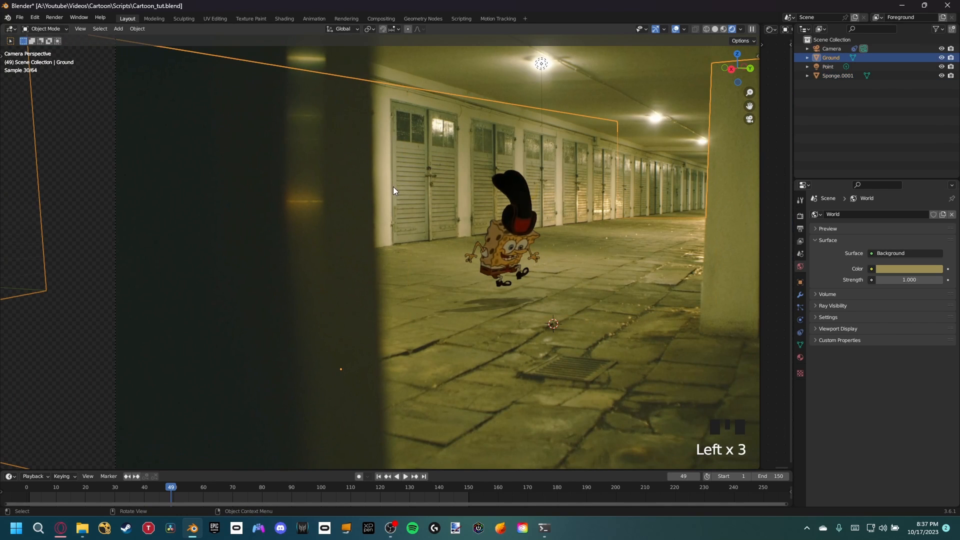
click(800, 282)
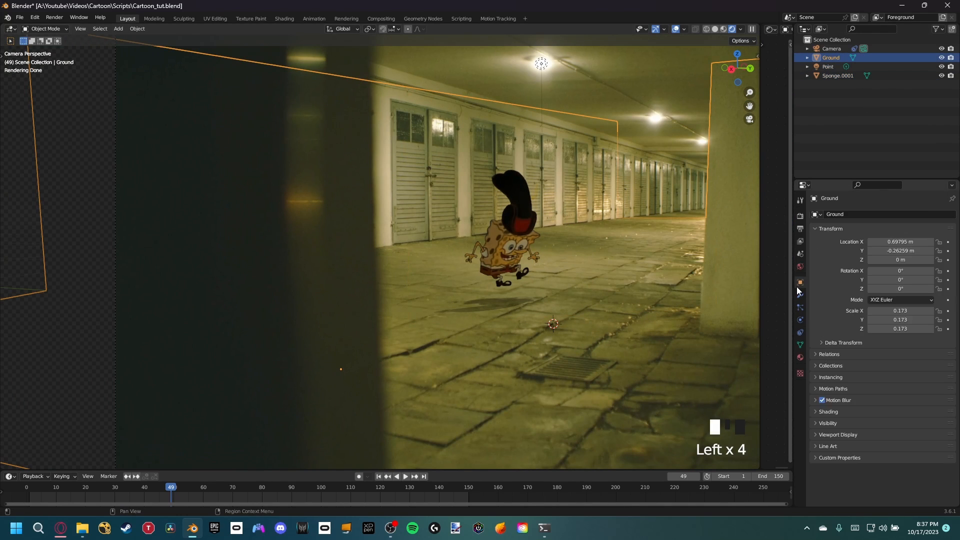
click(816, 423)
scroll(881, 388, down, 8)
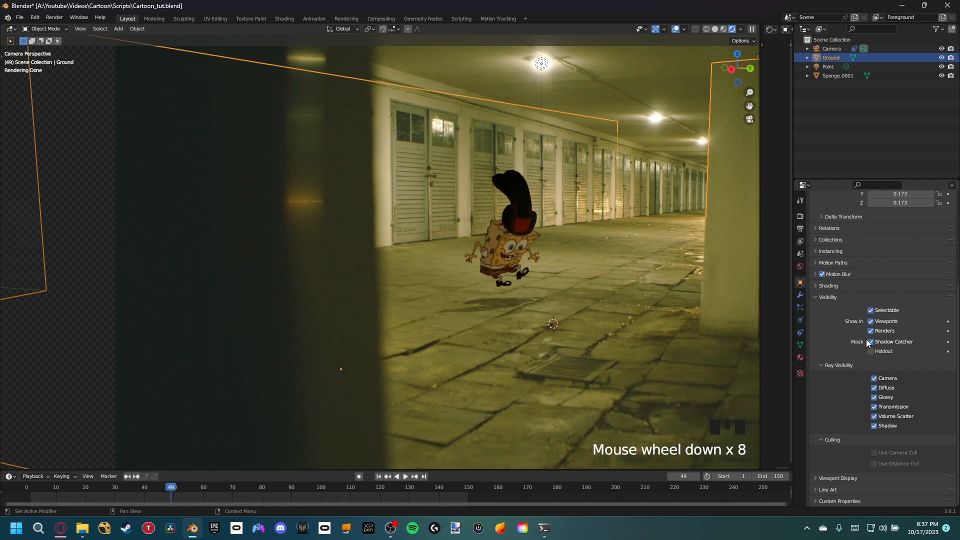
scroll(501, 264, up, 3)
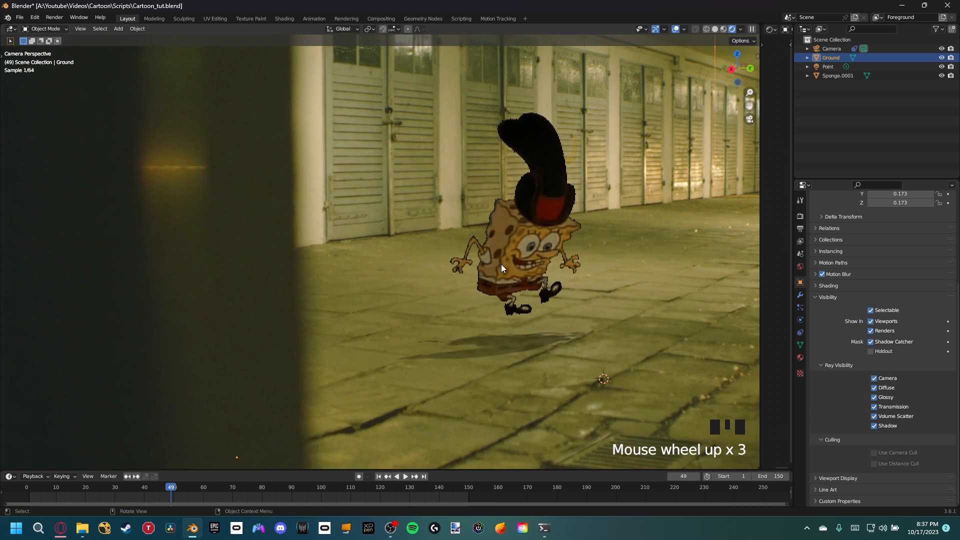
shift+middle_drag(501, 264, 446, 273)
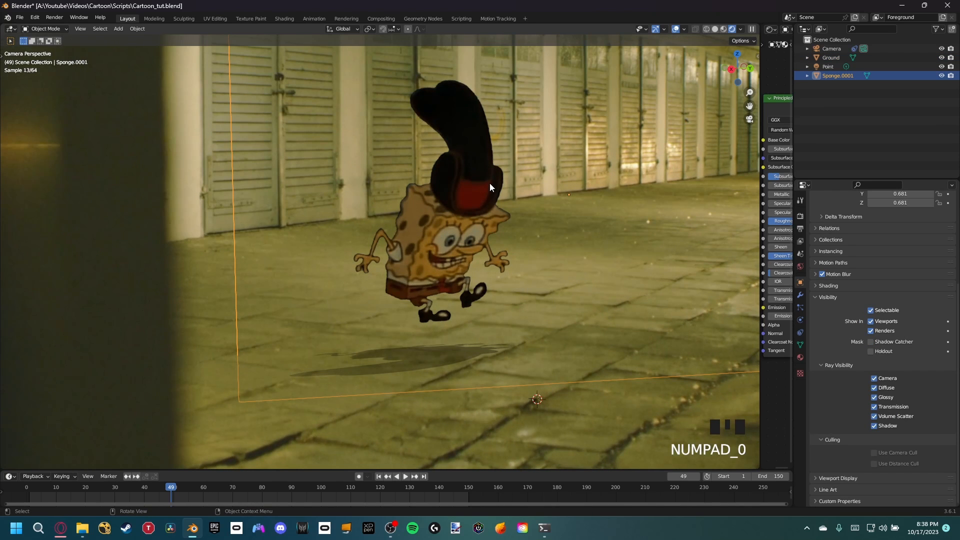
Step: Lower the Sponge plane along the Z axis toward its floor shadow and fine-tune its position at frame 57
key(g)
key(z)
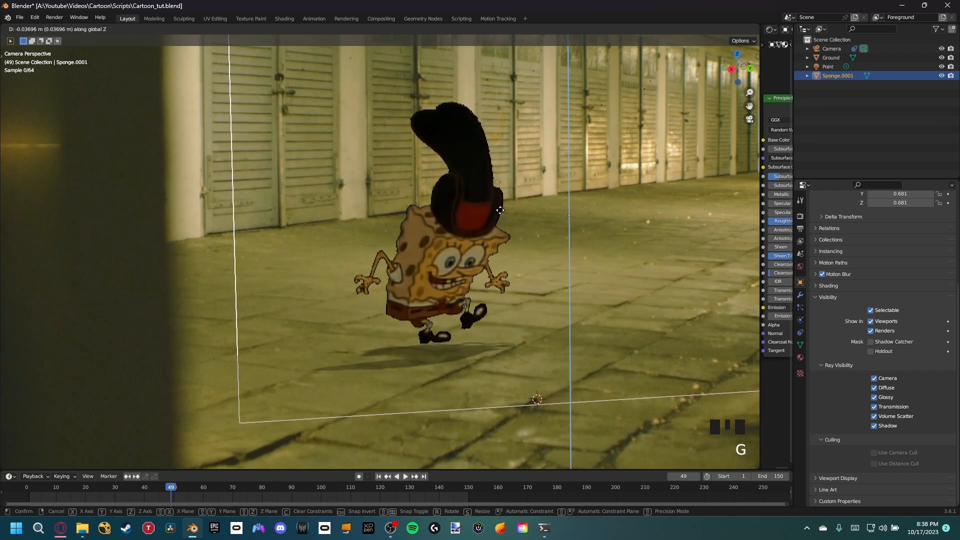
click(508, 212)
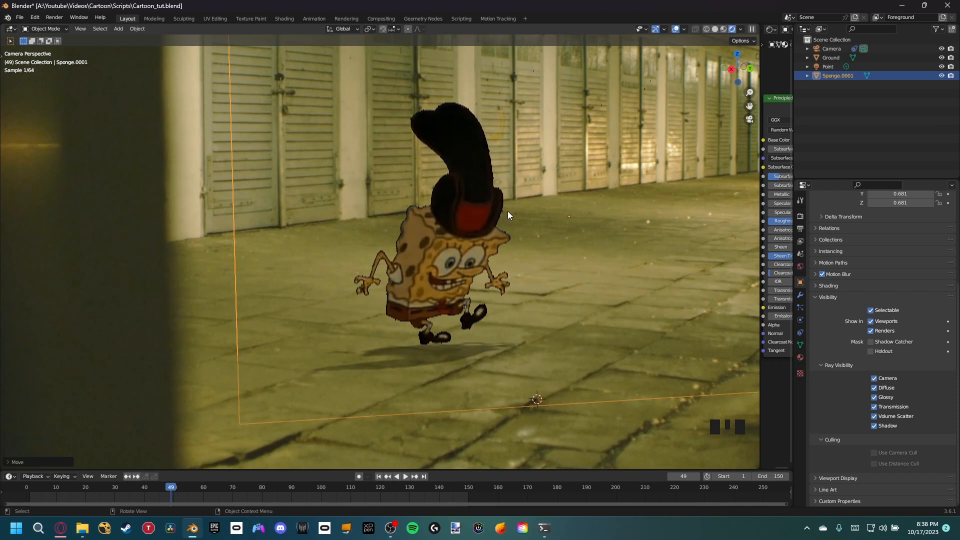
drag(171, 486, 194, 487)
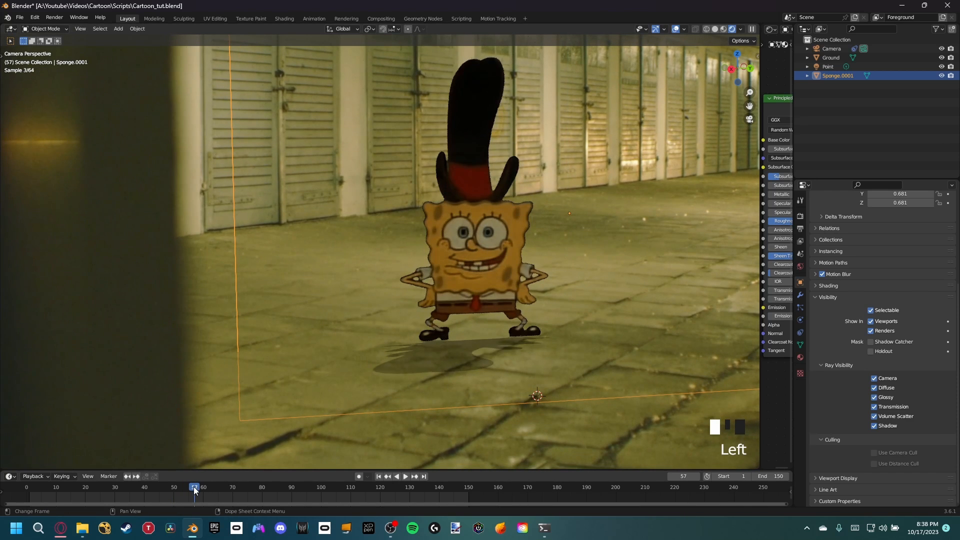
key(g)
click(491, 342)
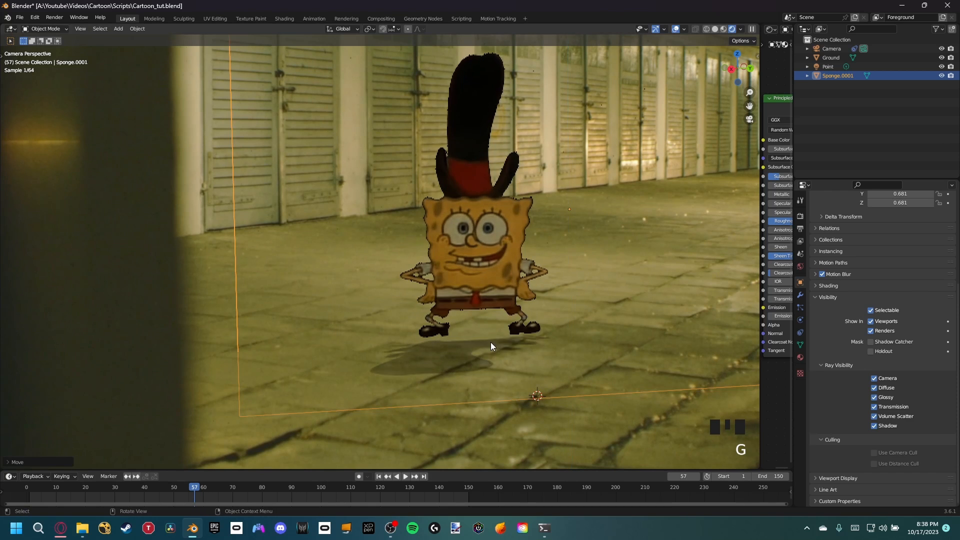
Step: In back orthographic view, draw a straight horizontal annotation line at ground level beneath SpongeBob's feet as a guide
scroll(448, 340, up, 4)
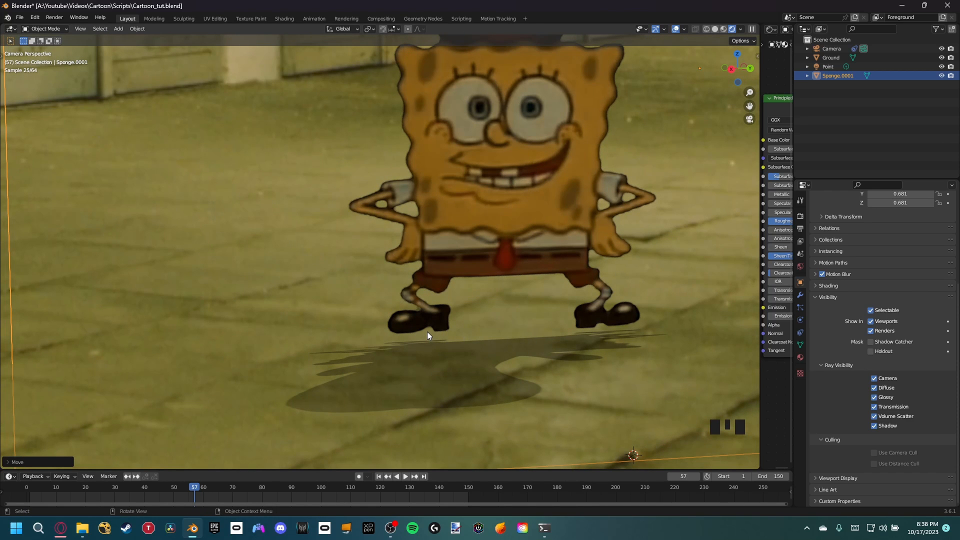
middle_drag(527, 292, 523, 287)
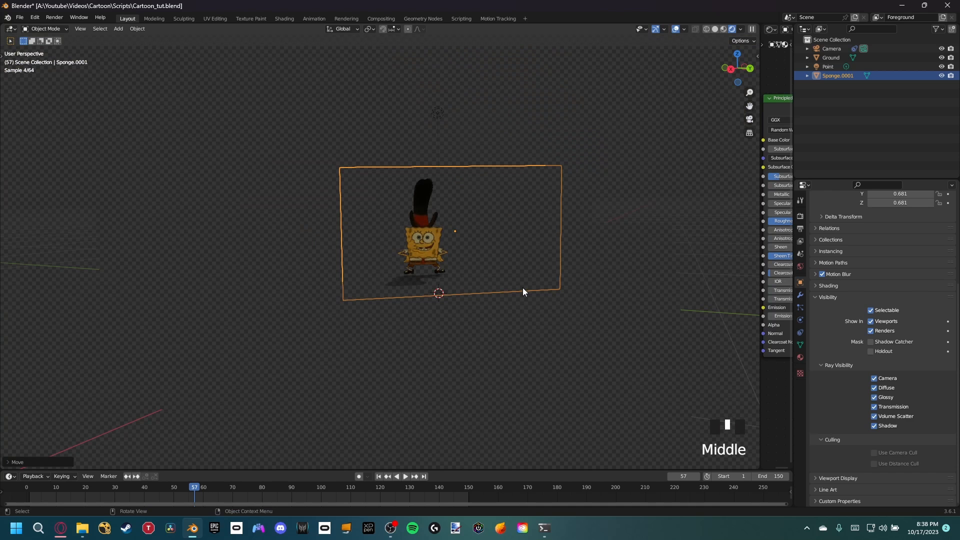
key(KP_1)
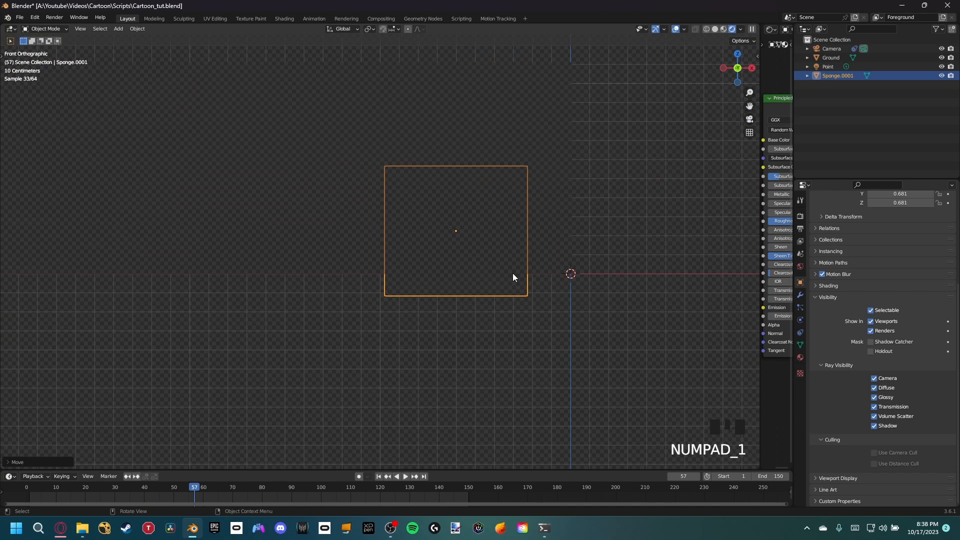
key(KP_0)
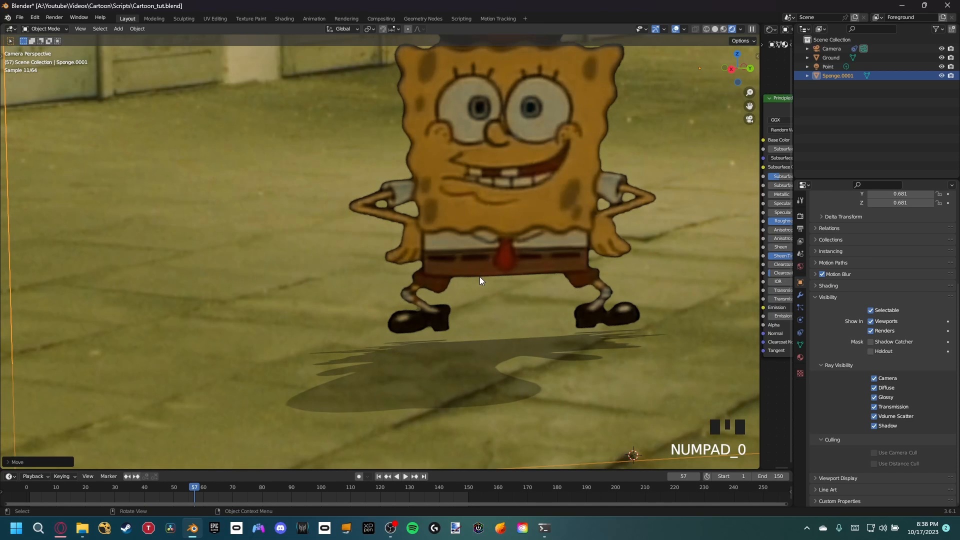
key(ctrl+KP_1)
scroll(299, 268, up, 8)
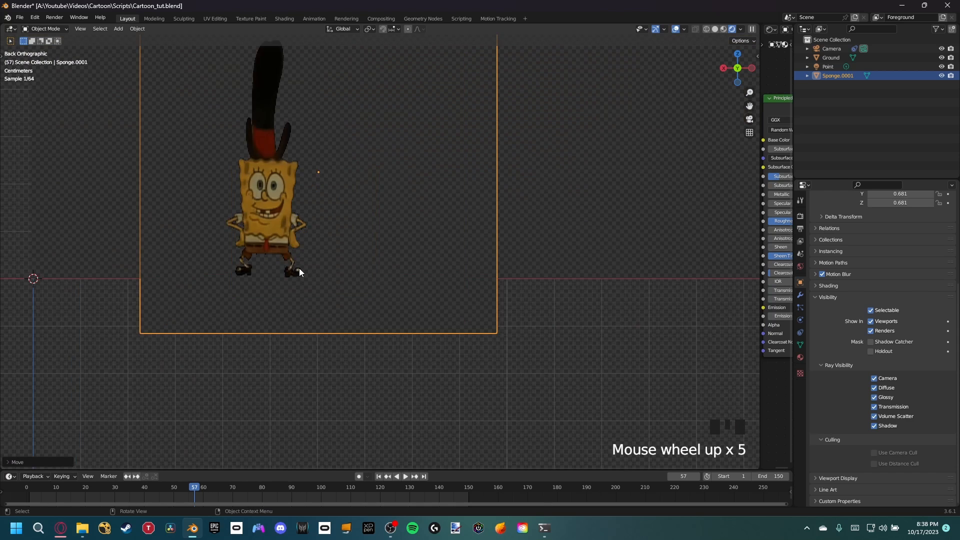
shift+middle_drag(284, 258, 451, 260)
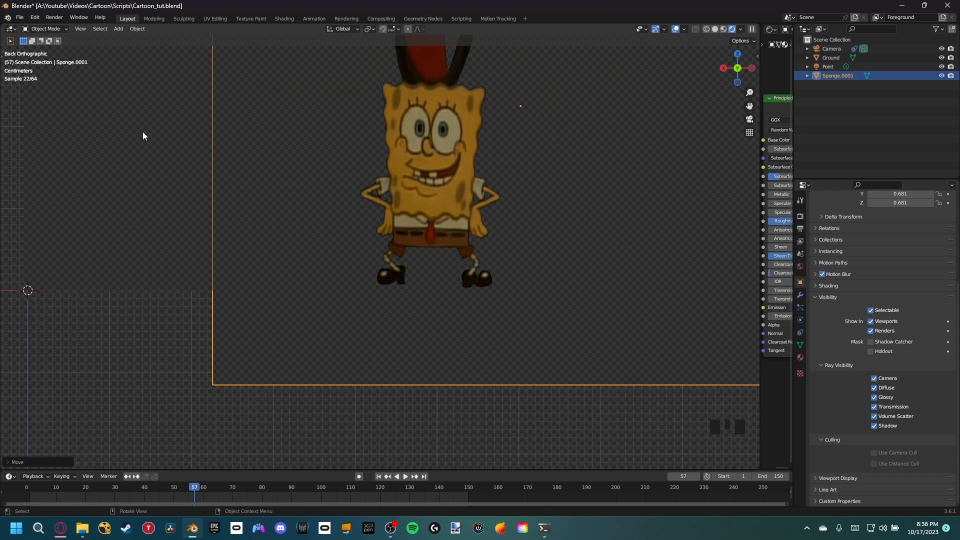
key(t)
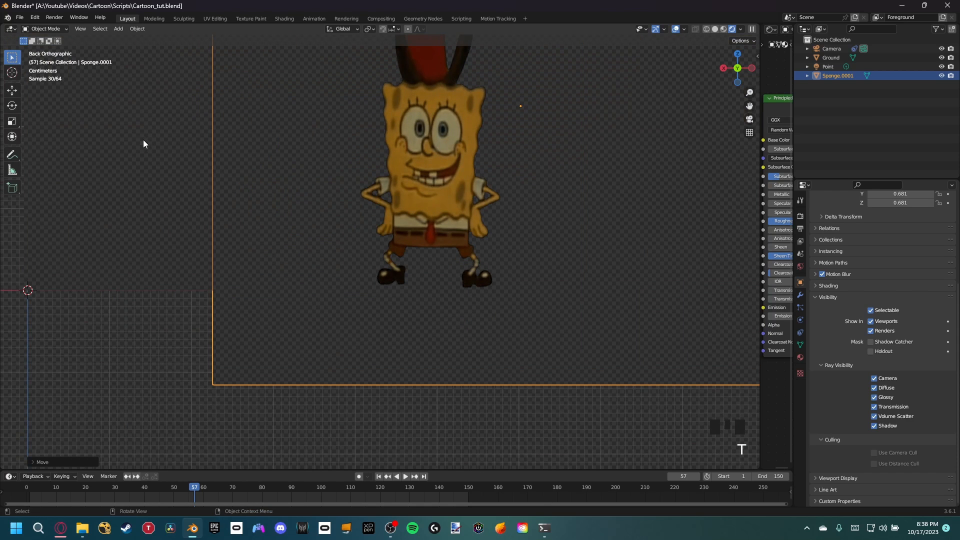
click(13, 155)
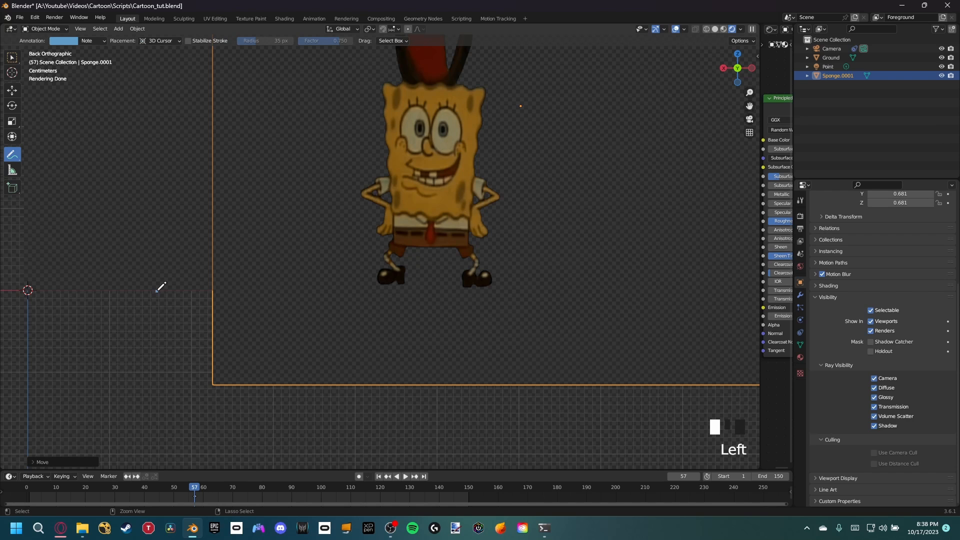
drag(171, 289, 198, 291)
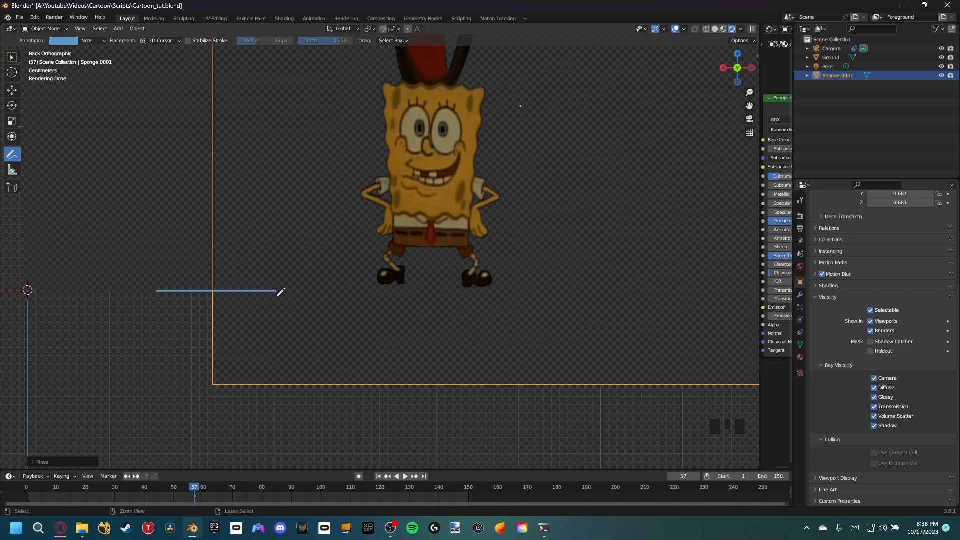
drag(373, 308, 672, 298)
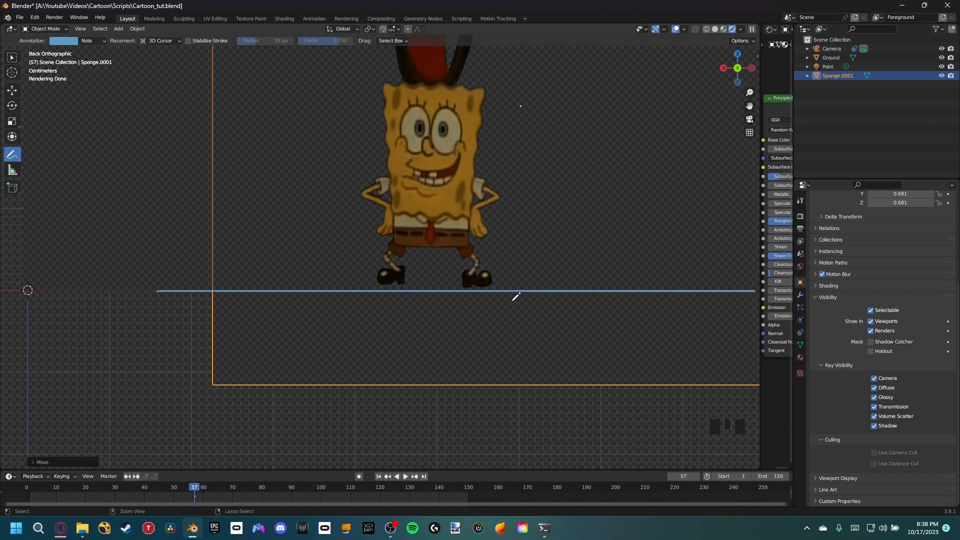
ctrl+drag(114, 311, 371, 311)
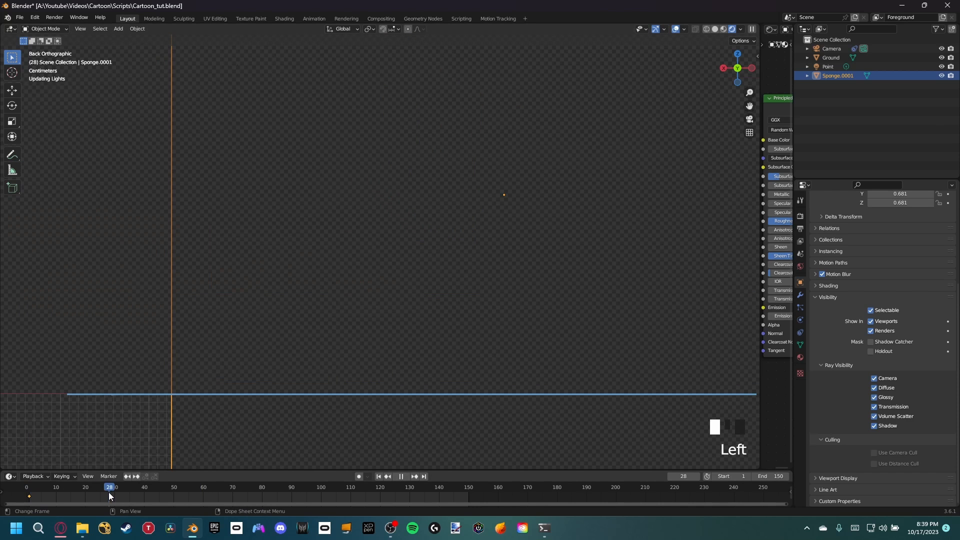
Step: Compare SpongeBob's feet with the guide line at frames 90 and 45, and tilt the Sponge plane slightly to match it
mouse_move(109, 492)
mouse_down()
mouse_move(341, 486)
mouse_move(71, 508)
mouse_move(292, 495)
mouse_up()
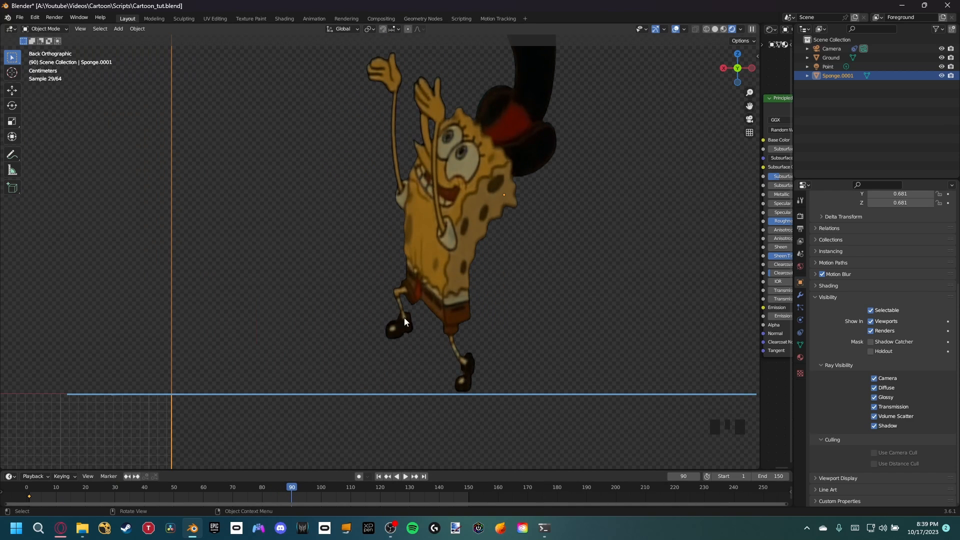
drag(280, 485, 162, 494)
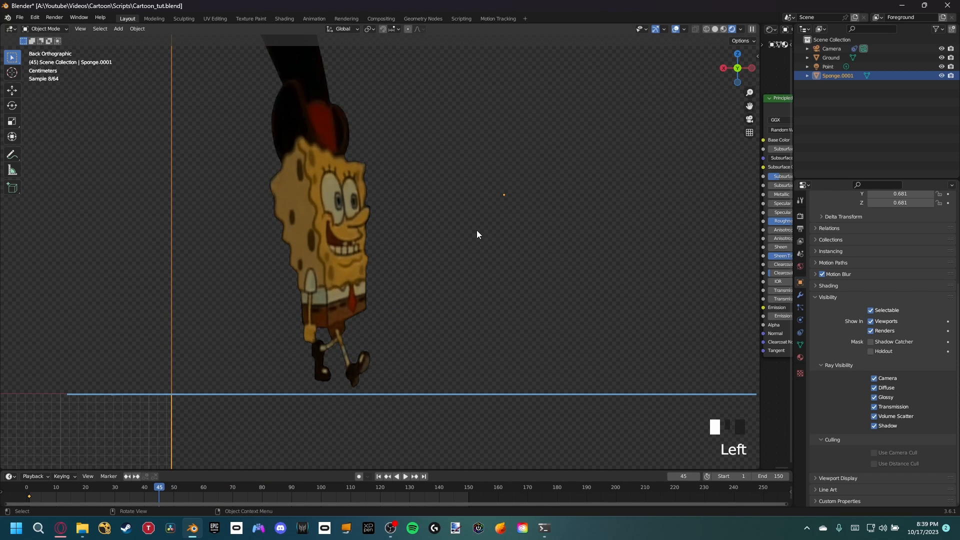
scroll(467, 190, down, 1)
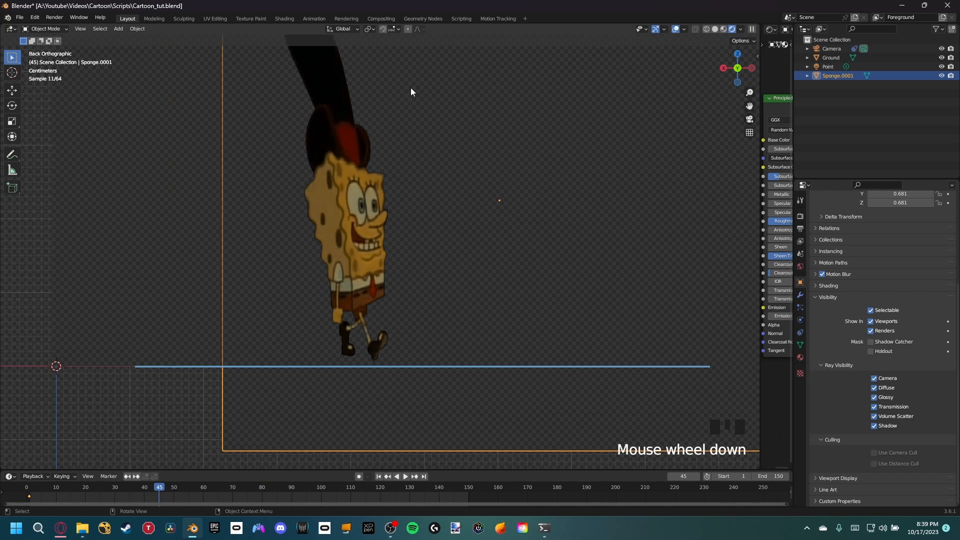
key(r)
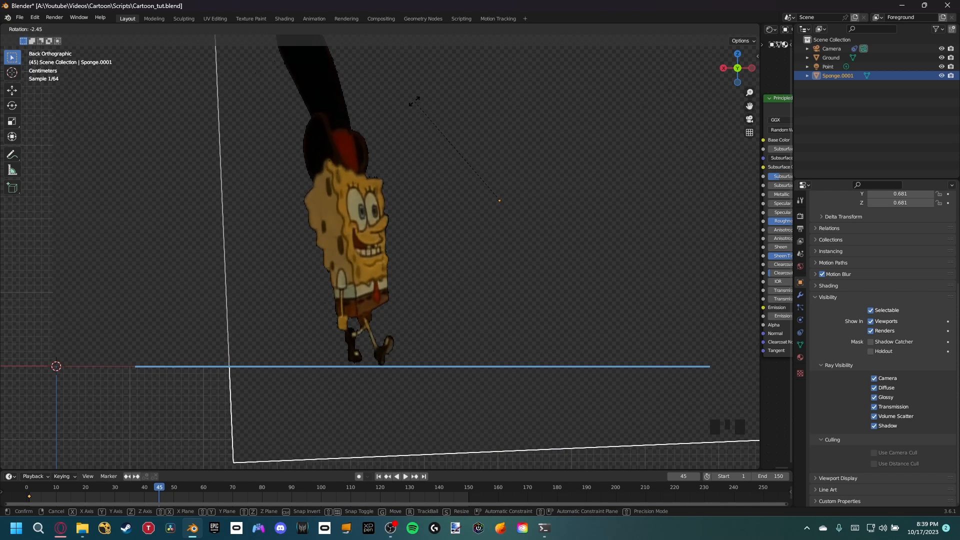
click(436, 158)
key(g)
key(z)
click(460, 165)
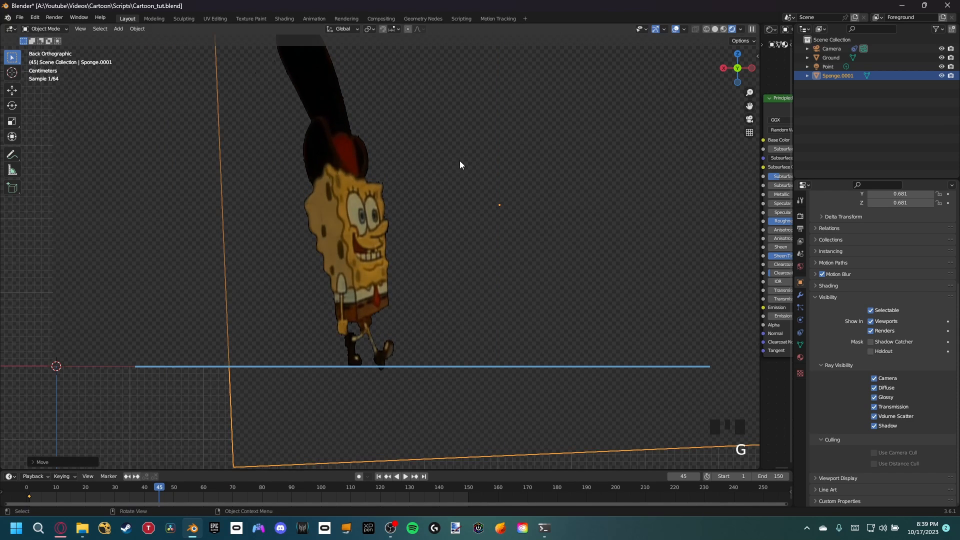
key(ctrl+z)
Step: Adjust the tilted Sponge plane's height along the Z axis so the feet meet the guide line at frame 45
key(g)
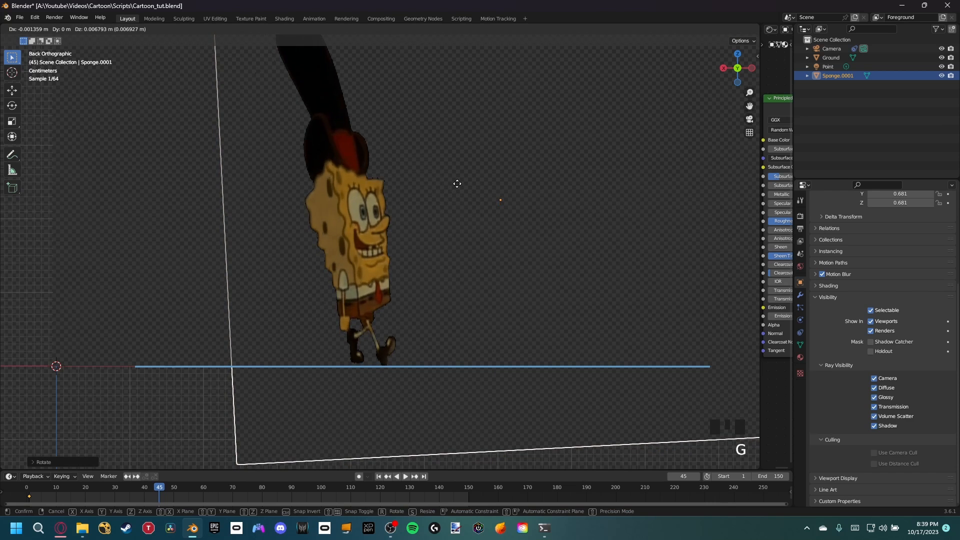
key(z)
click(457, 184)
Step: At frame 33, rotate the Sponge plane with trackball rotation so the planted foot rests on the guide line
drag(228, 487, 124, 491)
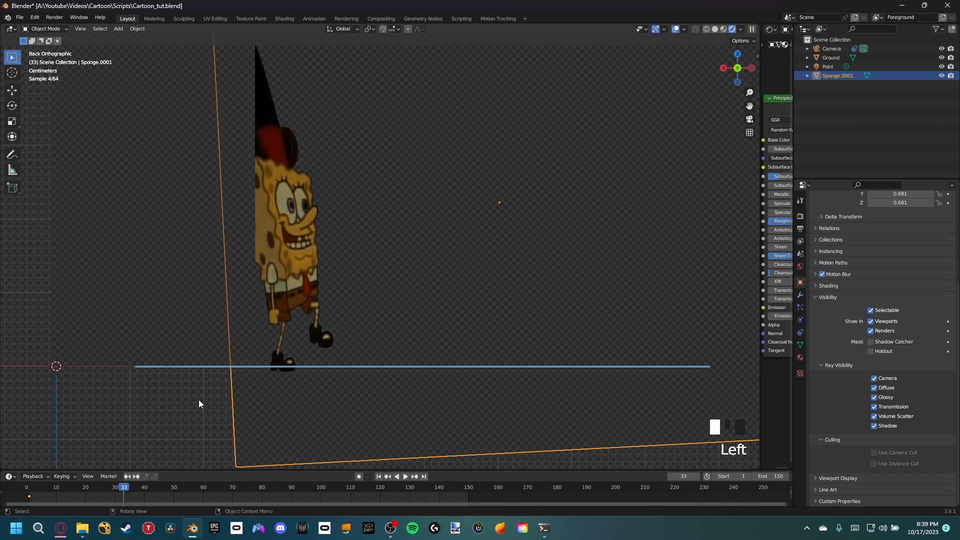
key(r)
key(z)
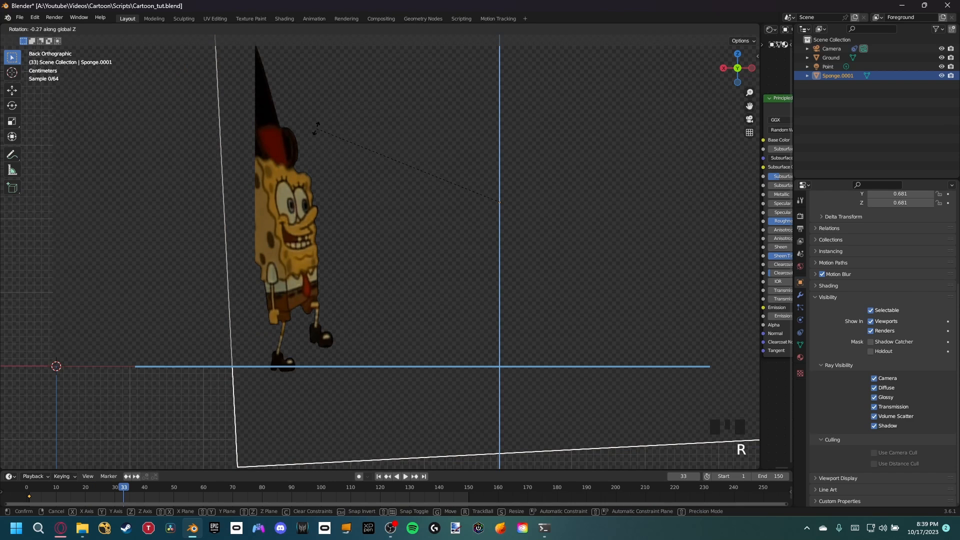
key(r)
click(364, 121)
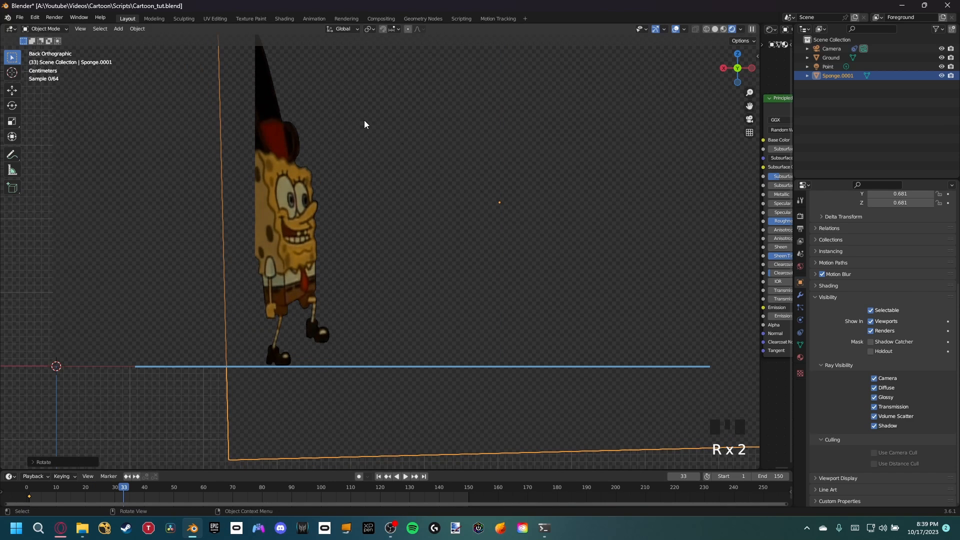
Step: Check the feet against the guide line at frame 69, delete the Note annotation layer and return to the selection tool
drag(123, 486, 230, 502)
click(8, 159)
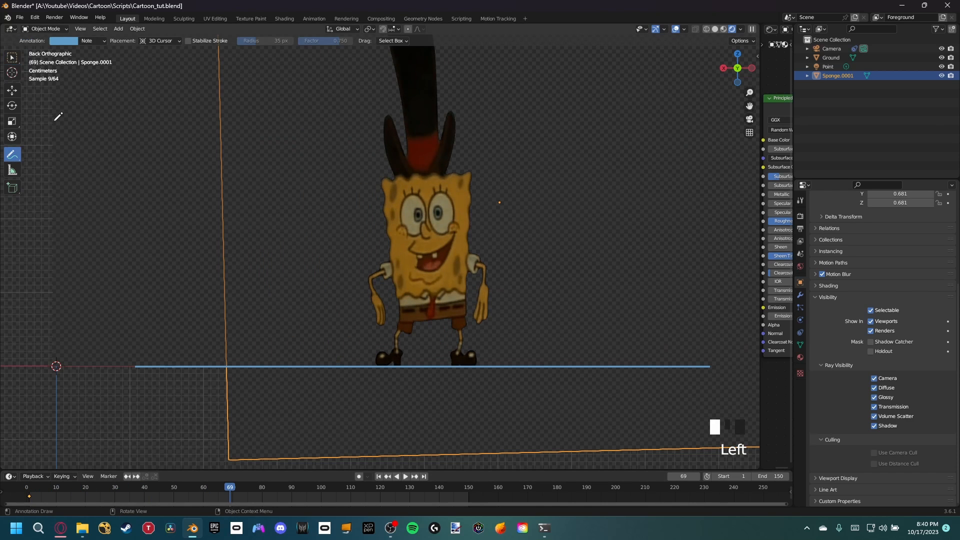
click(95, 41)
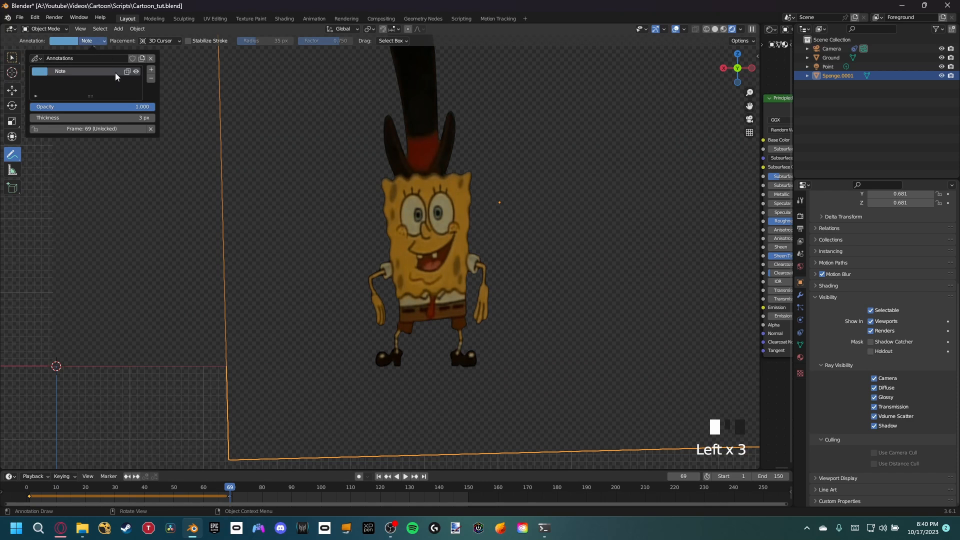
click(151, 80)
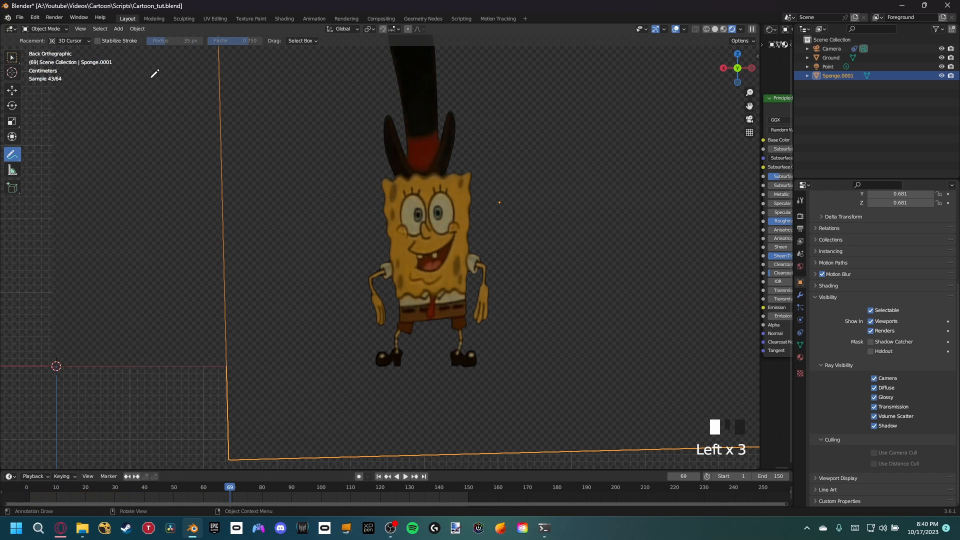
click(12, 58)
Step: Check SpongeBob's feet against the floor shadow through the camera at frames 69 and 59
key(KP_0)
scroll(393, 194, down, 2)
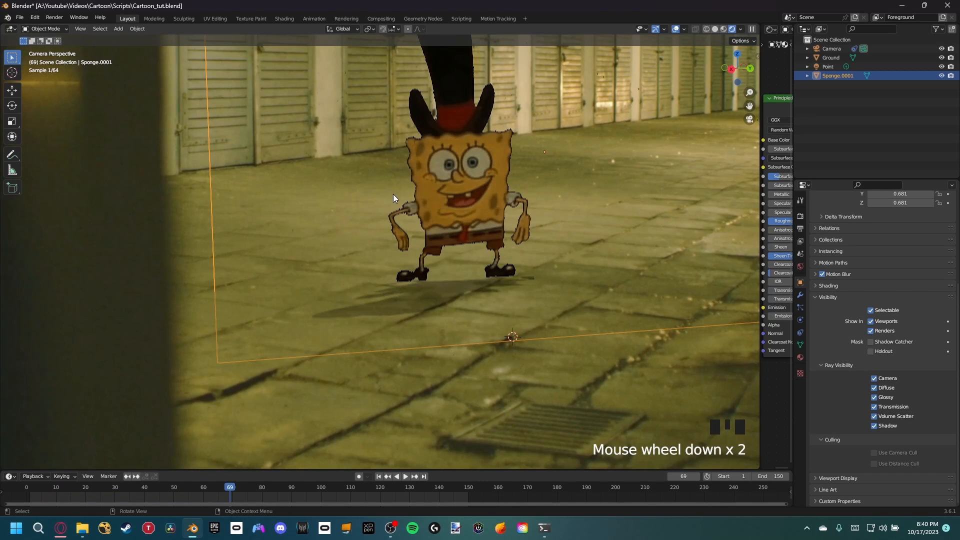
shift+middle_drag(393, 194, 412, 292)
scroll(379, 321, up, 2)
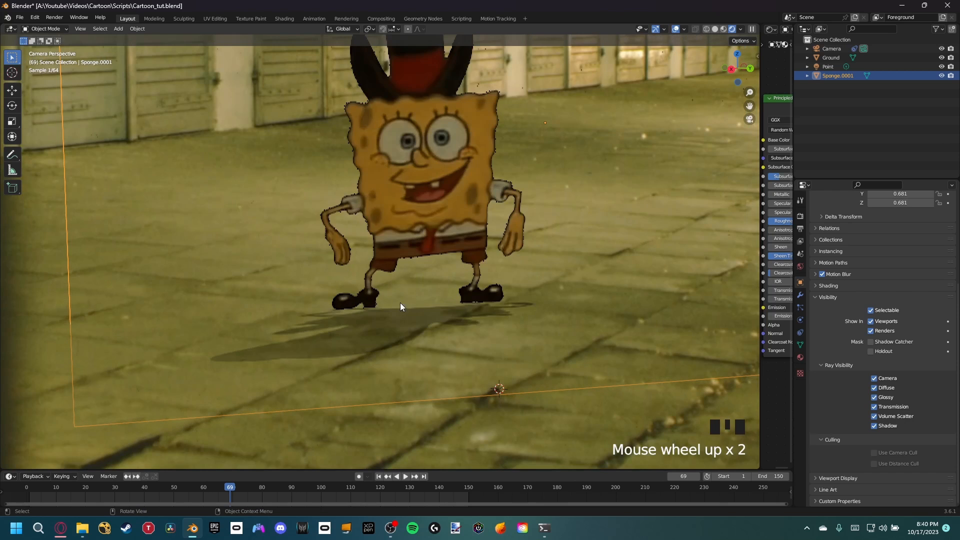
shift+middle_drag(386, 332, 381, 363)
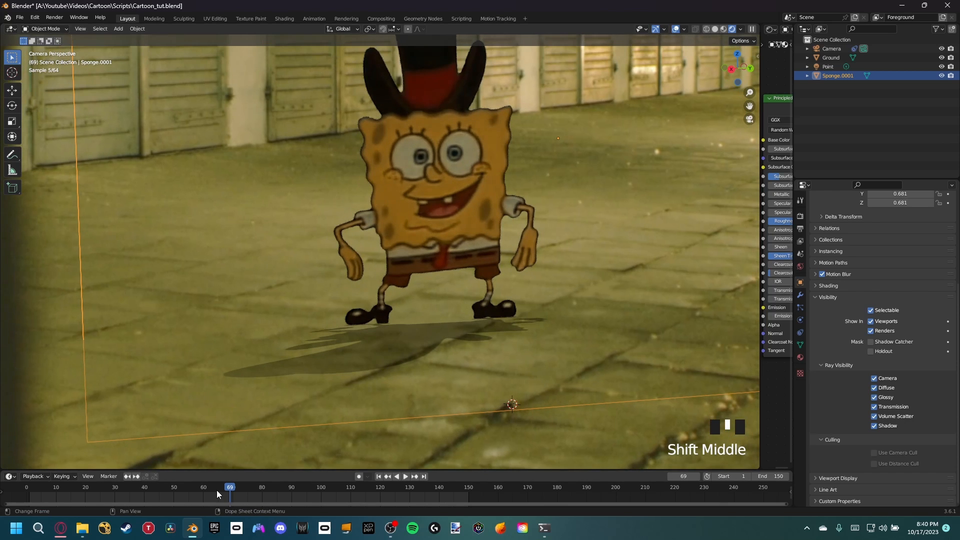
click(213, 488)
click(200, 488)
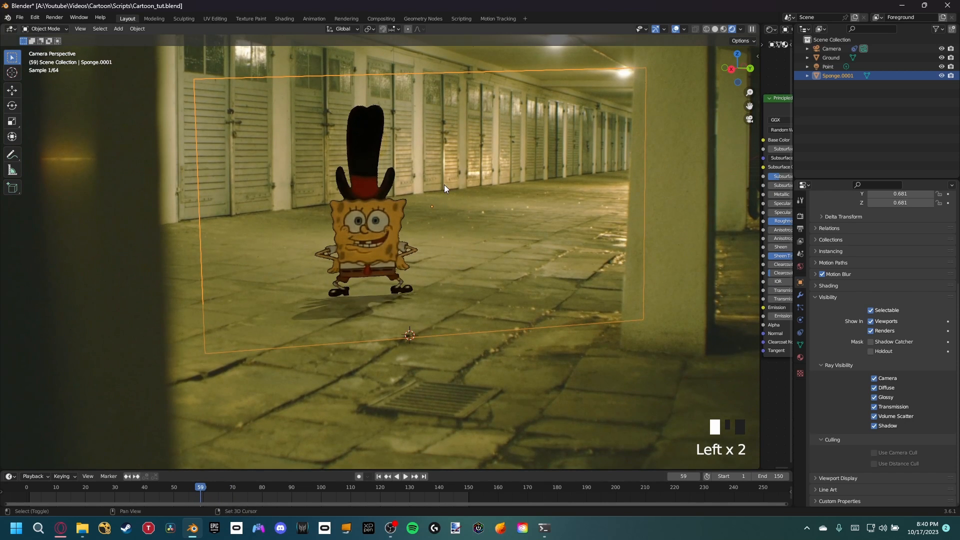
Step: Select the point light on the ceiling lamp and raise its Radius slightly to soften the floor shadow
shift+middle_drag(444, 188, 398, 97)
scroll(413, 75, down, 2)
click(386, 59)
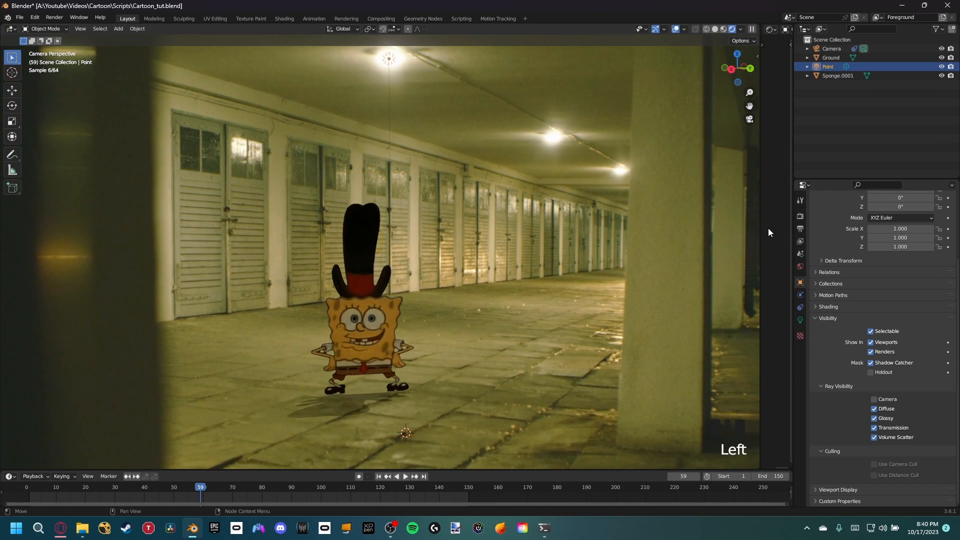
click(801, 320)
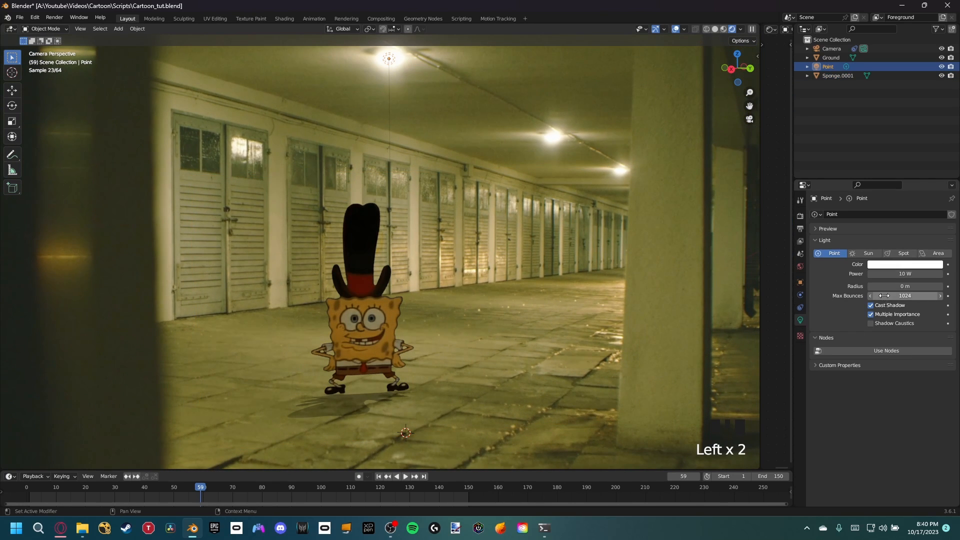
drag(900, 287, 905, 287)
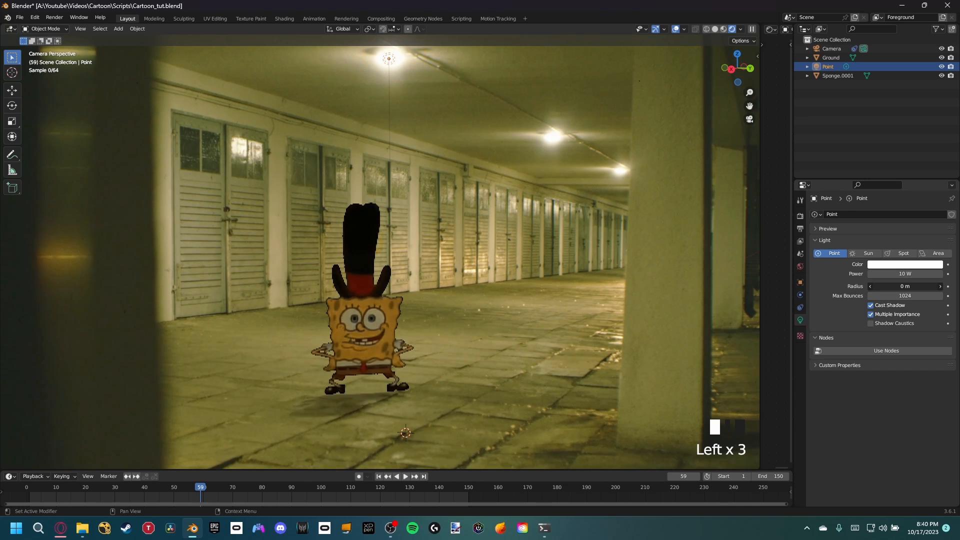
Step: Compare the pillar's floor shadow with SpongeBob's, and set the point light's Radius to 0.02 m and Power to about 37.1 W
shift+middle_drag(656, 356, 491, 239)
scroll(599, 369, up, 6)
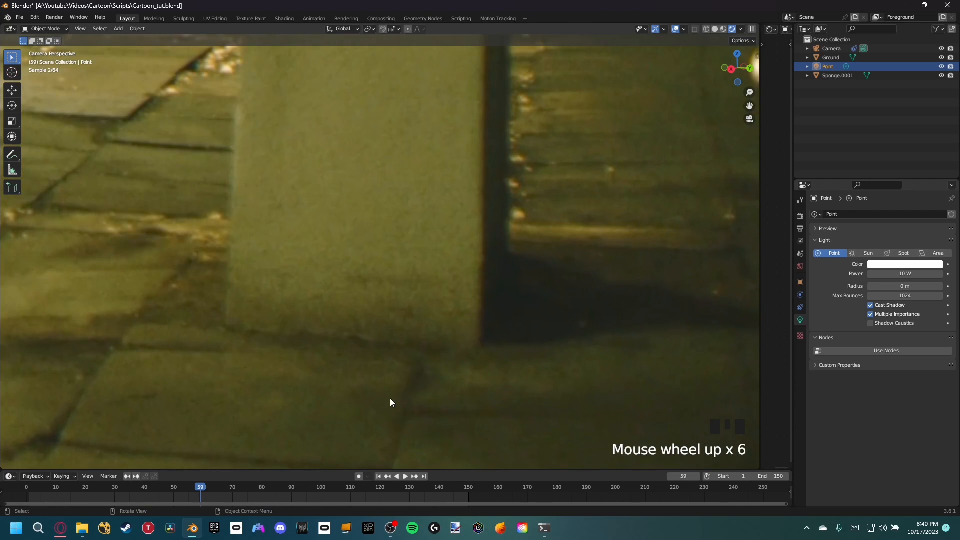
scroll(460, 441, down, 2)
scroll(392, 395, down, 2)
shift+middle_drag(259, 343, 495, 240)
drag(934, 286, 940, 286)
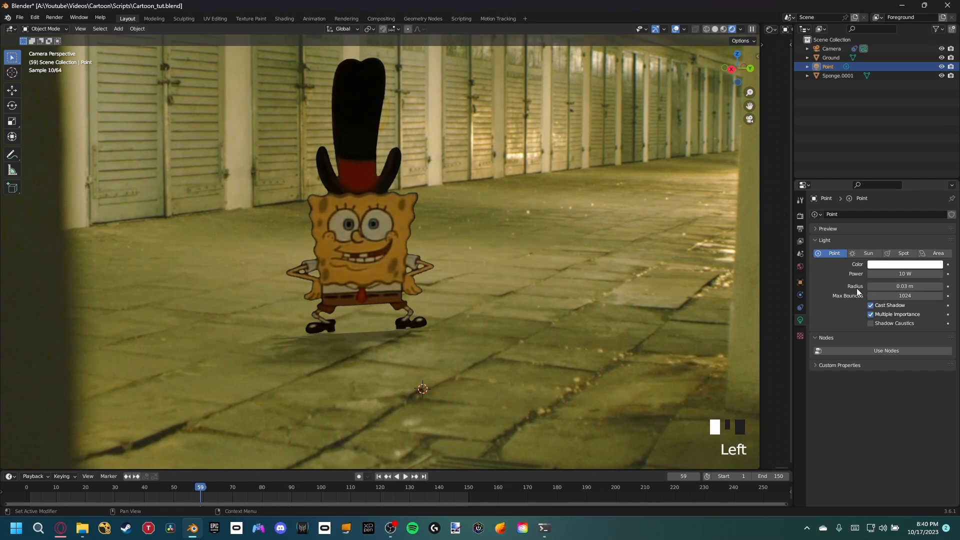
click(872, 286)
drag(902, 274, 920, 274)
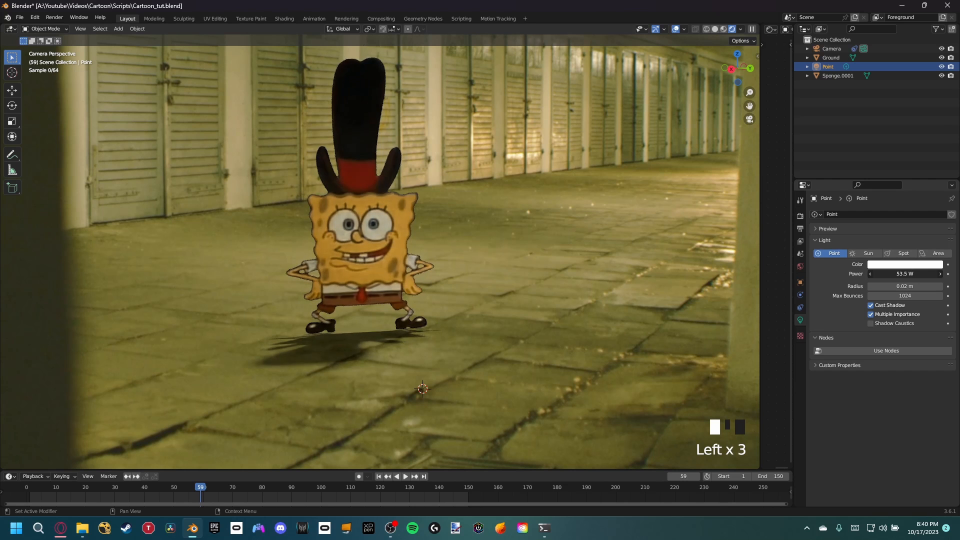
Step: Examine SpongeBob's brightness and shadow softness against the garage floor and pillar at frame 59, both close up and from afar
scroll(568, 263, down, 3)
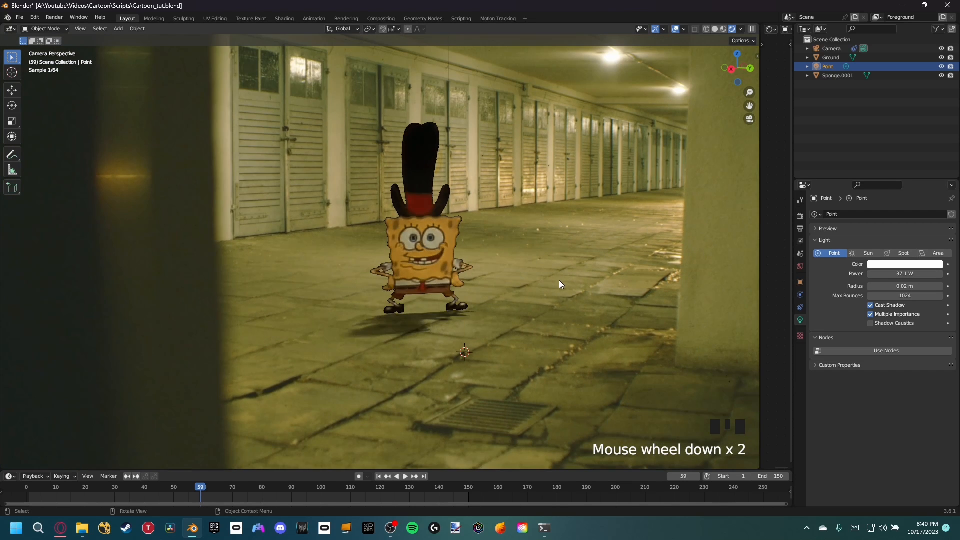
shift+middle_drag(556, 322, 533, 344)
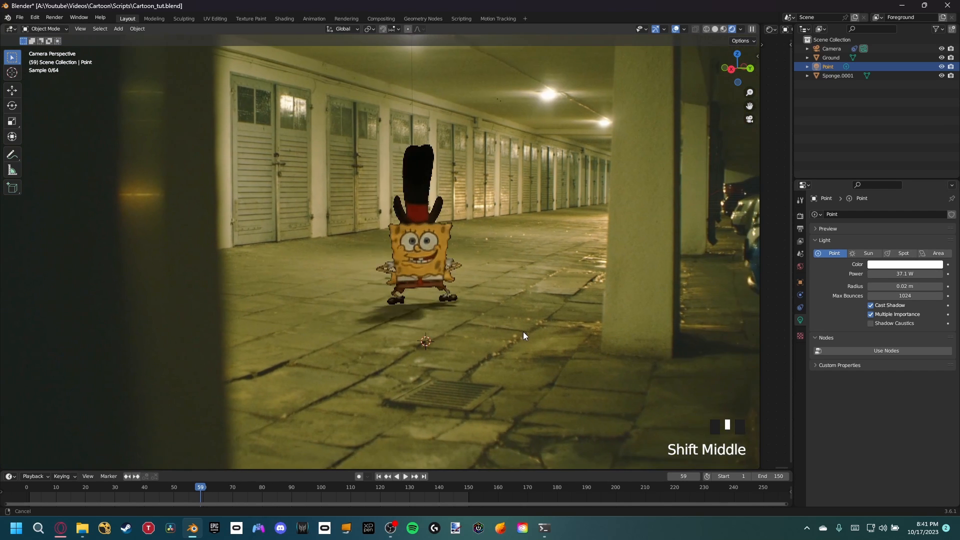
scroll(533, 344, down, 1)
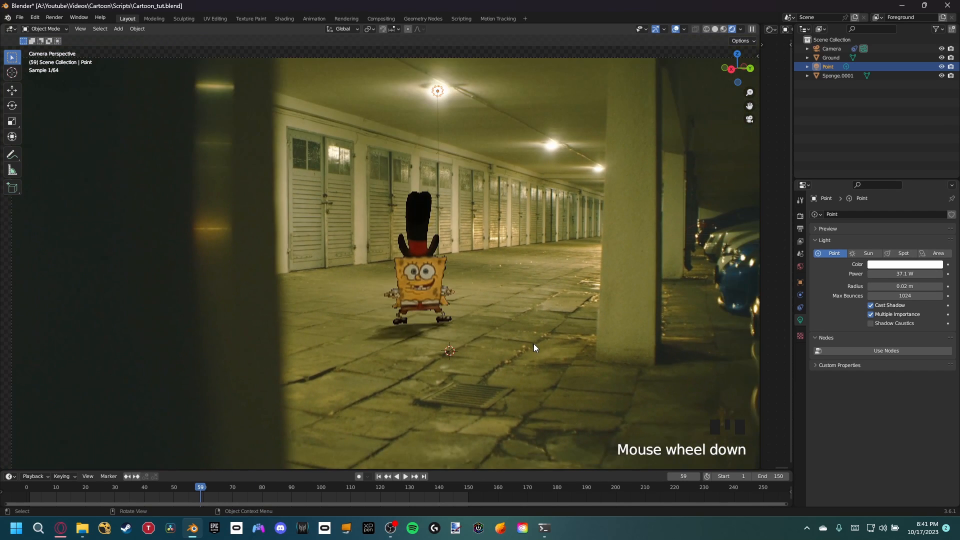
scroll(533, 344, up, 1)
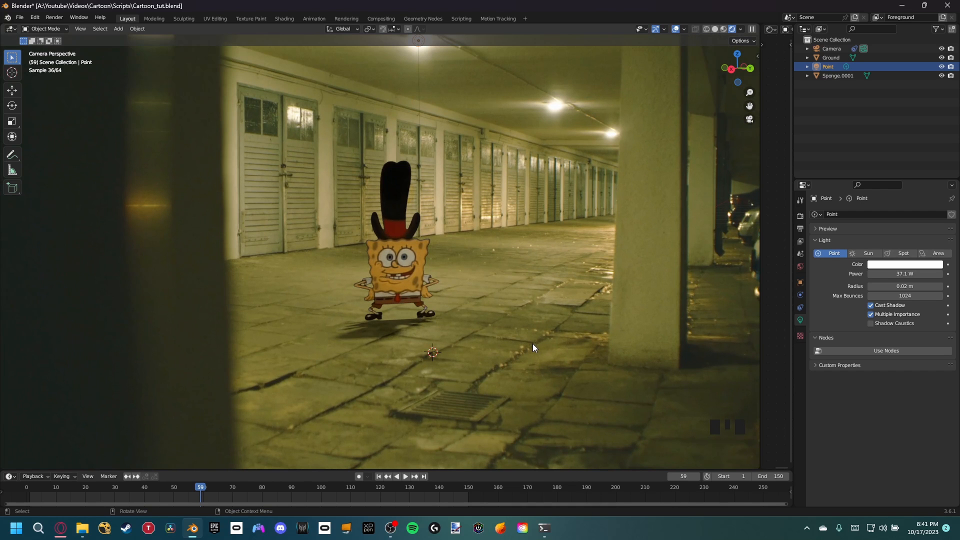
scroll(525, 277, down, 4)
shift+middle_drag(525, 277, 475, 213)
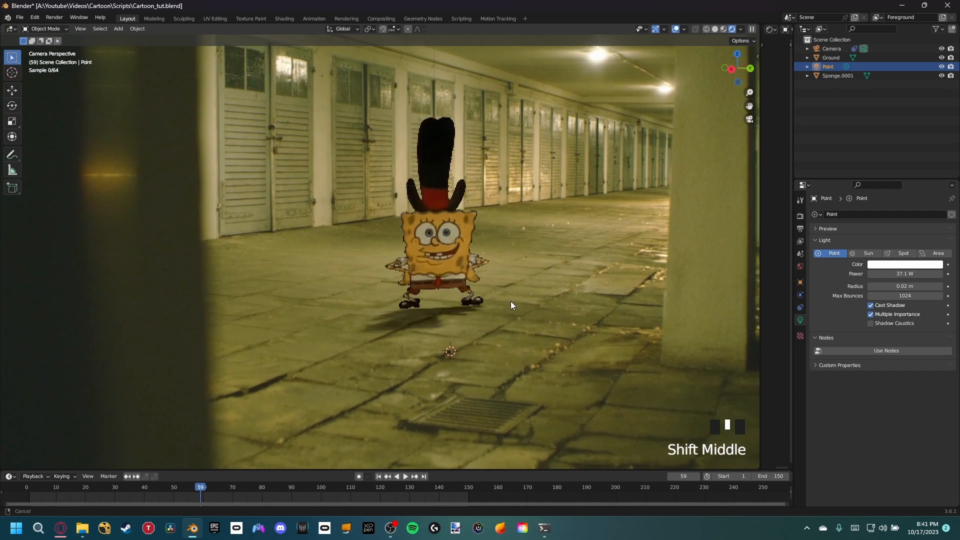
scroll(451, 261, up, 3)
shift+middle_drag(451, 261, 470, 266)
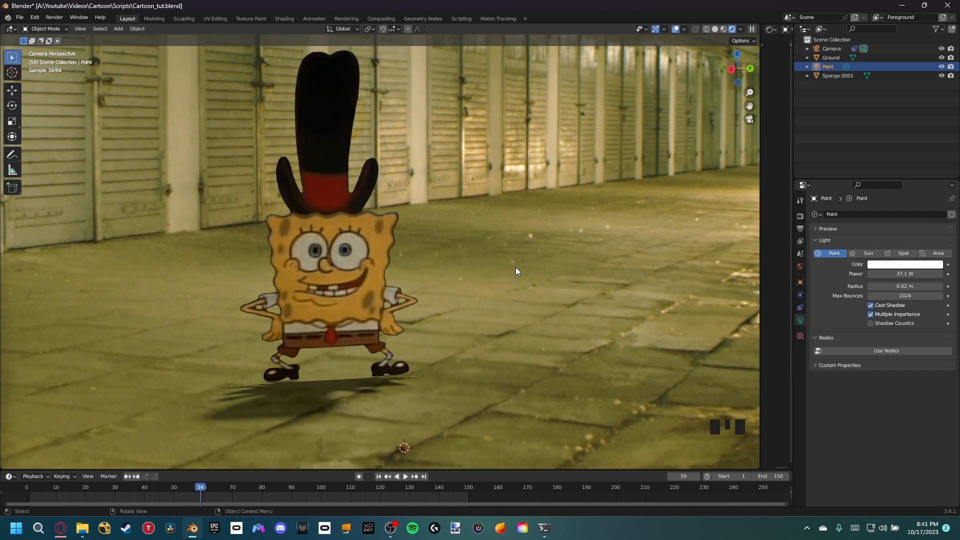
scroll(489, 232, down, 4)
shift+middle_drag(442, 230, 492, 224)
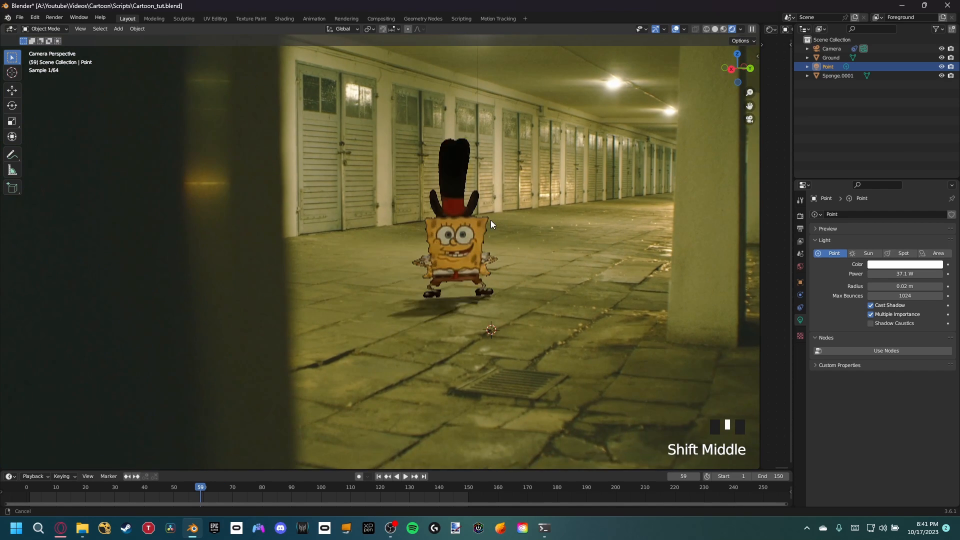
scroll(502, 248, up, 5)
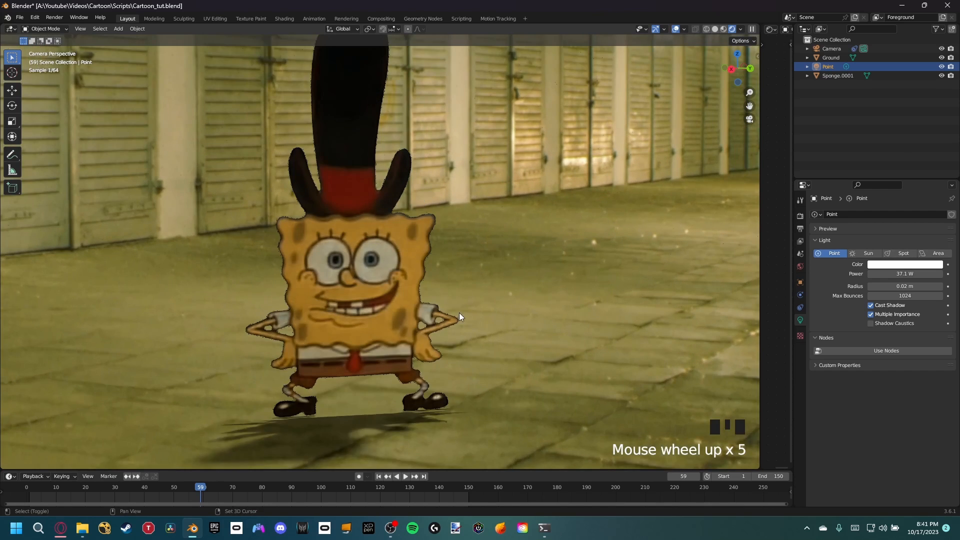
shift+middle_drag(459, 313, 308, 15)
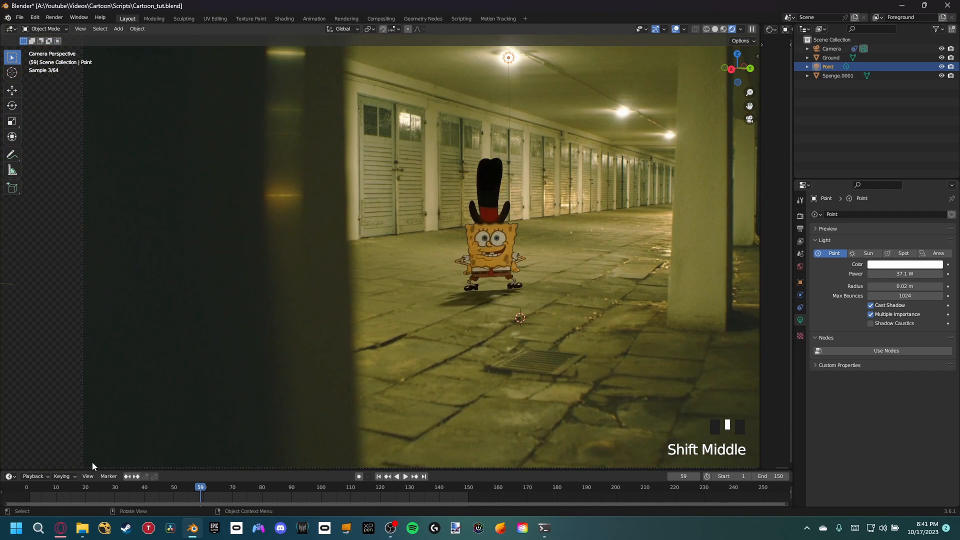
Step: Play the shot from frame 7 to check the shadow, and scrub back to frame 26 where SpongeBob enters
key(space)
click(48, 492)
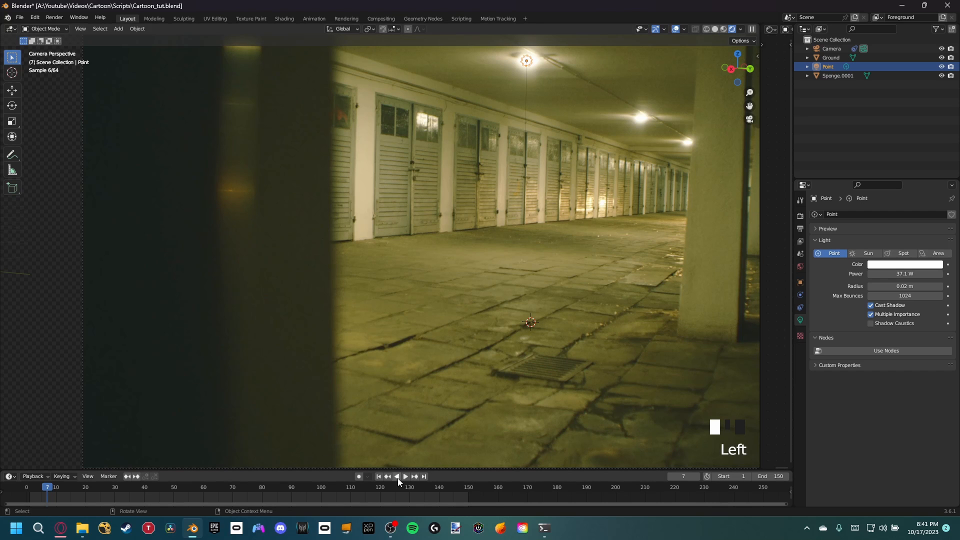
click(406, 478)
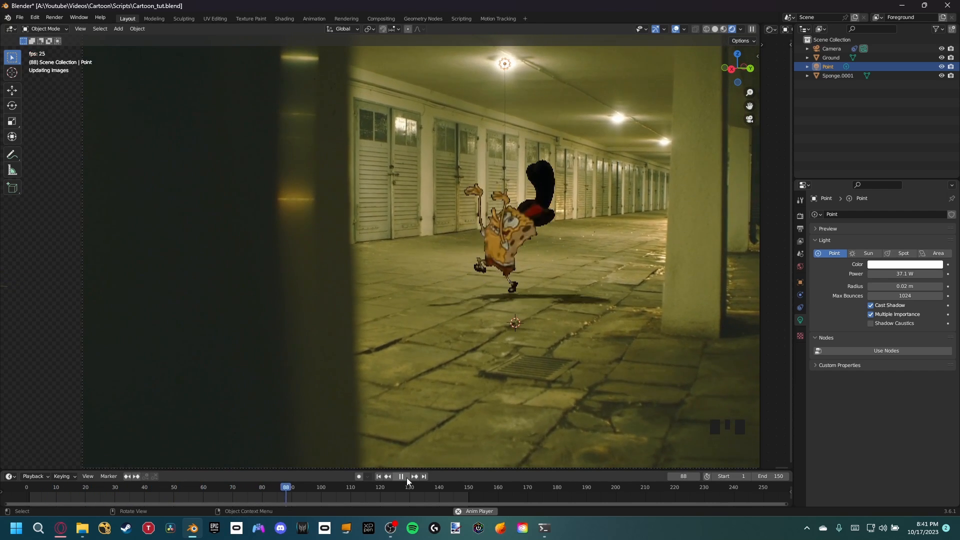
click(406, 478)
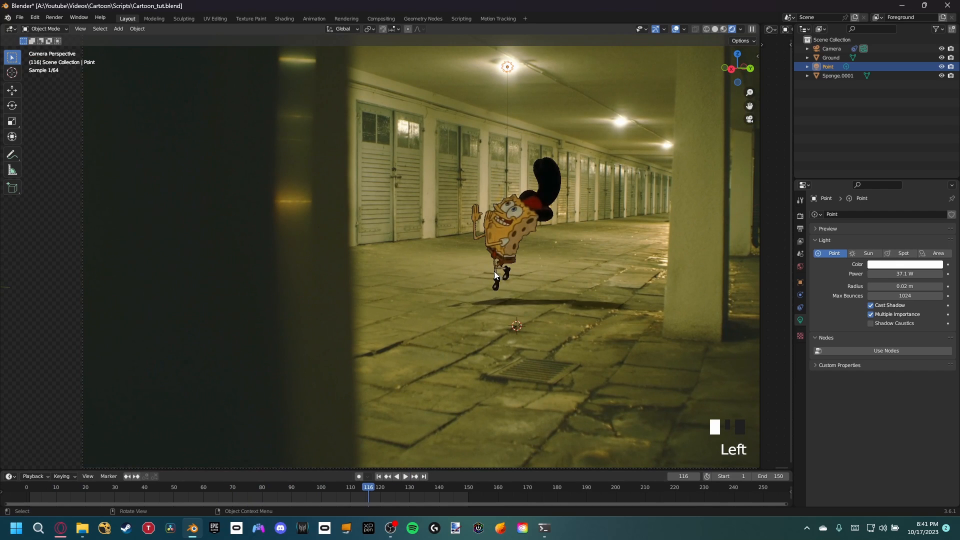
scroll(518, 267, up, 3)
click(372, 486)
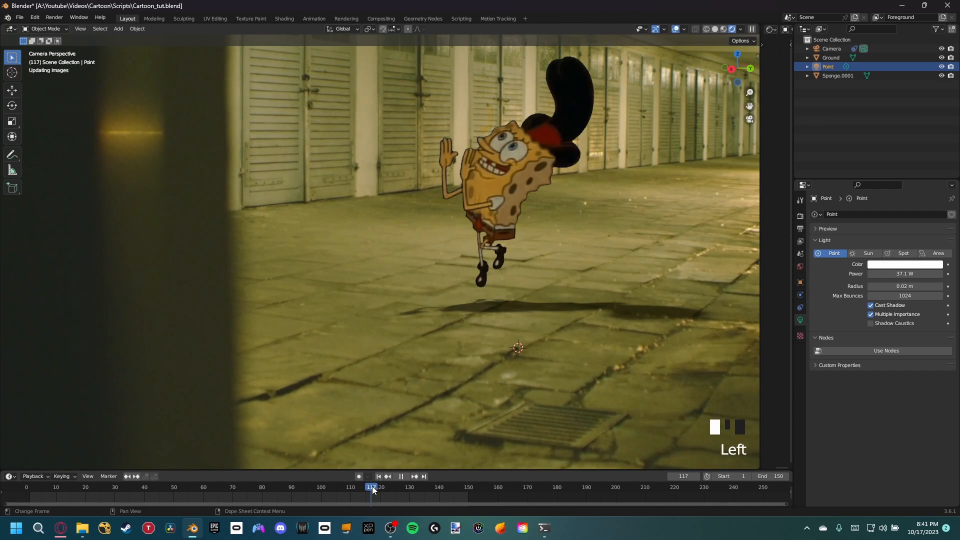
drag(372, 486, 102, 509)
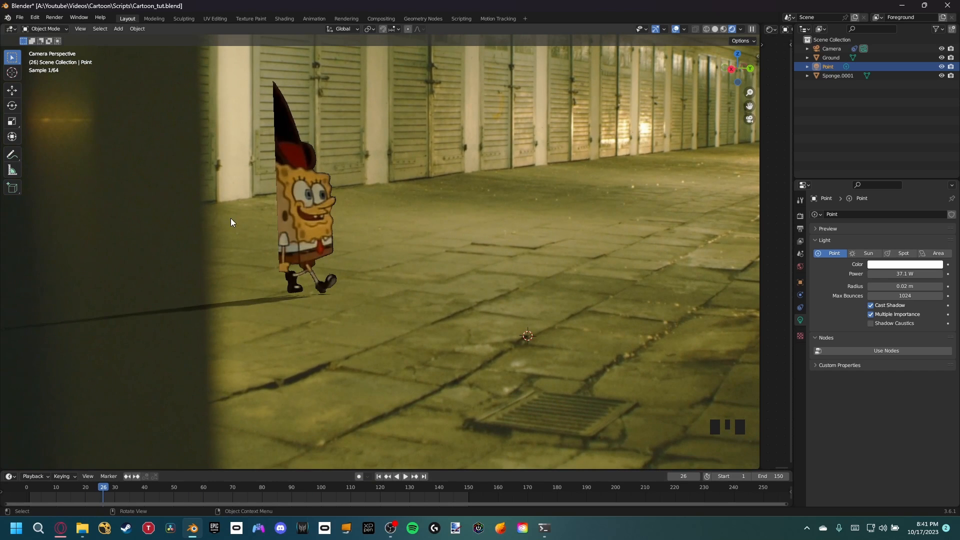
scroll(228, 195, down, 3)
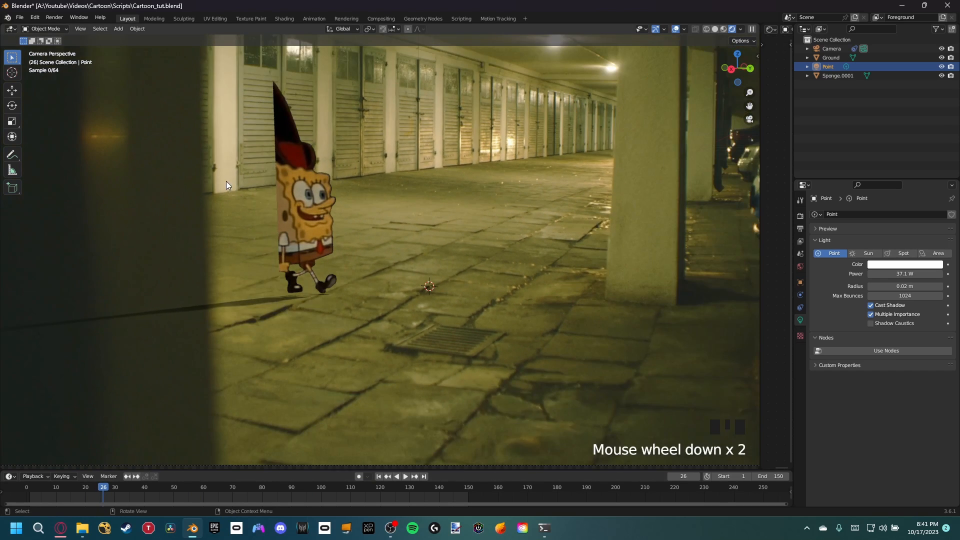
shift+middle_drag(230, 186, 288, 63)
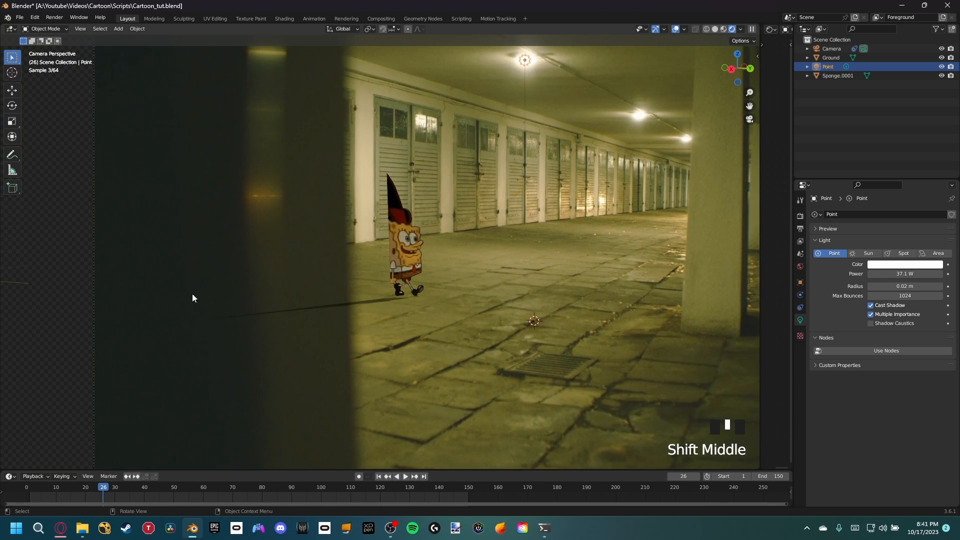
Step: Move the Sponge plane about 0.4 m along X toward the dark foreground pillar, go to frame 24 and save the file
scroll(398, 256, up, 1)
click(437, 270)
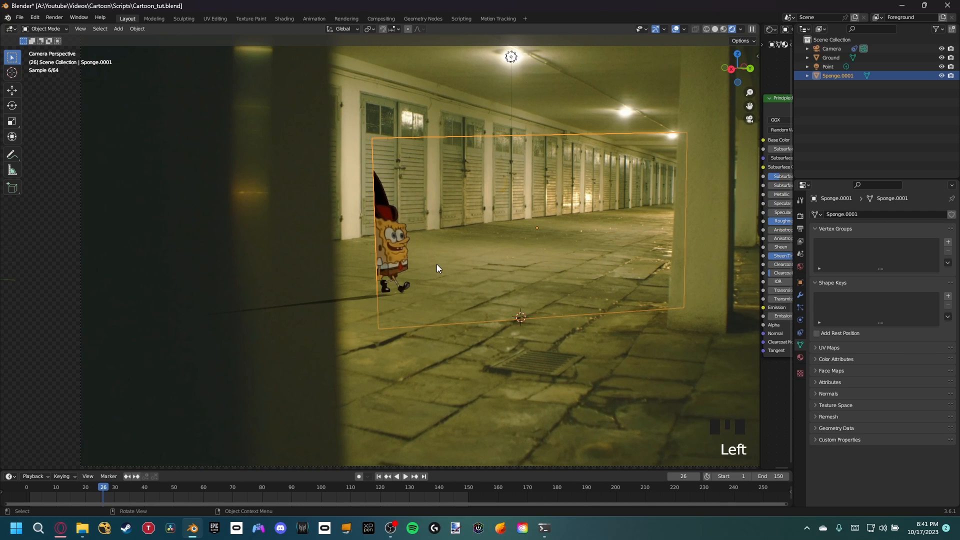
key(g)
key(x)
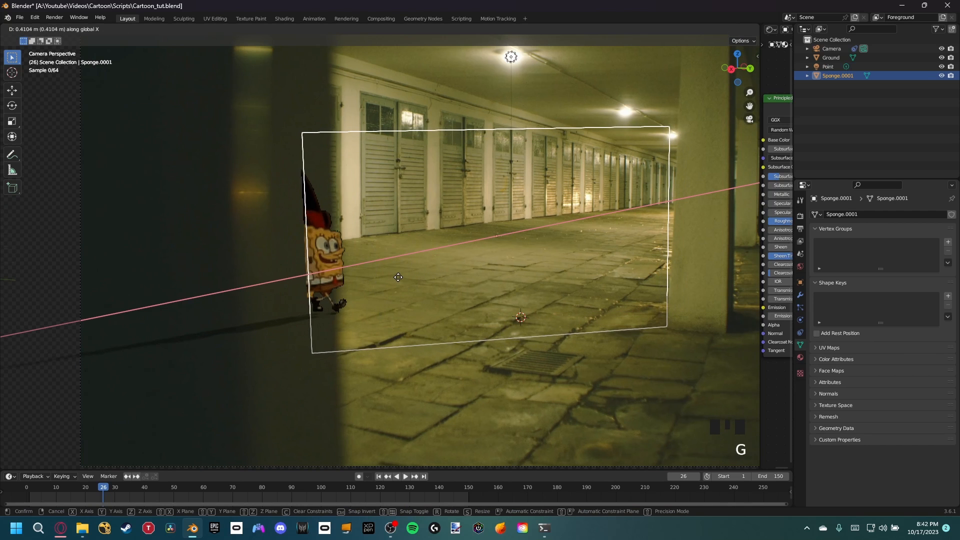
click(400, 283)
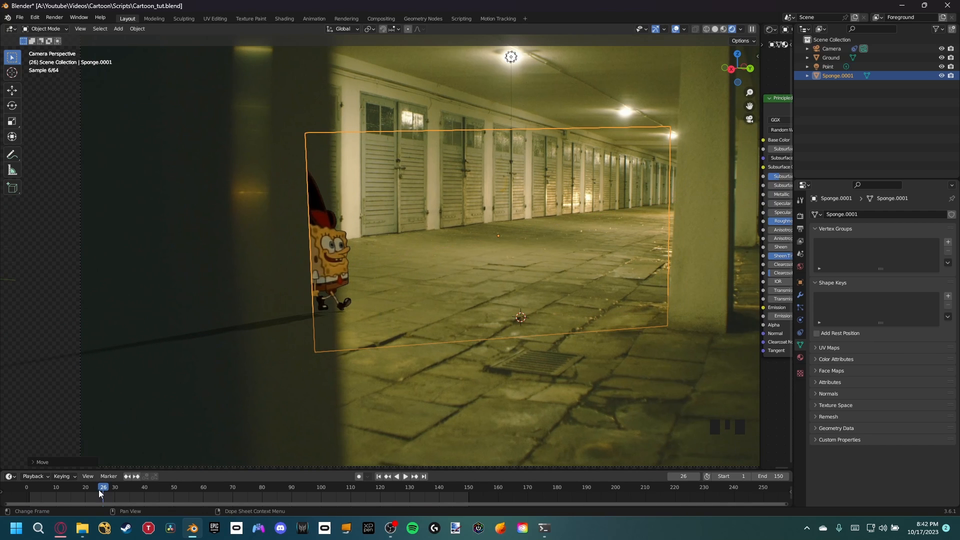
mouse_move(100, 494)
mouse_down()
mouse_move(269, 490)
mouse_move(49, 497)
mouse_move(62, 488)
mouse_move(96, 494)
mouse_up()
key(ctrl+s)
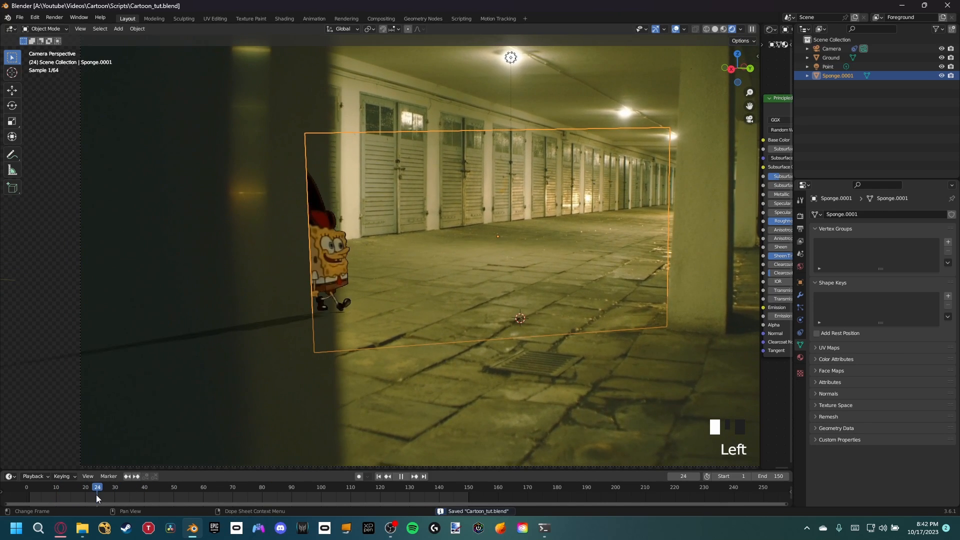
Step: Examine where SpongeBob's cut-off edge overlaps the dark foreground pillar at frame 24
scroll(282, 221, up, 3)
scroll(283, 223, up, 1)
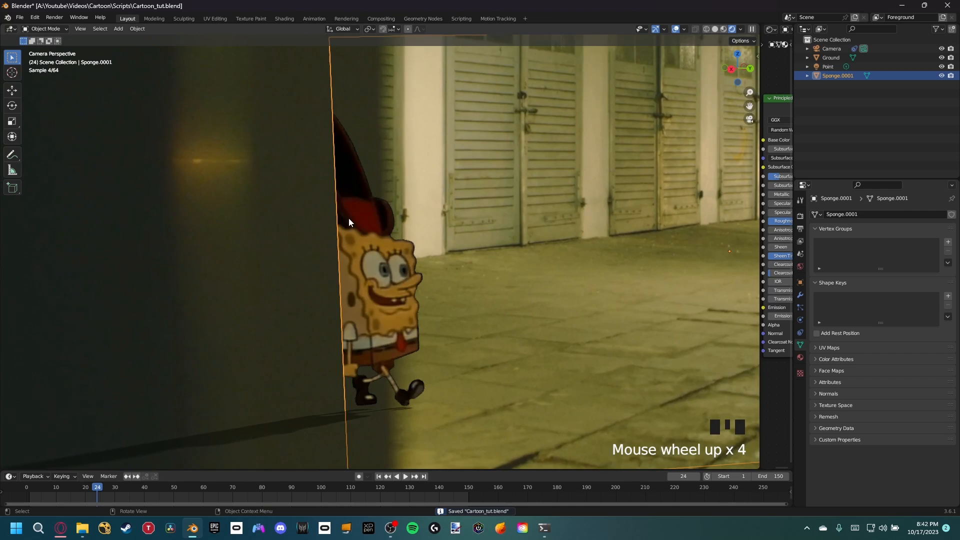
scroll(355, 235, down, 4)
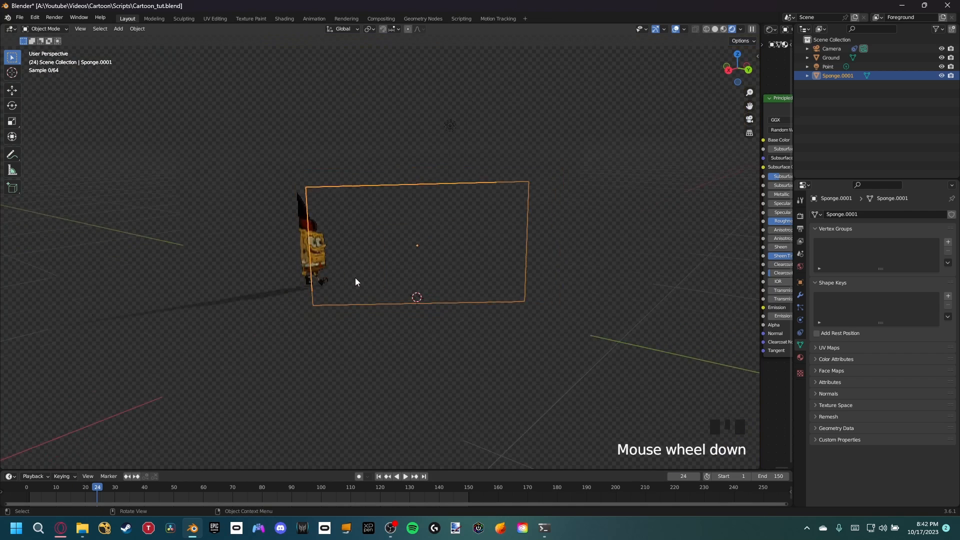
scroll(390, 280, up, 2)
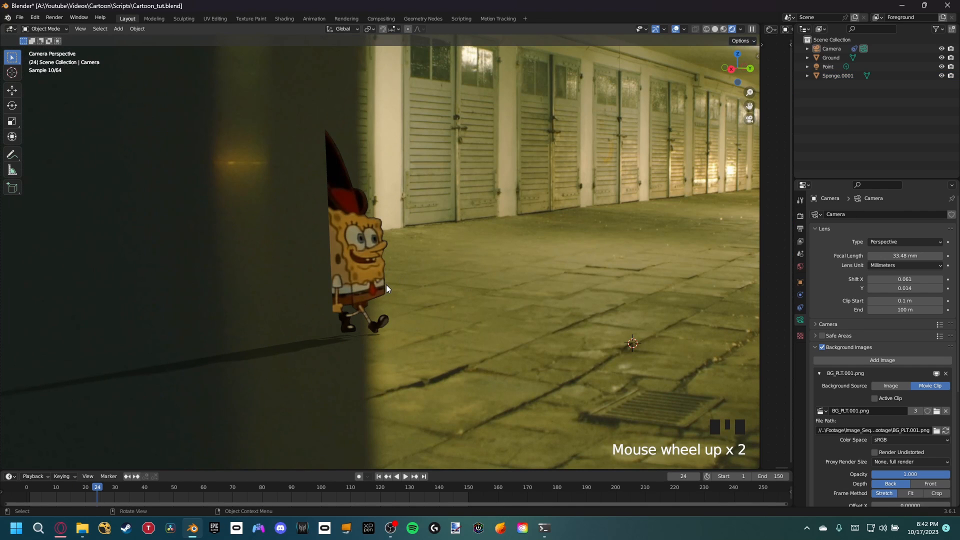
scroll(386, 284, down, 1)
shift+middle_drag(359, 318, 262, 313)
scroll(262, 313, up, 1)
scroll(388, 246, down, 2)
Step: Leave the camera view, select the camera and set its viewport display size to 17 m
shift+middle_drag(388, 247, 367, 315)
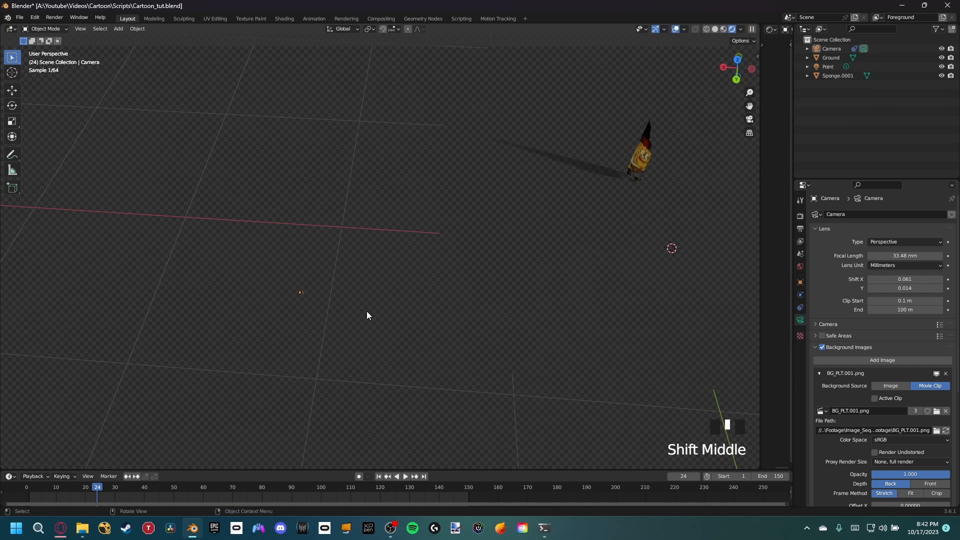
click(832, 51)
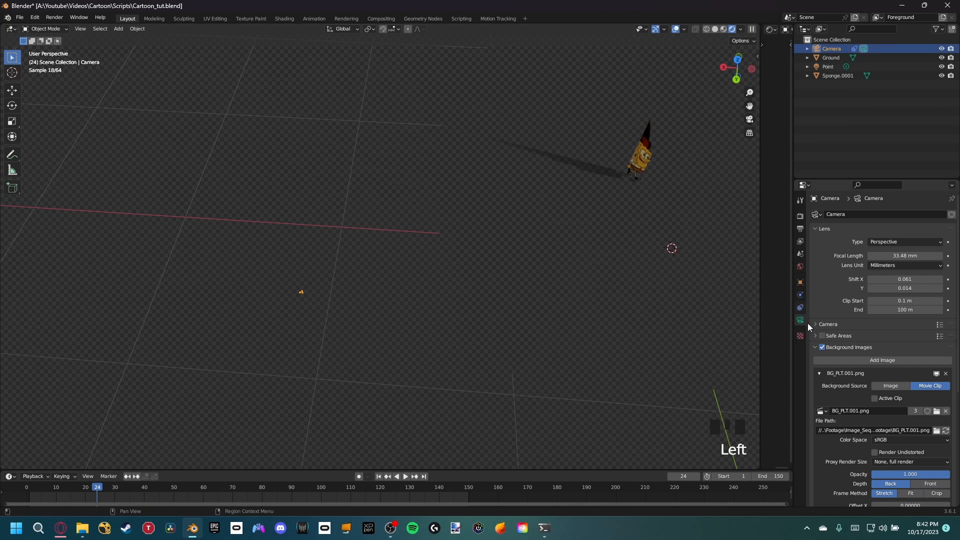
click(822, 348)
click(816, 348)
click(838, 358)
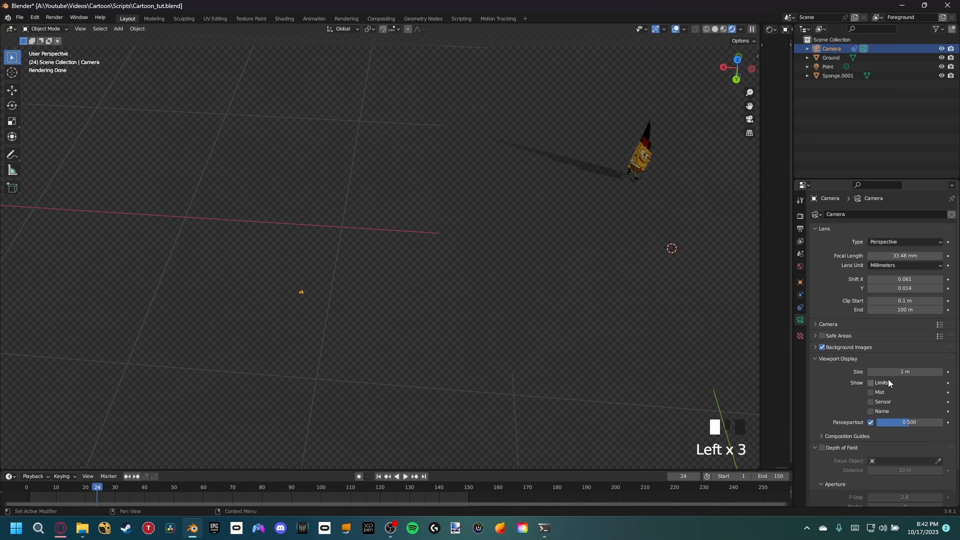
drag(905, 371, 940, 371)
mouse_move(307, 291)
middle_down()
mouse_move(302, 303)
mouse_move(296, 288)
middle_up()
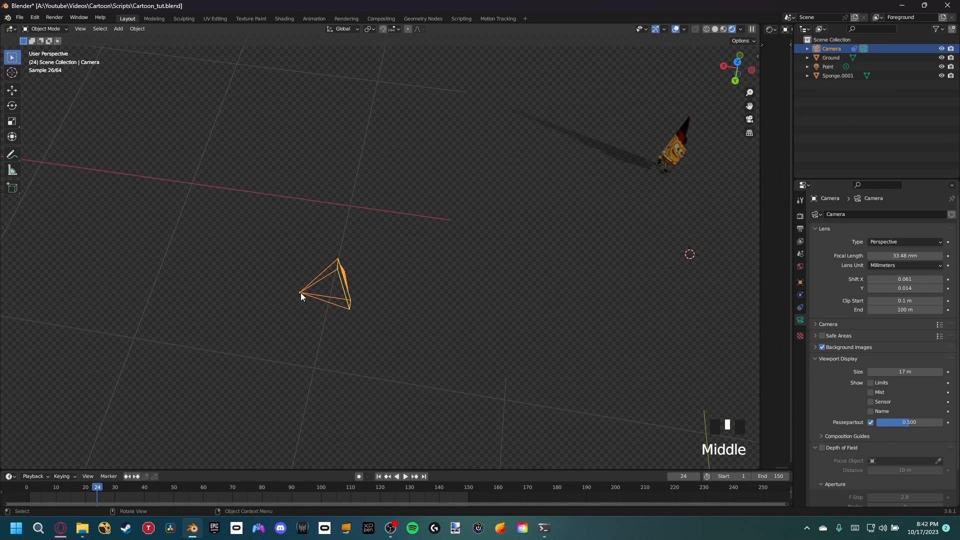
Step: Add a mesh plane and rotate it 90° about the X axis to stand upright
key(shift+a)
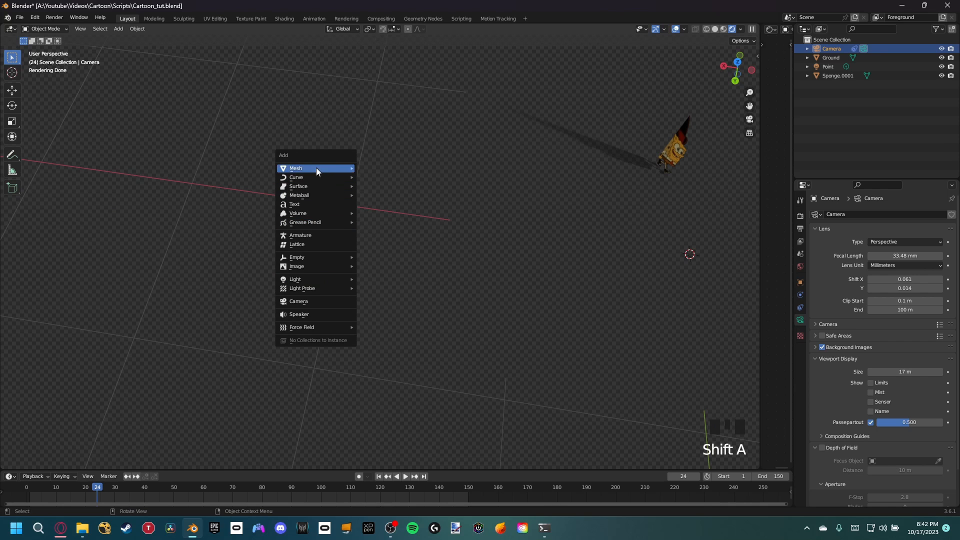
mouse_move(316, 168)
click(367, 170)
scroll(454, 242, down, 4)
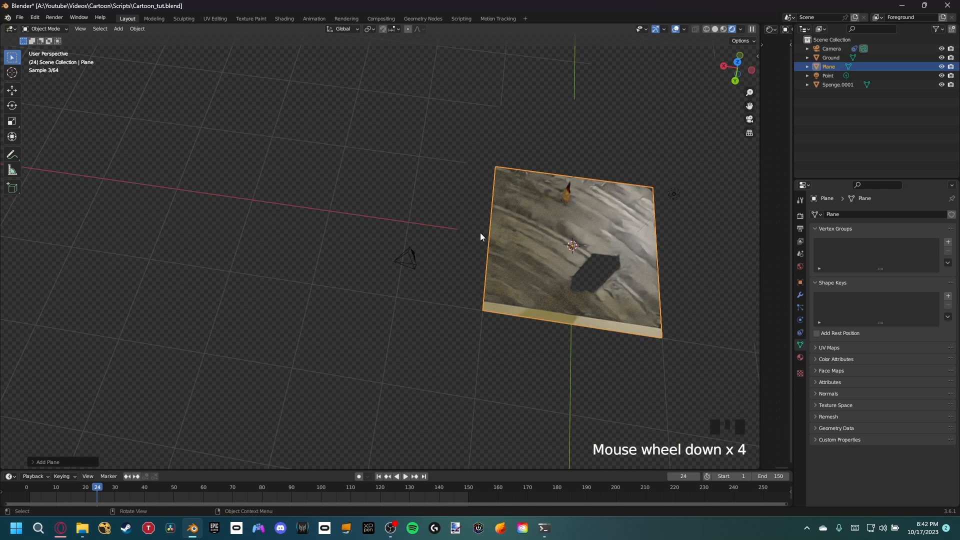
text(rx90)
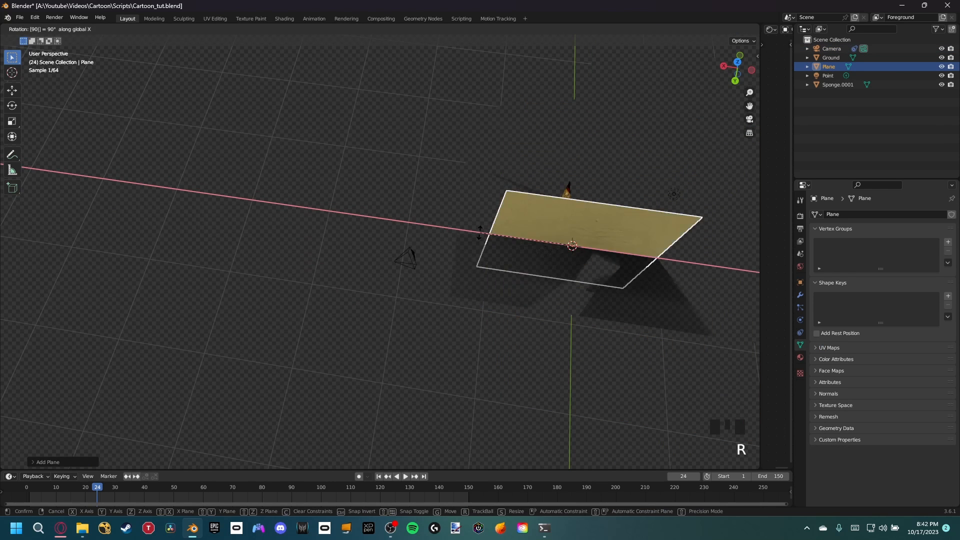
key(Return)
Step: Rotate the upright plane about Z so it faces the camera, and scale it down
key(r)
key(z)
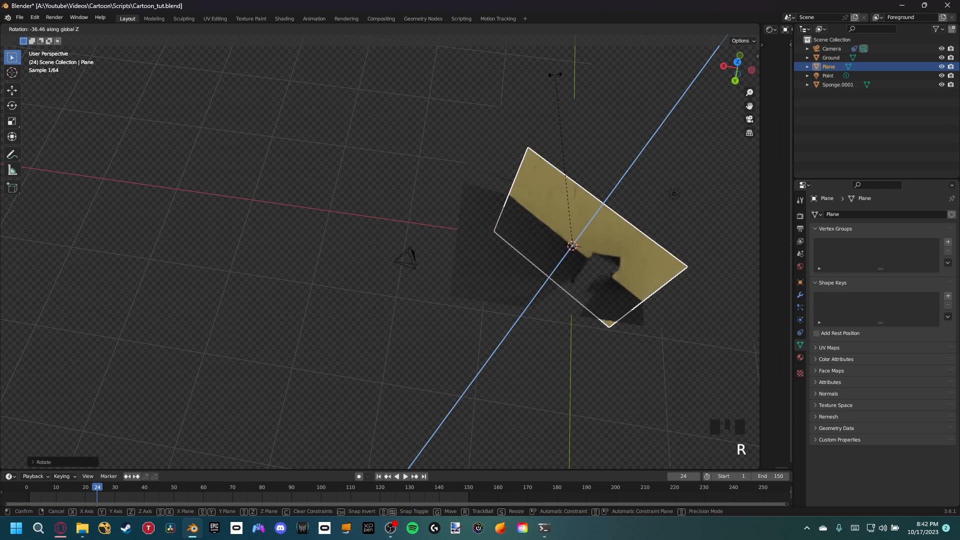
click(566, 72)
key(s)
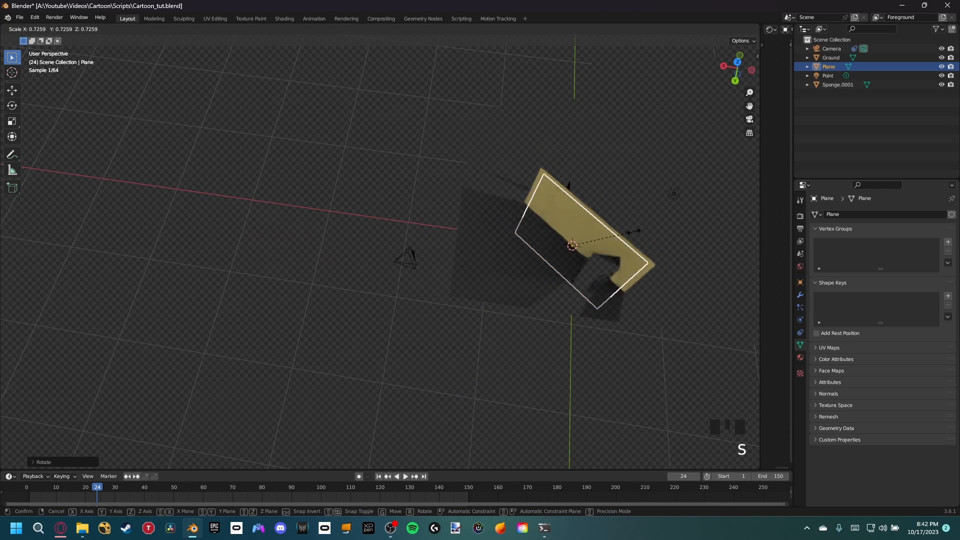
click(591, 248)
Step: Move the new plane horizontally, with Z locked, to the camera and check its position through the camera view
key(g)
key(shift+z)
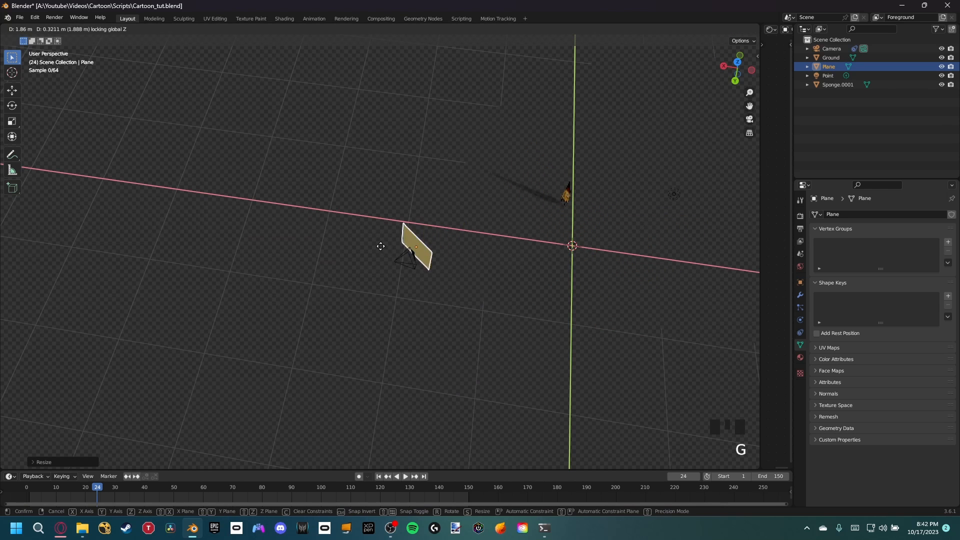
click(370, 244)
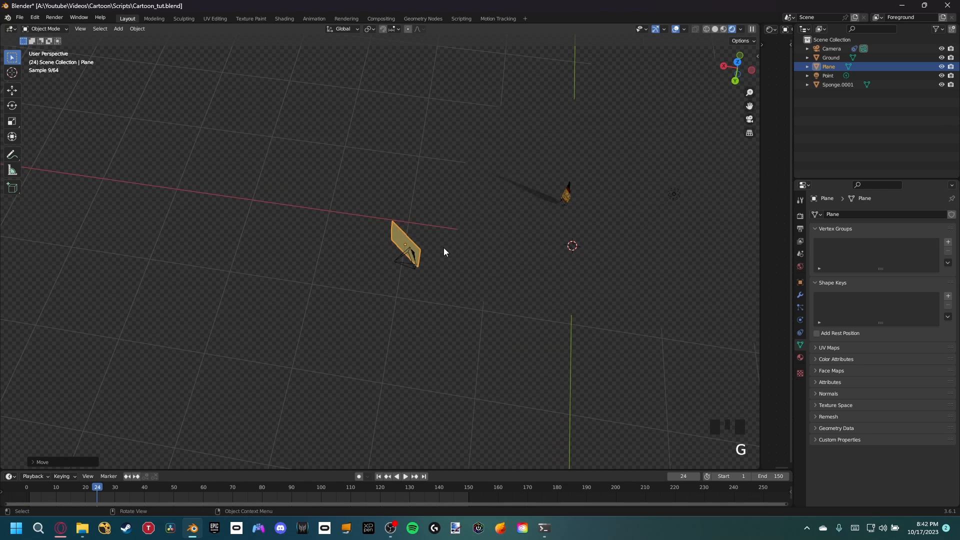
scroll(446, 253, up, 4)
key(KP_0)
scroll(384, 250, down, 1)
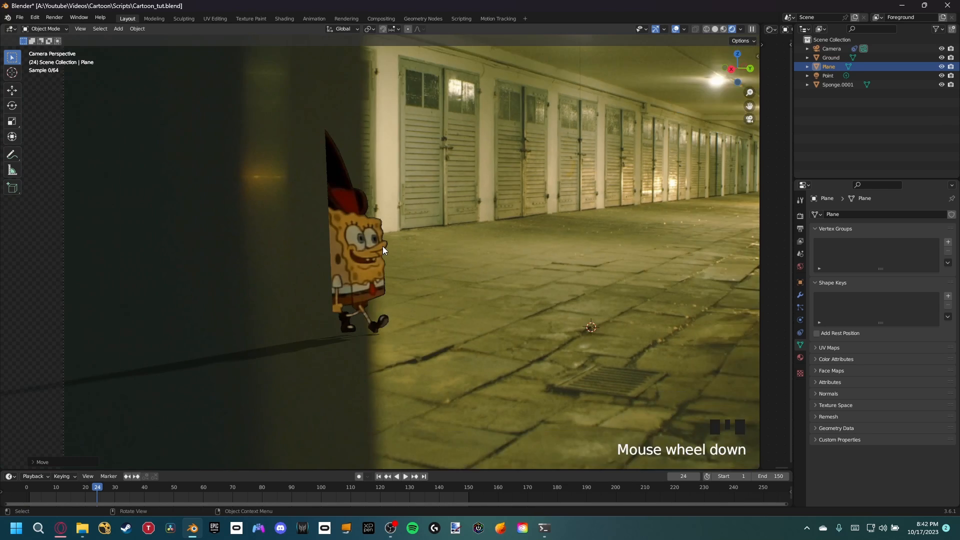
scroll(382, 250, down, 2)
middle_drag(383, 250, 352, 282)
scroll(270, 358, down, 3)
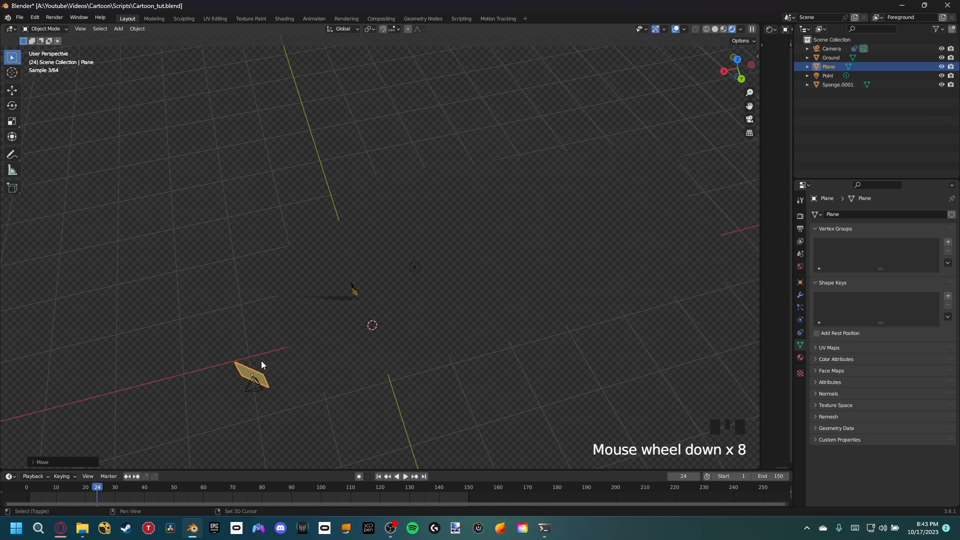
Step: Move the plane in the top view until its near end meets the camera, and check it through the camera
shift+middle_drag(261, 366, 266, 369)
key(KP_7)
scroll(292, 319, up, 7)
shift+middle_drag(292, 319, 319, 293)
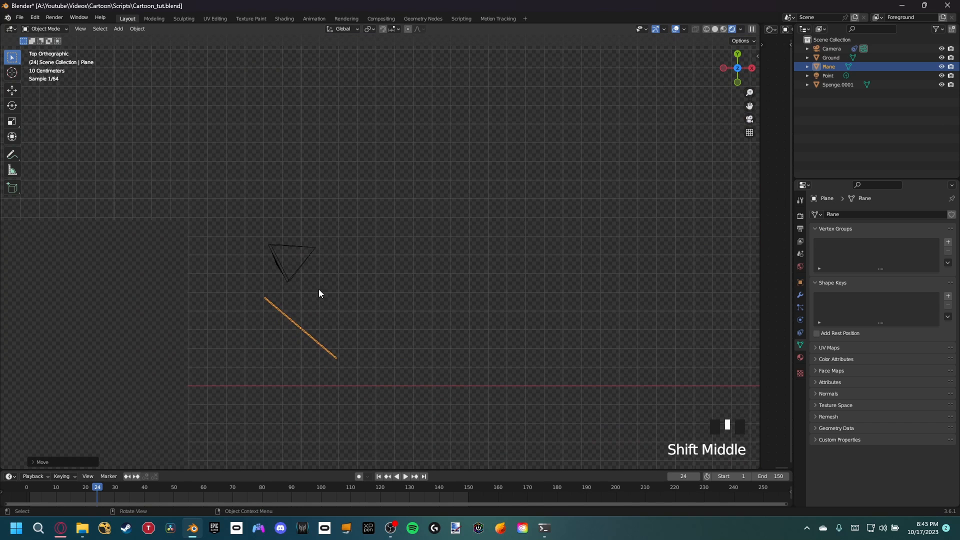
key(g)
click(334, 264)
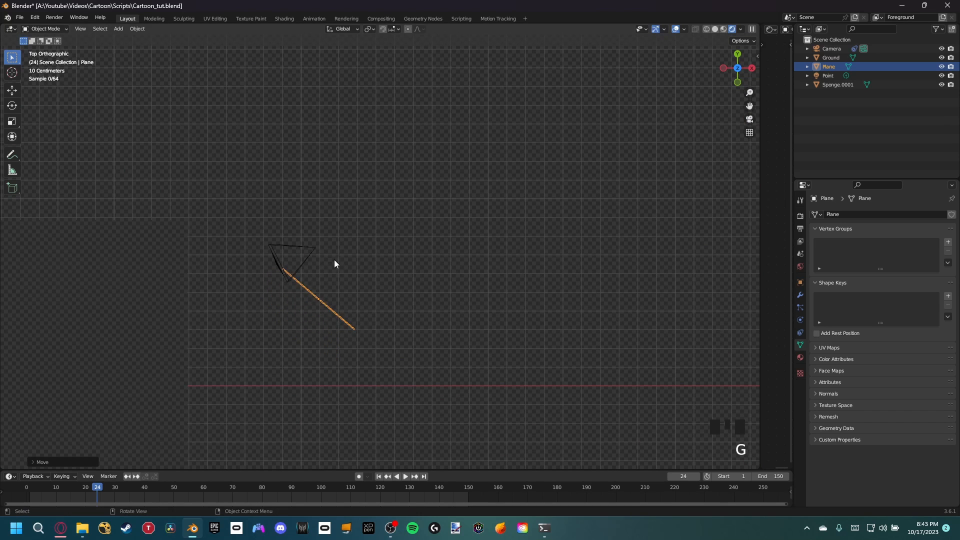
key(KP_0)
scroll(312, 299, down, 4)
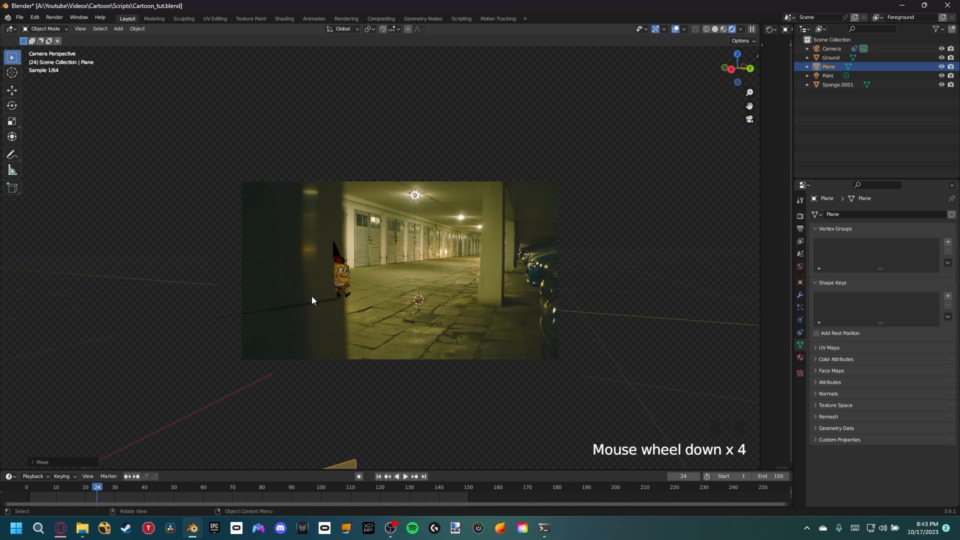
Step: Raise the plane along Z into the frame and shift it along its local X to align with the foreground pillar's edge
shift+middle_drag(304, 409, 380, 278)
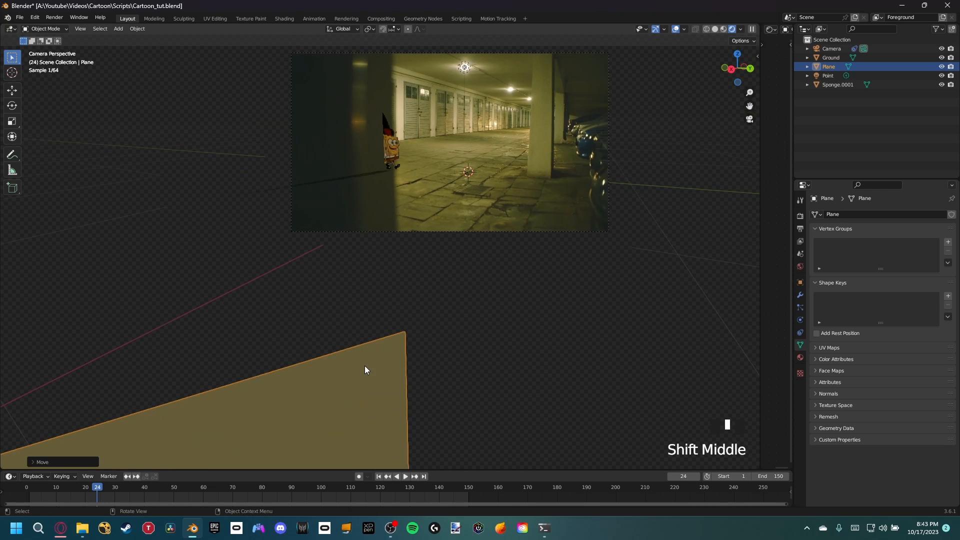
scroll(365, 309, up, 2)
key(g)
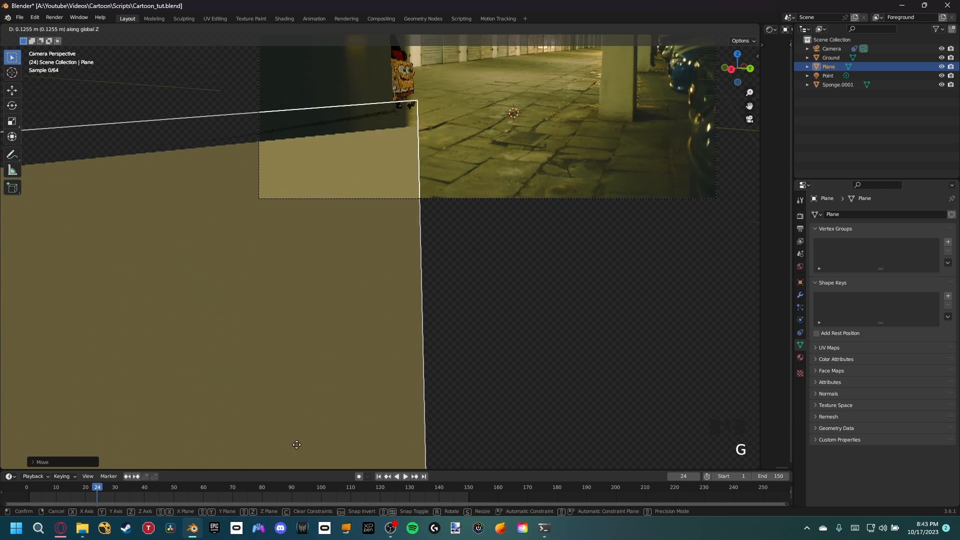
click(395, 385)
shift+middle_drag(395, 385, 463, 406)
key(g)
key(x)
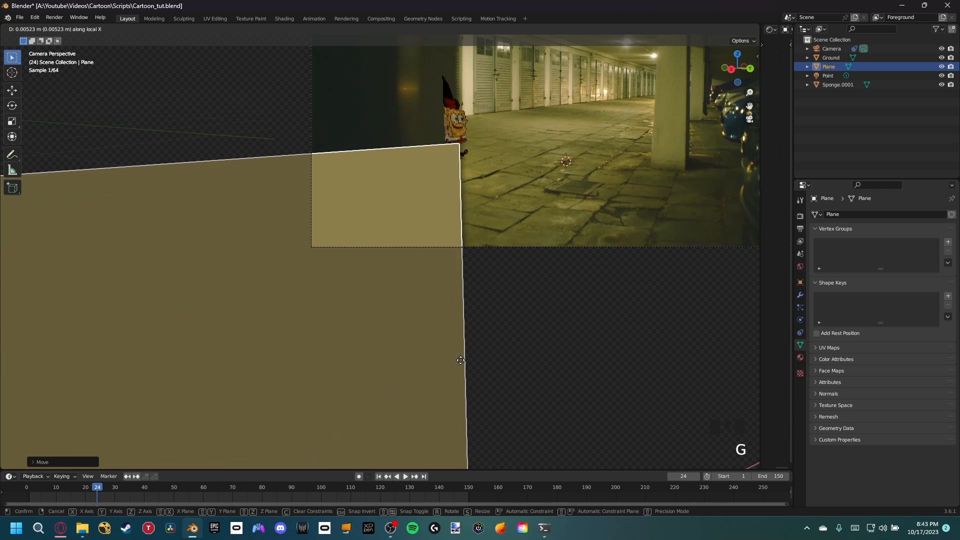
click(433, 354)
Step: Raise the plane further along Z until it covers the full height of the foreground pillar
scroll(433, 354, down, 3)
shift+middle_drag(381, 358, 426, 323)
key(g)
key(z)
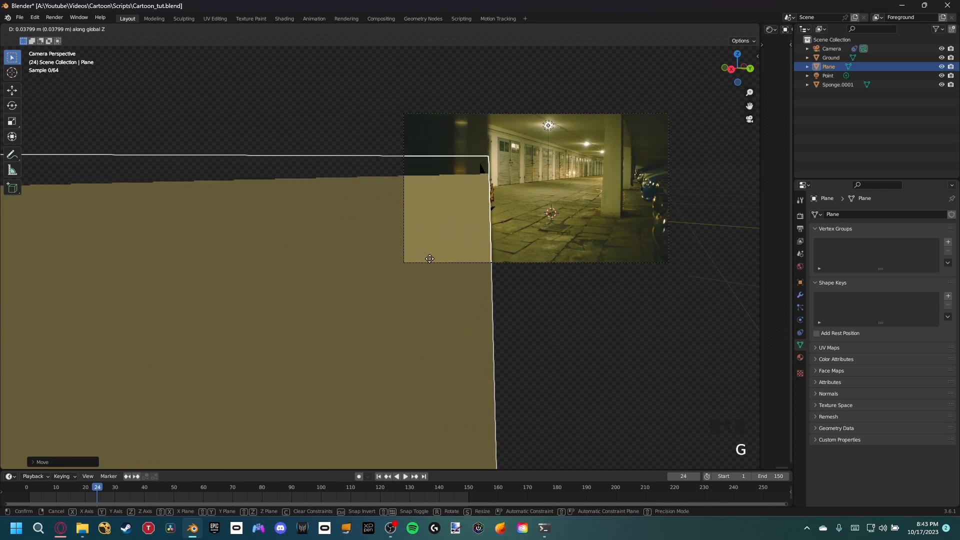
click(496, 205)
scroll(496, 205, up, 6)
shift+scroll(478, 190, down, 3)
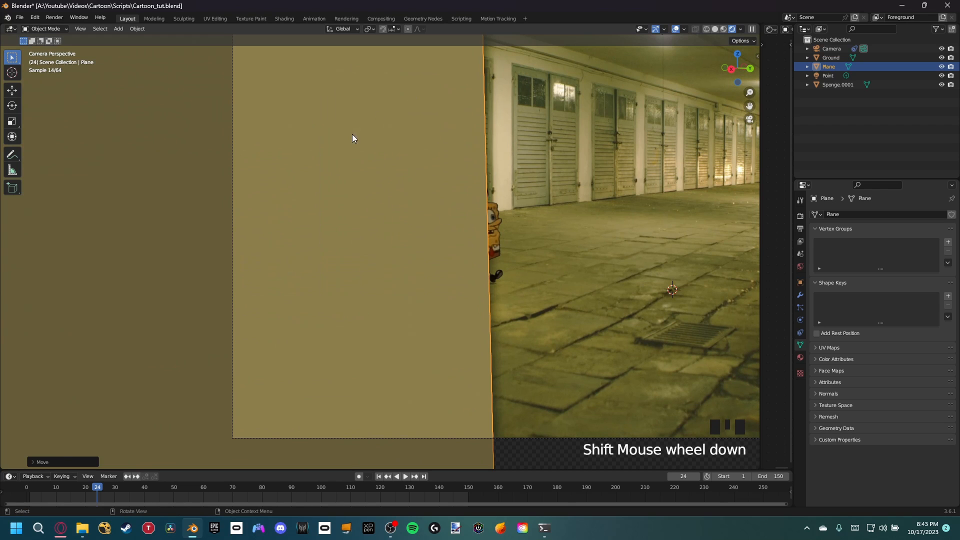
Step: Enable Holdout in the plane's visibility settings so it masks the foreground pillar
click(800, 283)
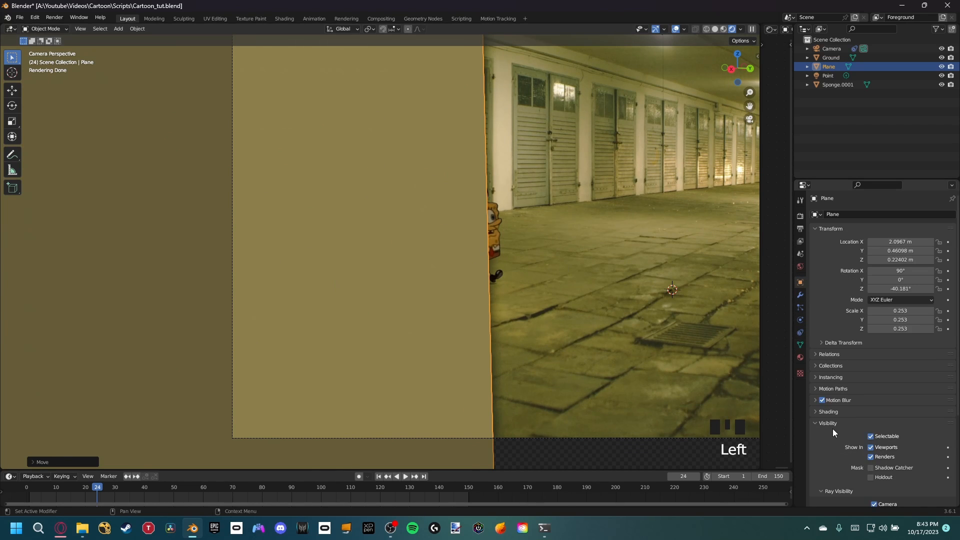
scroll(832, 430, down, 5)
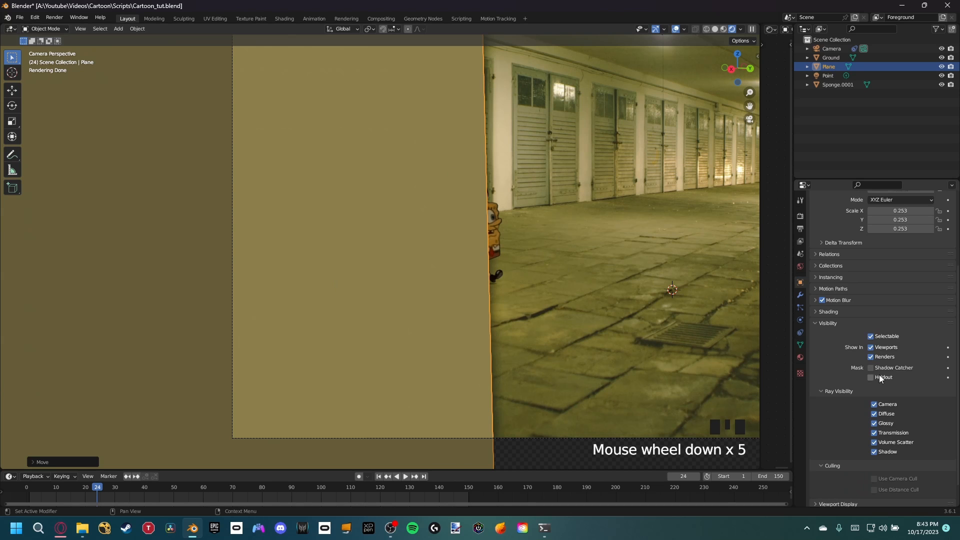
click(871, 377)
click(522, 176)
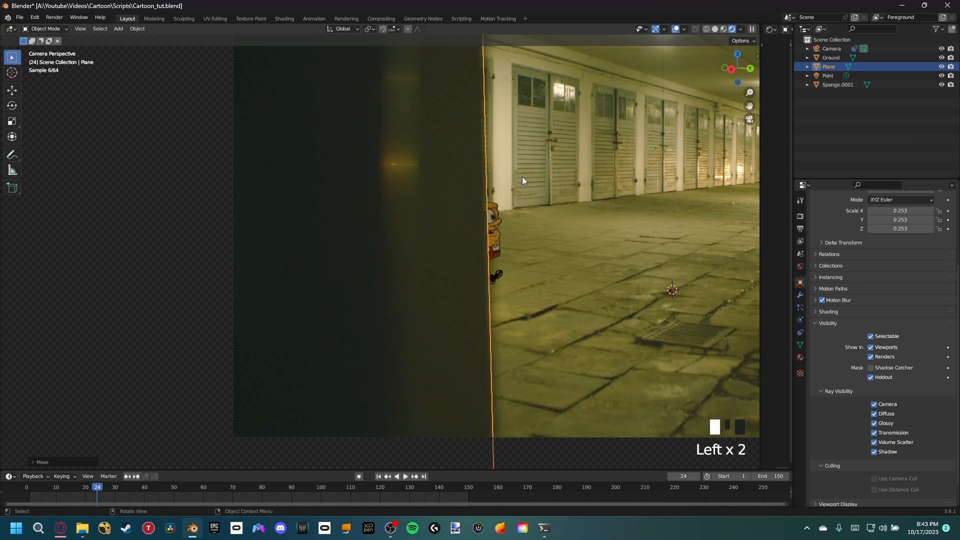
Step: Deselect the mask plane and examine where SpongeBob is cut off along the pillar's edge
click(541, 368)
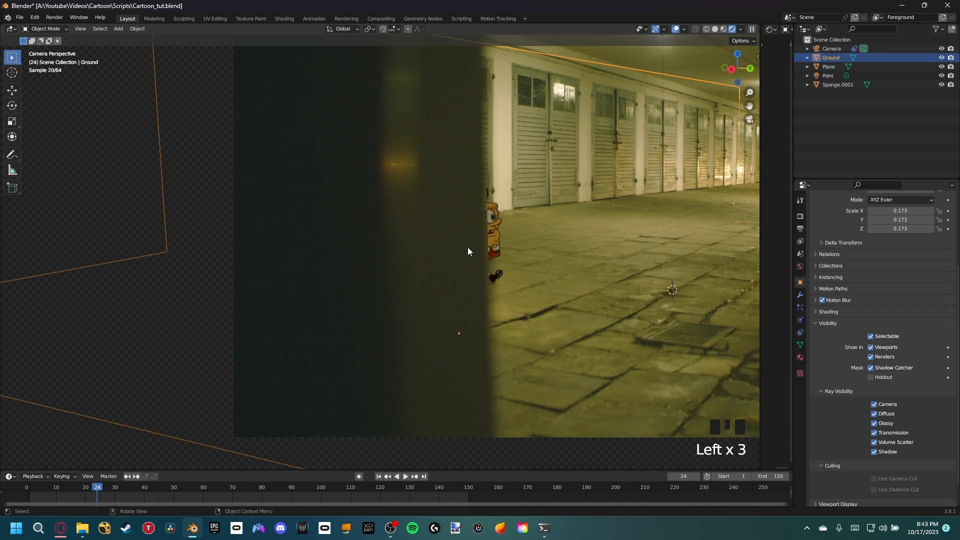
scroll(468, 251, up, 4)
shift+middle_drag(473, 287, 431, 303)
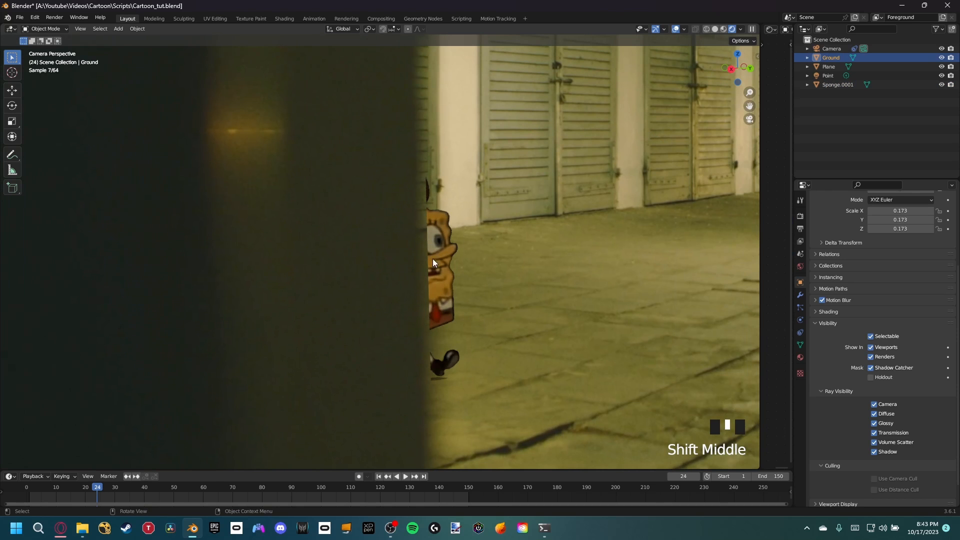
scroll(452, 322, down, 2)
shift+middle_drag(455, 323, 462, 274)
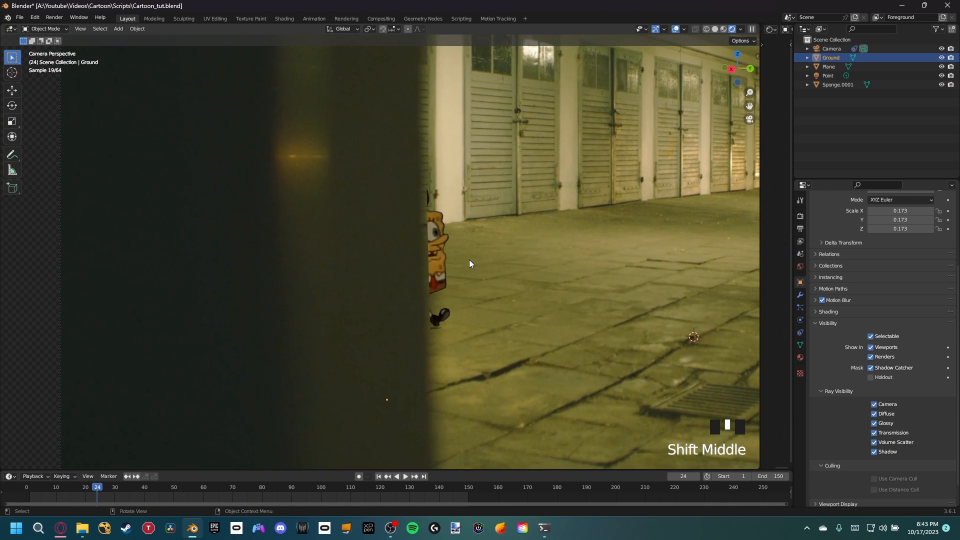
scroll(583, 257, down, 2)
shift+middle_drag(583, 257, 514, 283)
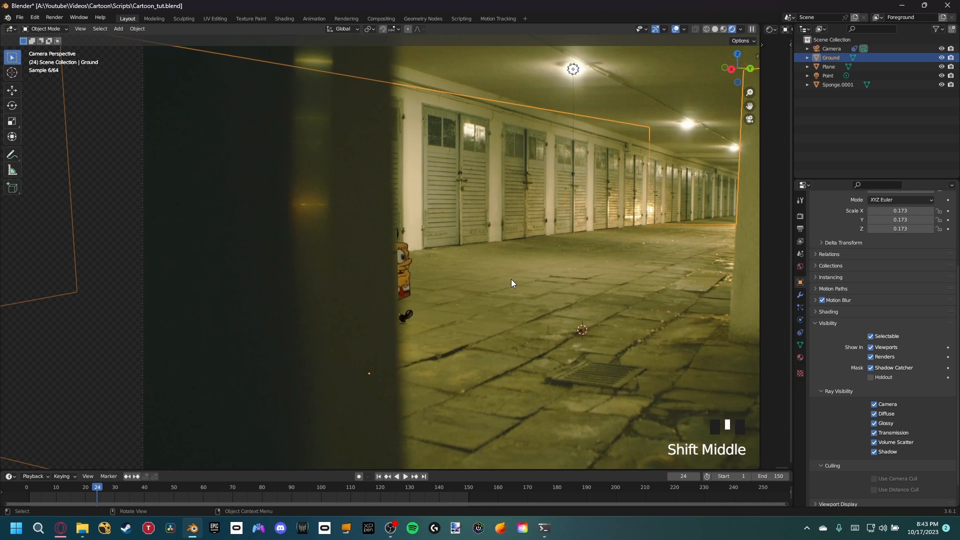
Step: Add an empty to the scene and examine which parts of the garage floor and doors are in focus
key(shift+a)
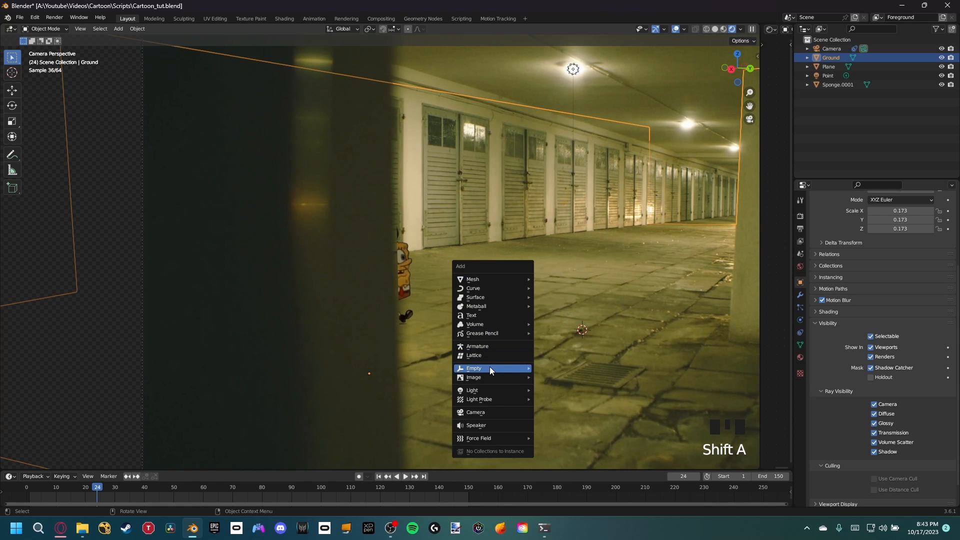
mouse_move(490, 369)
click(584, 367)
scroll(578, 366, down, 2)
scroll(565, 358, up, 4)
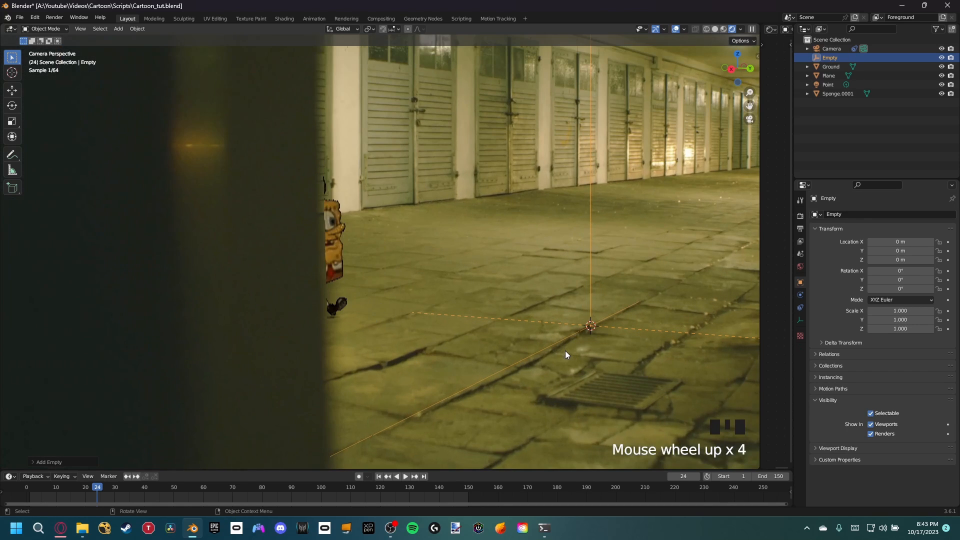
shift+middle_drag(565, 350, 565, 284)
scroll(559, 226, up, 3)
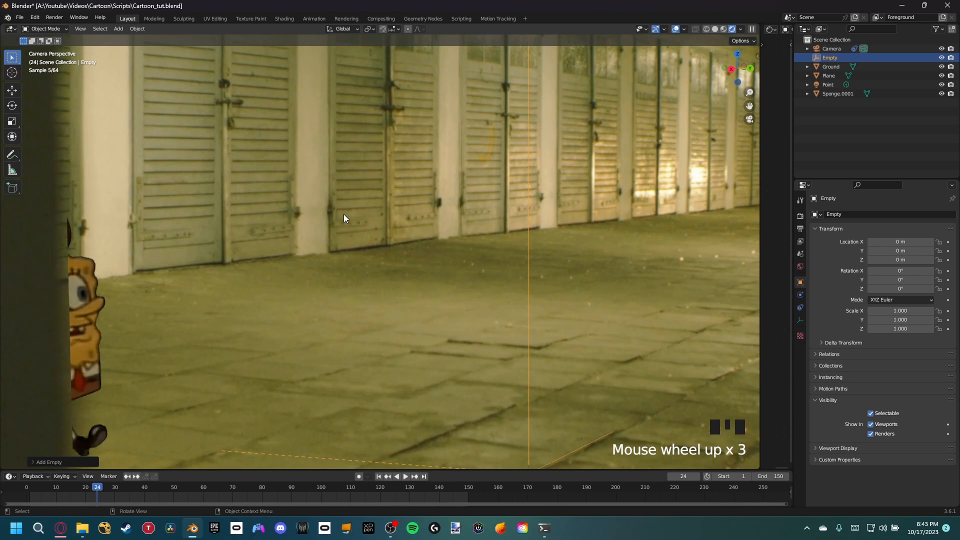
shift+middle_drag(474, 237, 557, 268)
scroll(396, 262, down, 3)
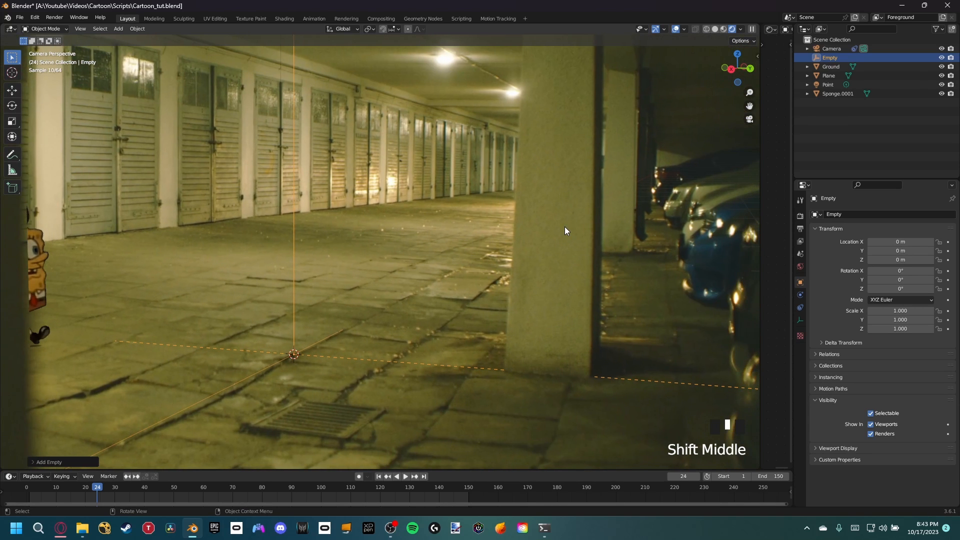
Step: Move the empty across the floor, with Z locked, to about X -3.44 m and Y -1.02 m near the garage doors
shift+middle_drag(310, 358, 380, 352)
key(g)
key(shift+z)
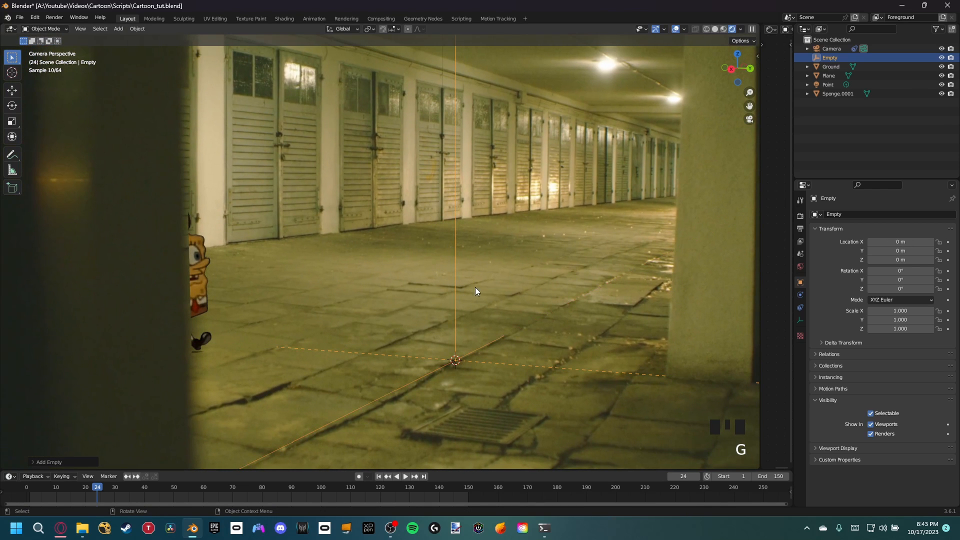
key(g)
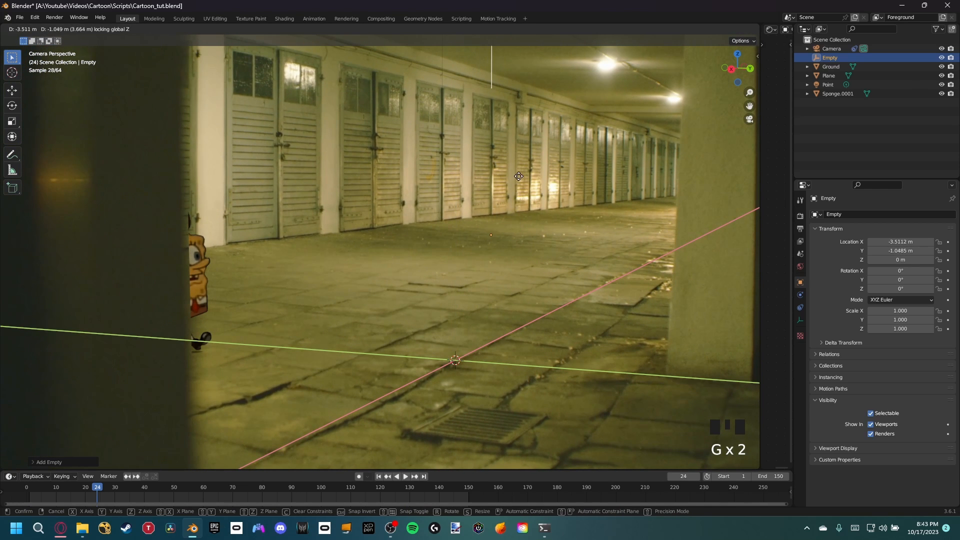
click(520, 177)
middle_drag(520, 177, 468, 242)
key(KP_0)
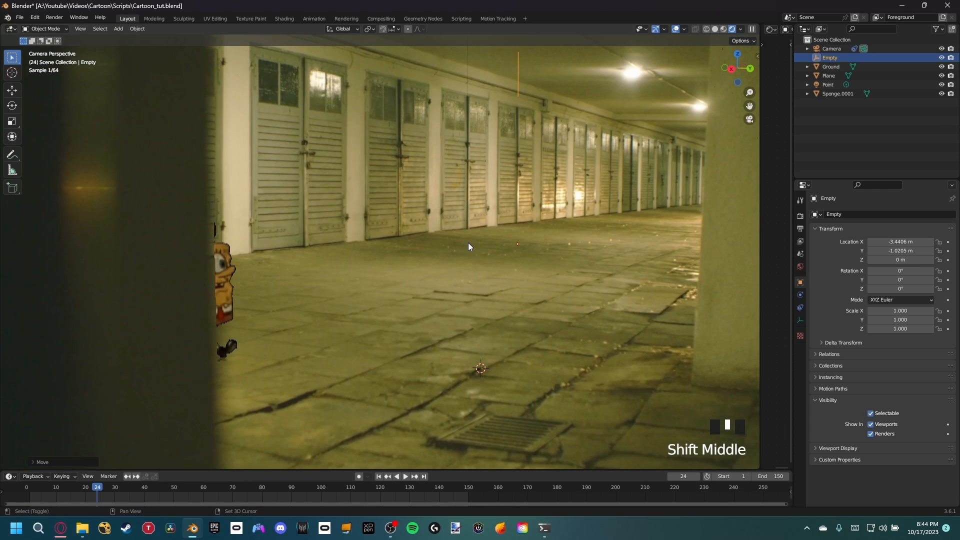
Step: Enable depth of field on the camera and pick the empty as its focus object
click(832, 50)
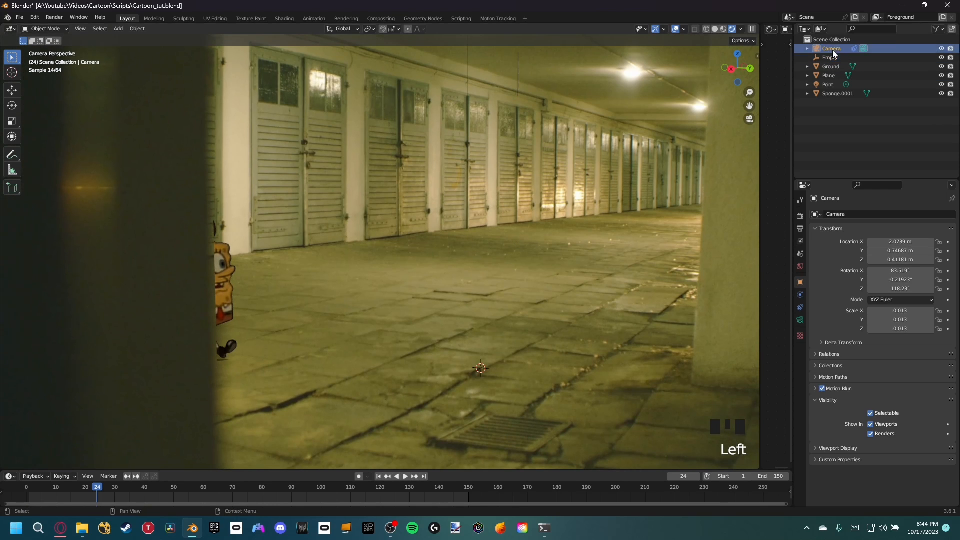
click(802, 320)
scroll(839, 341, down, 9)
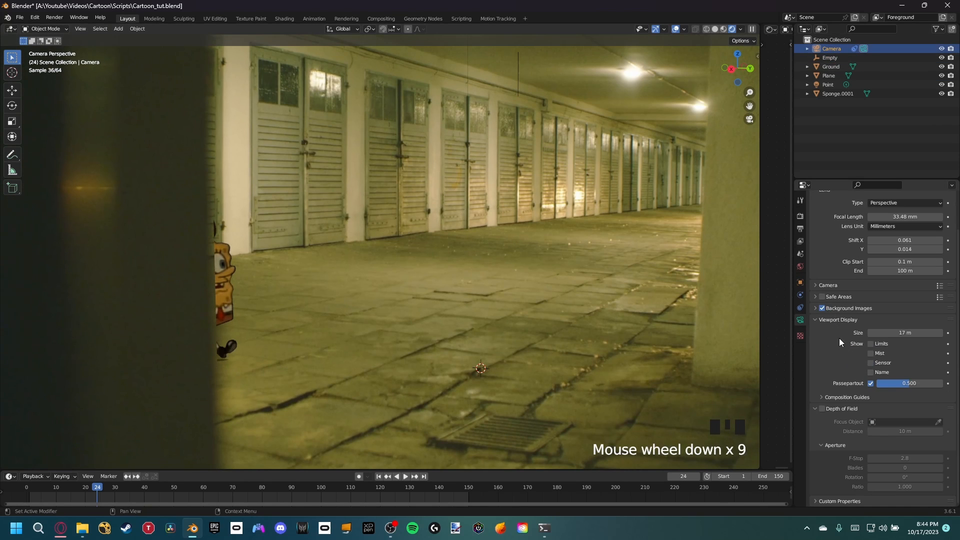
click(822, 409)
click(938, 421)
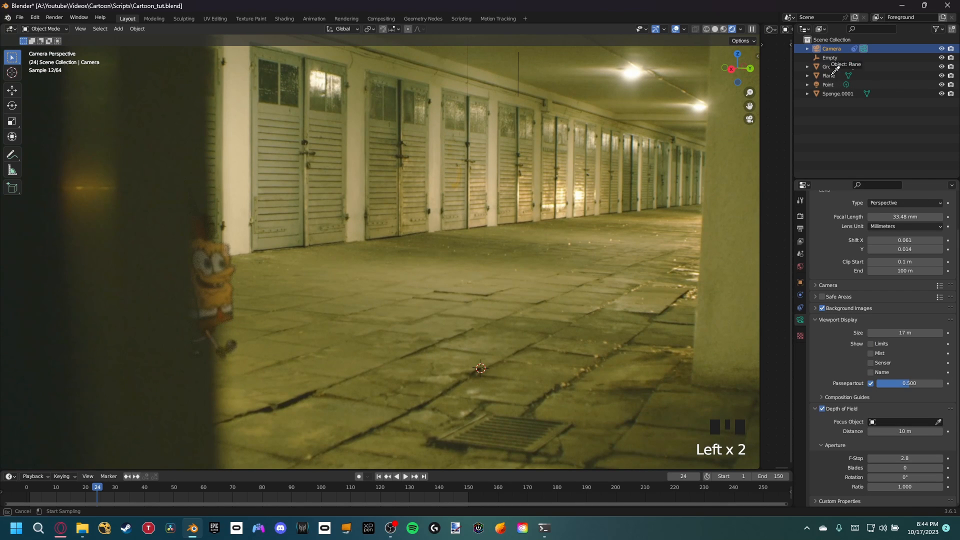
click(830, 58)
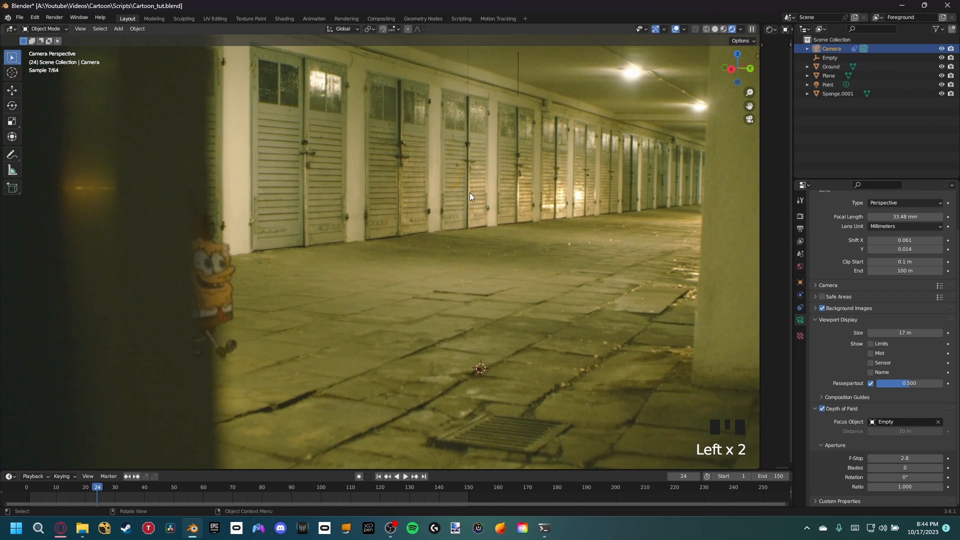
Step: Go to frame 74 and examine the depth-of-field blur on SpongeBob up close
scroll(191, 289, down, 2)
shift+middle_drag(190, 289, 272, 254)
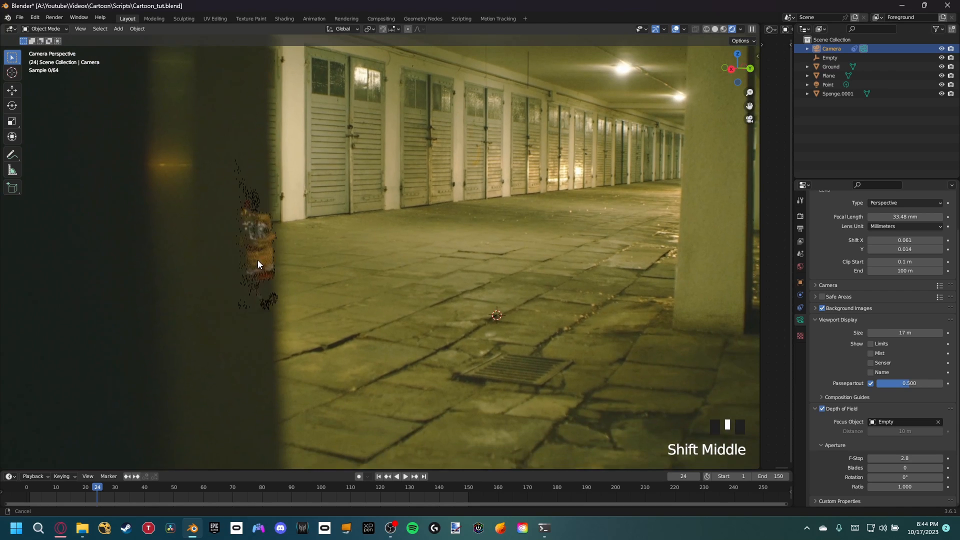
scroll(296, 272, up, 2)
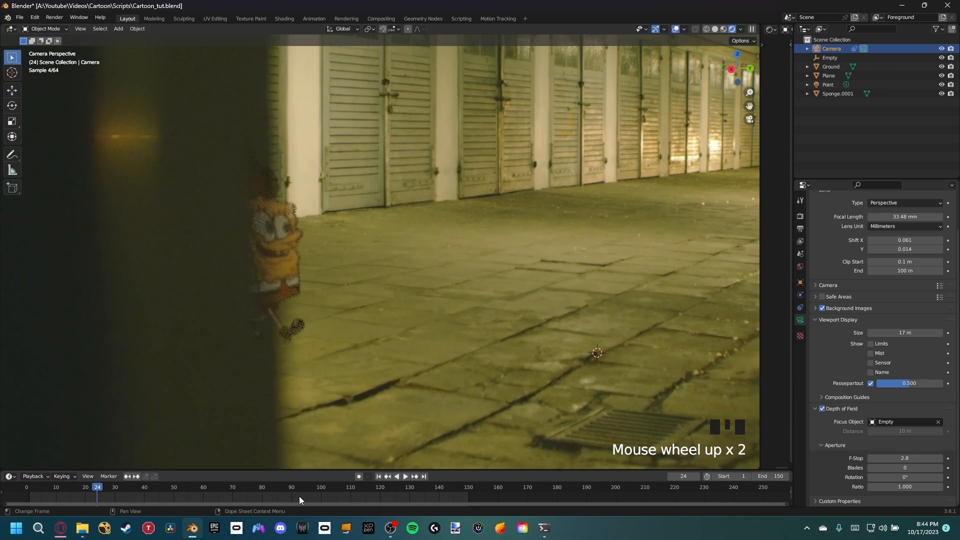
drag(299, 496, 245, 493)
scroll(532, 262, up, 3)
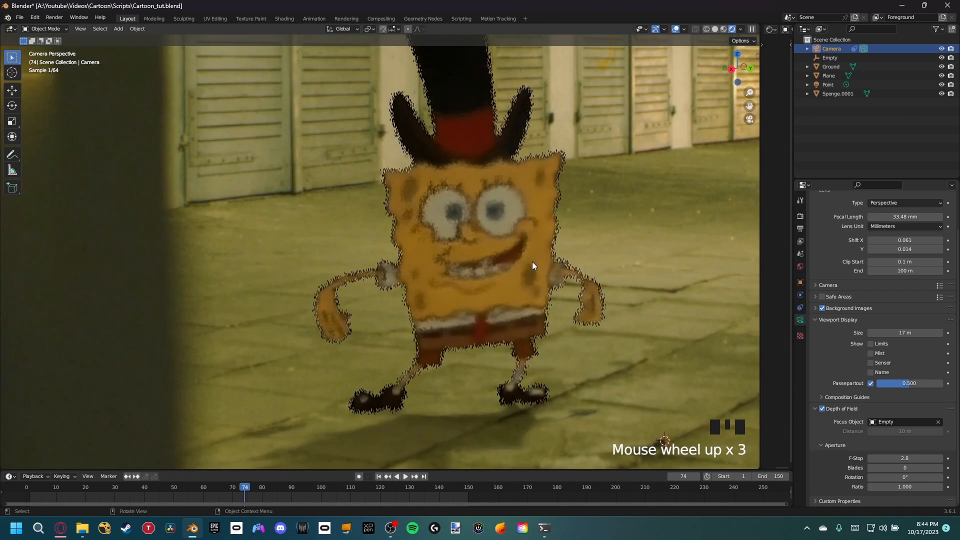
shift+middle_drag(532, 262, 503, 283)
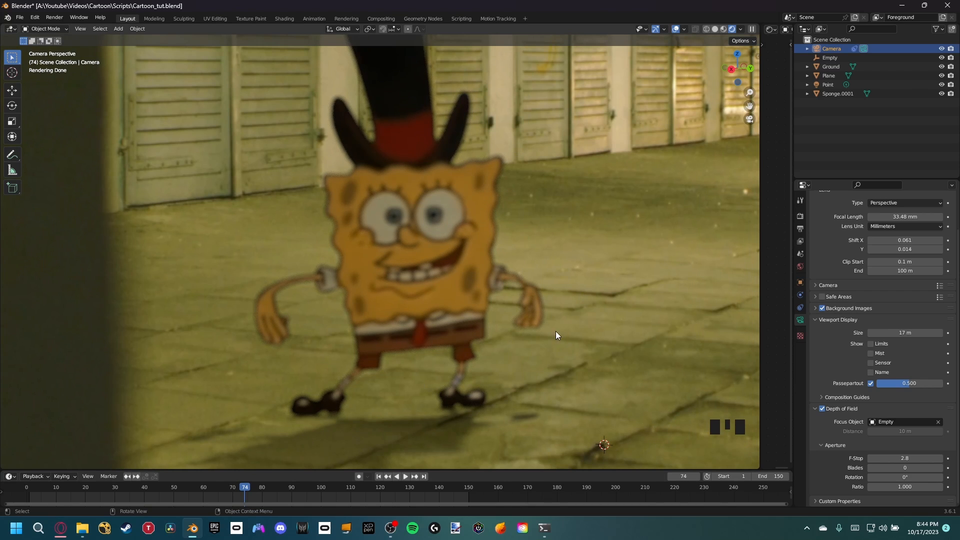
Step: Set the camera's aperture F-Stop to 8 and compare SpongeBob's sharpness with the footage
click(908, 459)
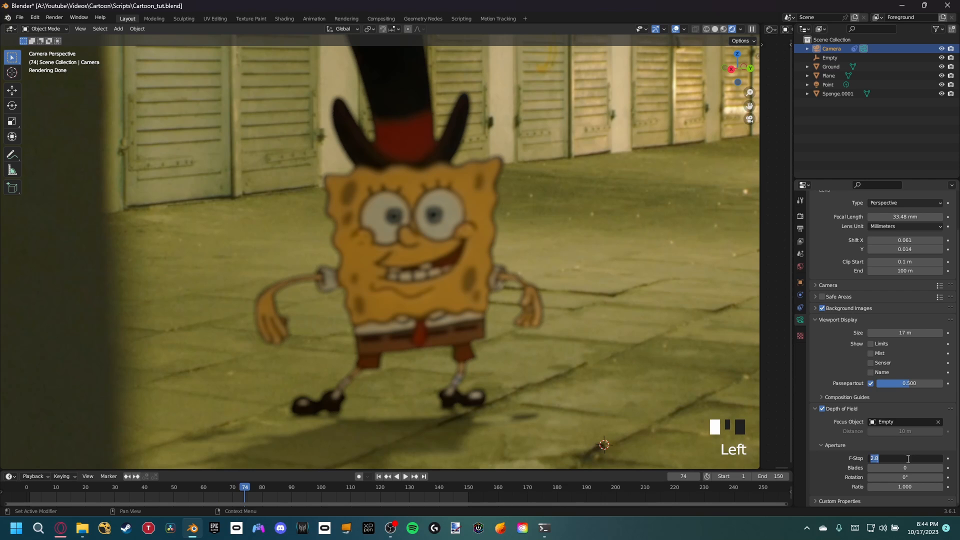
text(8)
key(Return)
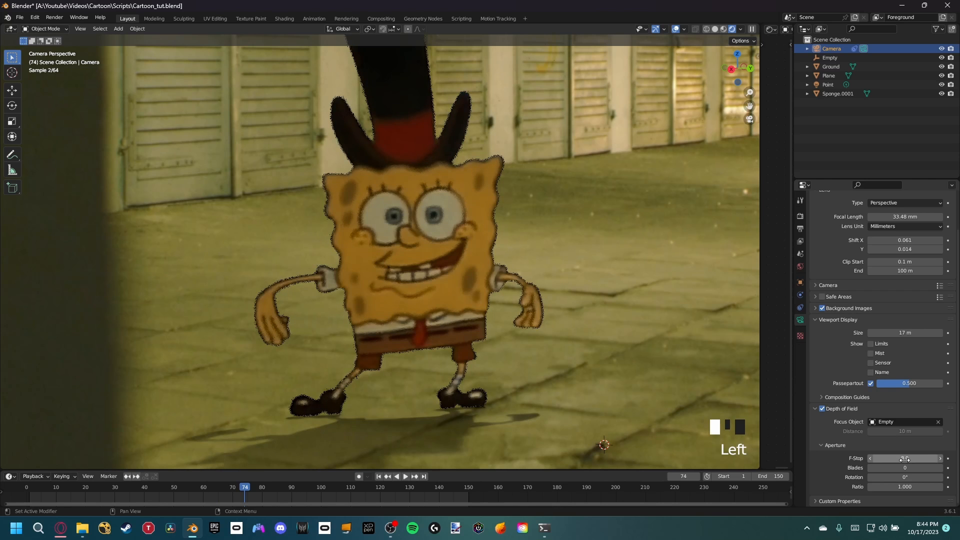
scroll(553, 286, down, 2)
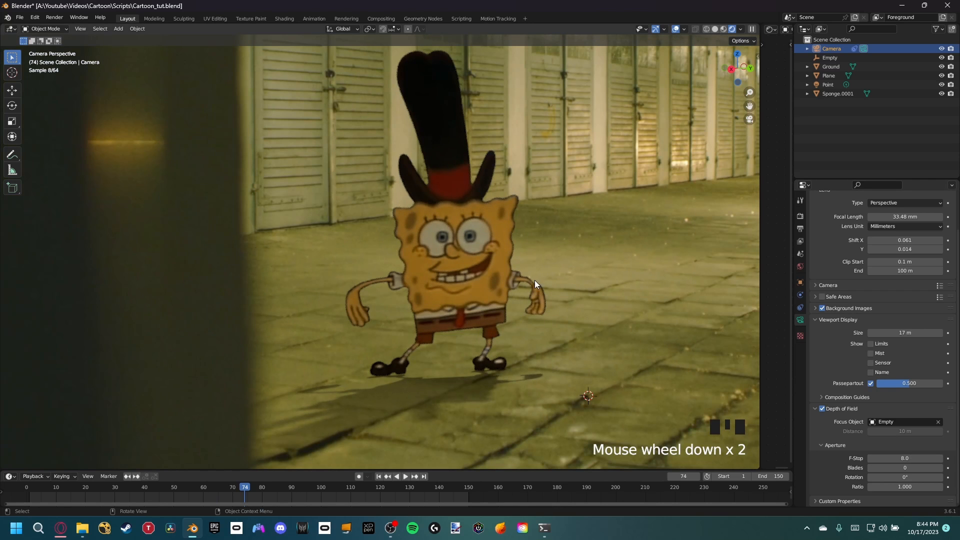
scroll(529, 339, up, 8)
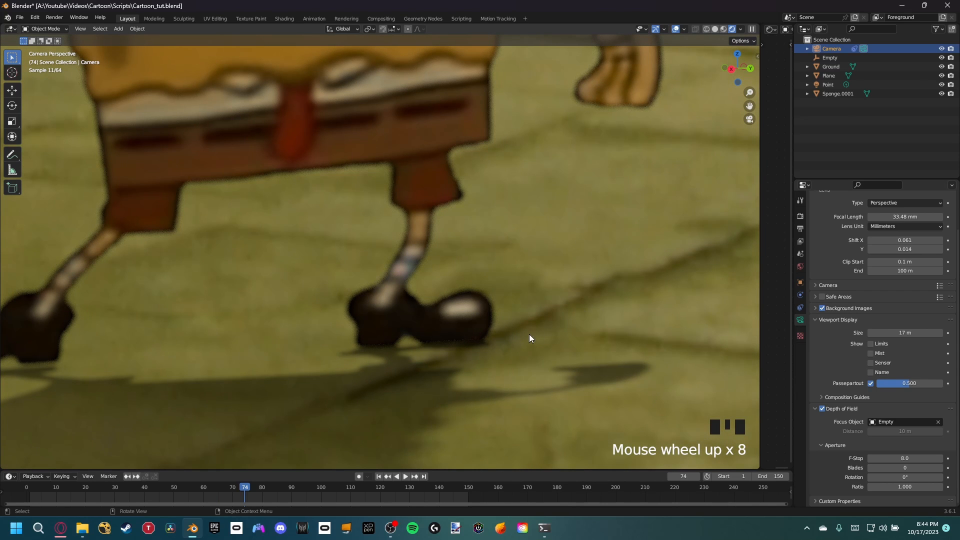
scroll(415, 332, down, 7)
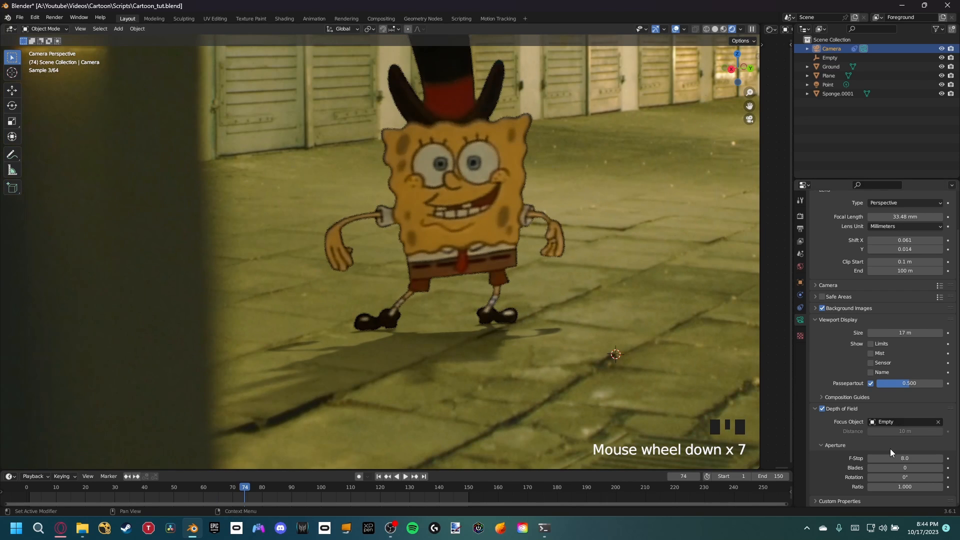
scroll(560, 291, down, 4)
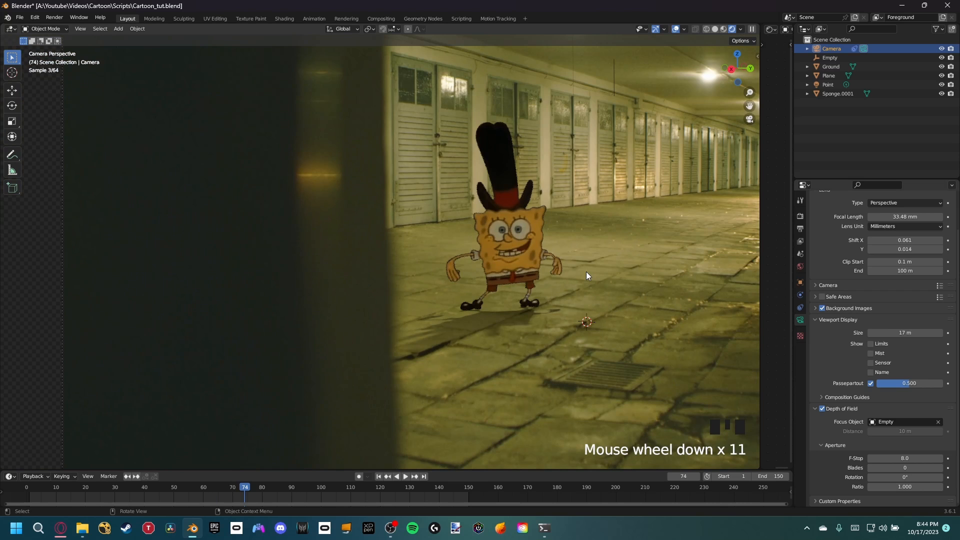
scroll(566, 253, down, 2)
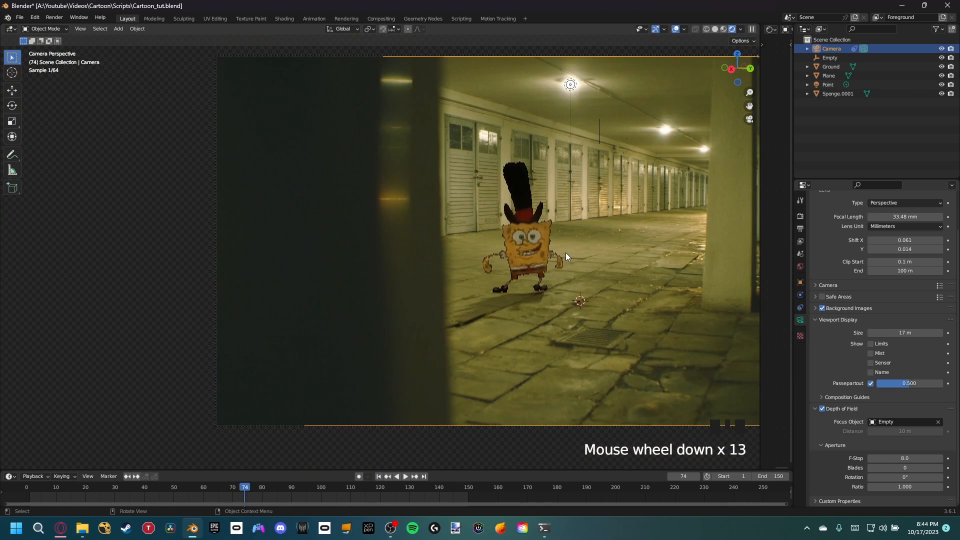
Step: At frame 34, move the holdout plane along its local X so its edge follows the blurred edge of the foreground pillar
shift+middle_drag(565, 253, 510, 213)
scroll(520, 242, up, 1)
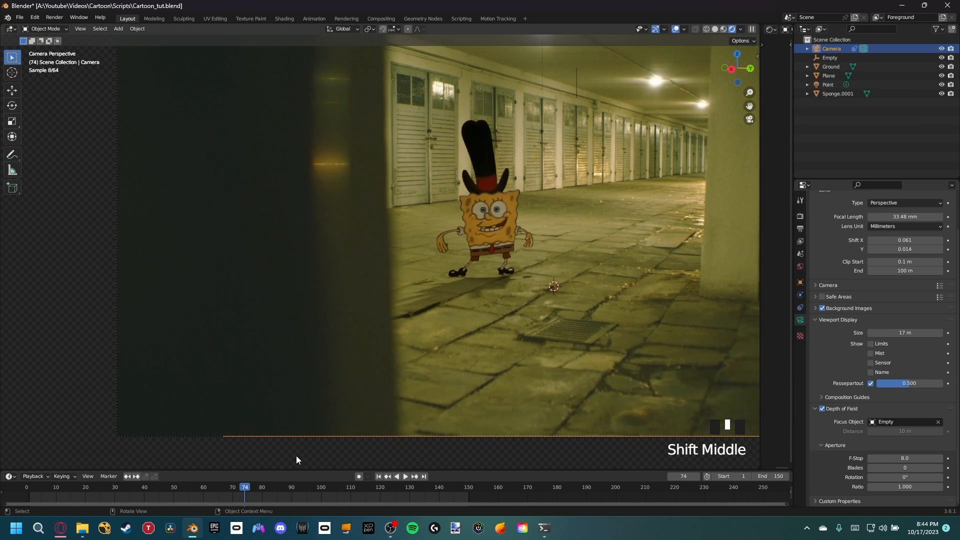
drag(220, 488, 126, 491)
scroll(390, 203, up, 3)
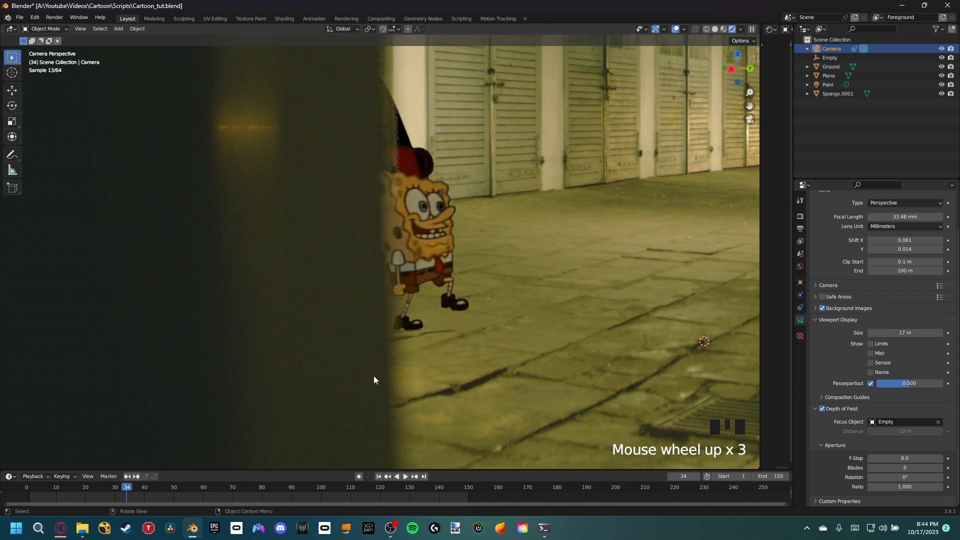
scroll(364, 268, down, 2)
click(379, 344)
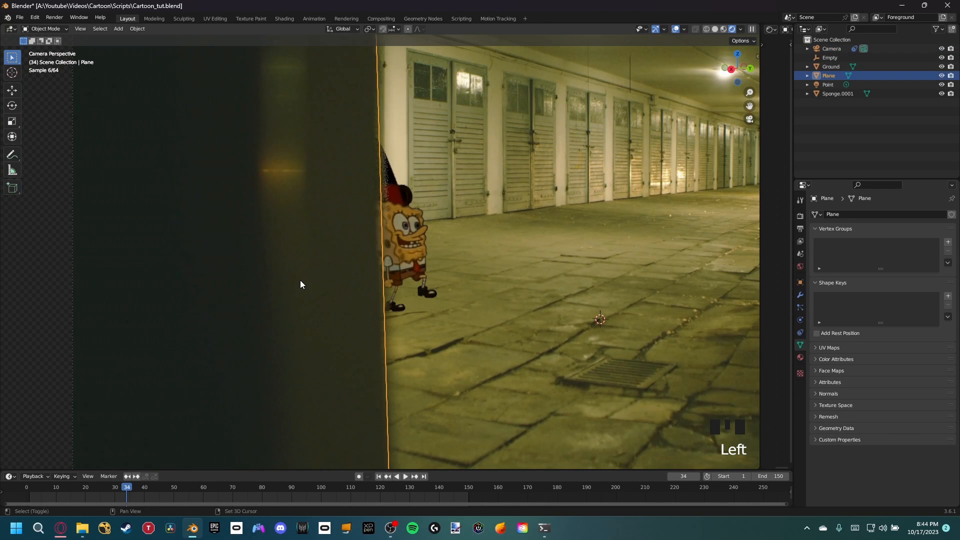
shift+middle_drag(300, 280, 448, 257)
scroll(445, 259, up, 5)
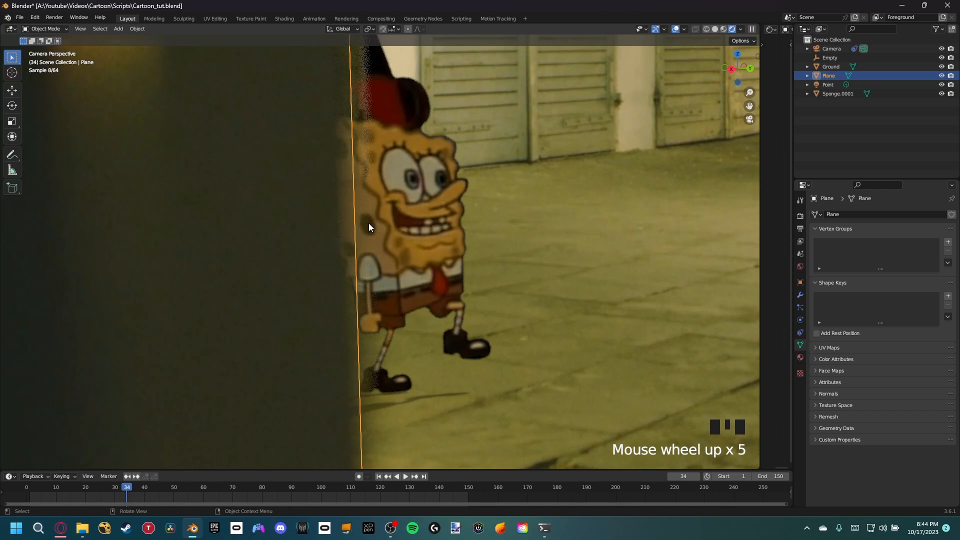
key(g)
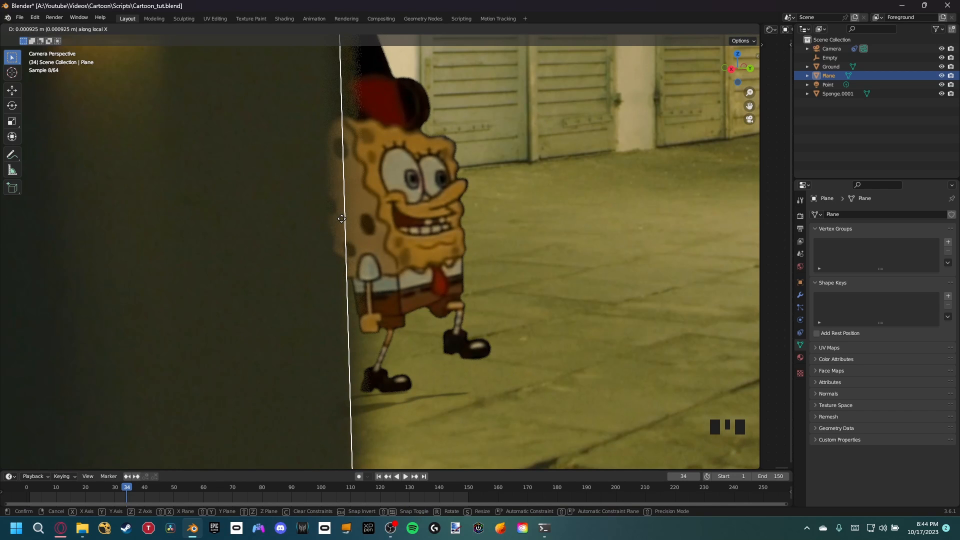
click(343, 218)
Step: Check how the pillar masks SpongeBob with his plane selected and save the file
click(559, 216)
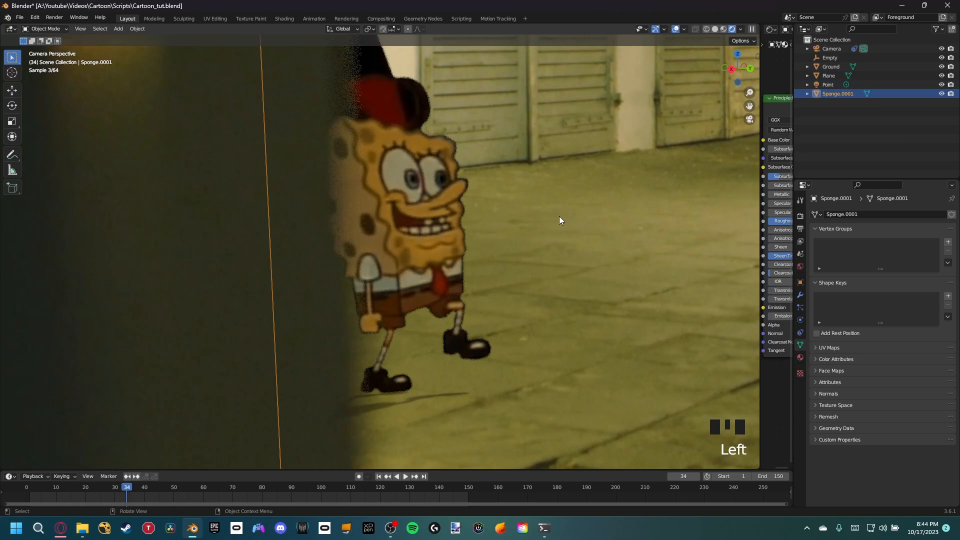
scroll(451, 202, down, 3)
scroll(404, 150, down, 3)
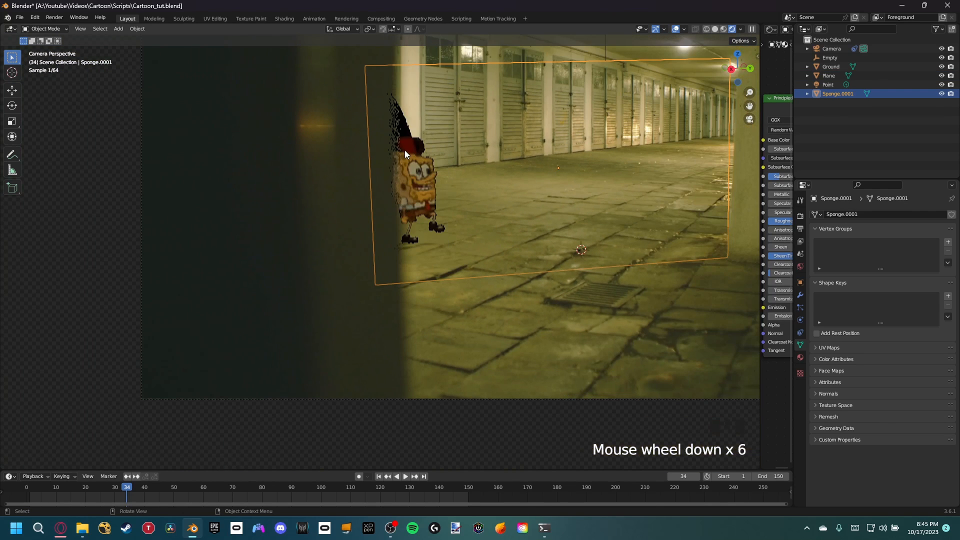
scroll(404, 150, up, 1)
shift+middle_drag(510, 343, 405, 332)
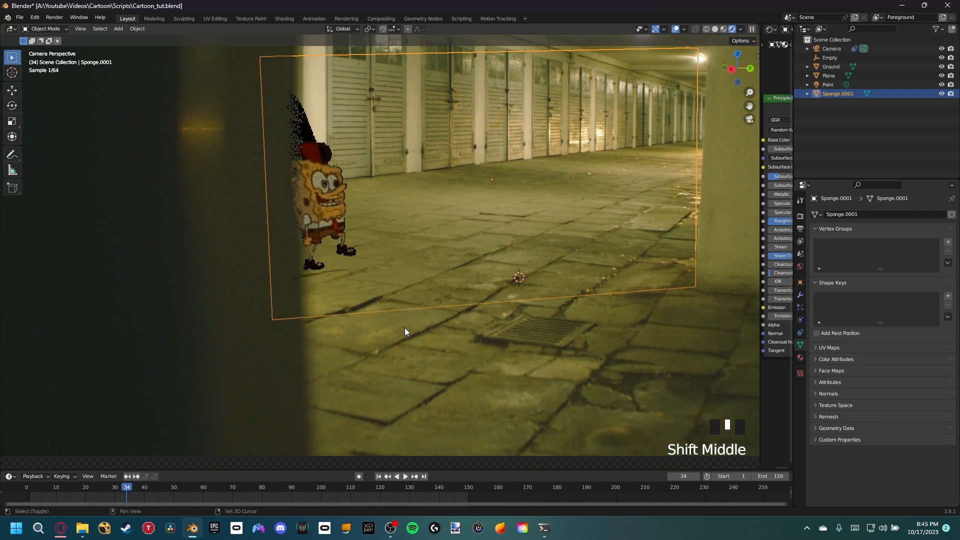
key(ctrl+s)
Step: Go to frame 93 and examine SpongeBob and his floor shadow up close
drag(175, 489, 301, 502)
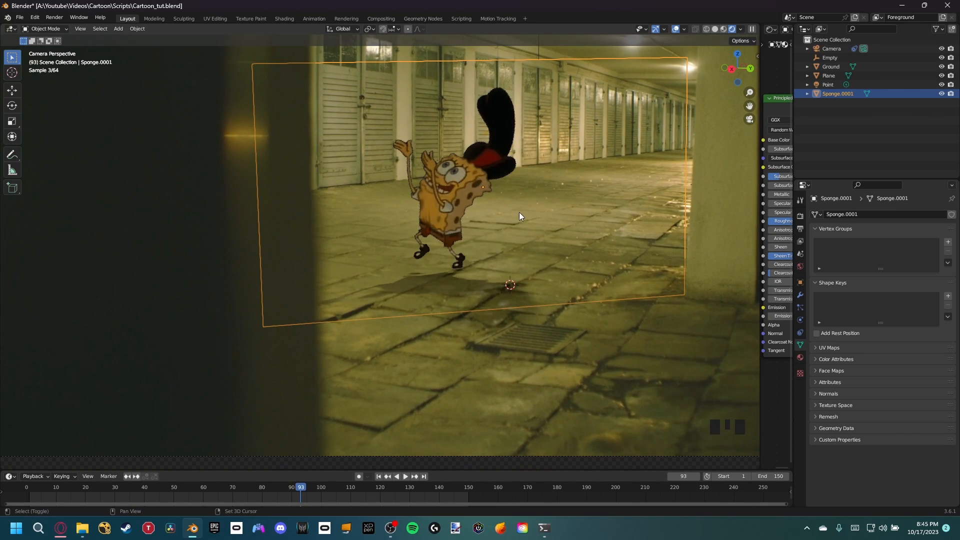
shift+middle_drag(519, 216, 391, 258)
scroll(386, 245, up, 4)
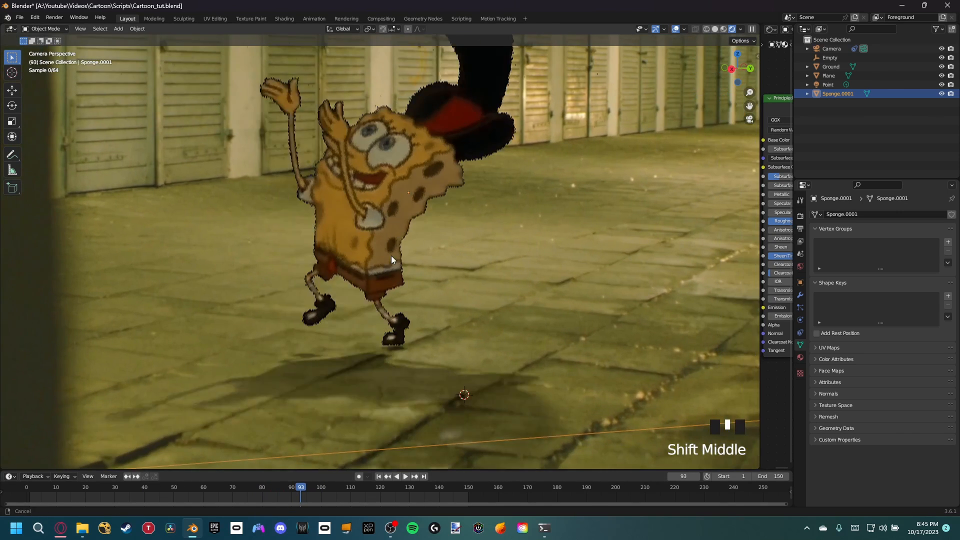
scroll(340, 169, down, 2)
shift+middle_drag(433, 191, 581, 108)
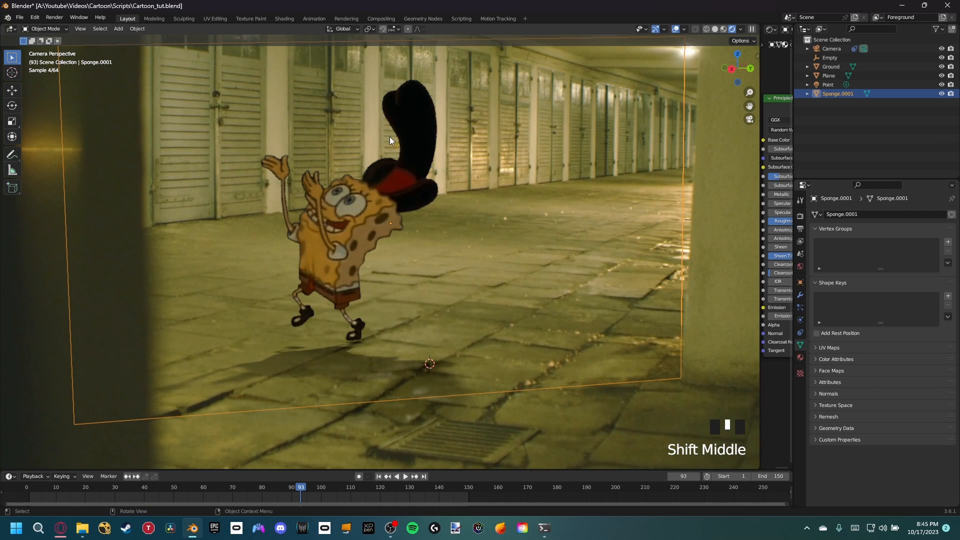
Step: Review the compositing node tree and return to the camera view of SpongeBob in the layout workspace
click(385, 19)
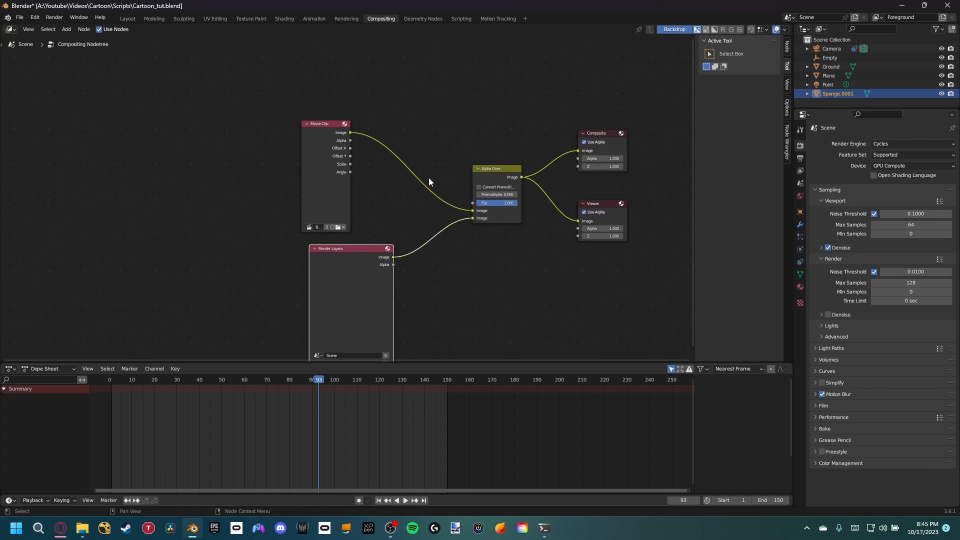
middle_drag(397, 251, 402, 232)
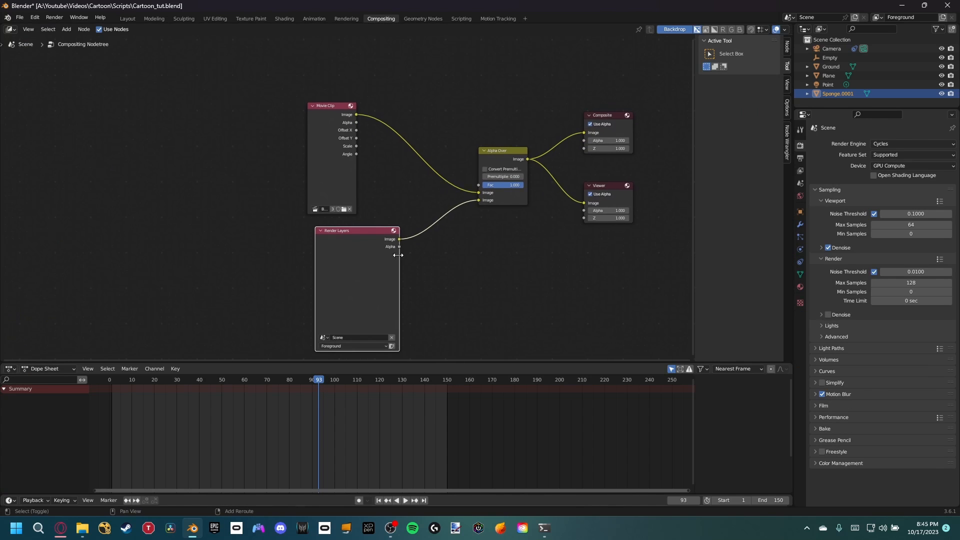
click(129, 18)
shift+middle_drag(464, 280, 464, 263)
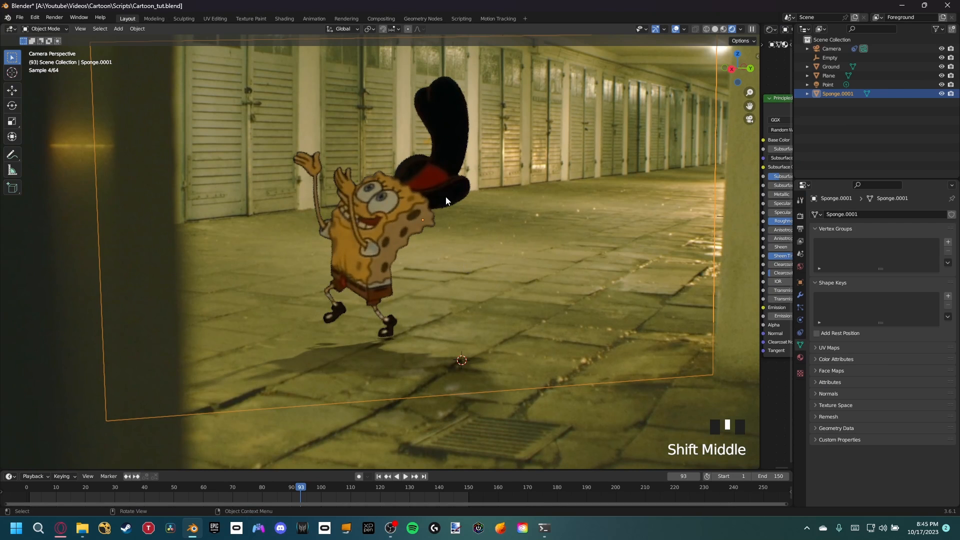
shift+middle_drag(444, 190, 447, 199)
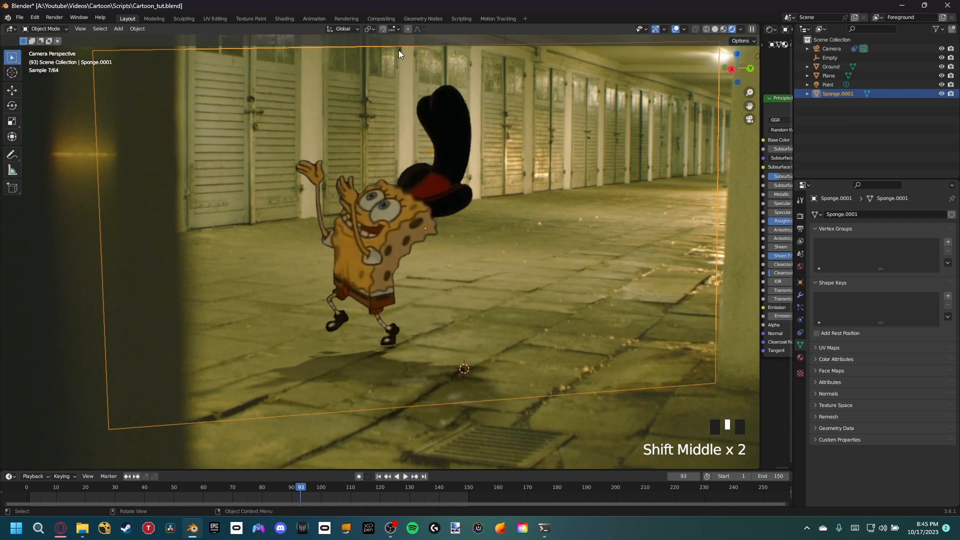
Step: Enlarge the shader editor and bring SpongeBob's material nodes into view
click(433, 188)
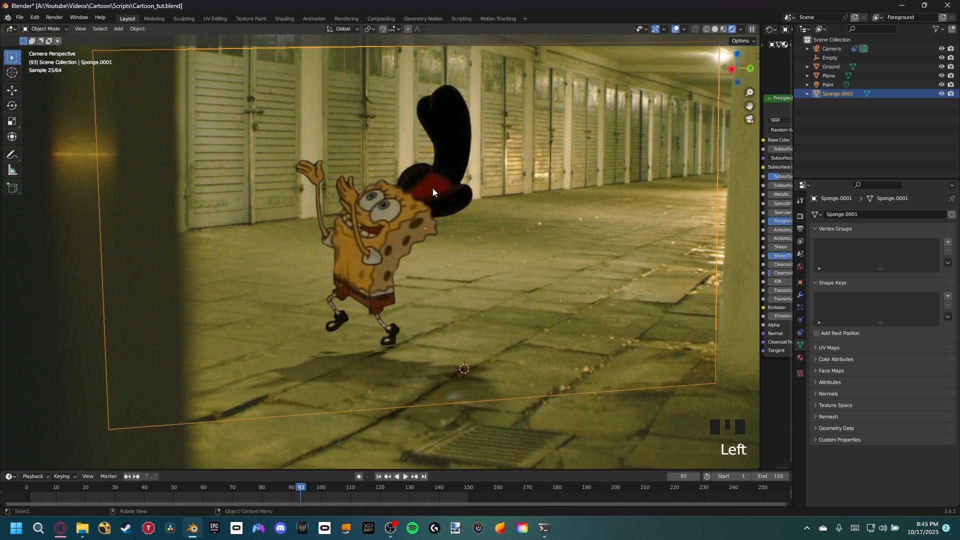
drag(757, 125, 409, 124)
middle_drag(521, 155, 653, 194)
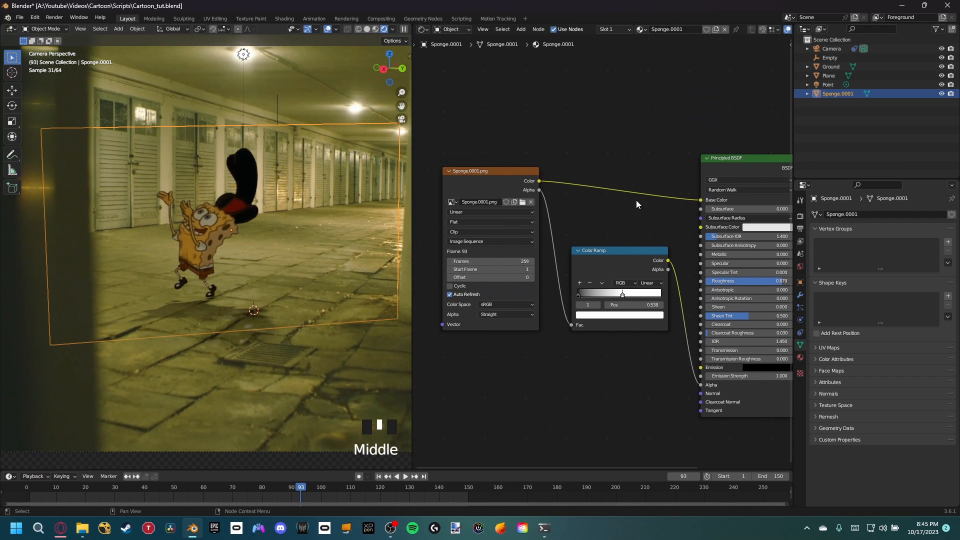
Step: Try a Hue/Saturation/Value node with saturation 2 between SpongeBob's image texture and the Base Color, and delete it
key(shift+a)
click(609, 151)
text(hue)
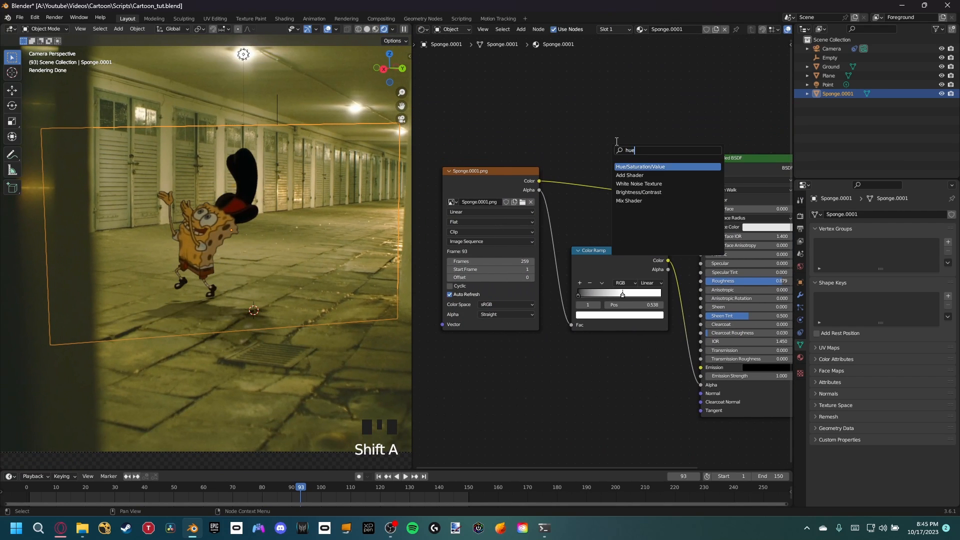
key(Return)
click(613, 202)
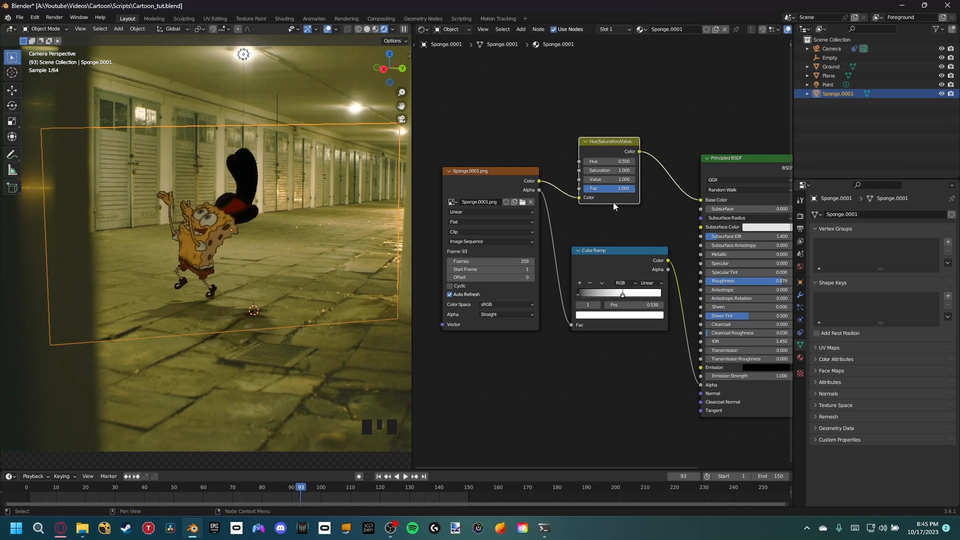
scroll(616, 201, up, 5)
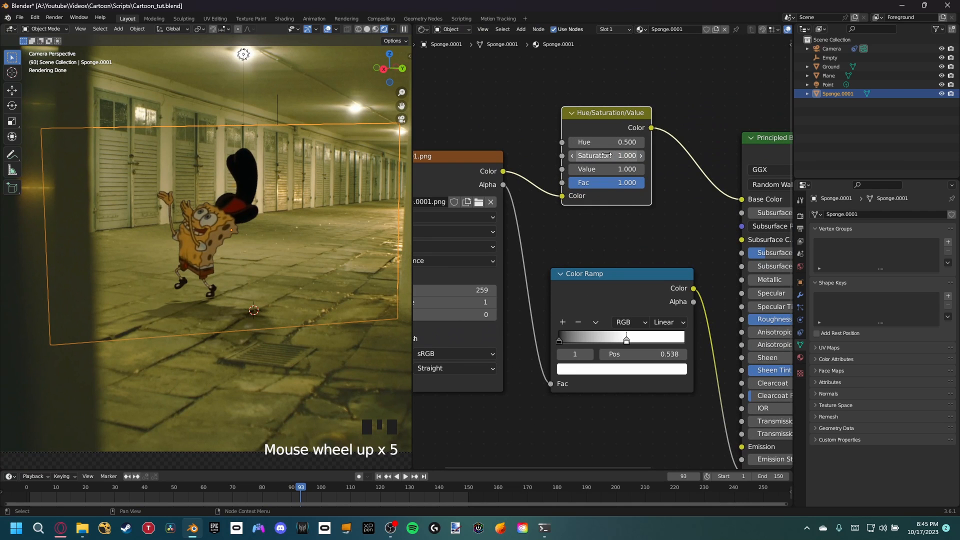
drag(613, 156, 652, 156)
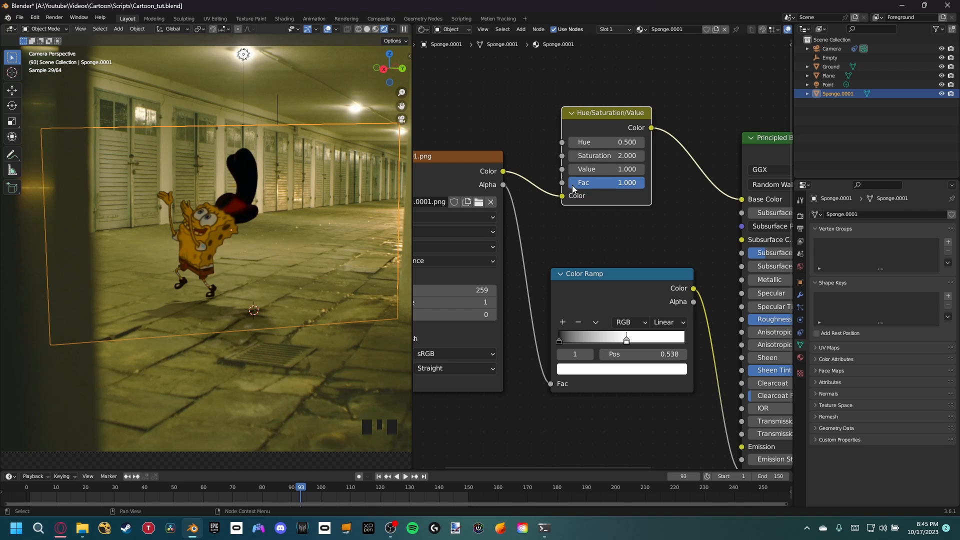
click(606, 125)
key(Delete)
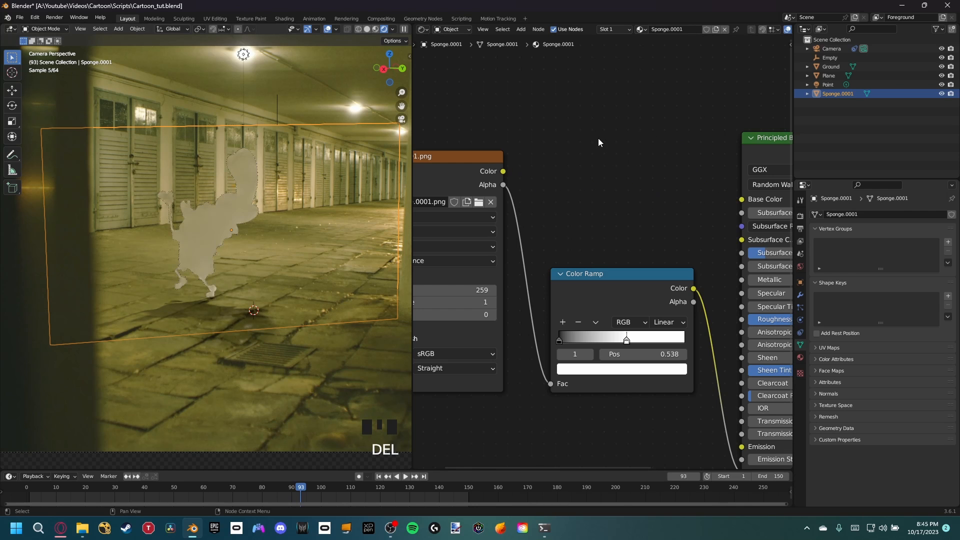
Step: Add a Brightness/Contrast node and link the image texture's color through it to the Principled BSDF's Base Color
key(shift+a)
text(br)
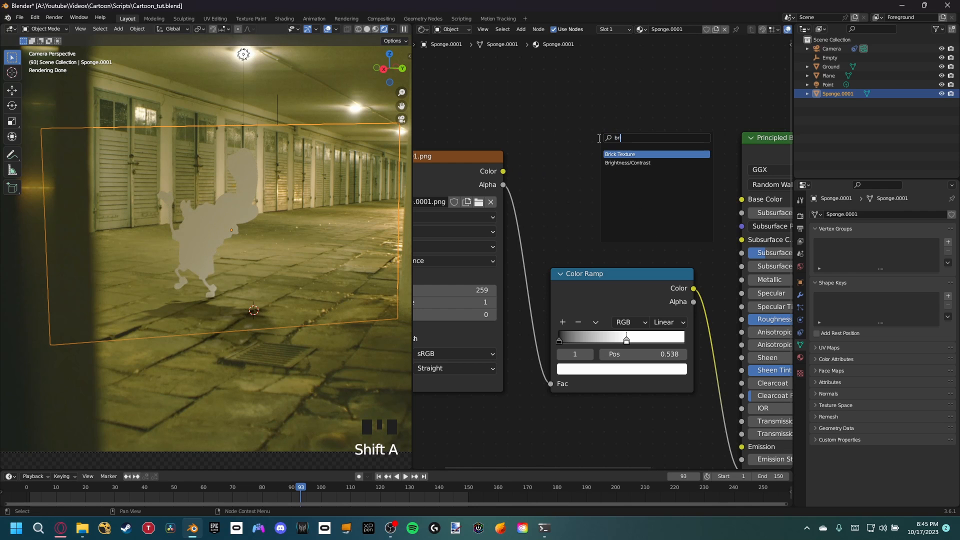
click(627, 163)
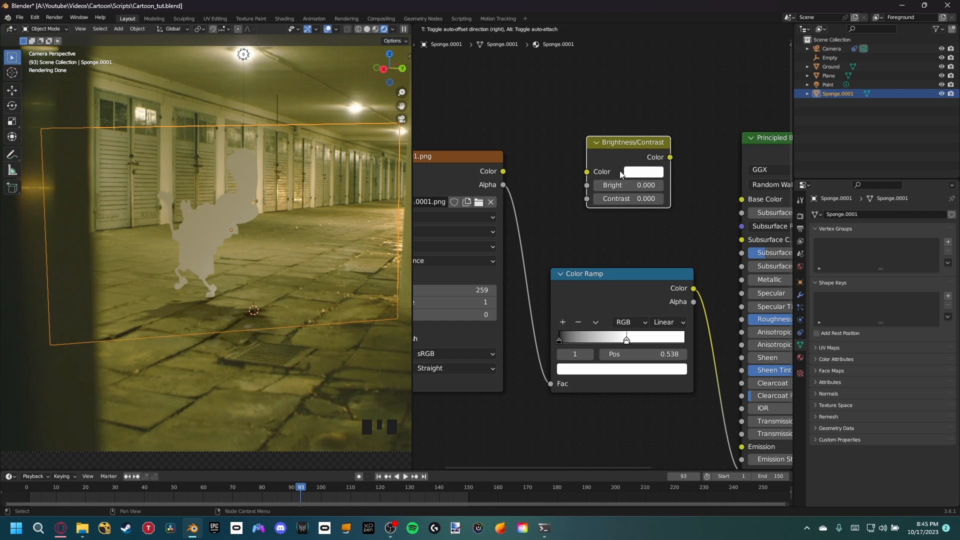
click(628, 163)
drag(504, 172, 587, 172)
drag(670, 157, 742, 199)
Step: Try higher Bright values on the Brightness/Contrast node and return Bright to 0
click(660, 186)
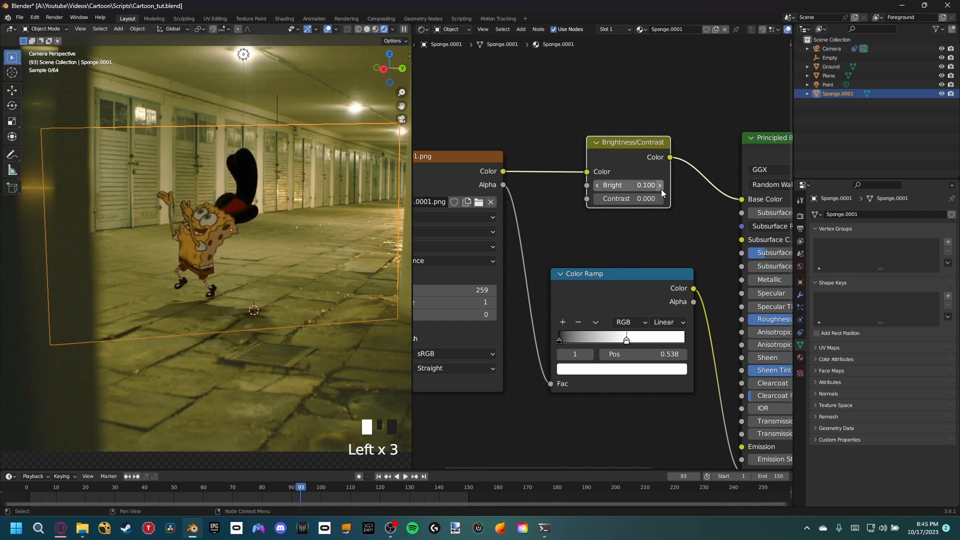
click(660, 186)
click(593, 187)
click(593, 187)
click(593, 187)
Step: Examine SpongeBob's color against the garage up close, and in a widened 3D viewport
scroll(229, 232, up, 4)
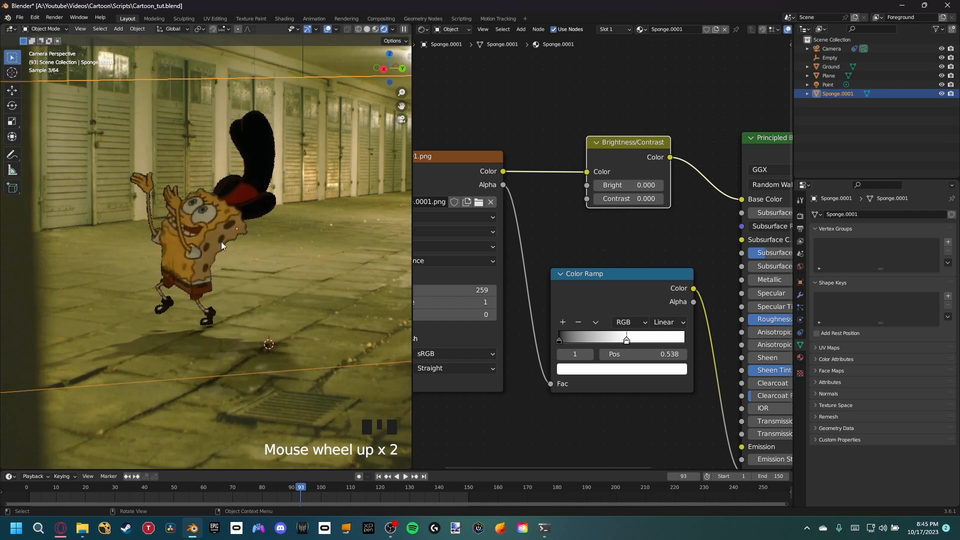
shift+middle_drag(242, 262, 278, 266)
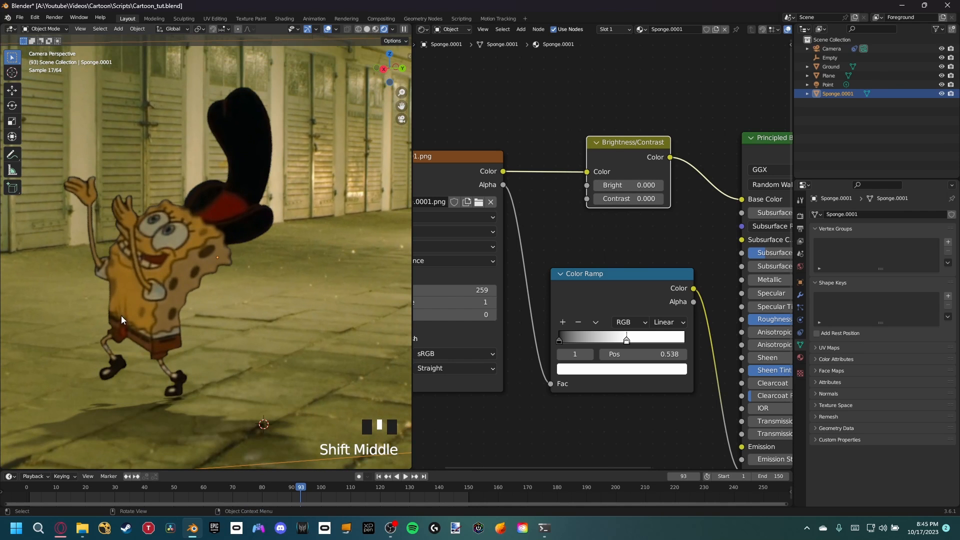
scroll(215, 295, down, 2)
shift+middle_drag(235, 311, 271, 264)
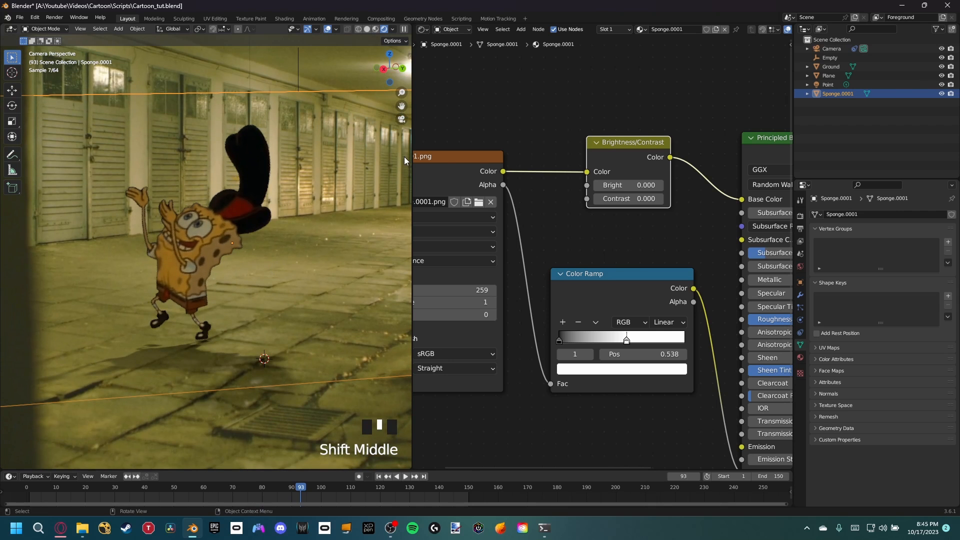
drag(412, 143, 732, 143)
scroll(442, 232, down, 3)
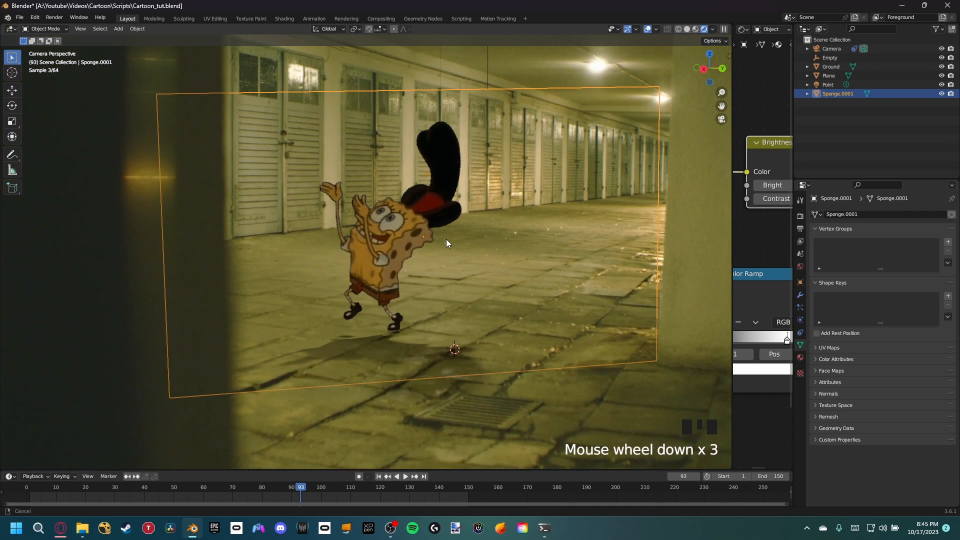
shift+middle_drag(446, 243, 486, 259)
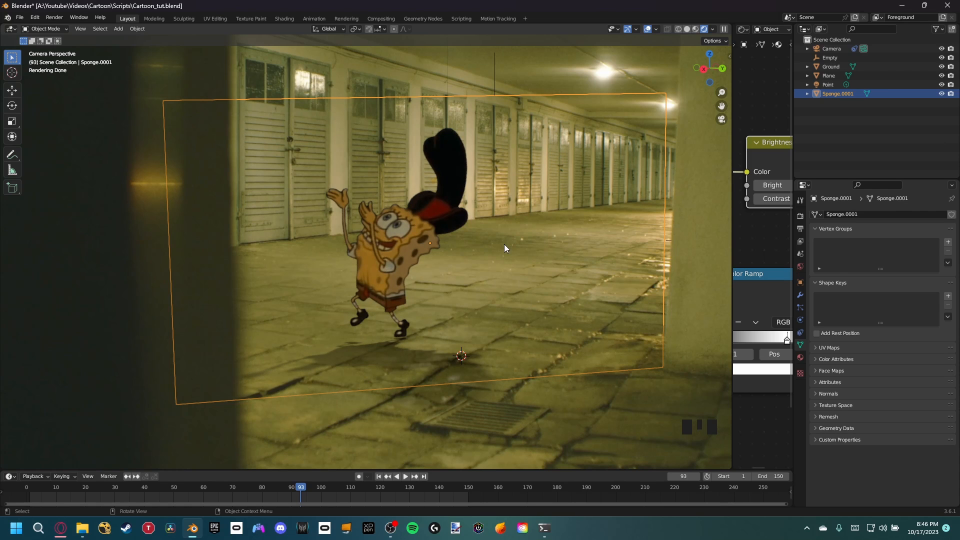
Step: Clear the object selection and save the file
click(471, 82)
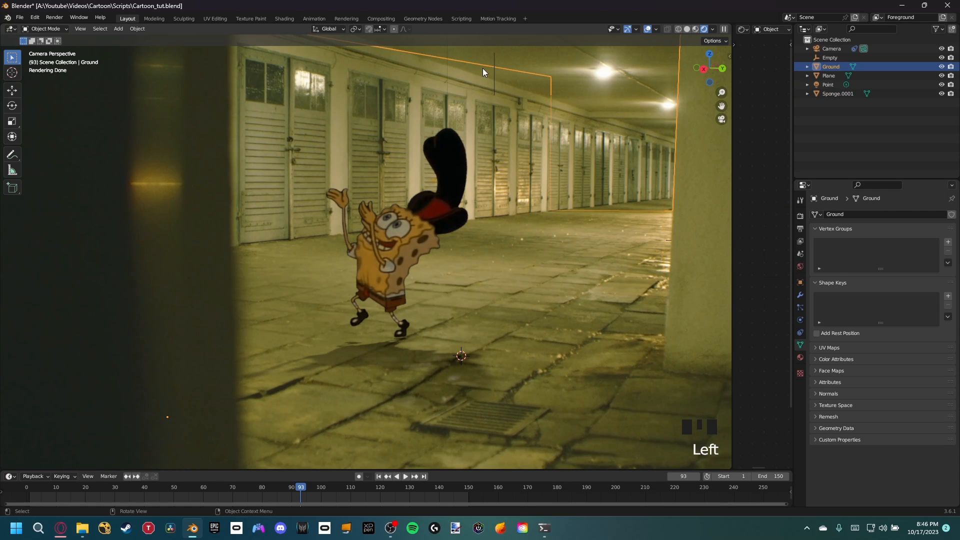
click(546, 67)
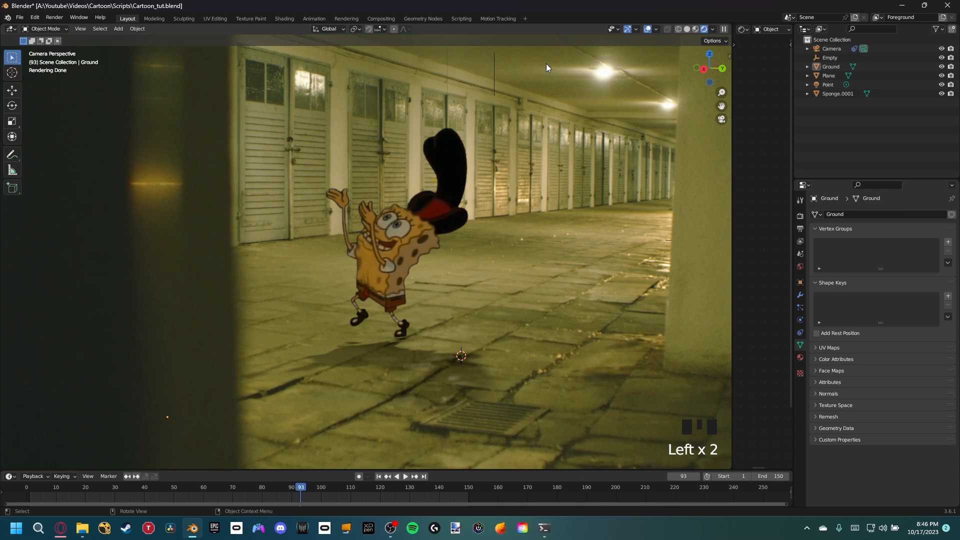
key(ctrl)
key(ctrl+s)
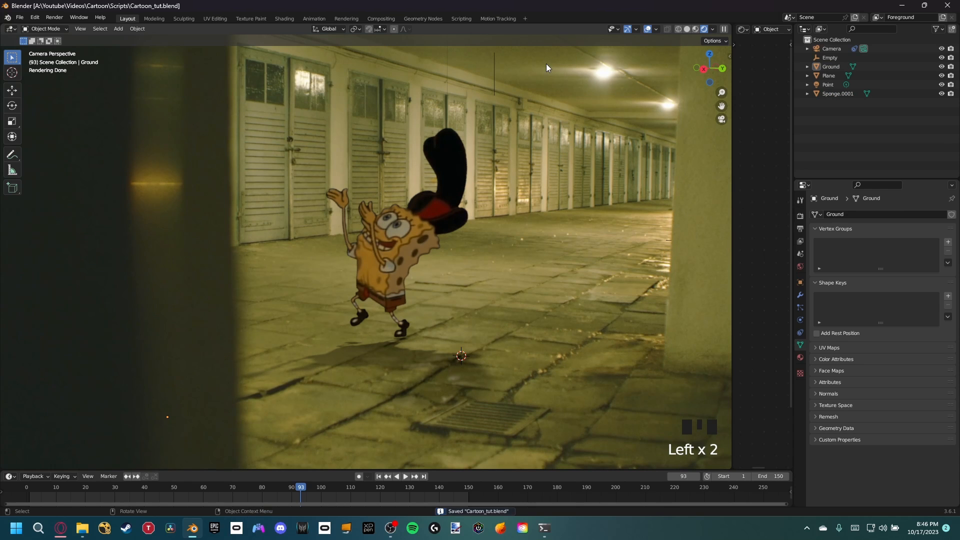
Step: Switch to the Cartoon_test.blend scene and examine SpongeBob, Johnny and Homer in the garage at frame 61
shift+middle_drag(519, 134, 523, 154)
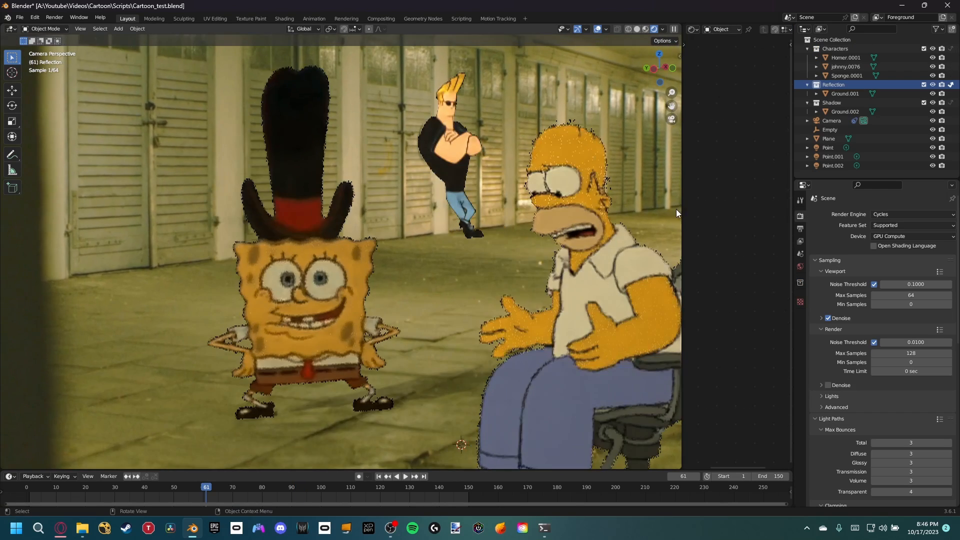
scroll(584, 217, down, 4)
shift+middle_drag(560, 216, 478, 207)
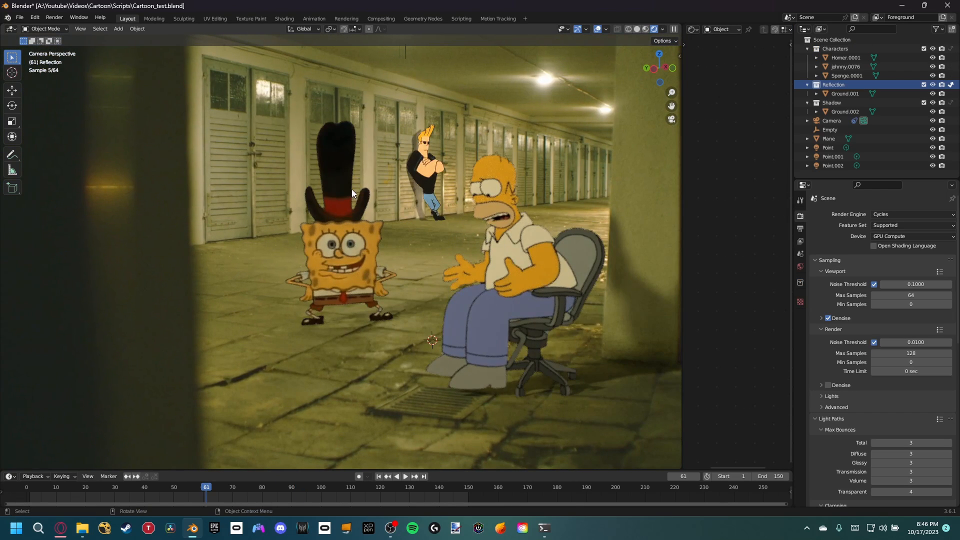
scroll(352, 189, up, 1)
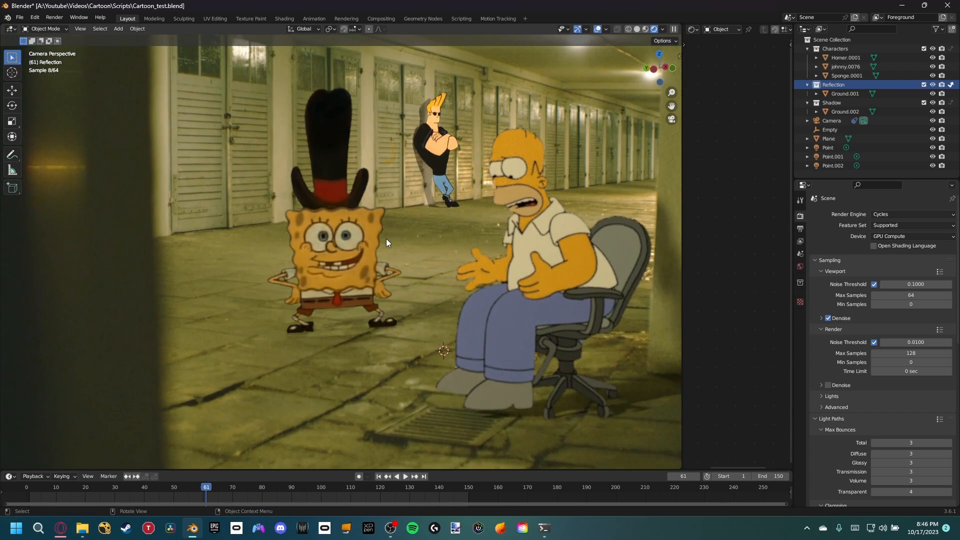
Step: Examine how Johnny's black shirt and shadow compare with the garage doors up close, and with the other characters
click(366, 256)
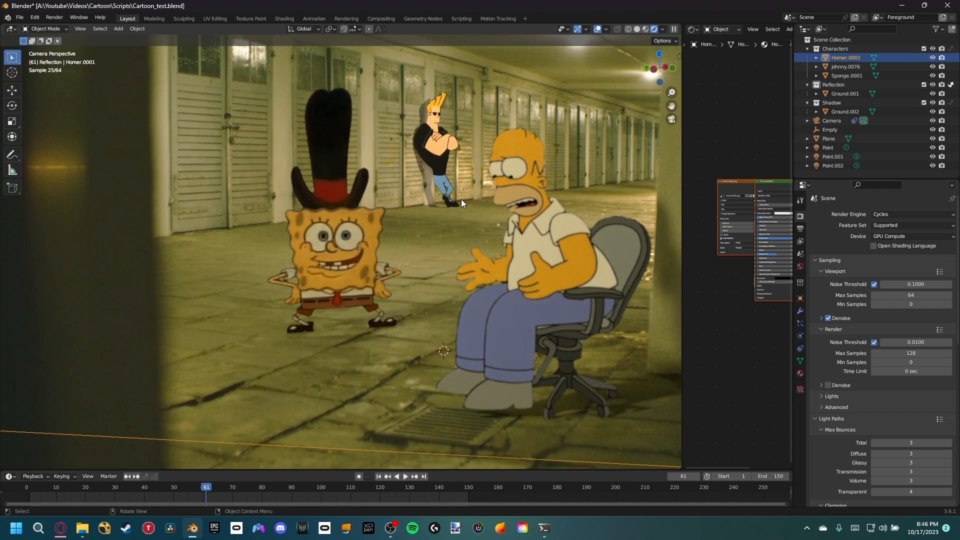
scroll(473, 210, up, 5)
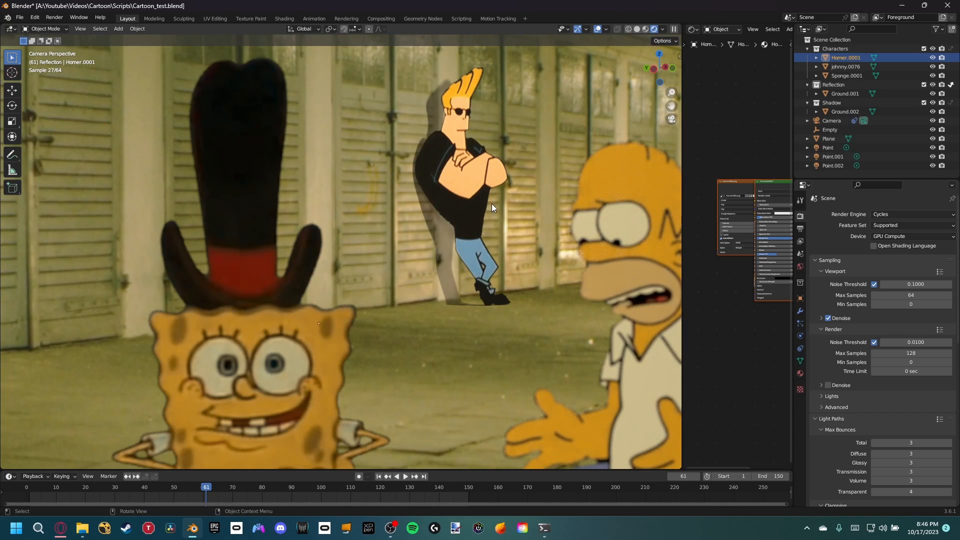
scroll(491, 203, up, 3)
scroll(425, 142, up, 1)
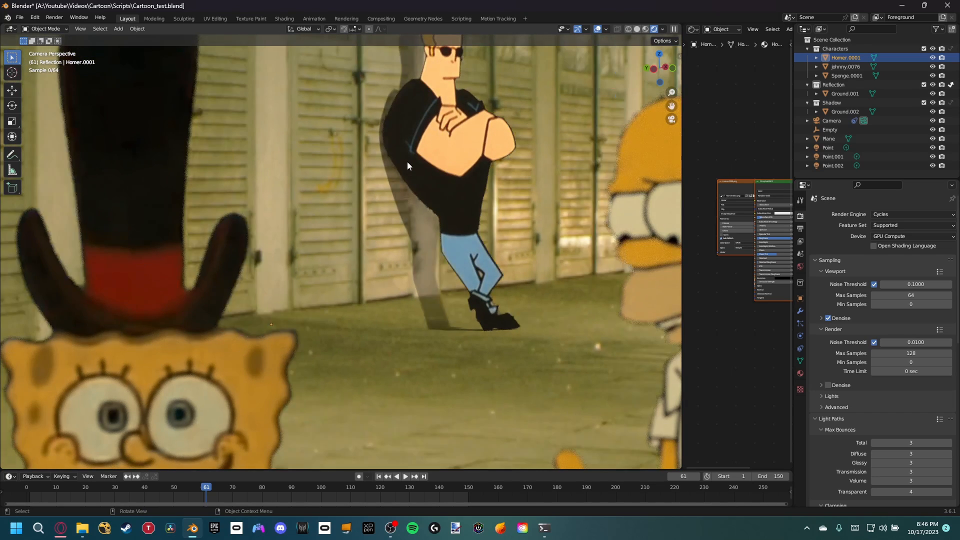
scroll(408, 163, down, 2)
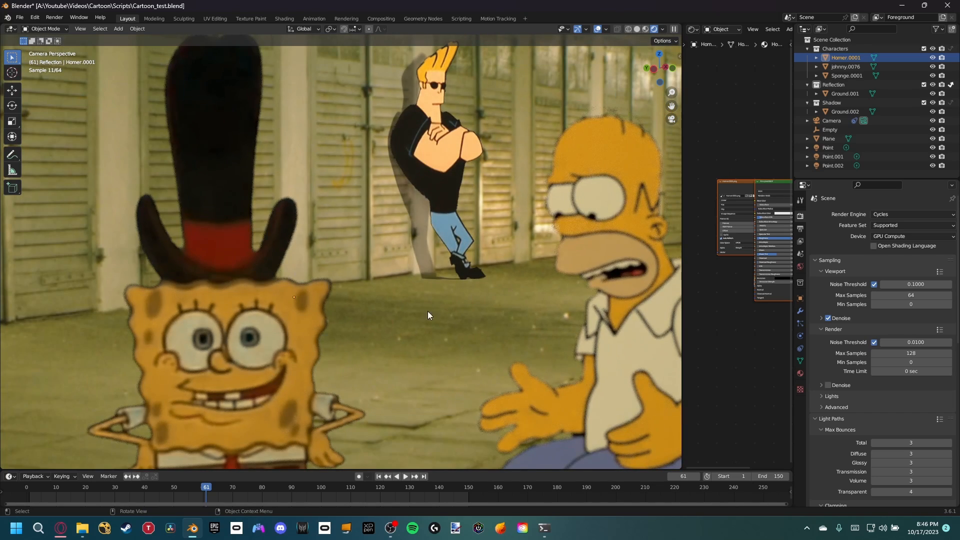
scroll(427, 311, down, 3)
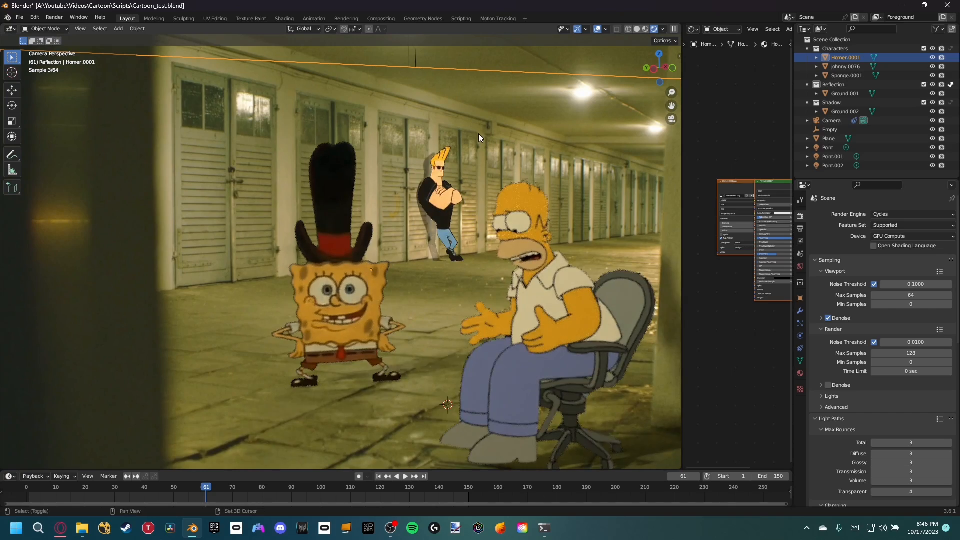
shift+middle_drag(478, 134, 497, 155)
Step: Select the nearest ceiling point light, examine its placement in the 3D scene outside the camera view, and return to the camera view
click(442, 55)
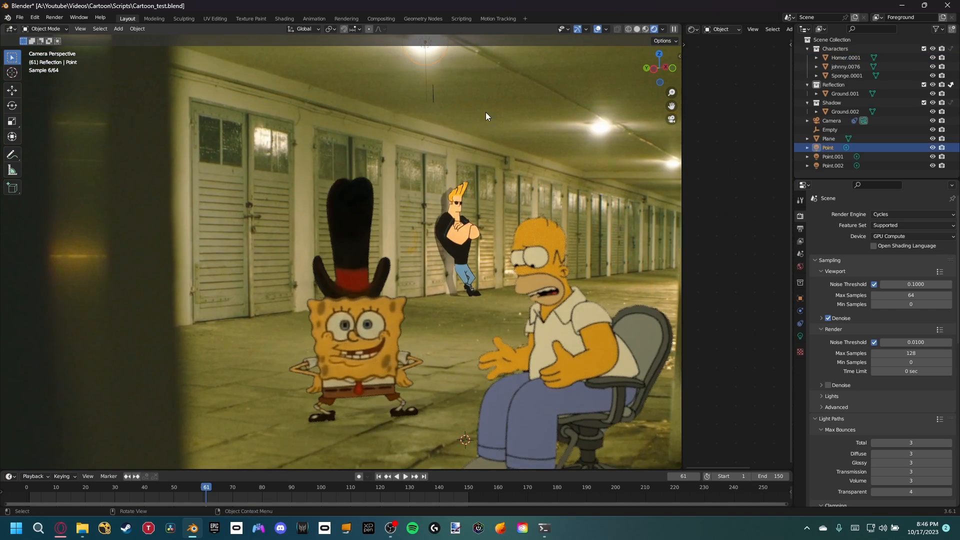
middle_drag(485, 112, 535, 290)
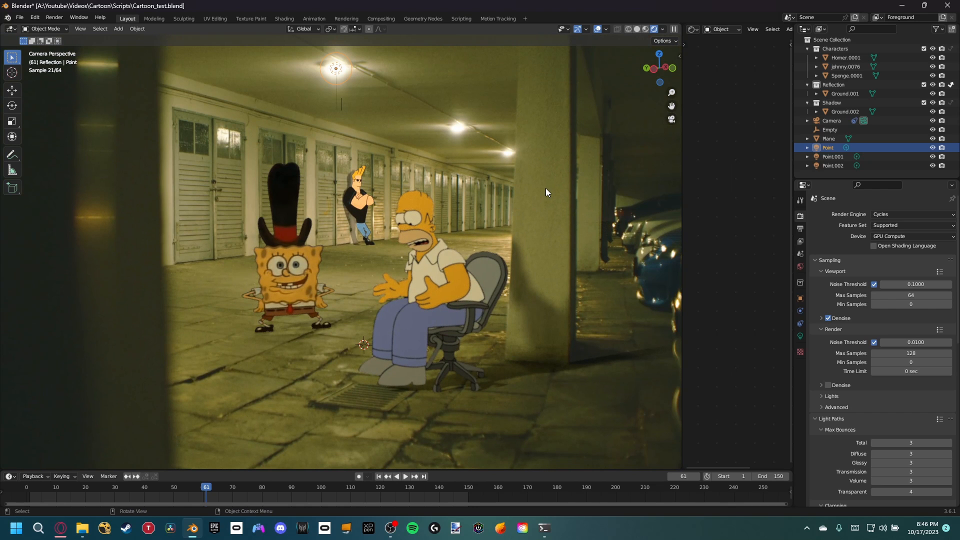
middle_drag(545, 188, 328, 78)
key(KP_0)
scroll(347, 85, down, 6)
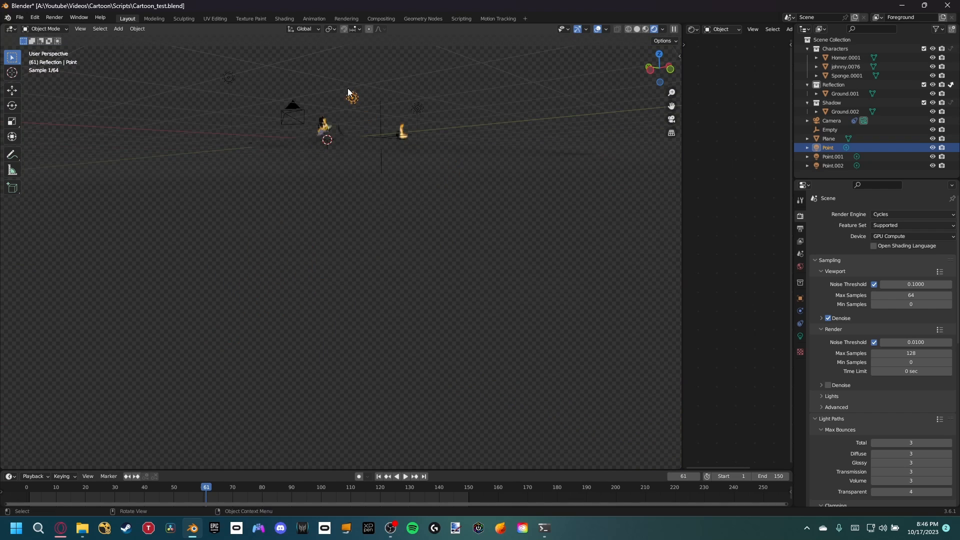
scroll(348, 93, up, 4)
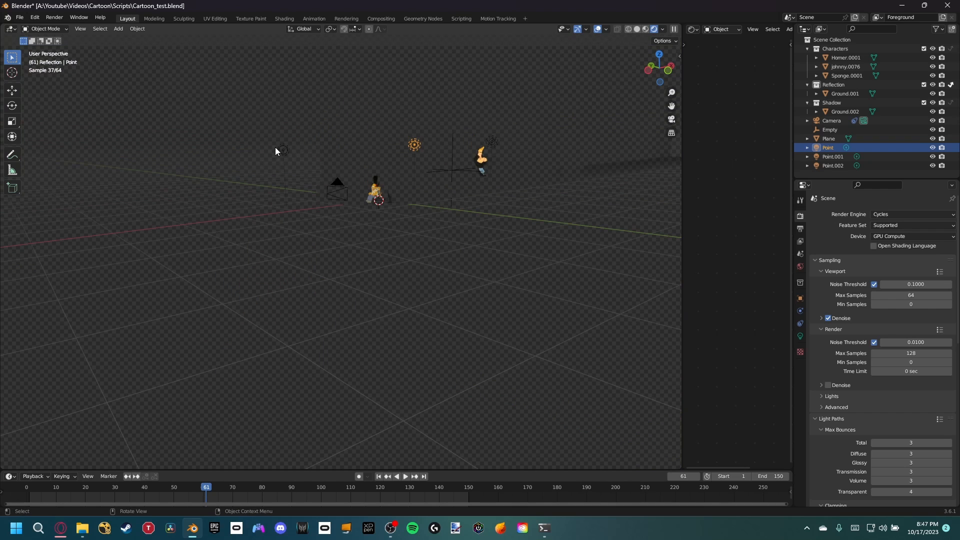
key(KP_0)
Step: Examine the lighting and shadows on SpongeBob, Johnny and Homer against the garage lamps and pillars
scroll(527, 358, up, 2)
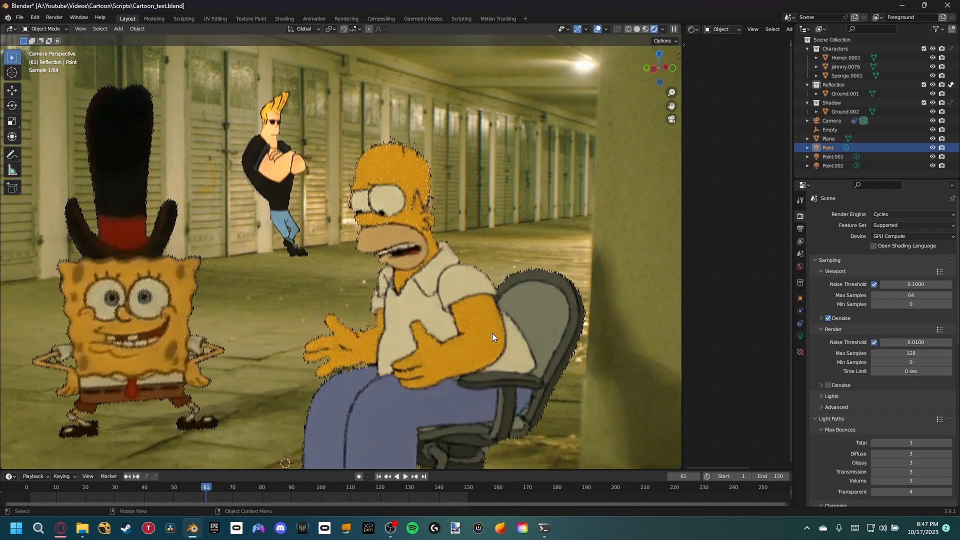
middle_drag(492, 333, 495, 275)
scroll(495, 275, down, 2)
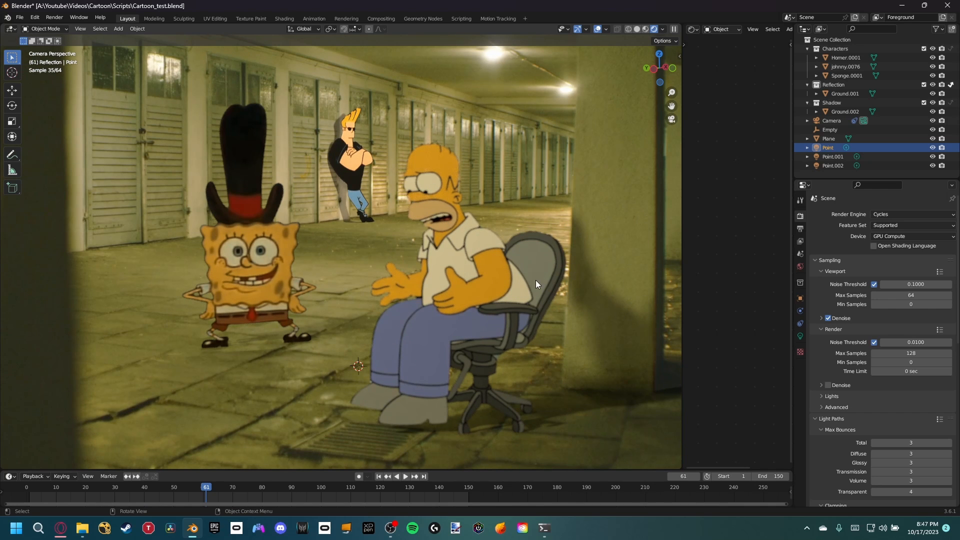
middle_drag(536, 280, 371, 101)
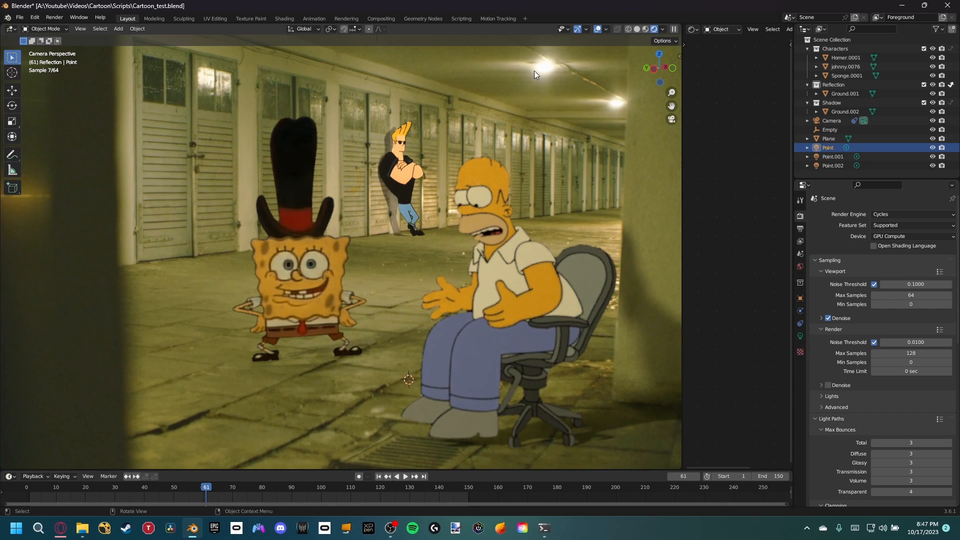
middle_drag(521, 88, 444, 302)
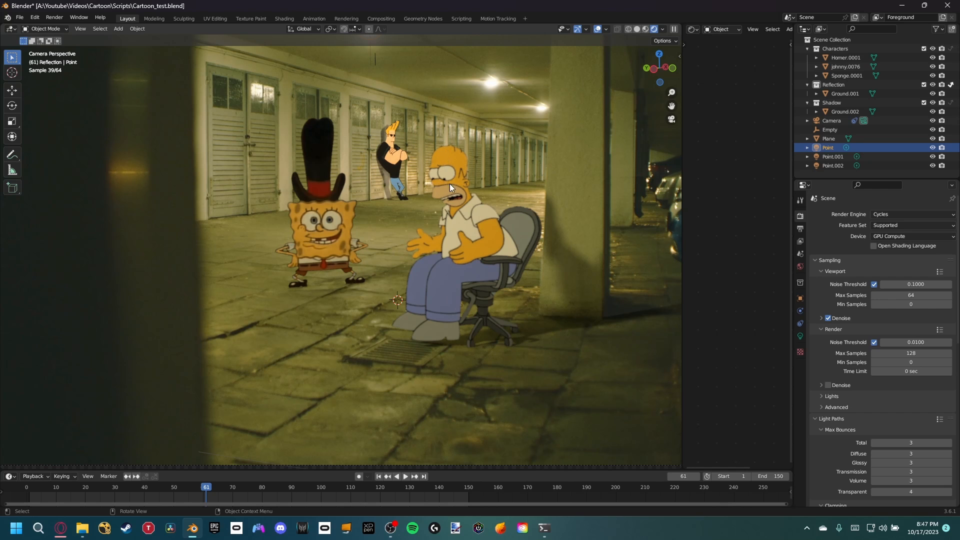
Step: Select Johnny's plane and examine the Brightness/Contrast node in its material alongside a close view of the character
click(399, 175)
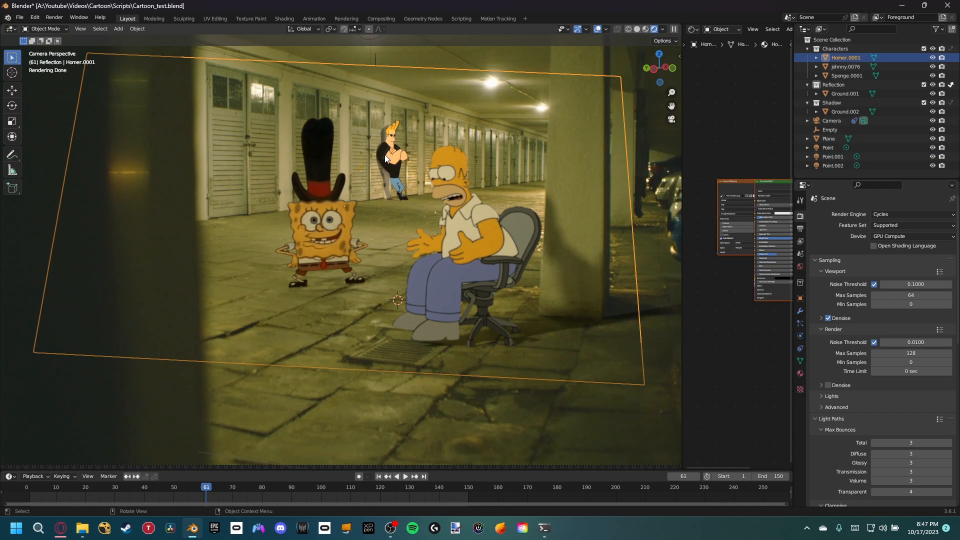
click(849, 67)
drag(683, 142, 502, 142)
scroll(658, 222, up, 4)
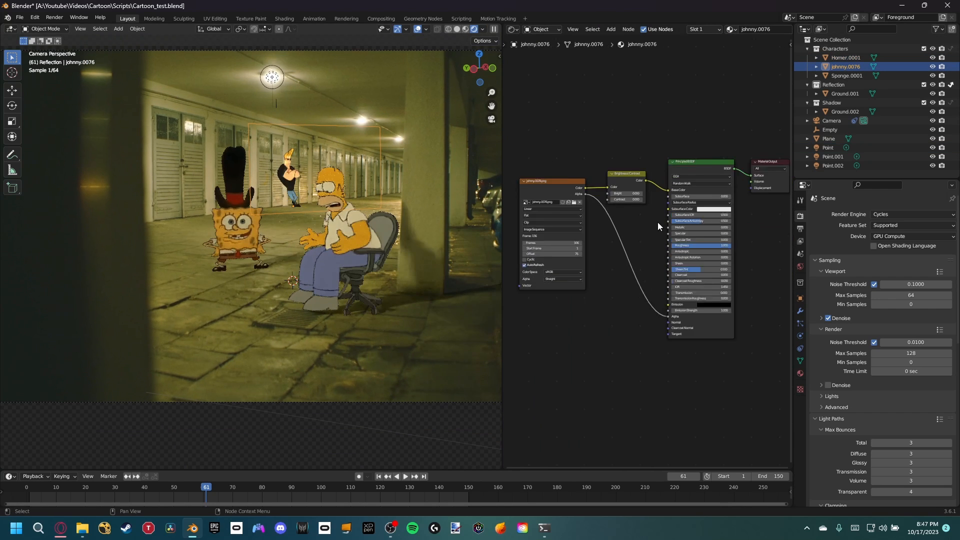
middle_drag(641, 208, 726, 224)
scroll(723, 224, up, 1)
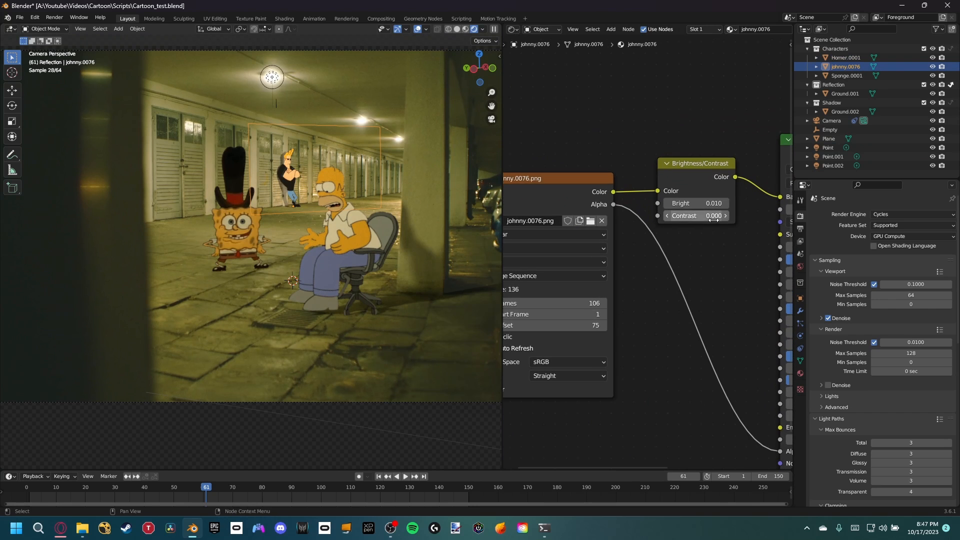
scroll(363, 209, up, 6)
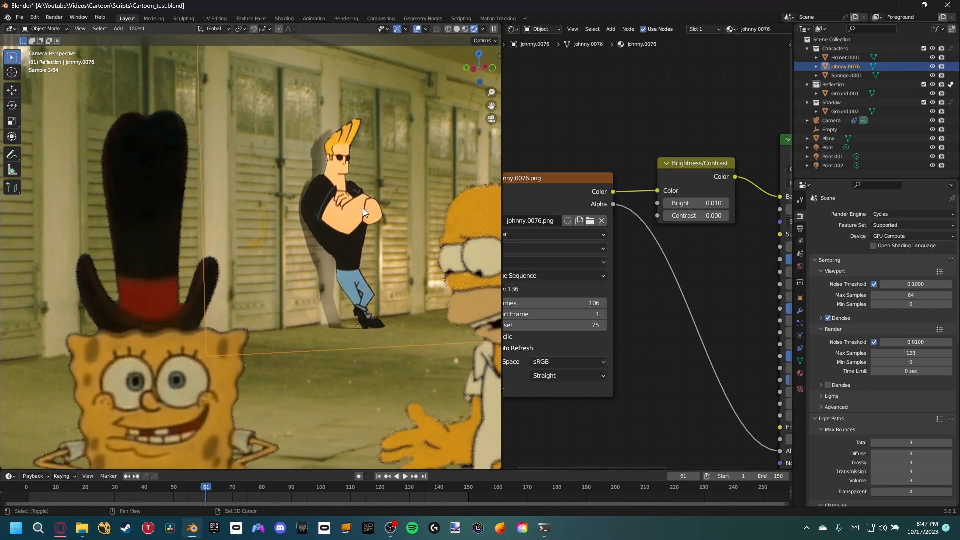
scroll(350, 200, down, 2)
scroll(315, 178, up, 2)
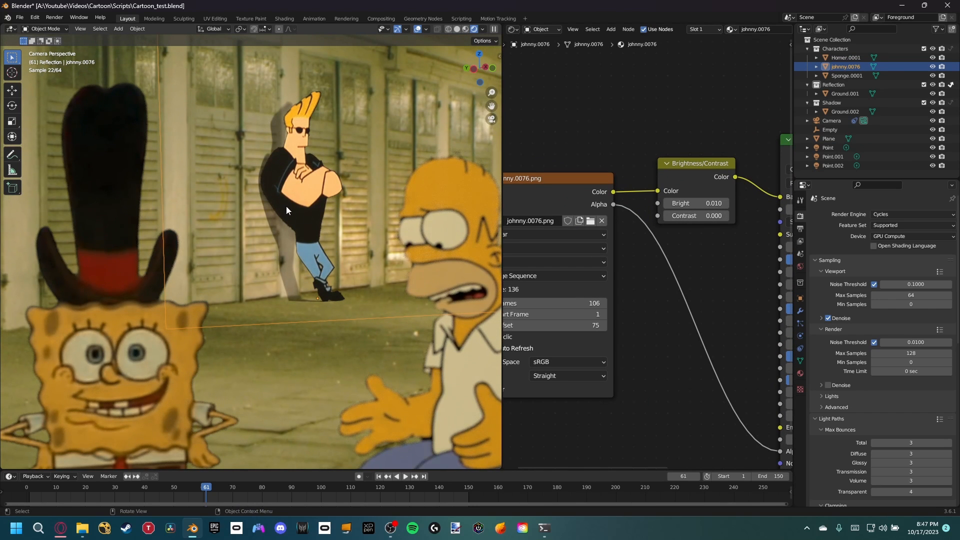
Step: Set the view transform to False Color and examine the characters' exposure against the garage footage
drag(499, 154, 697, 154)
scroll(574, 199, down, 3)
shift+middle_drag(543, 215, 494, 235)
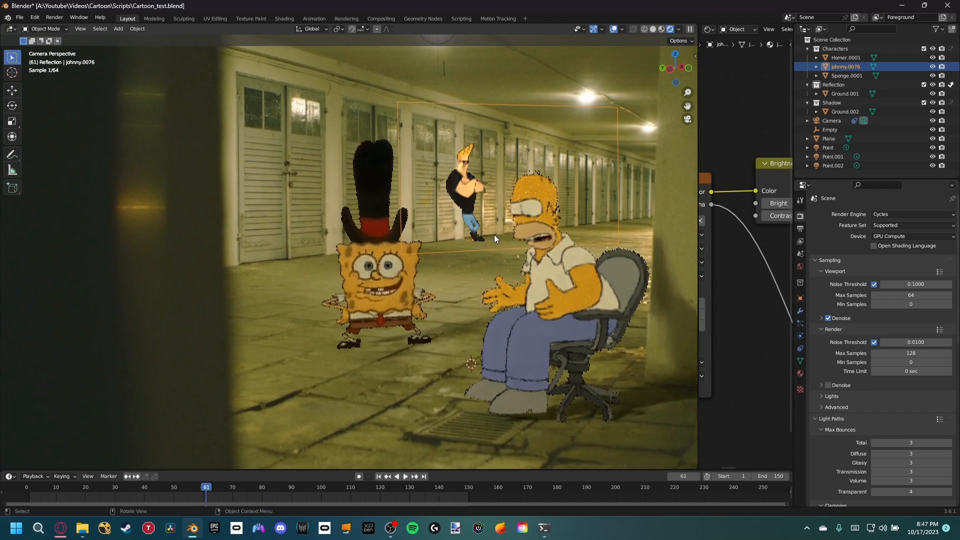
scroll(494, 235, down, 1)
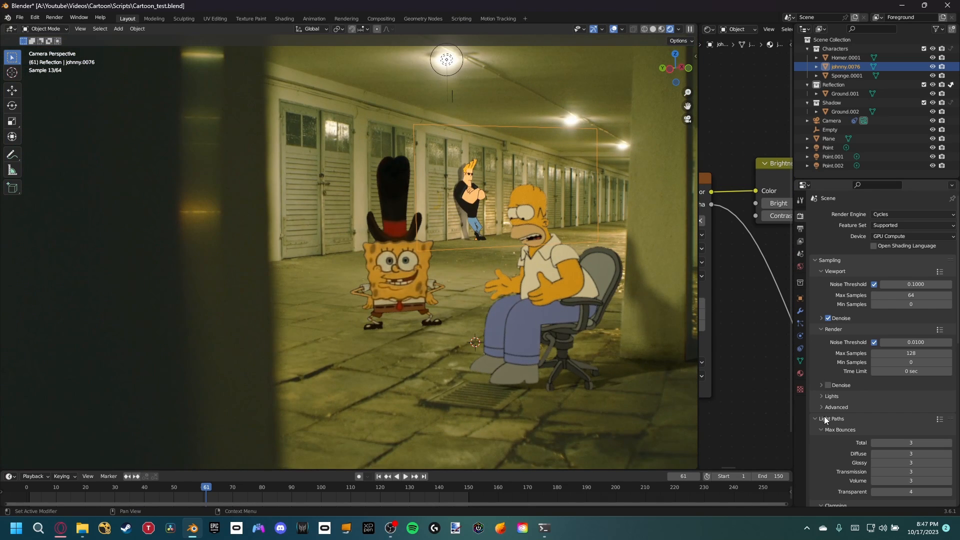
scroll(830, 416, down, 15)
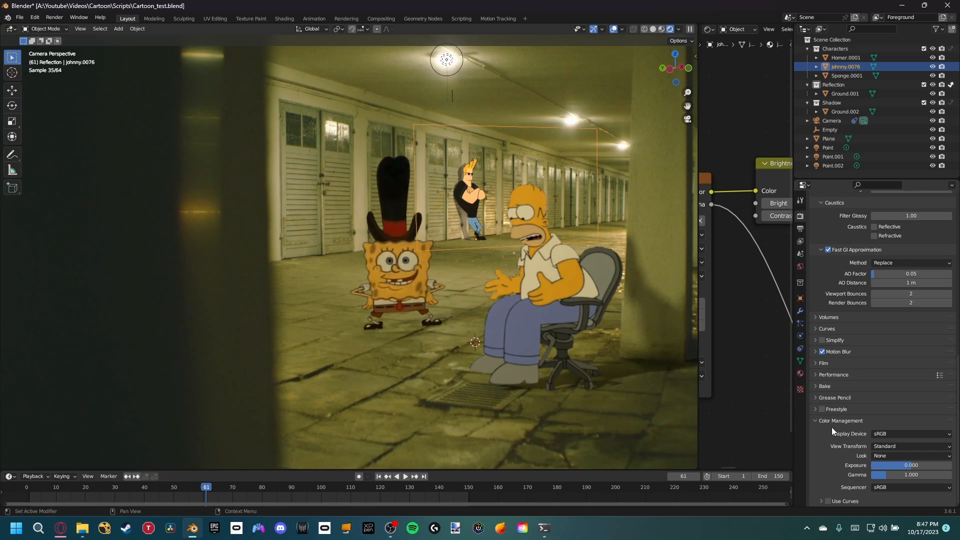
click(903, 446)
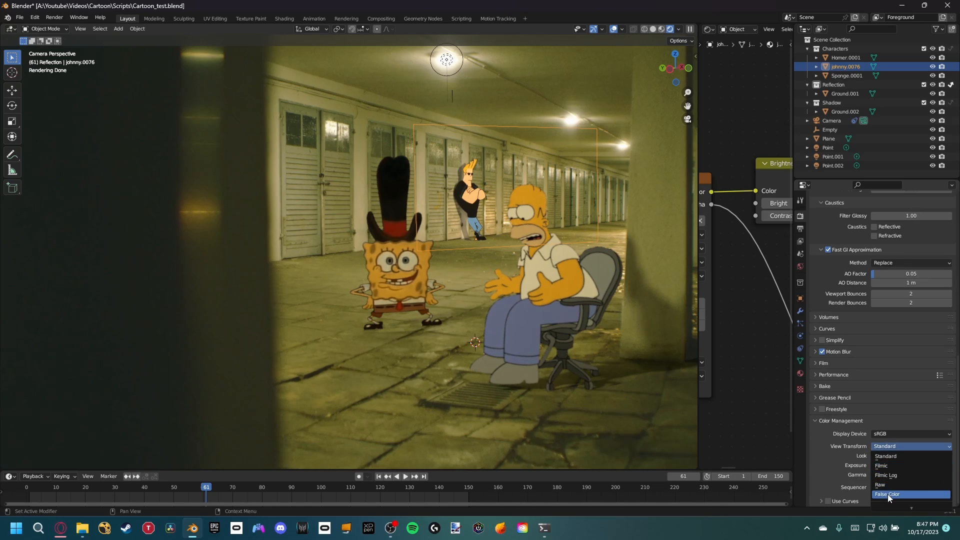
click(887, 494)
scroll(423, 193, up, 3)
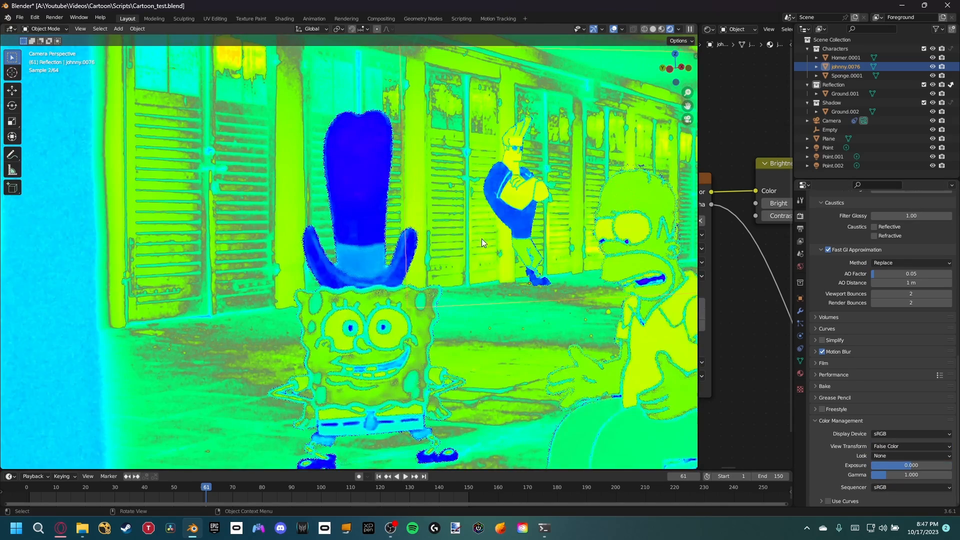
scroll(482, 239, up, 1)
shift+middle_drag(511, 262, 404, 181)
scroll(404, 181, down, 3)
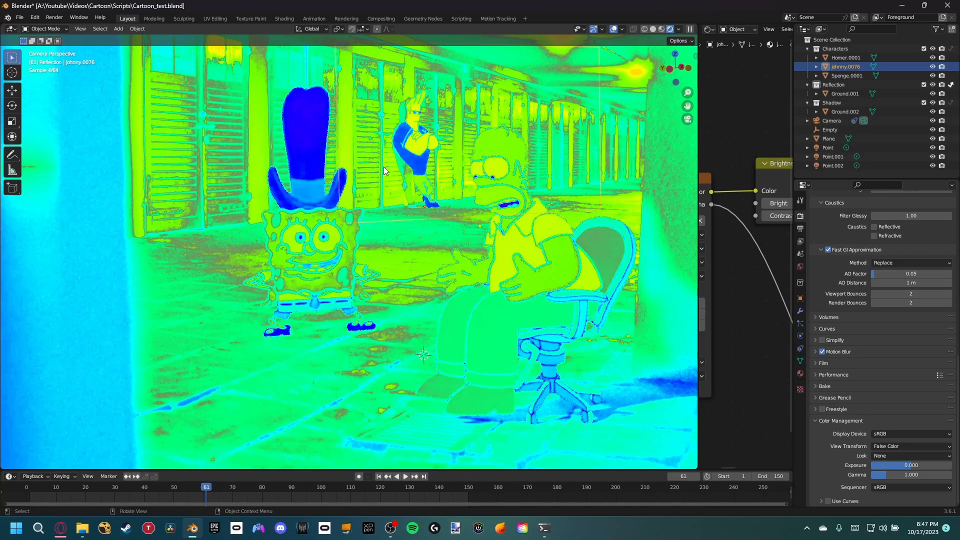
Step: Mute the Brightness/Contrast node in Johnny's material and examine the black levels of his shirt in false color
drag(699, 221, 522, 222)
key(m)
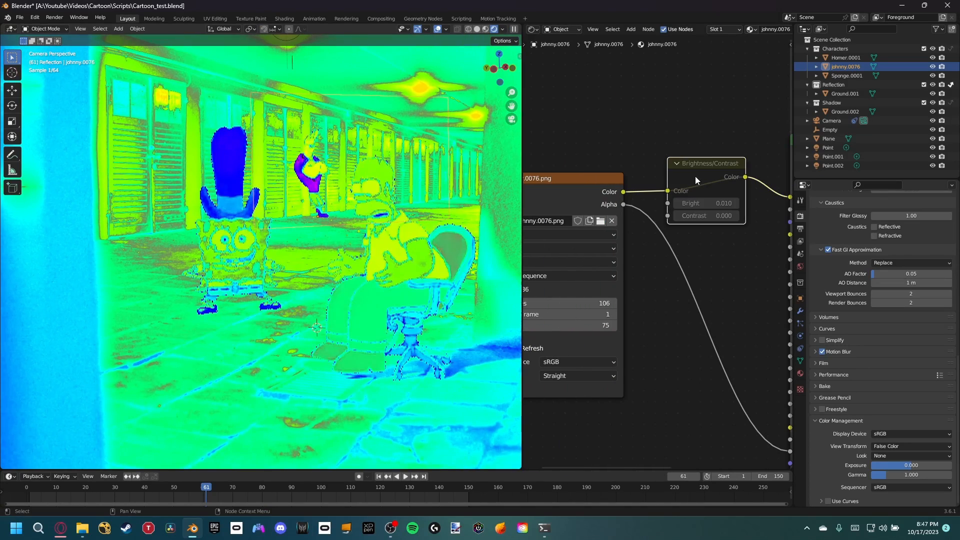
scroll(326, 163, up, 5)
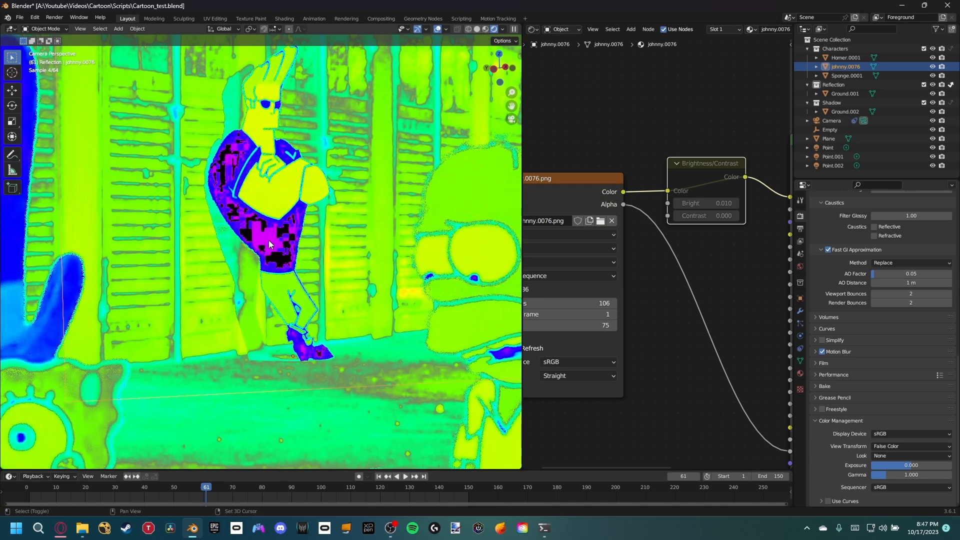
scroll(269, 240, up, 4)
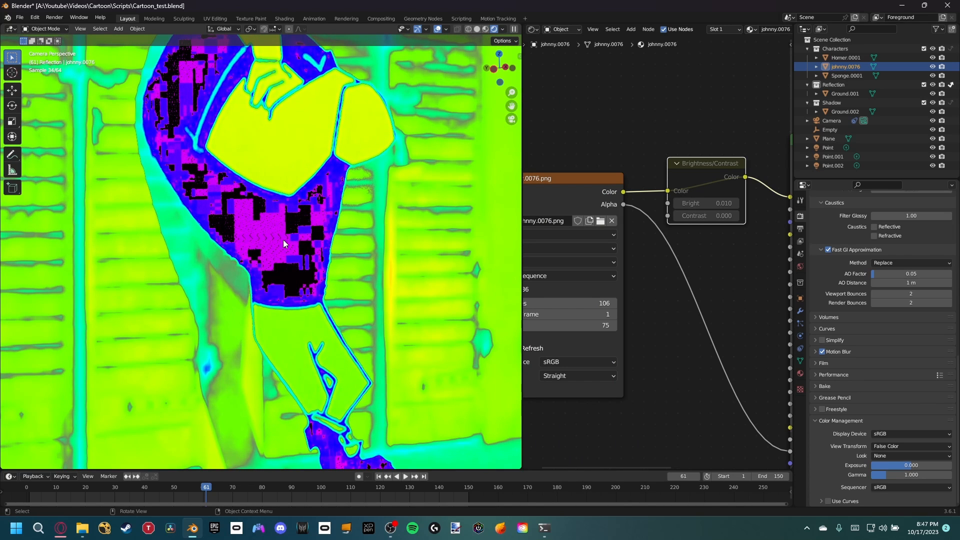
shift+middle_drag(320, 223, 377, 288)
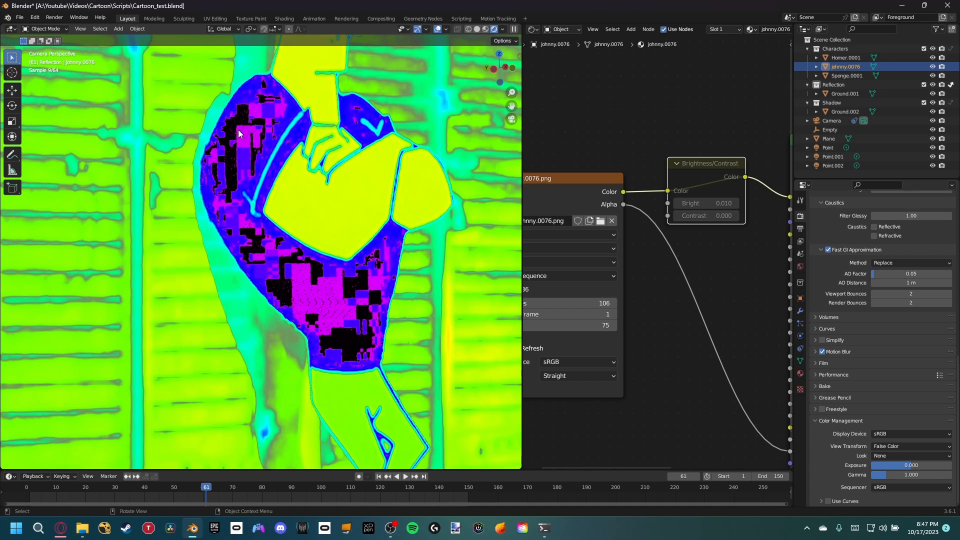
Step: Set the view transform back to Standard and examine Johnny's uncorrected blacks up close and within the whole scene
click(912, 446)
click(895, 455)
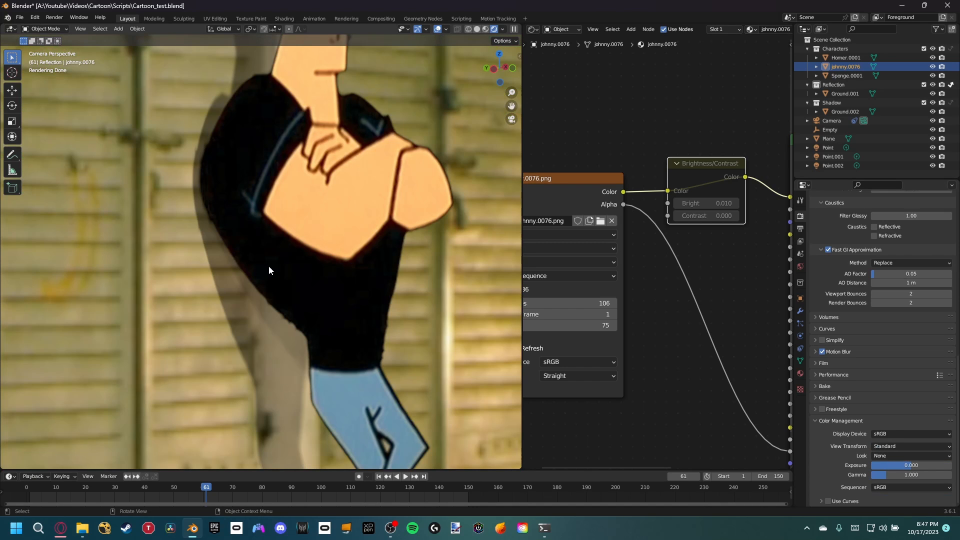
scroll(295, 295, down, 2)
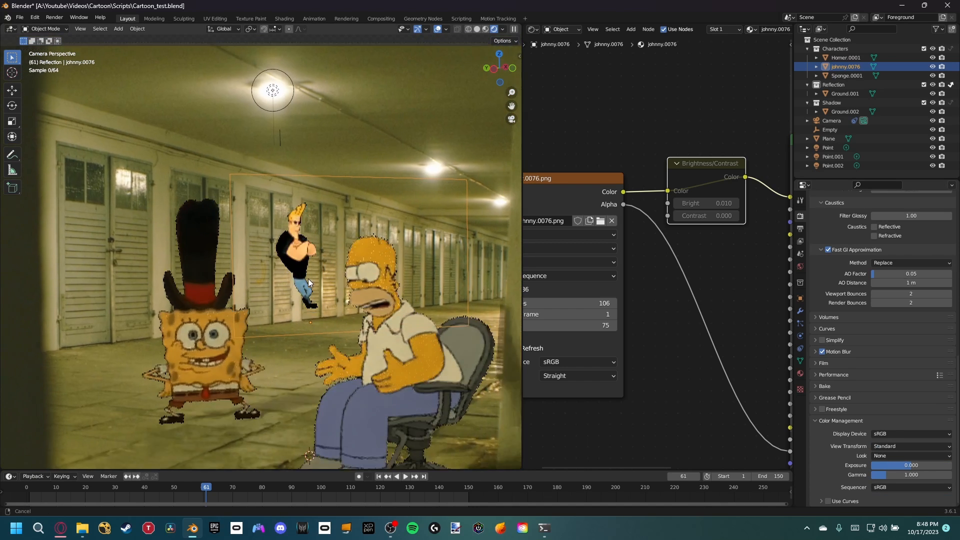
shift+middle_drag(308, 279, 314, 288)
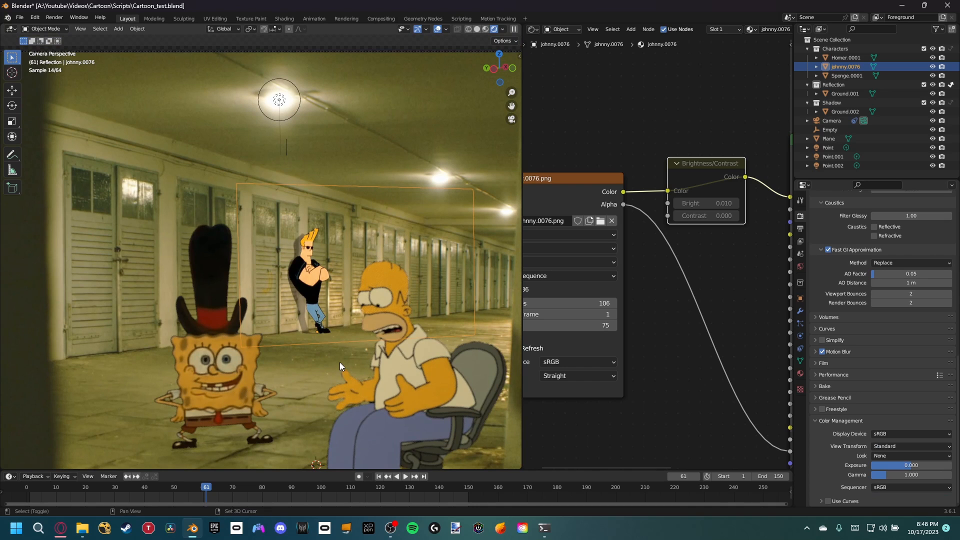
shift+middle_drag(340, 362, 340, 323)
scroll(457, 274, down, 3)
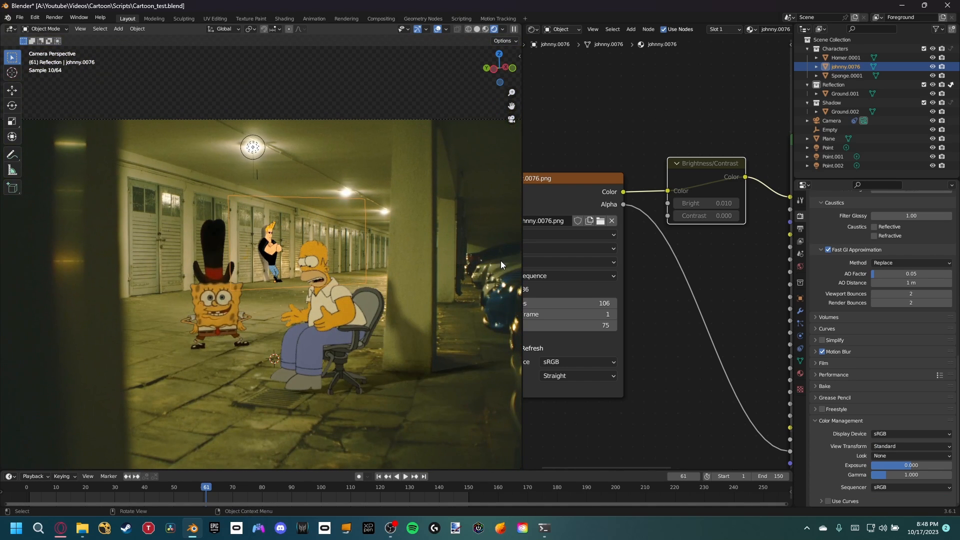
scroll(434, 263, up, 5)
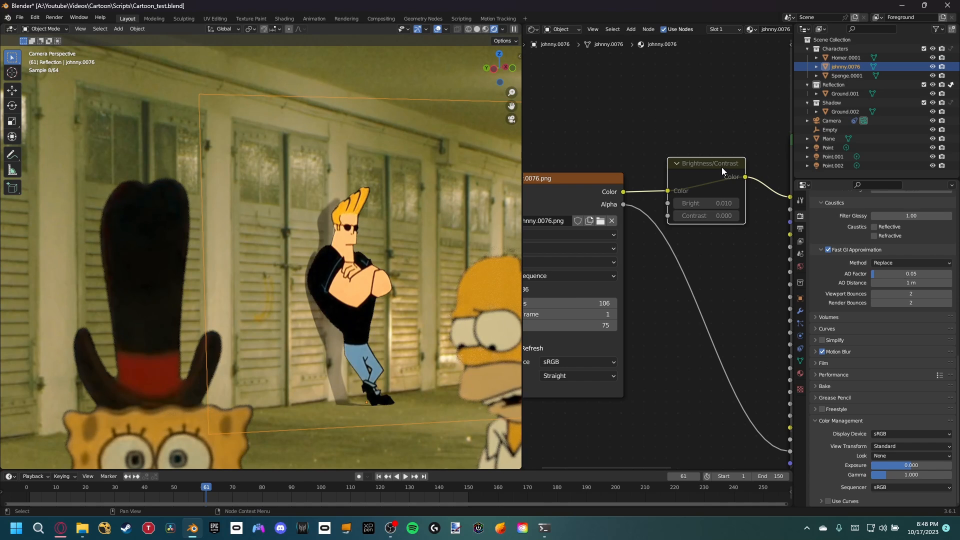
Step: Unmute the Brightness/Contrast node in Johnny's material and compare his blacks with the rest of the scene
key(m)
shift+middle_drag(443, 275, 331, 250)
scroll(680, 147, down, 2)
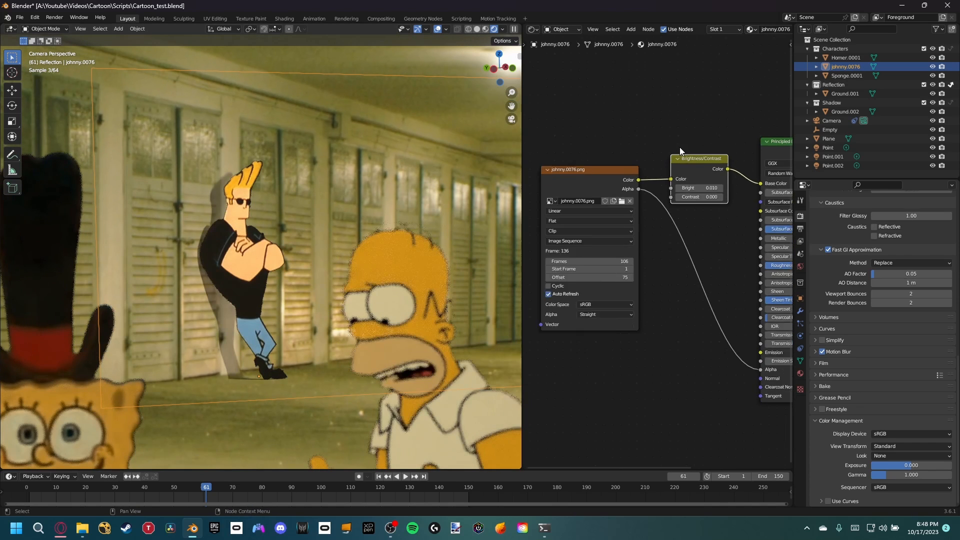
scroll(679, 147, down, 2)
scroll(334, 268, down, 3)
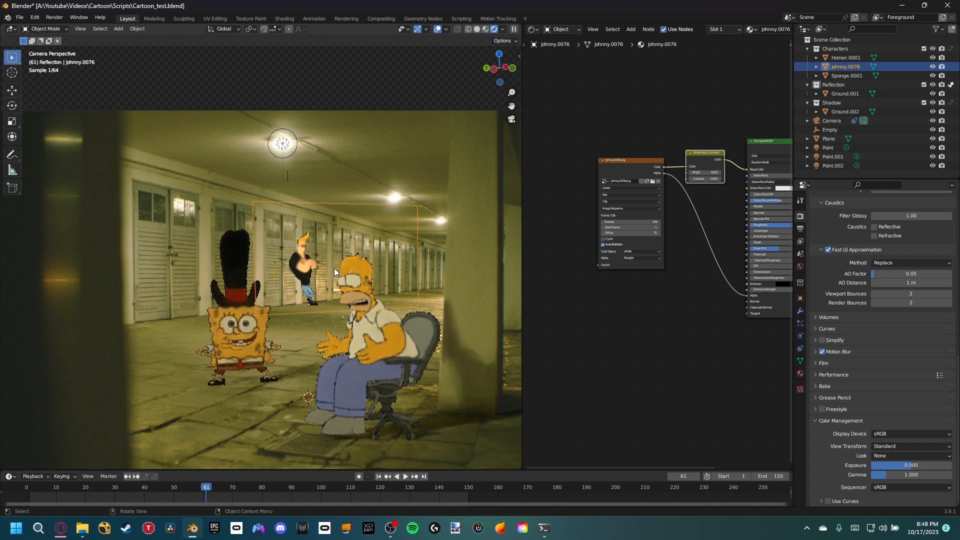
shift+middle_drag(346, 258, 360, 227)
scroll(359, 227, up, 2)
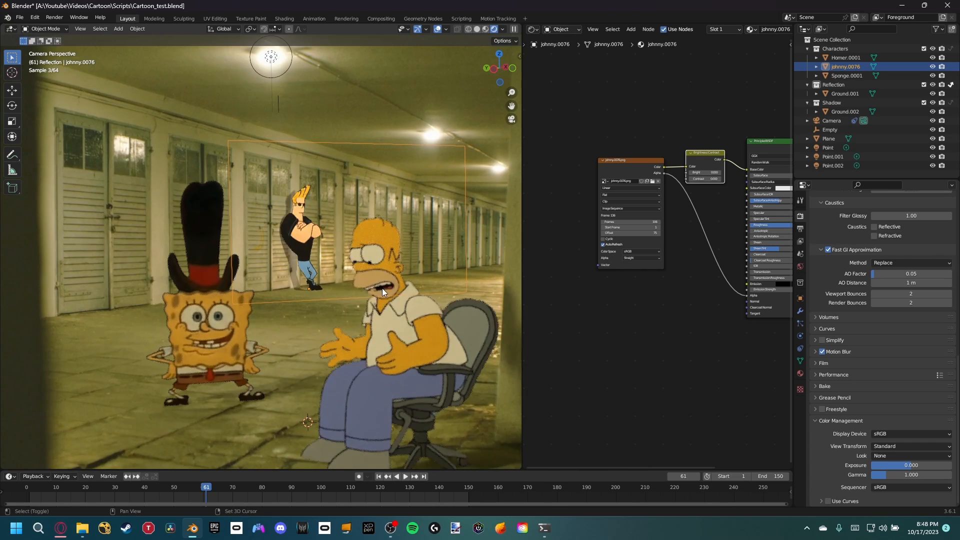
Step: Examine the finished scene through the camera and review how the Alpha Over compositing nodes combine the movie clip with the Foreground render
shift+middle_drag(379, 291, 380, 251)
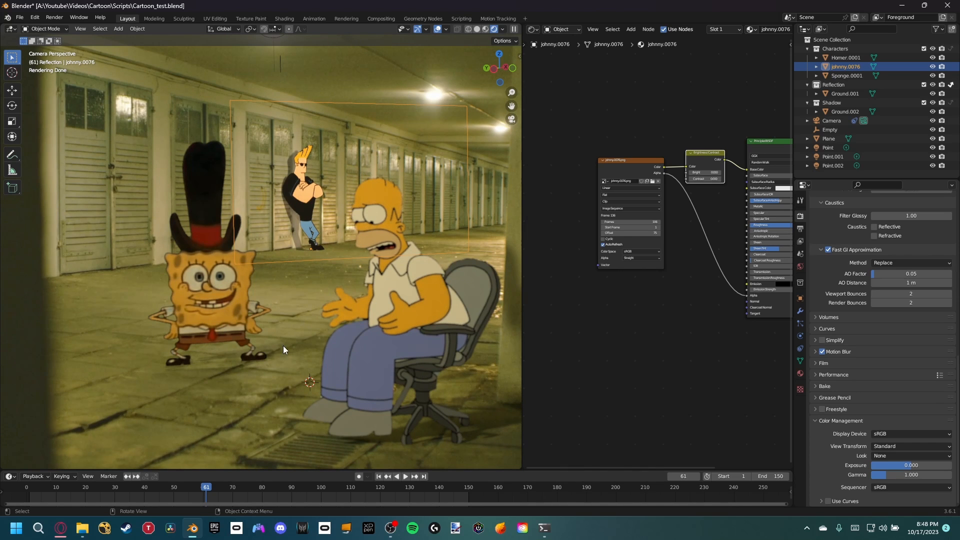
scroll(324, 274, down, 1)
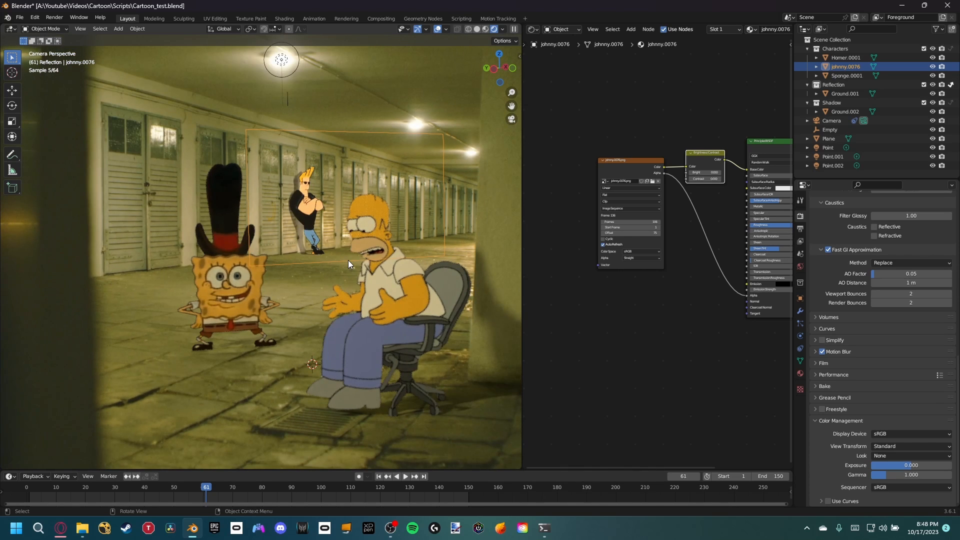
click(380, 19)
drag(354, 157, 493, 172)
drag(197, 218, 372, 233)
key(Home)
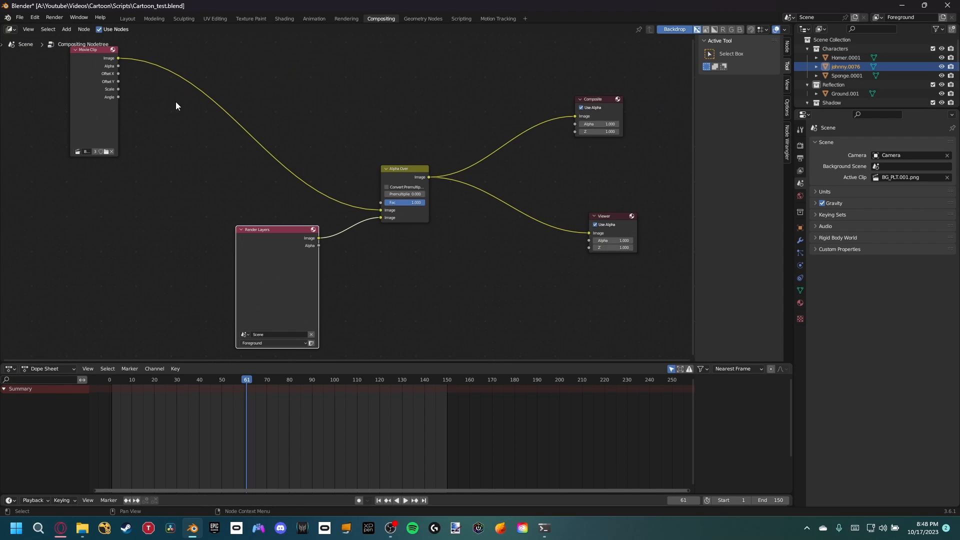
drag(116, 91, 288, 136)
drag(99, 108, 275, 155)
click(129, 18)
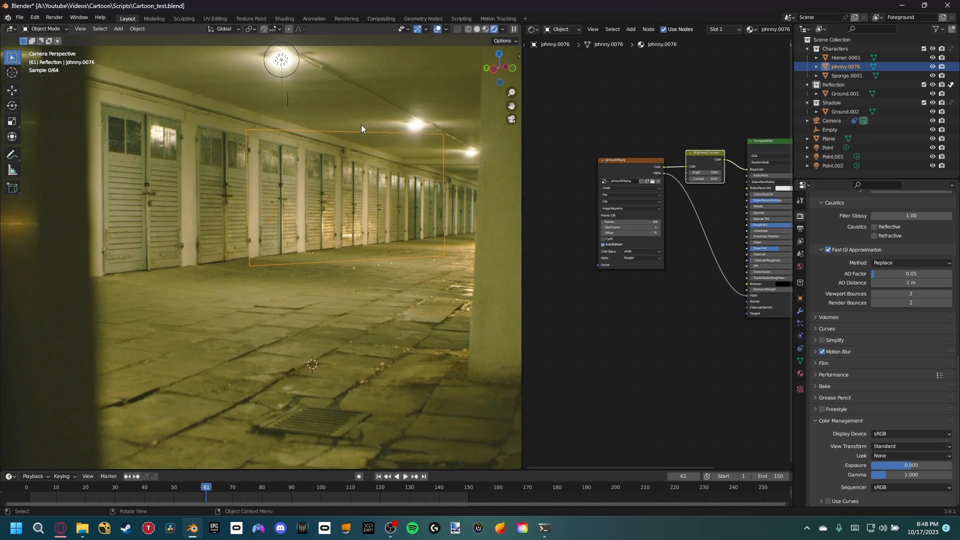
Step: Switch the 3D viewport to solid shading and save the project file
key(z)
click(385, 193)
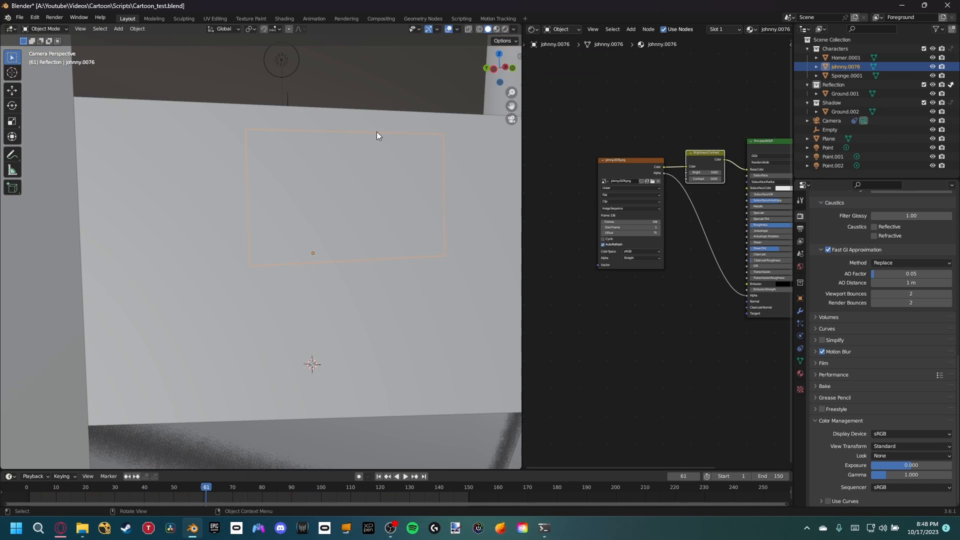
shift+middle_drag(361, 190, 369, 187)
key(ctrl+s)
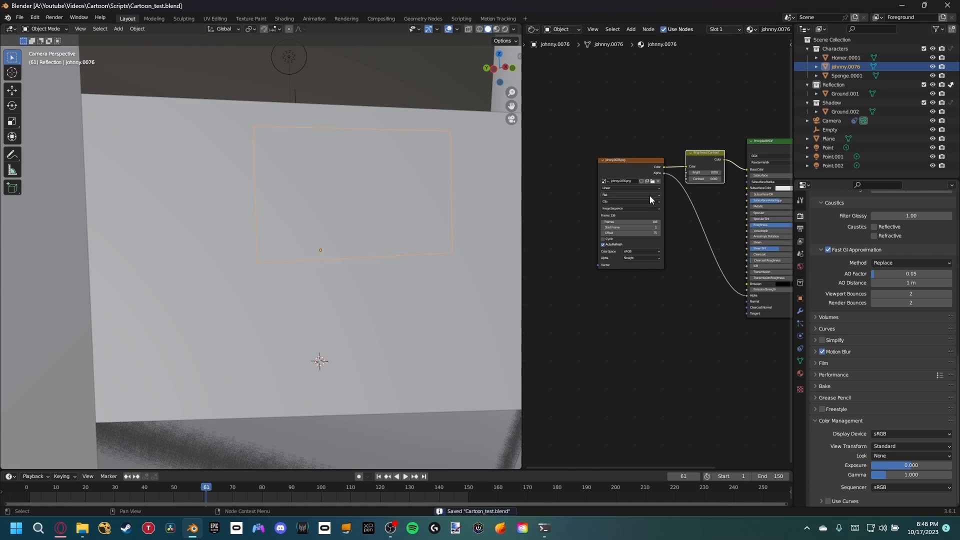
Step: Set the render output to FFmpeg Video with a QuickTime container and High Quality output
click(800, 241)
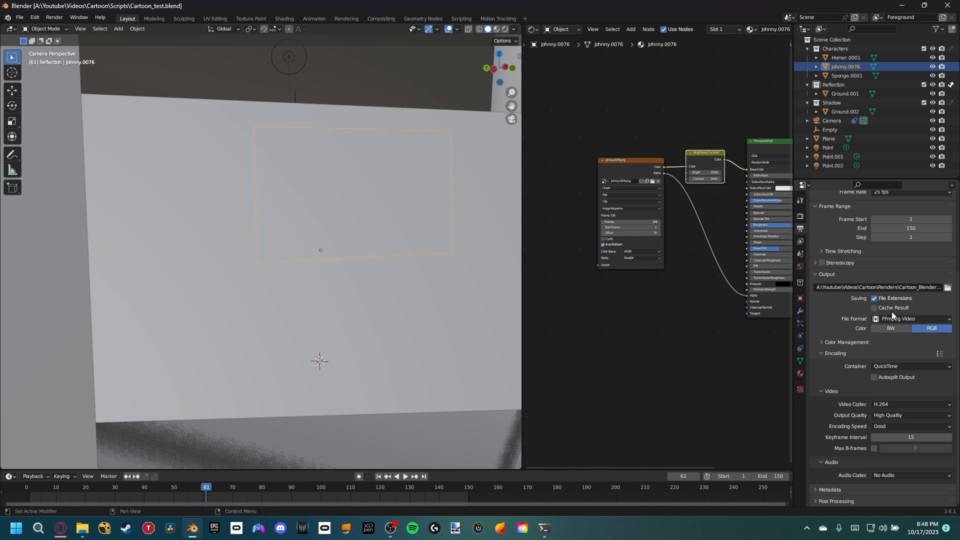
click(926, 319)
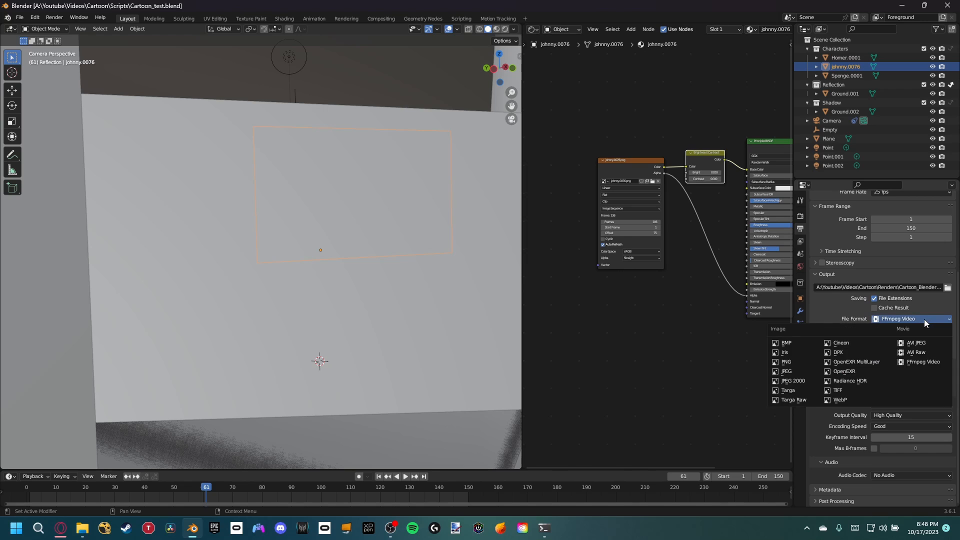
click(912, 362)
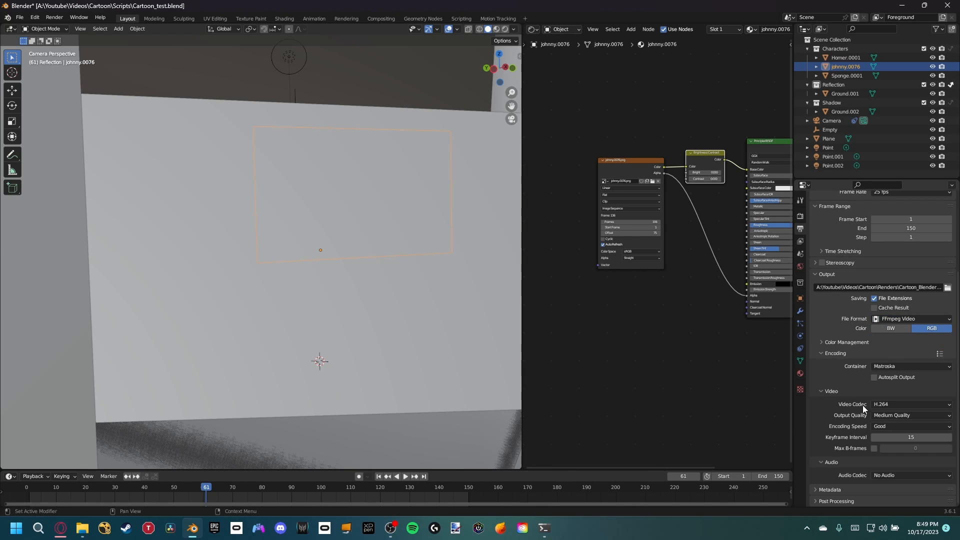
click(884, 368)
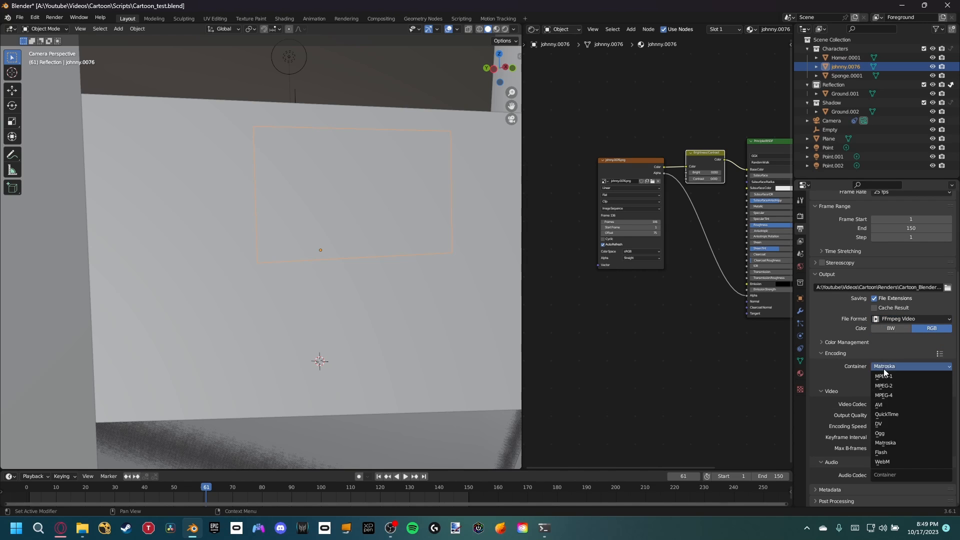
click(906, 417)
click(889, 416)
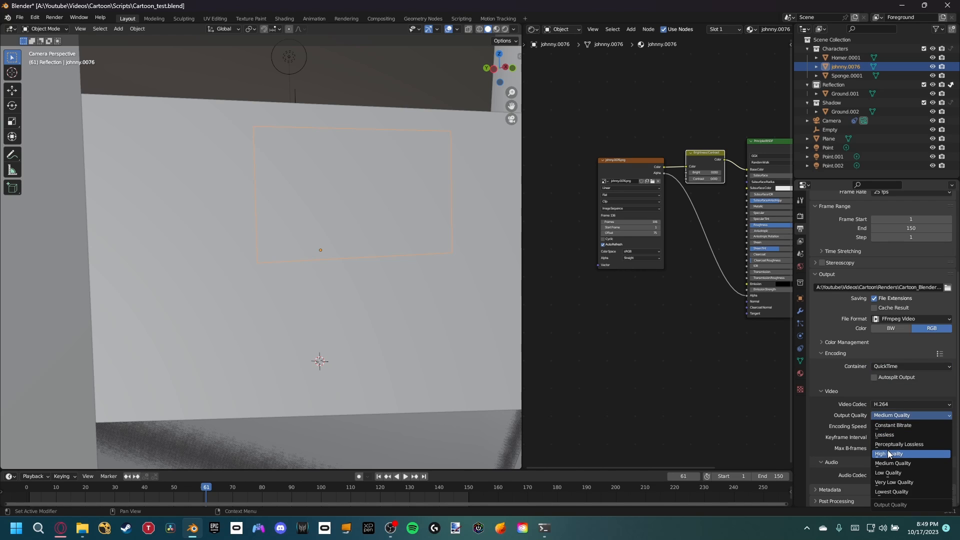
click(886, 450)
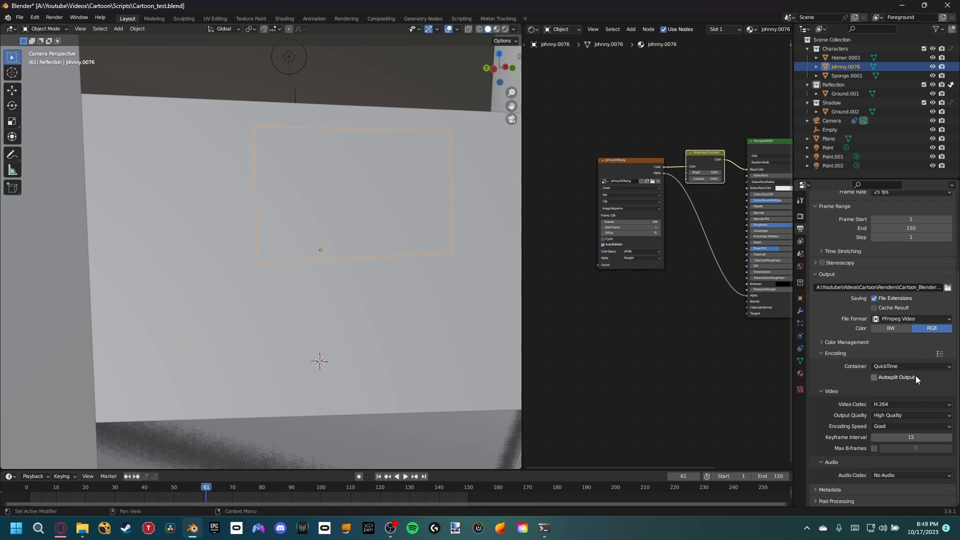
Step: Set the output file format to PNG and lower its compression to 0%
click(896, 317)
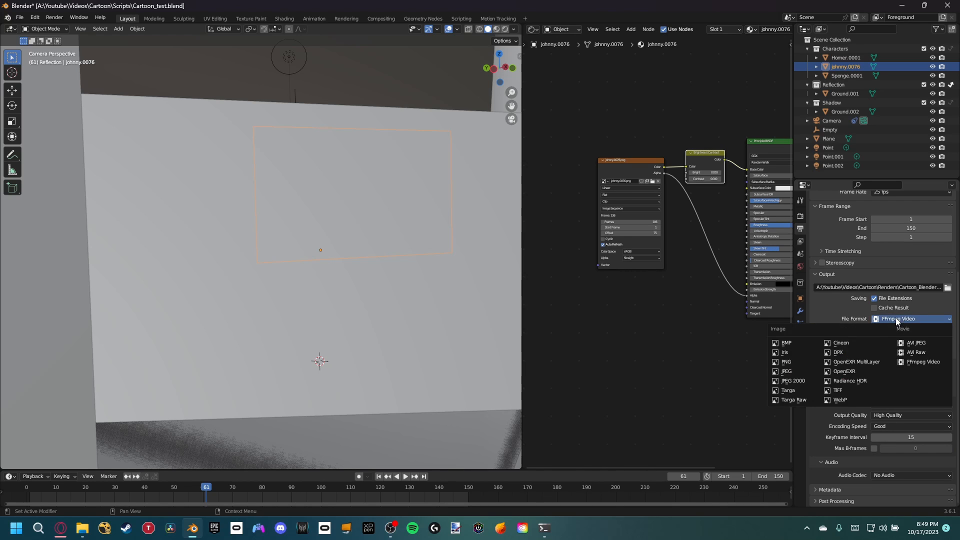
click(797, 362)
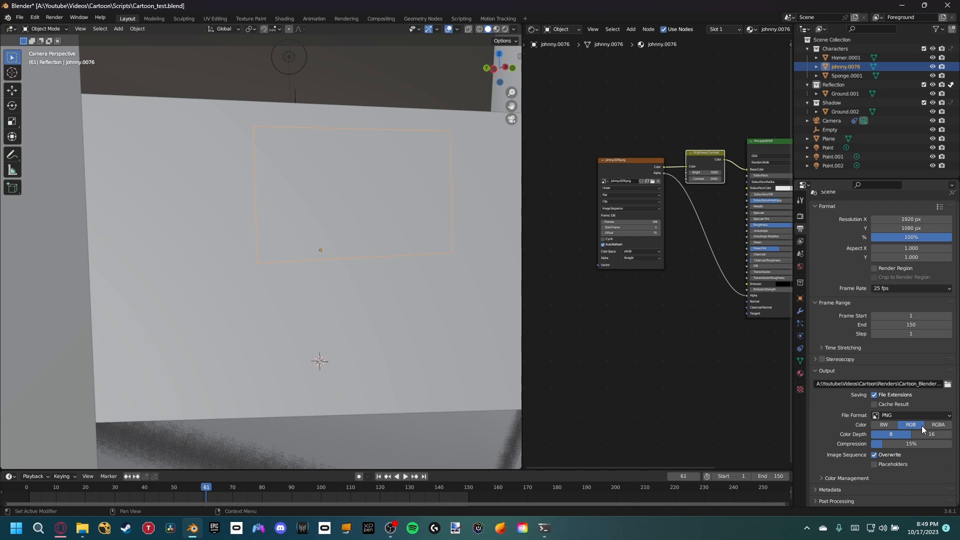
drag(927, 443, 884, 446)
Step: Render the animation with the current output settings
key(z)
click(341, 257)
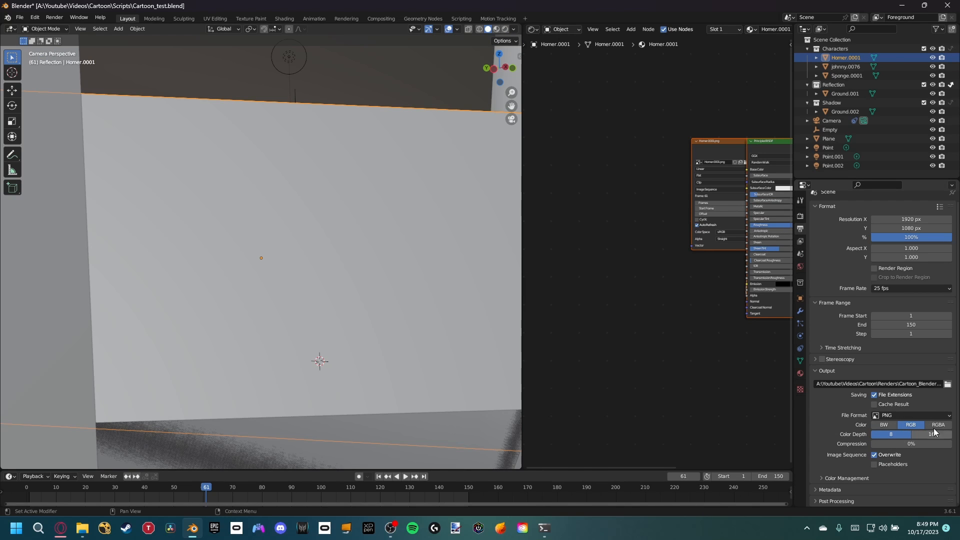
click(54, 17)
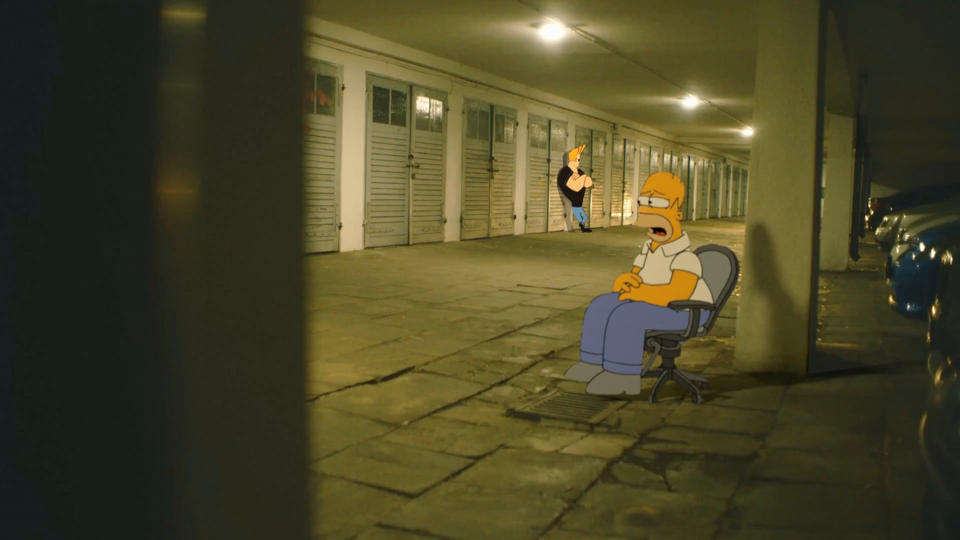